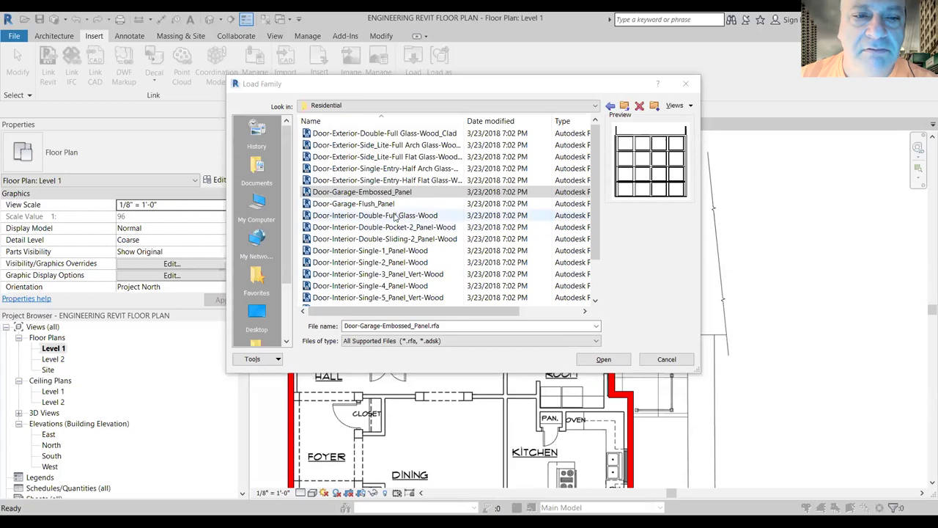
Step: Load the Door-Garage-Embossed_Panel family from the Residential door folder into the project
click(385, 205)
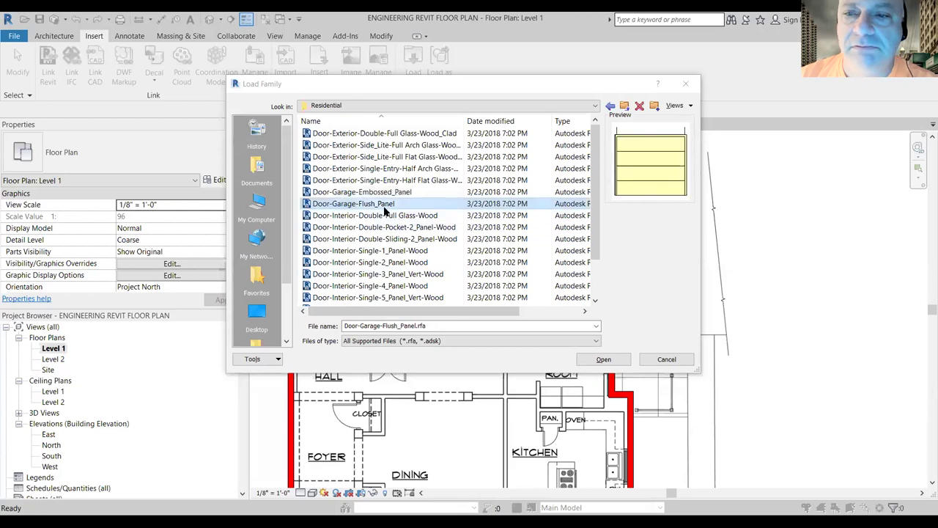
click(399, 194)
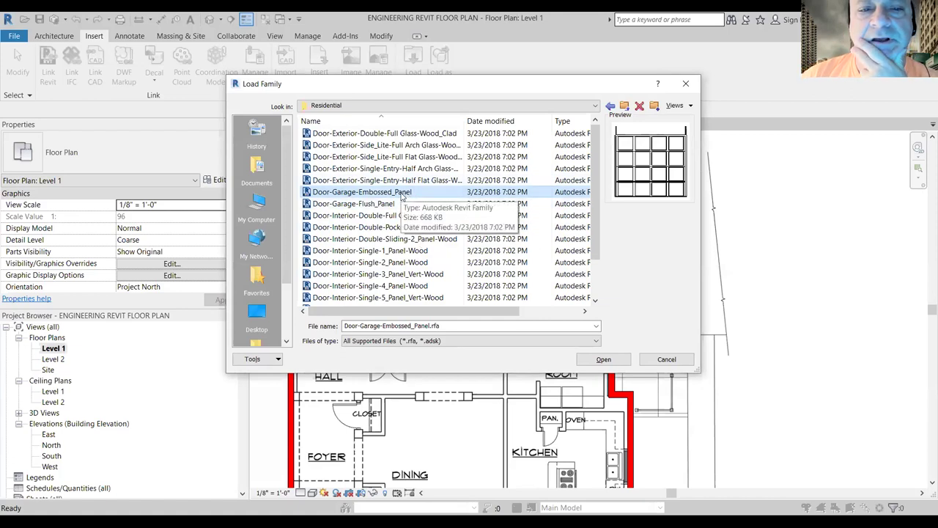
click(403, 193)
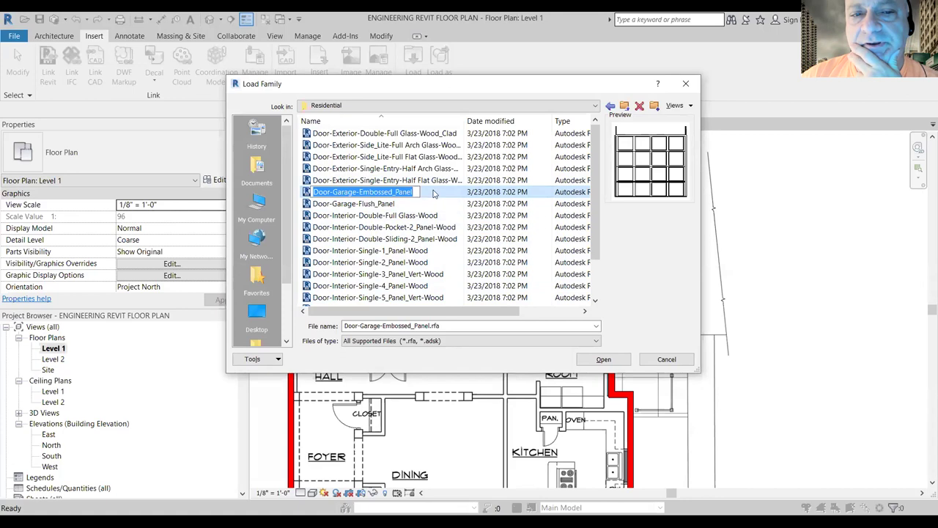
click(594, 359)
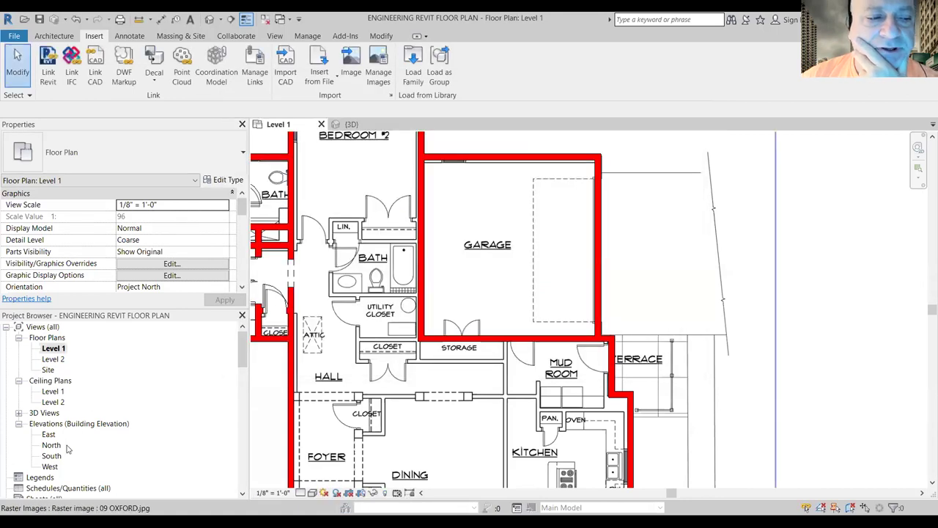
Step: Find the loaded Door-Garage-Embossed_Panel family among the project's door families and select its 192" x 84" type
scroll(64, 427, down, 6)
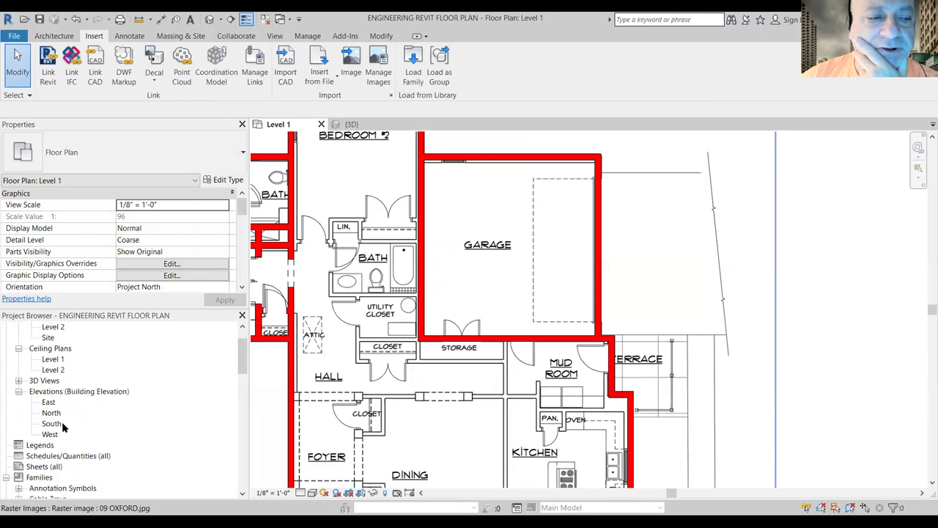
scroll(64, 428, down, 4)
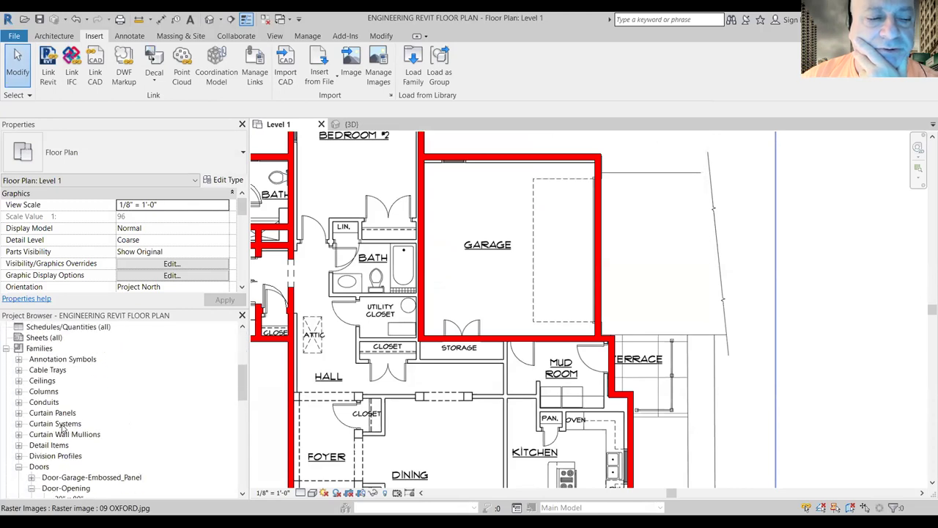
scroll(64, 431, down, 3)
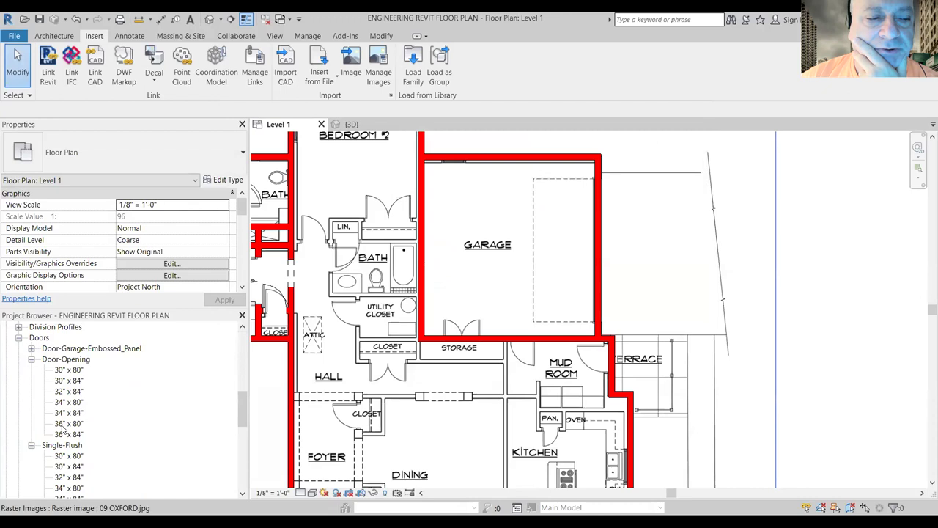
scroll(64, 431, up, 2)
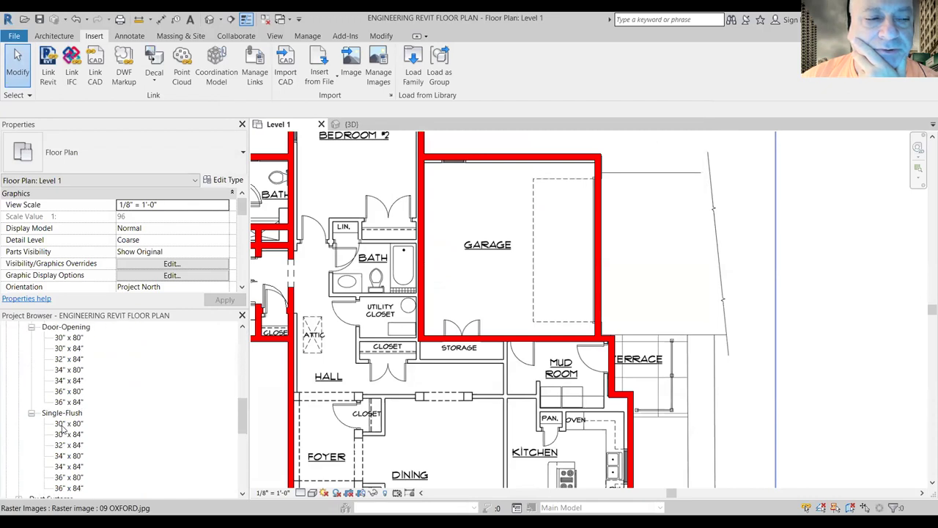
double_click(102, 348)
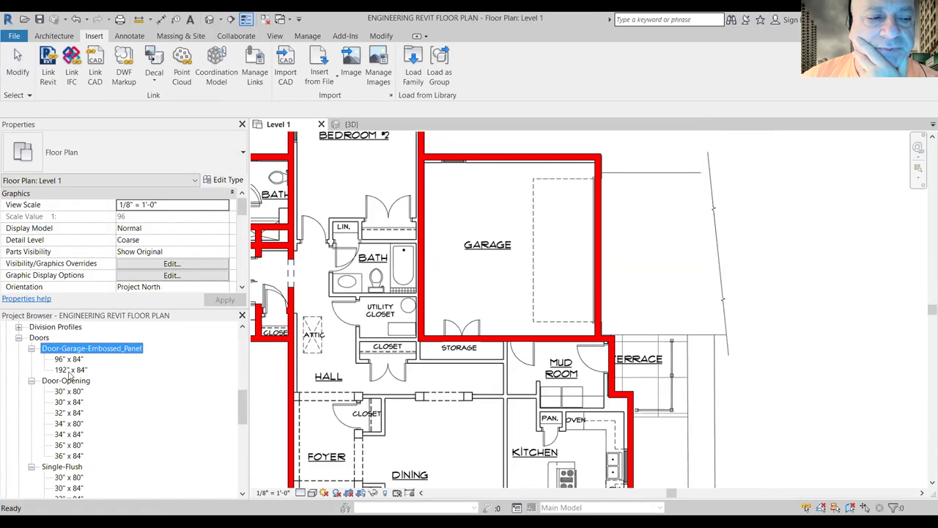
click(70, 370)
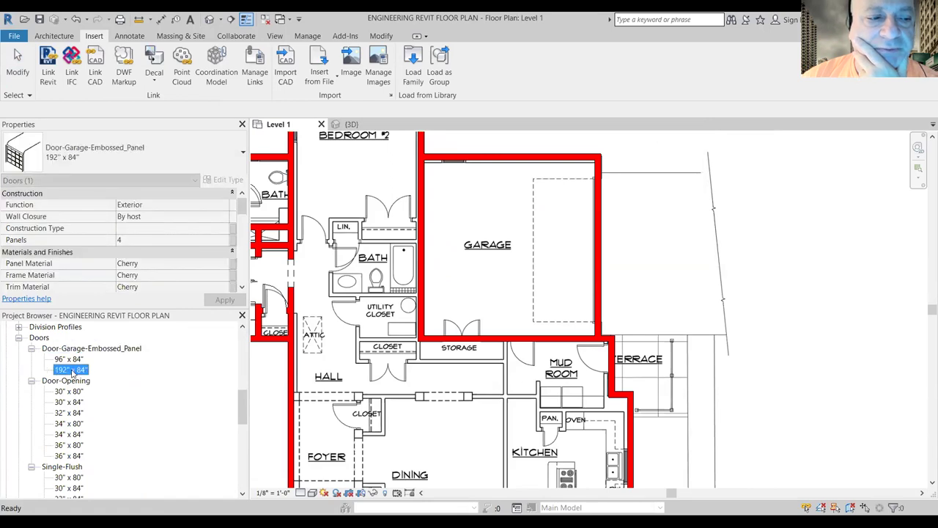
key(F2)
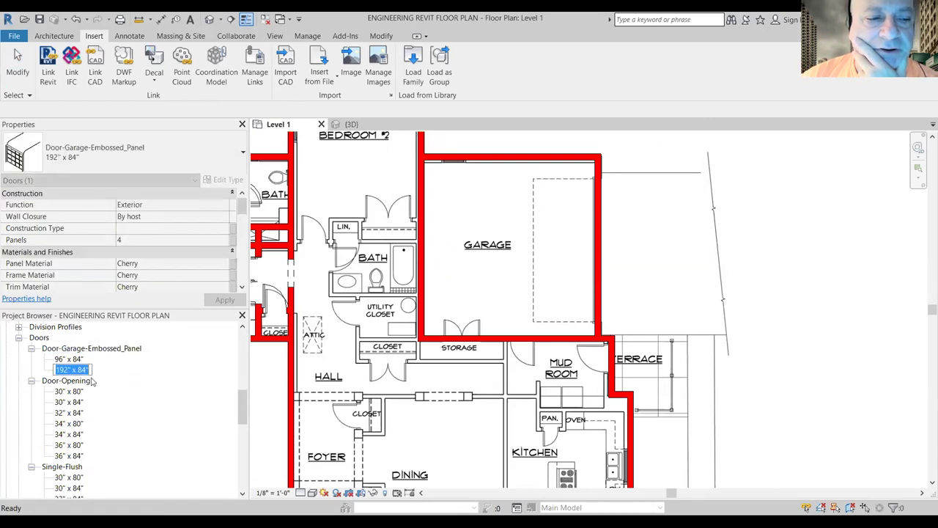
key(Escape)
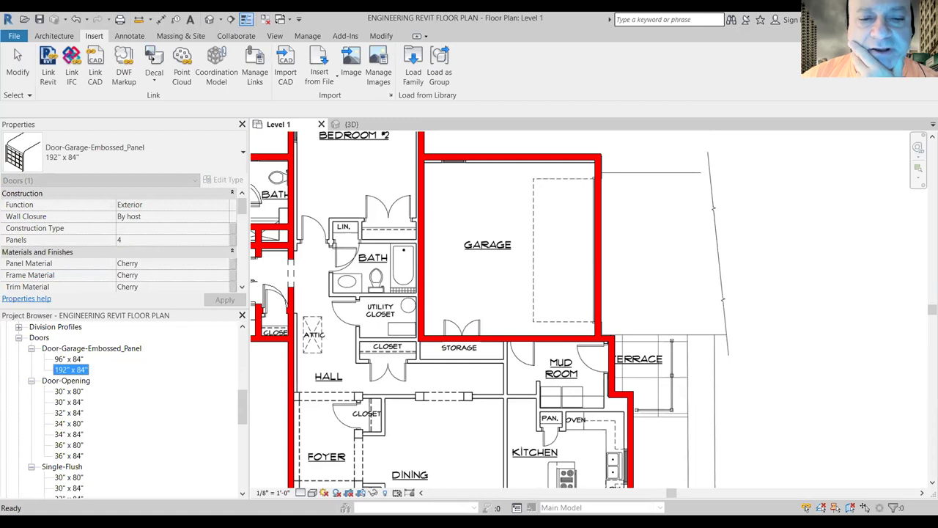
Step: Place the 192" x 84" embossed panel garage door in the garage's outer east wall and end door placement
drag(571, 260, 590, 253)
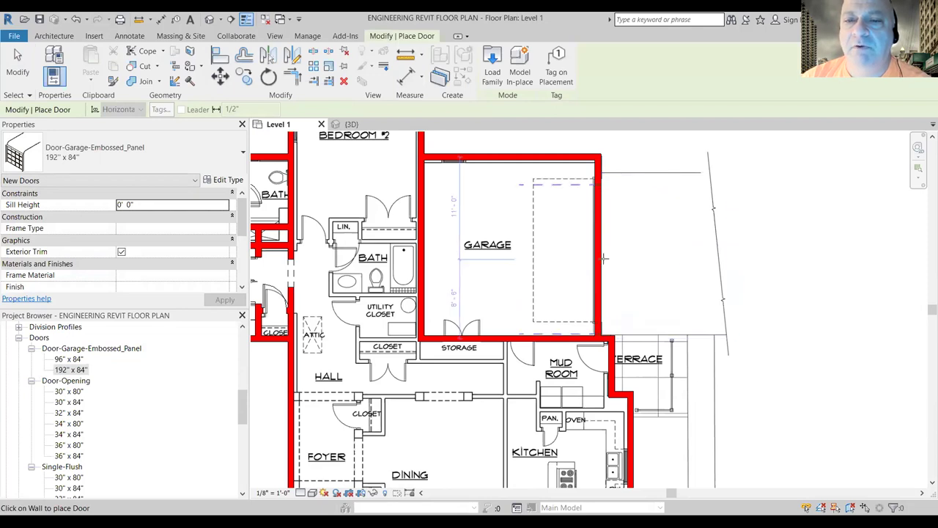
click(604, 254)
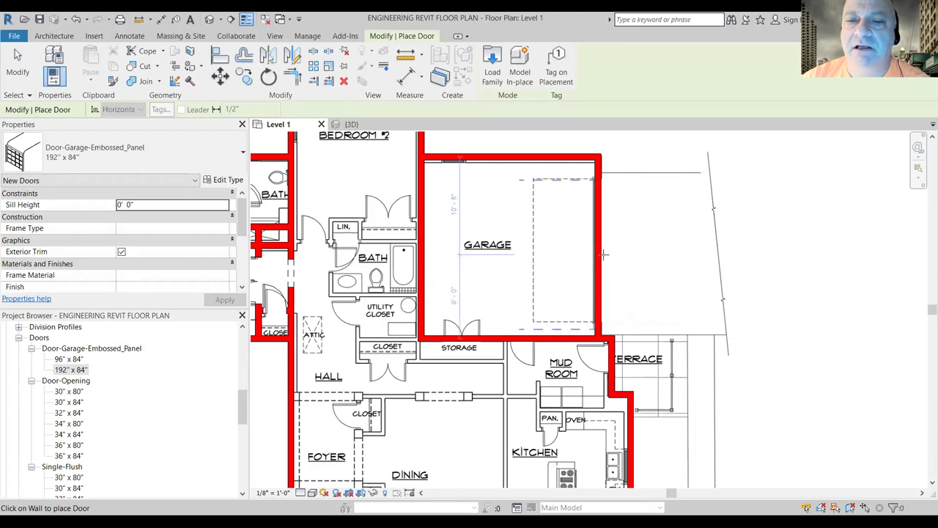
click(603, 254)
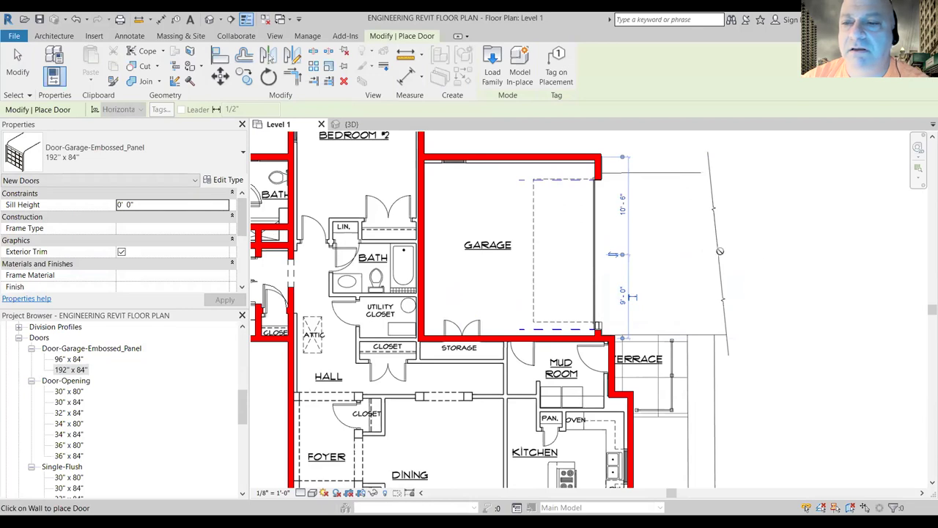
scroll(723, 252, down, 4)
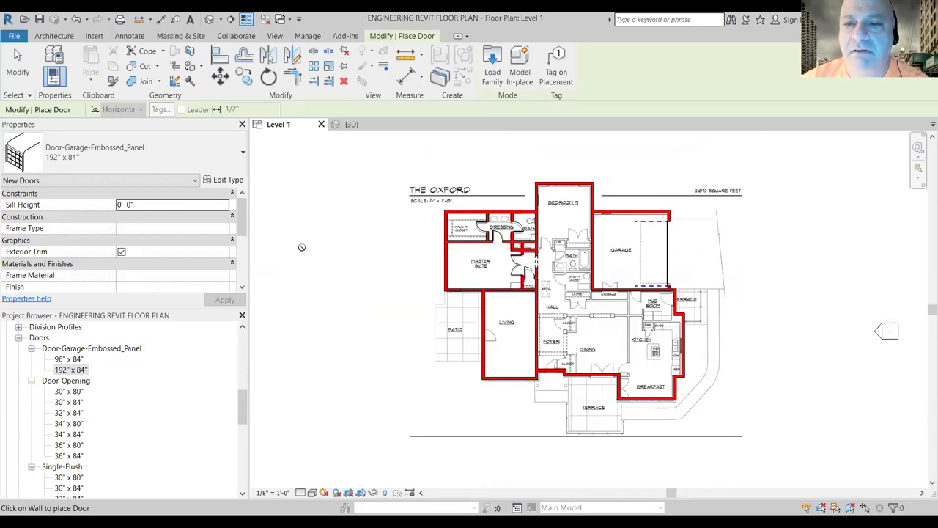
scroll(675, 217, up, 2)
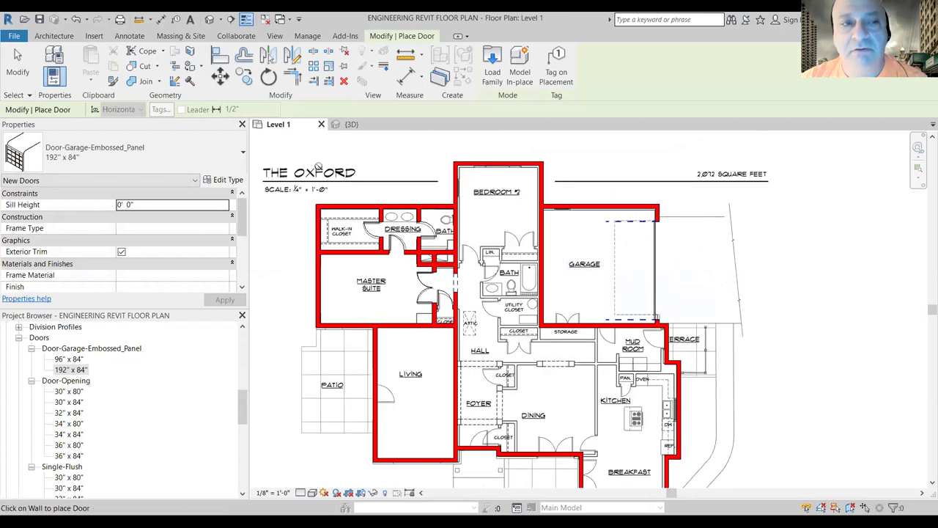
key(Escape)
key(Escape)
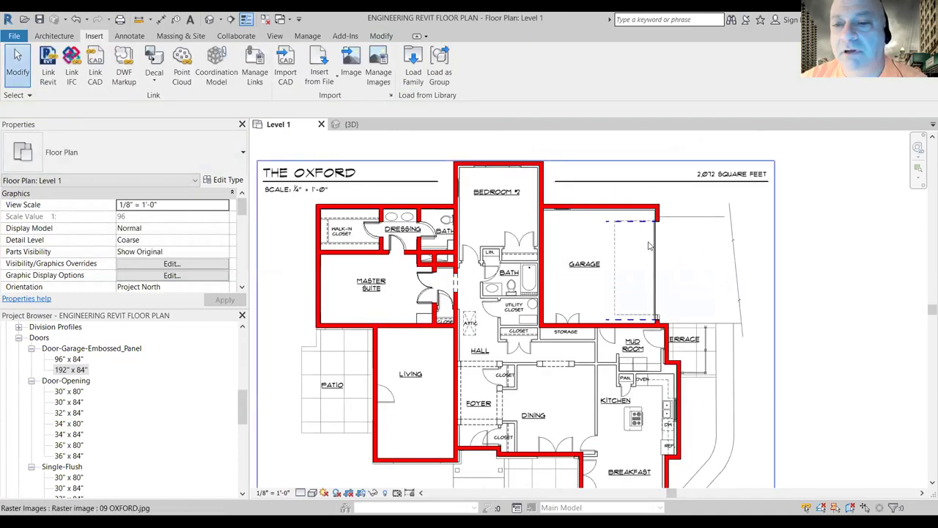
Step: Shift the garage door slightly north along its wall to match the underlay's dashed outline, and check it in the 3D view
click(655, 266)
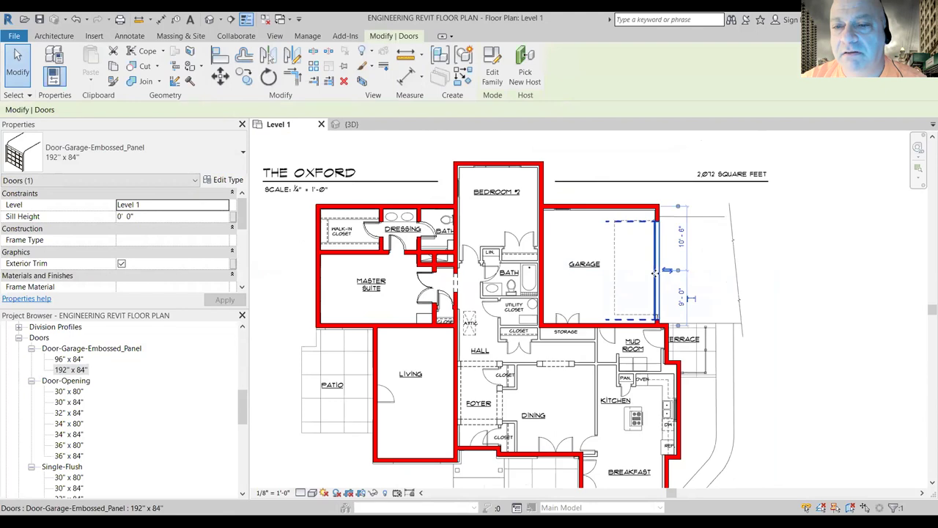
drag(658, 269, 702, 260)
click(648, 141)
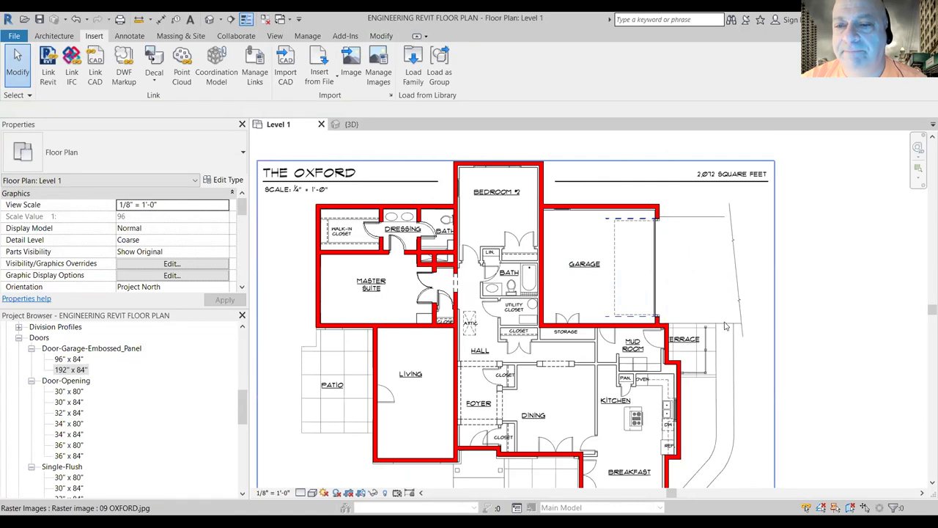
click(353, 125)
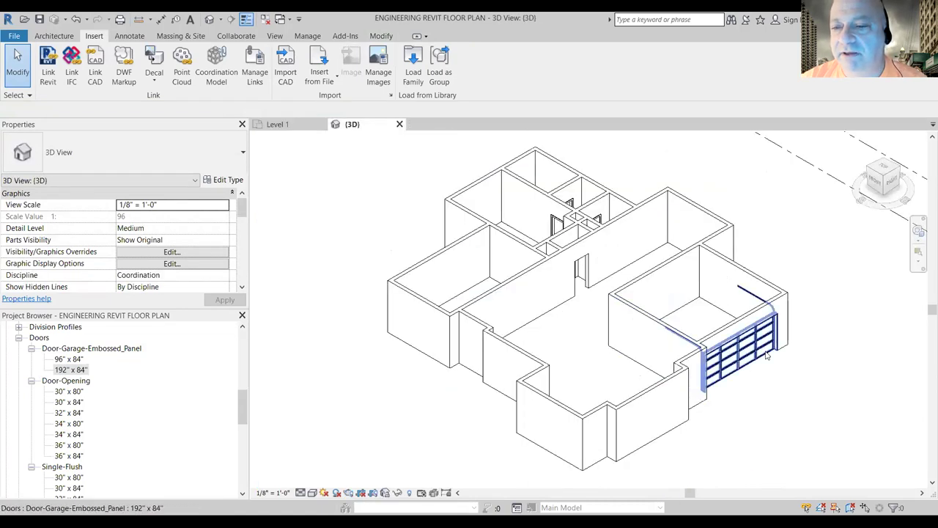
click(291, 128)
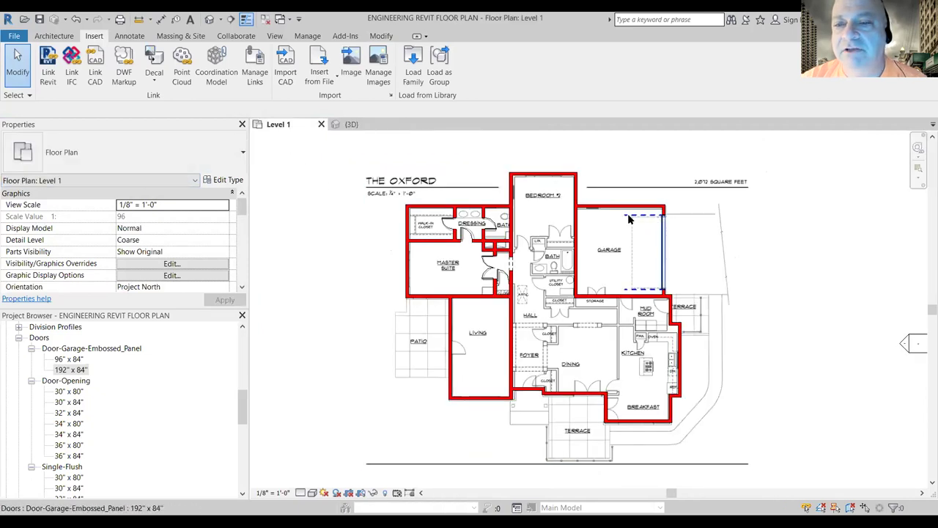
scroll(543, 359, up, 1)
scroll(543, 359, down, 2)
scroll(564, 338, up, 1)
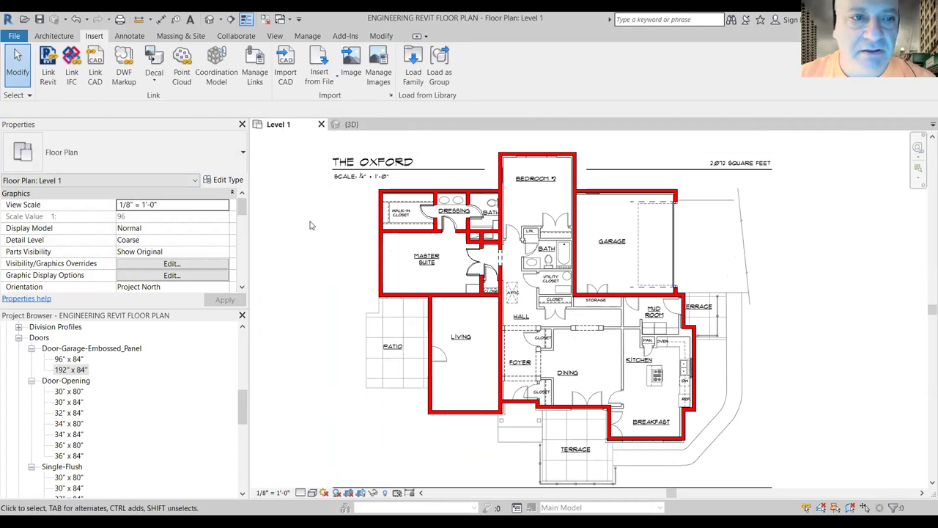
Step: Draw a closed 18' by 14' rectangle of Generic - 8" walls, 10' high, in the empty area west of the house
middle_drag(268, 236, 508, 243)
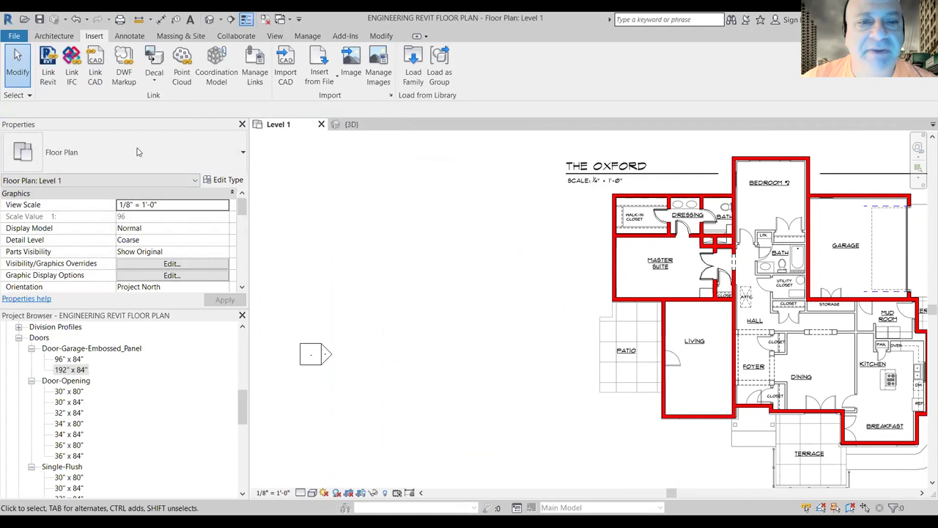
click(55, 36)
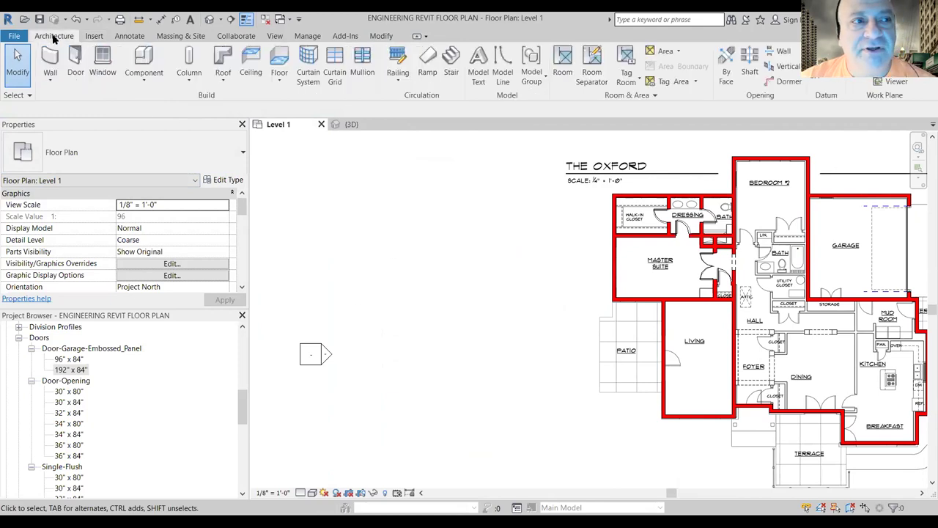
click(49, 61)
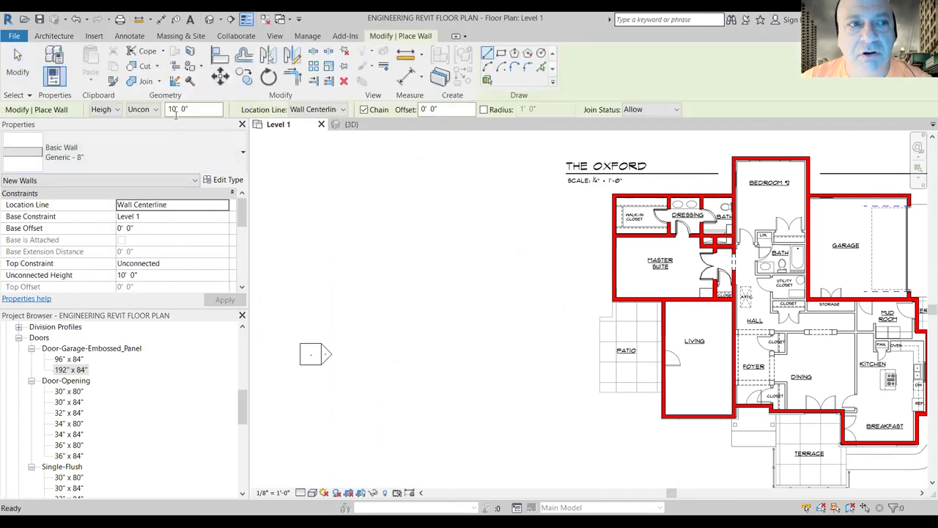
drag(187, 108, 155, 109)
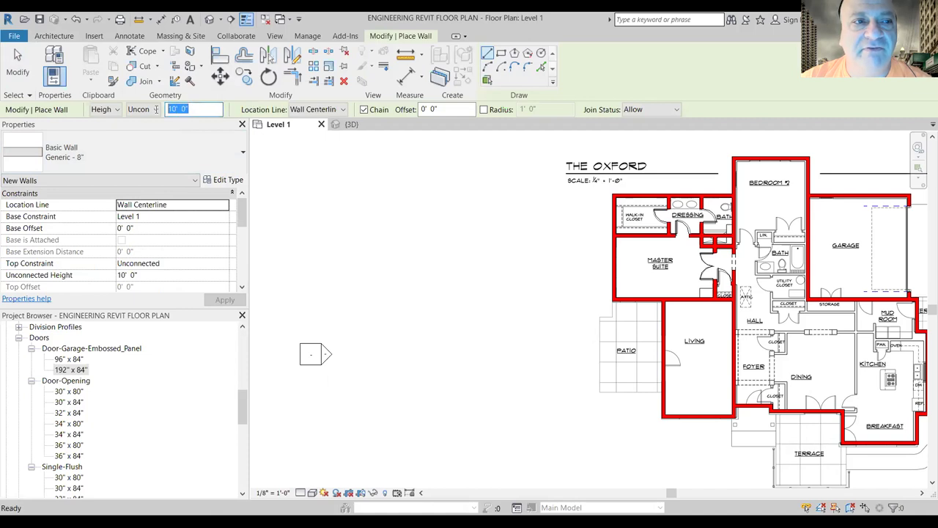
click(197, 109)
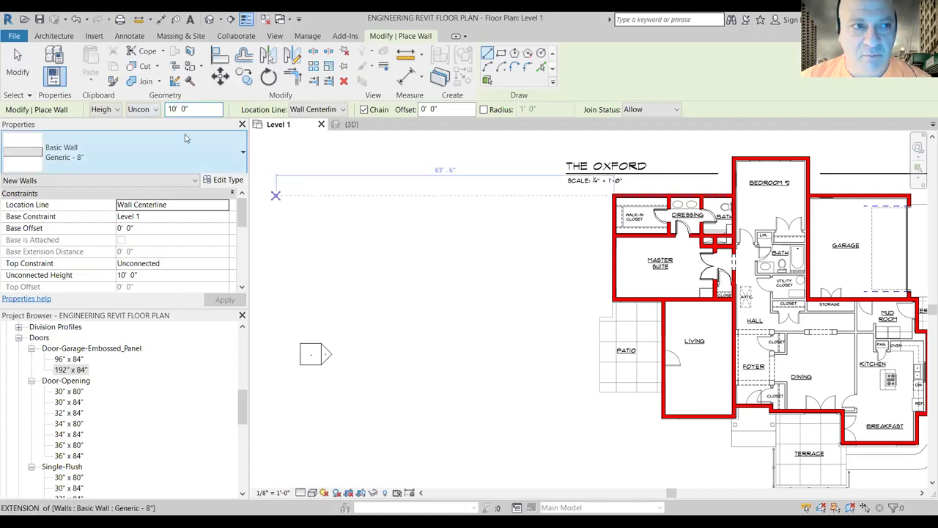
click(357, 241)
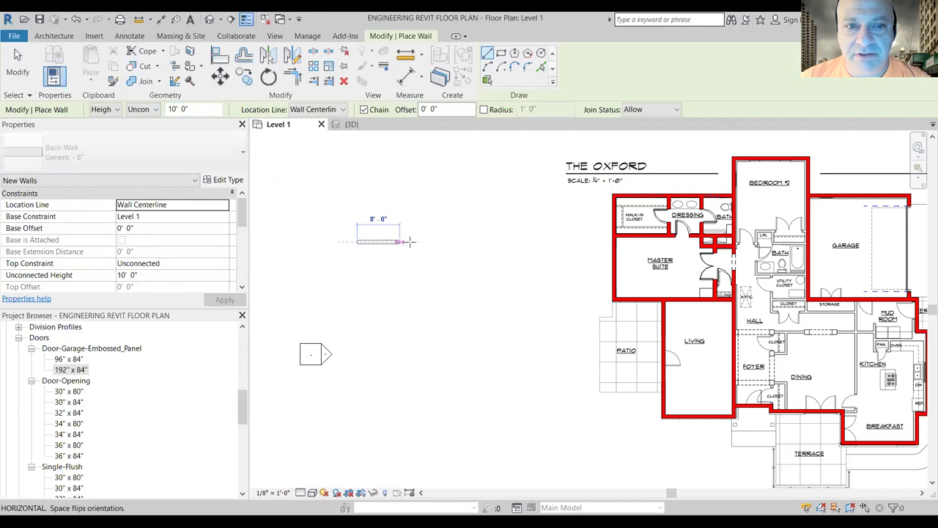
click(452, 241)
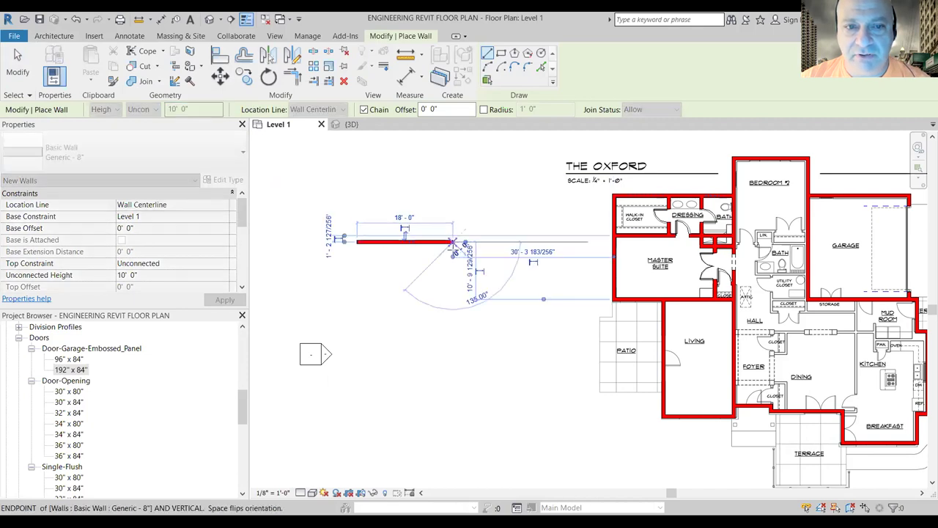
click(452, 316)
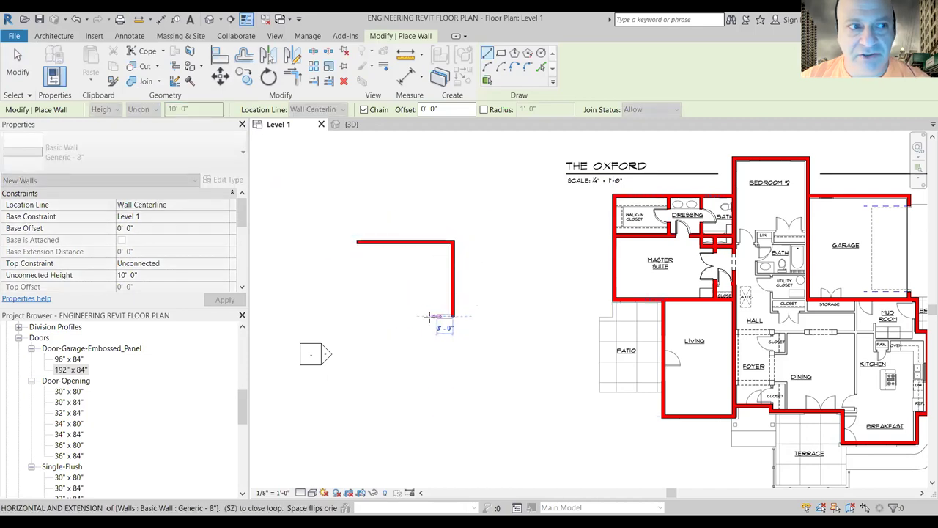
click(356, 316)
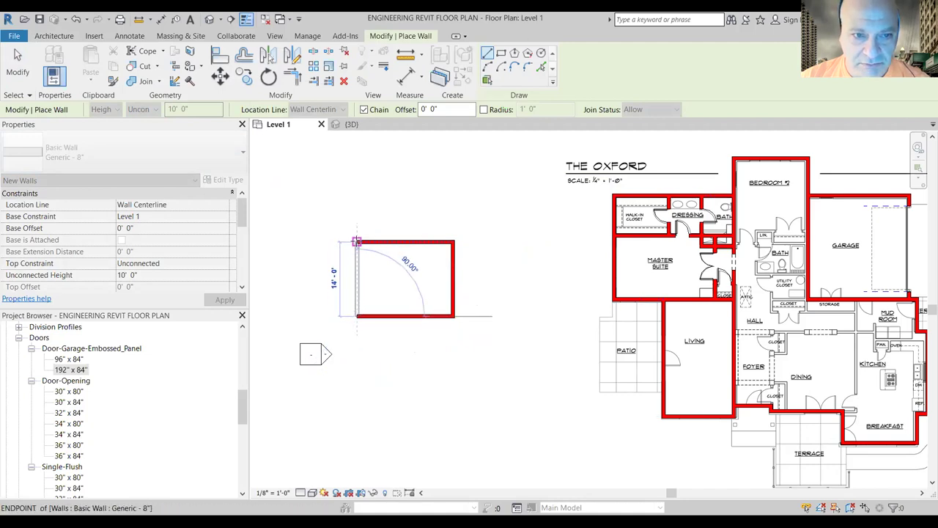
click(357, 241)
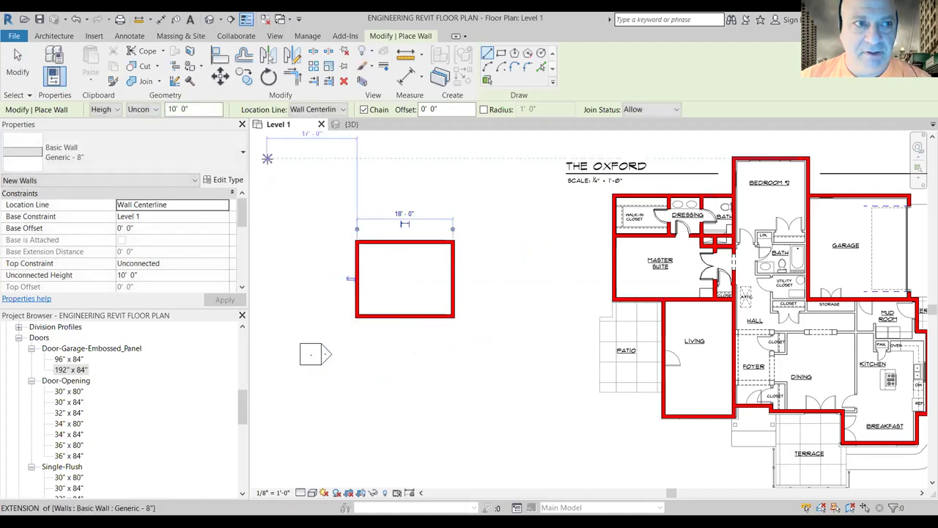
key(Escape)
key(Escape)
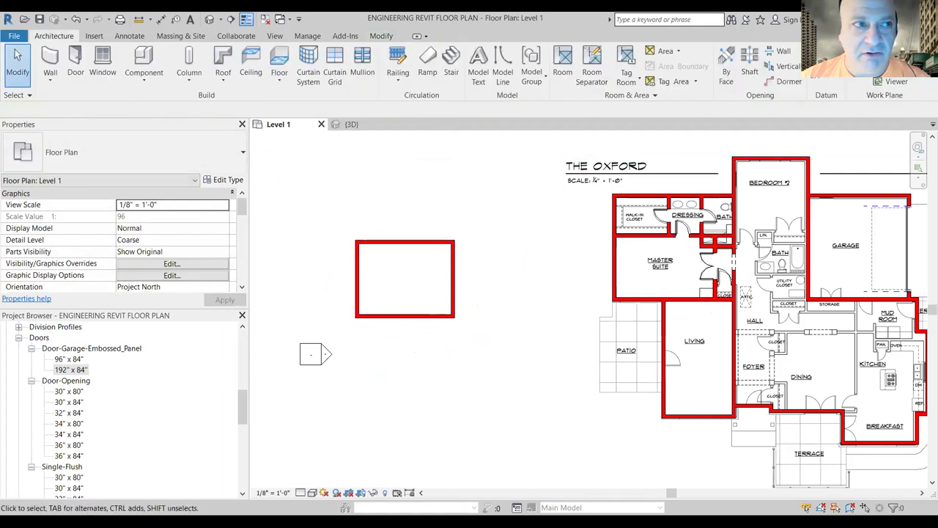
Step: Place a 30" x 84" Door-Opening at the midpoint of the separate room's north wall, 9'-0" from each end, and end door placement
click(76, 65)
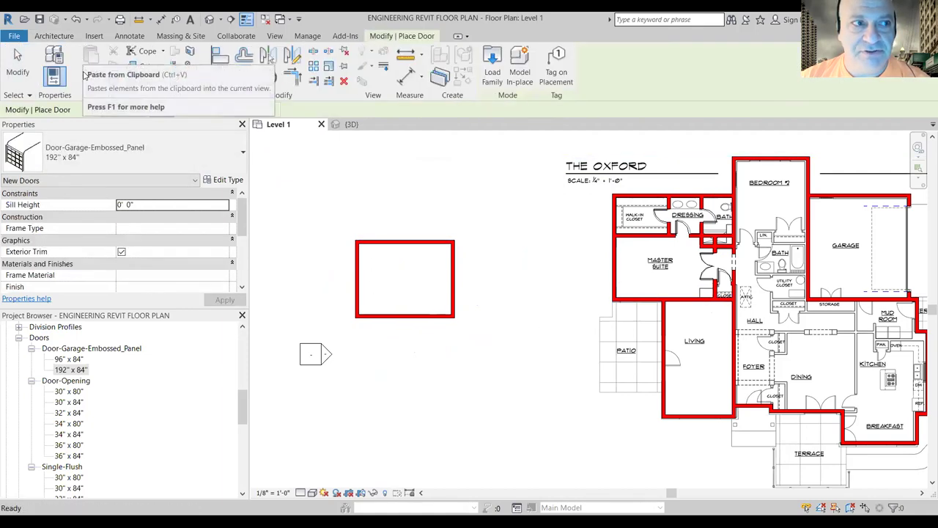
click(156, 161)
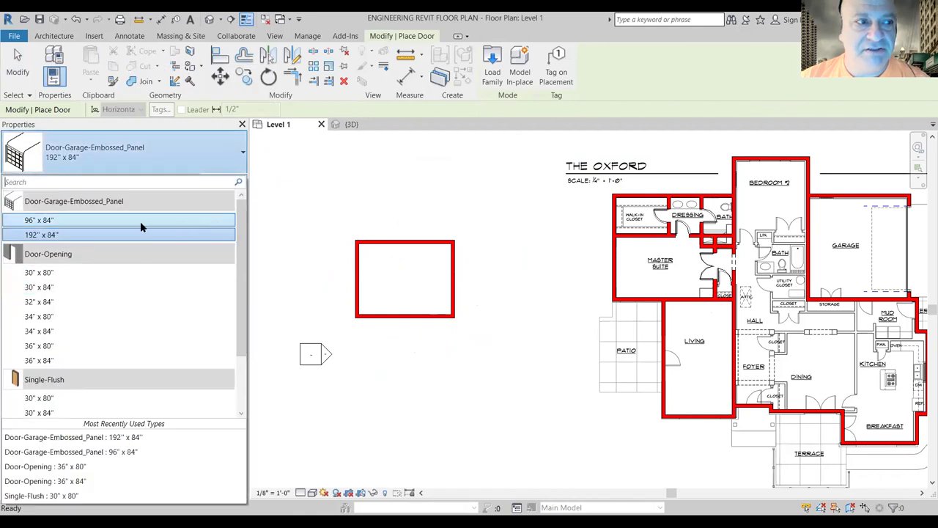
click(41, 287)
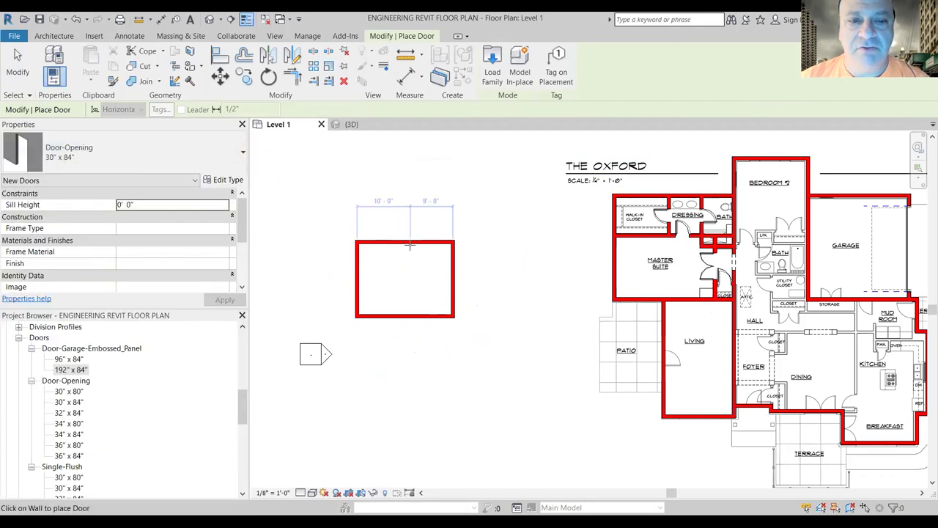
click(405, 243)
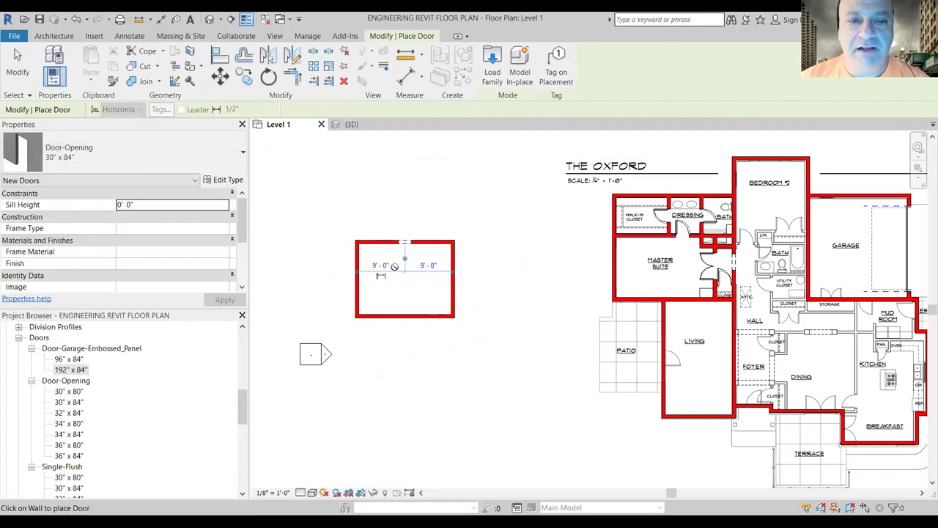
key(Escape)
key(Escape)
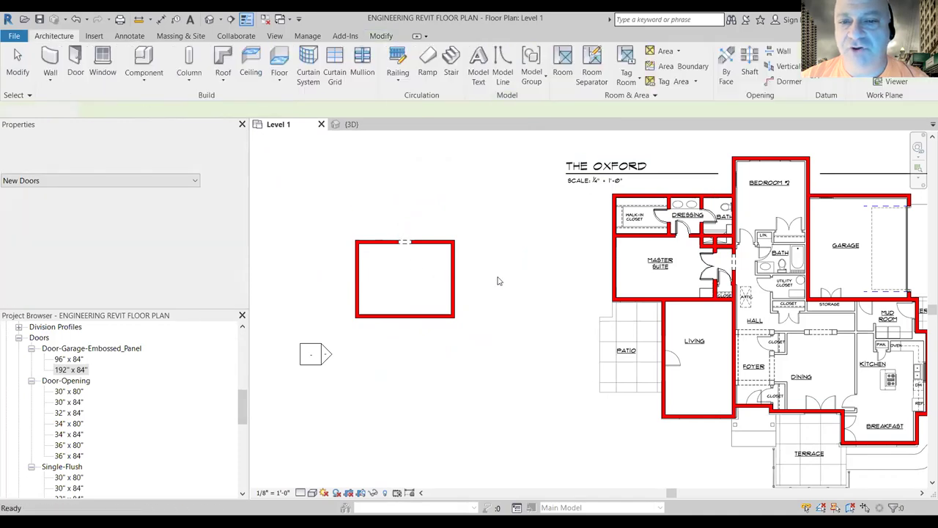
Step: Extend the separate room's south wall 7'-6" east with a Generic - 8" wall and return it about 6'-2" north
click(49, 62)
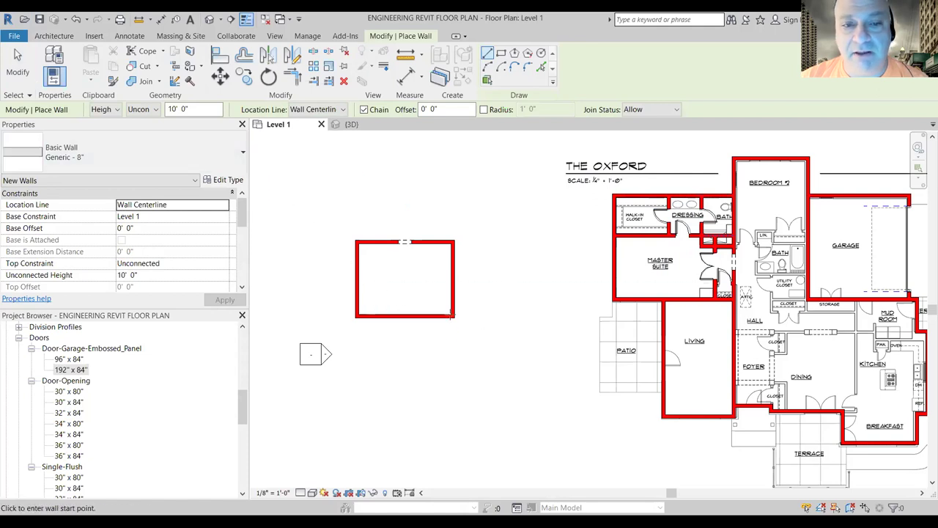
click(452, 315)
click(492, 316)
click(491, 283)
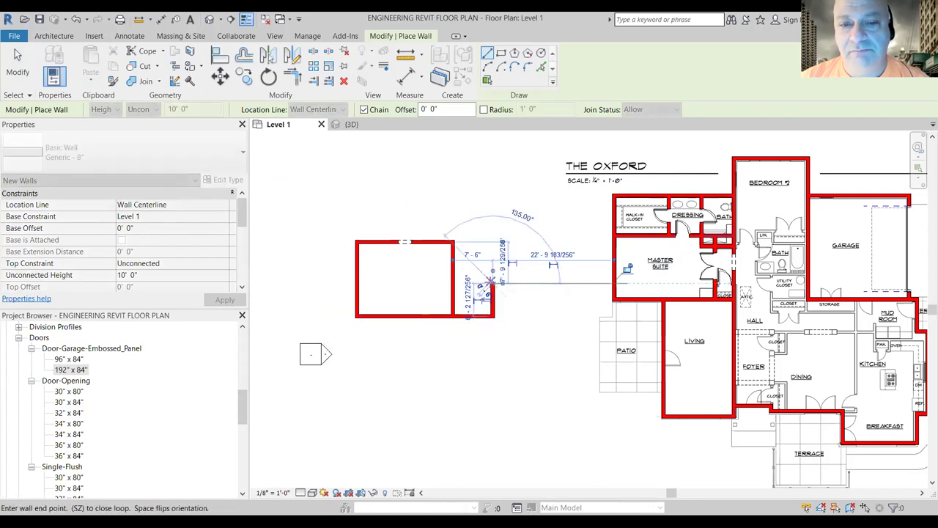
key(Escape)
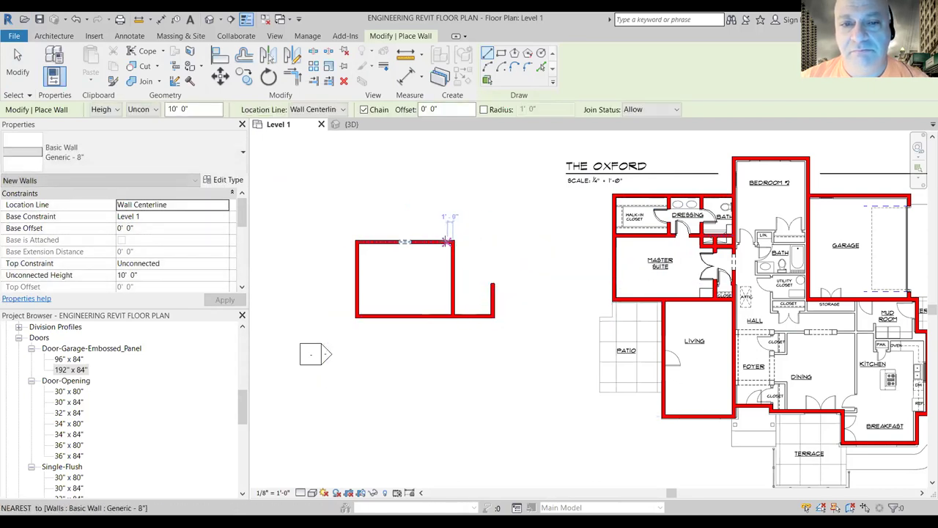
Step: Extend the separate room's north wall 7'-6" east and return it about 4'-0" south, leaving a gap in the new east wall
click(452, 242)
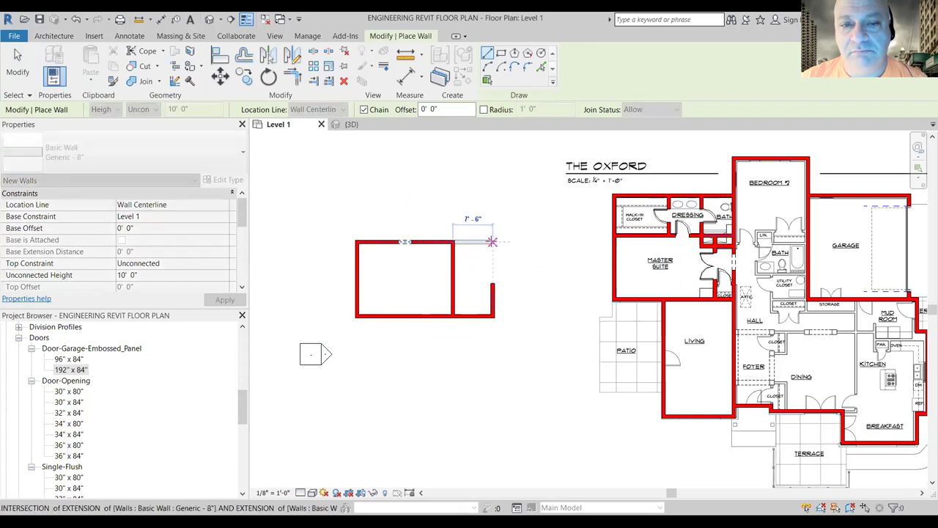
click(492, 241)
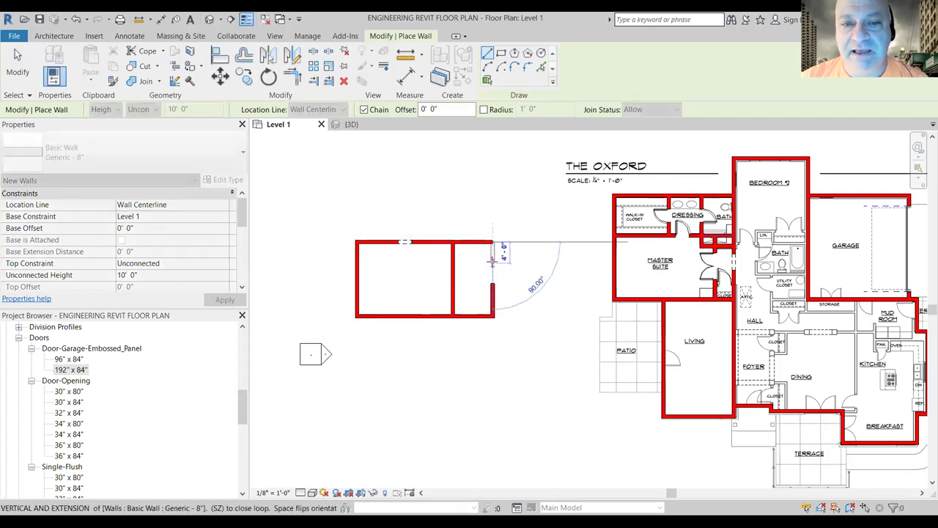
click(491, 263)
key(Escape)
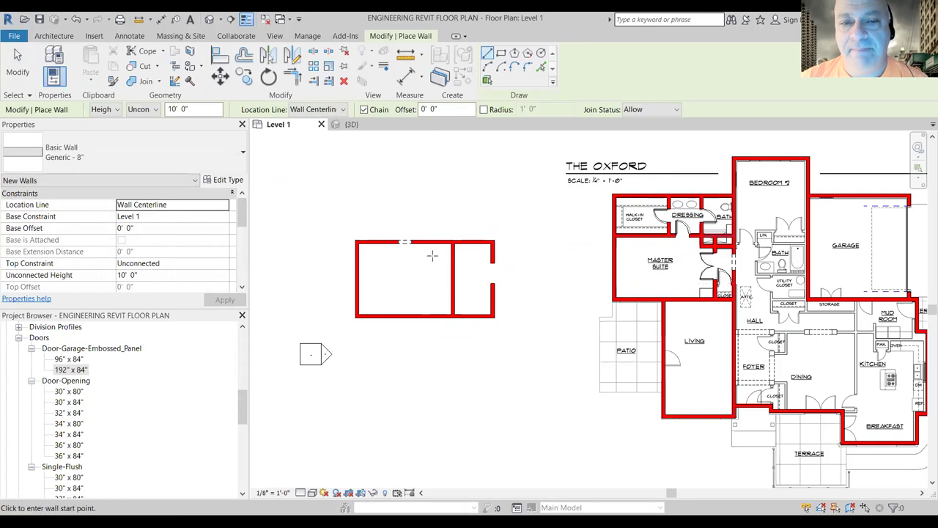
click(18, 64)
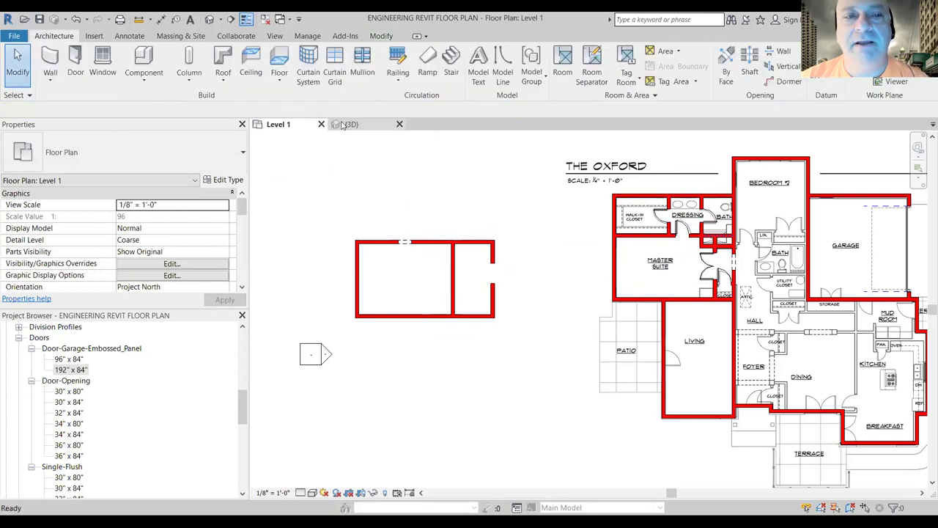
Step: Check the separate room's openings in the 3D view and delete the whole room from the Level 1 floor plan
click(344, 124)
middle_drag(394, 203, 398, 264)
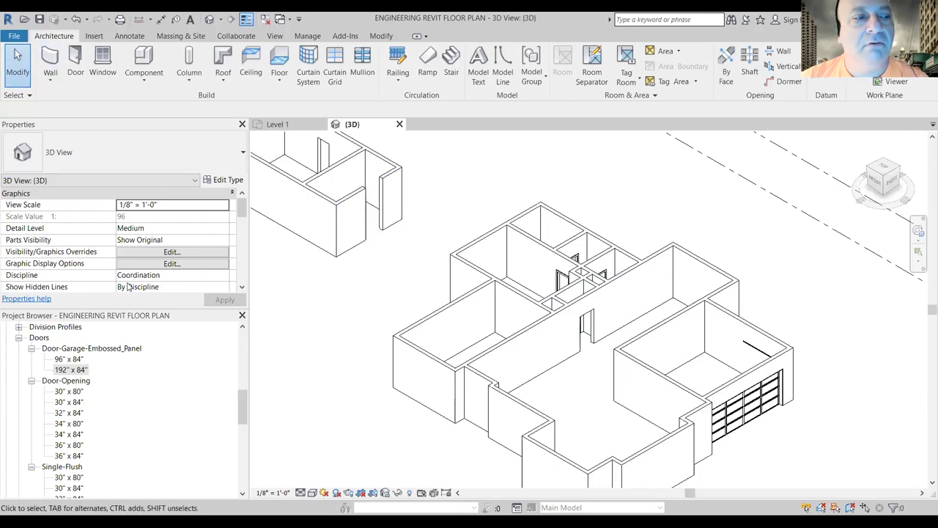
drag(241, 402, 228, 340)
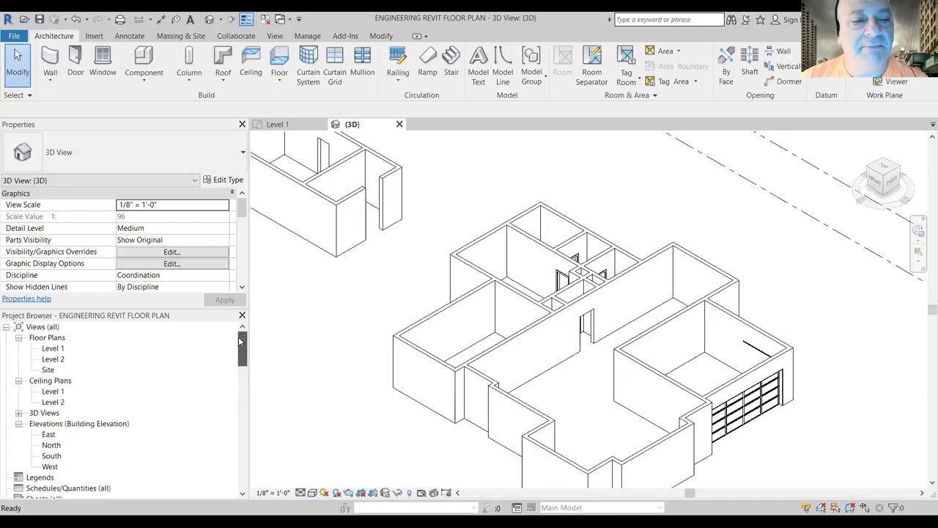
double_click(54, 348)
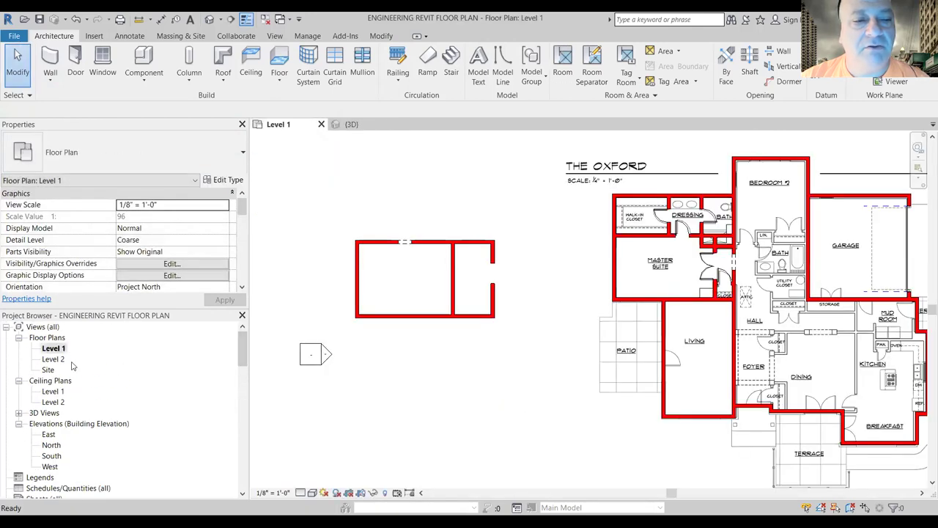
drag(510, 230, 324, 341)
key(Escape)
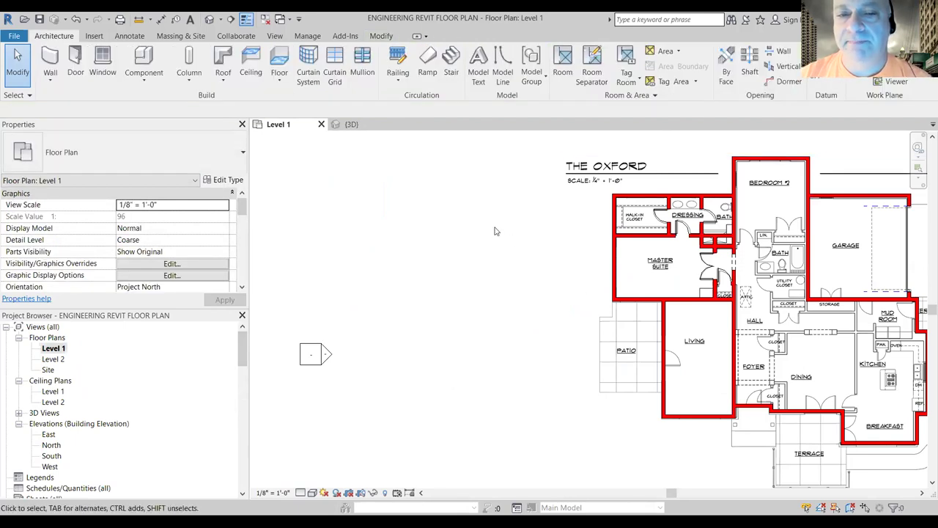
Step: Draw a 21'-0" Generic - 8" wall, 10' high, from the garage's south wall south along the line between dining and kitchen
middle_drag(491, 209, 250, 219)
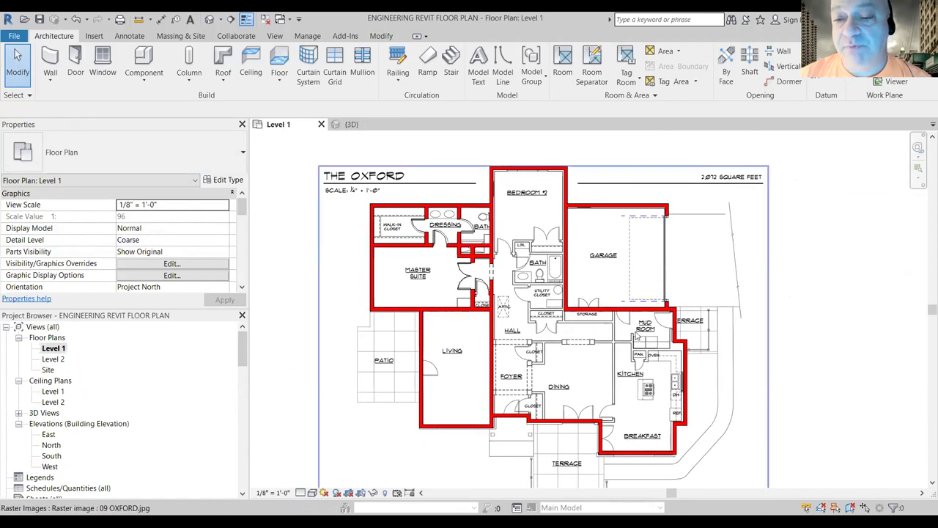
middle_drag(779, 433, 755, 401)
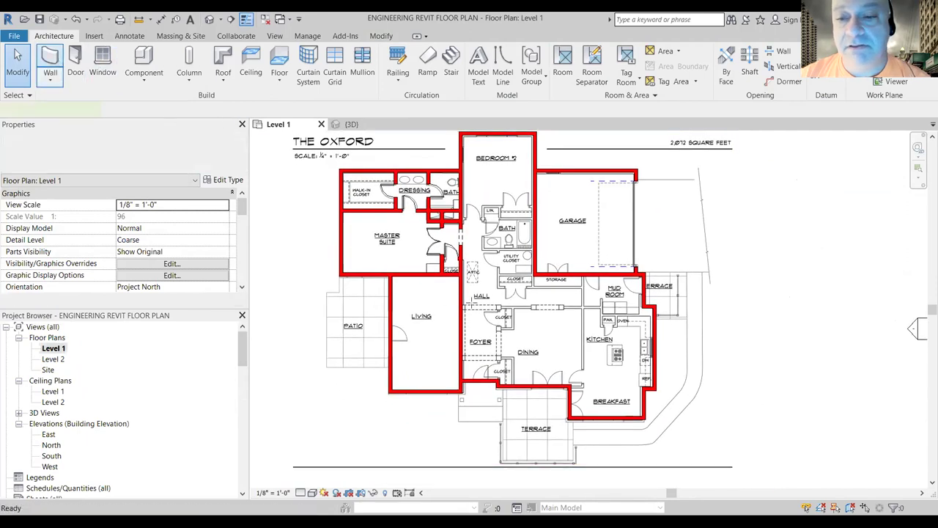
click(50, 61)
scroll(538, 293, up, 2)
scroll(587, 294, up, 3)
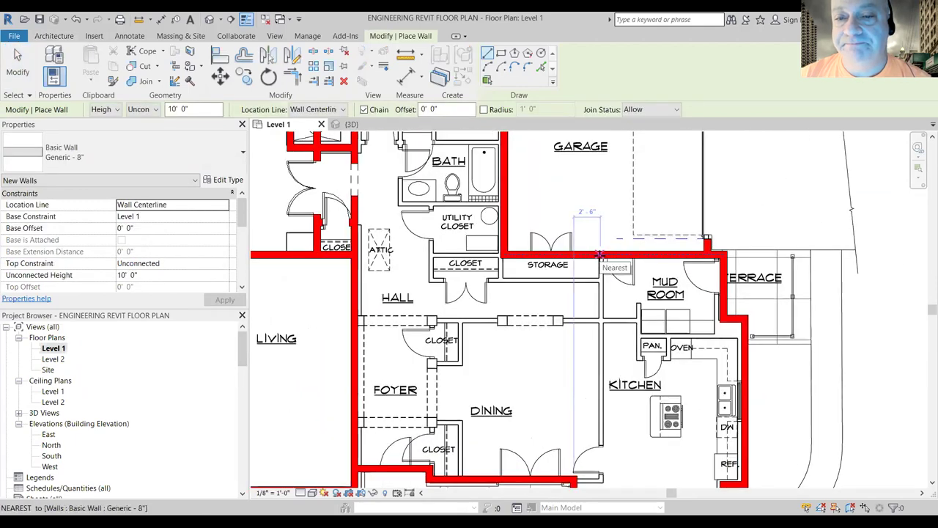
click(604, 256)
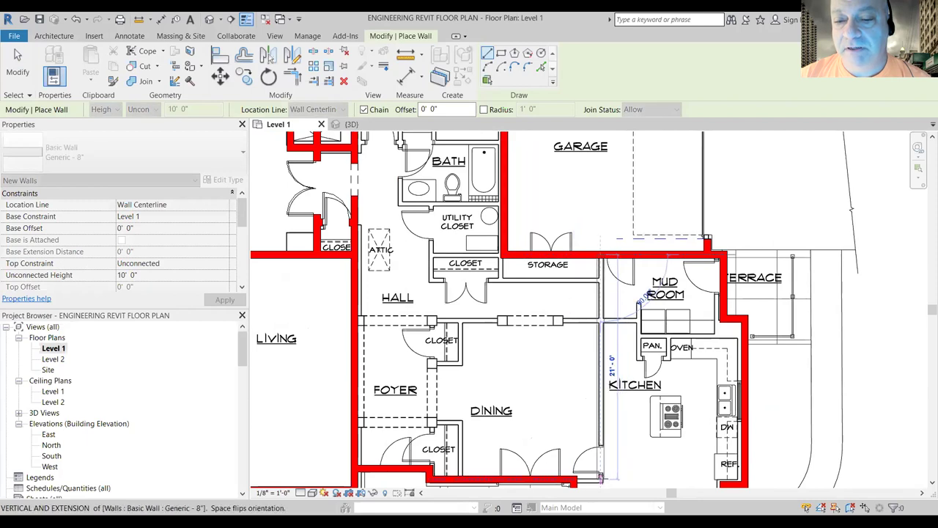
click(601, 477)
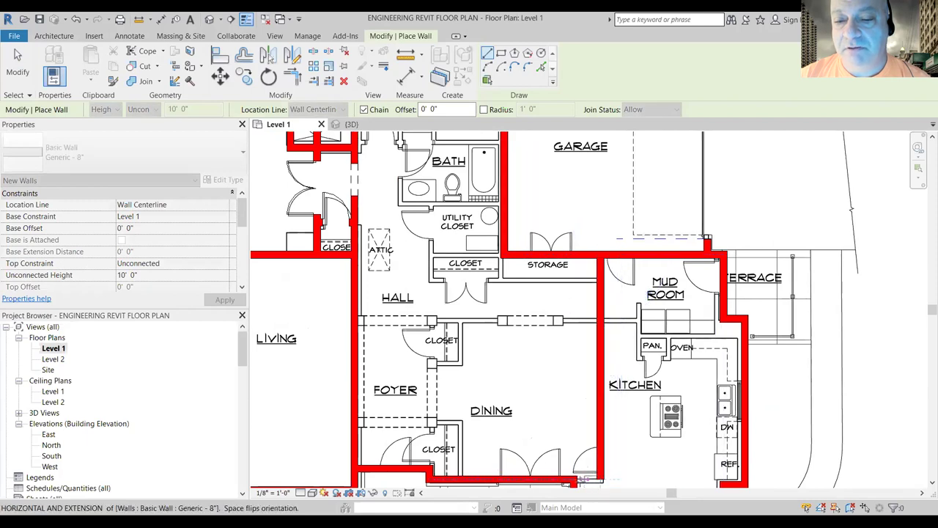
key(Escape)
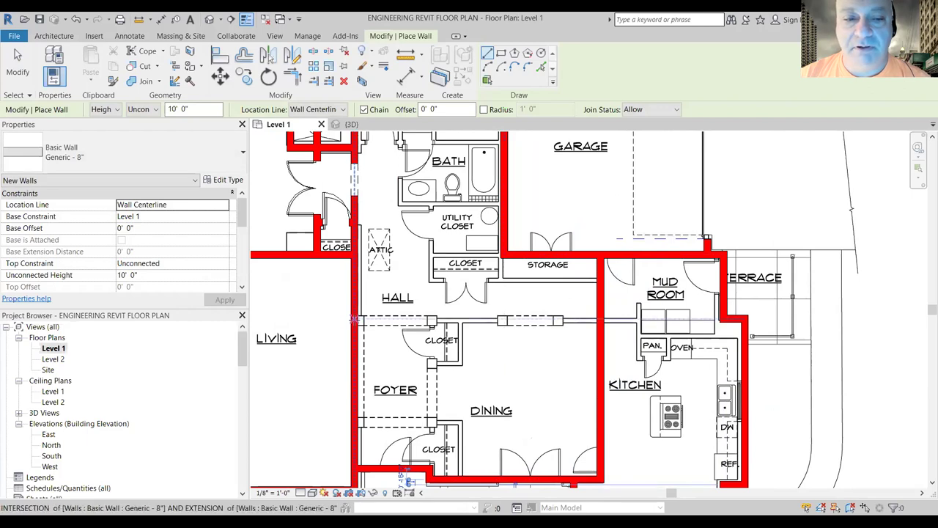
Step: Draw a wall chain 26'-6" east from the living room's east wall along the hall, around the pantry, and on to the kitchen's east wall
click(358, 319)
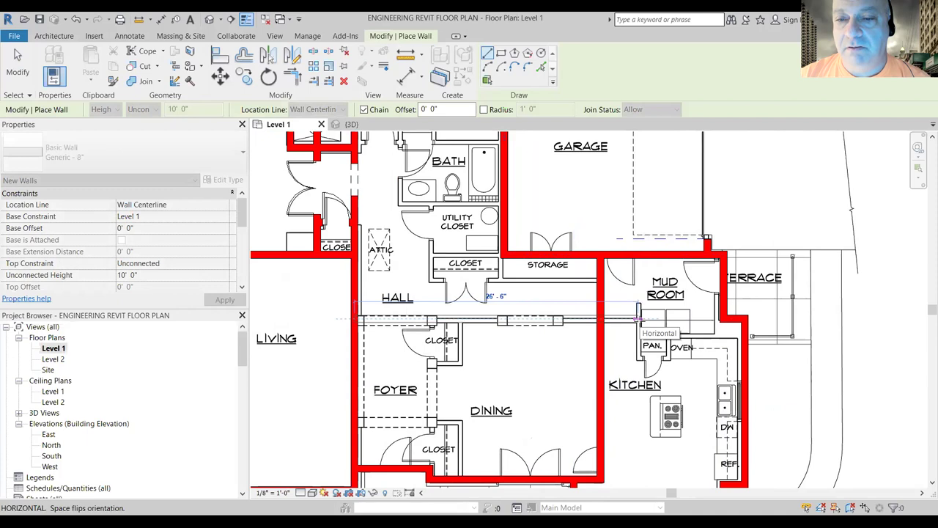
click(638, 319)
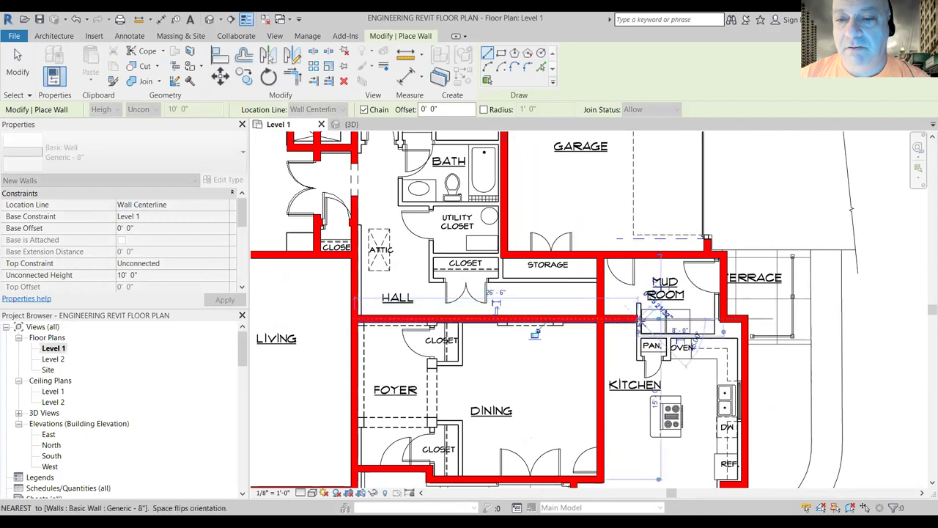
click(638, 361)
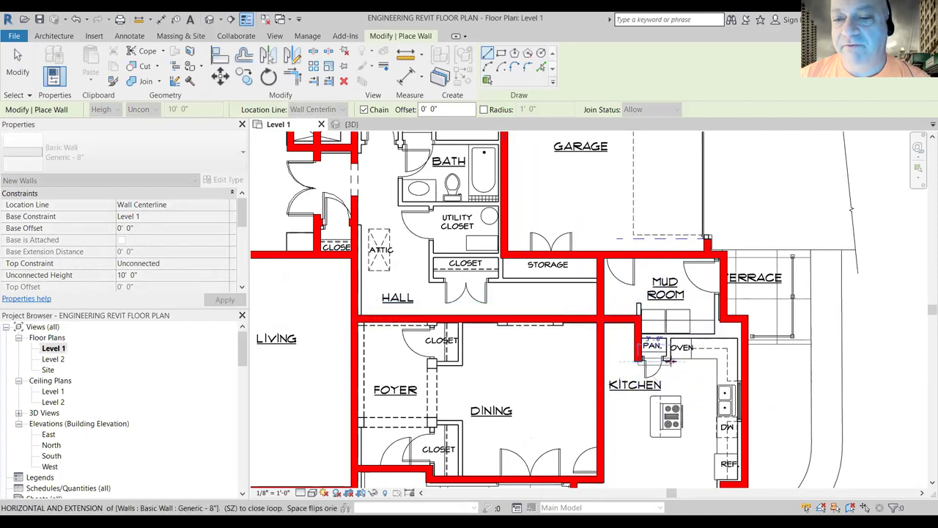
click(669, 360)
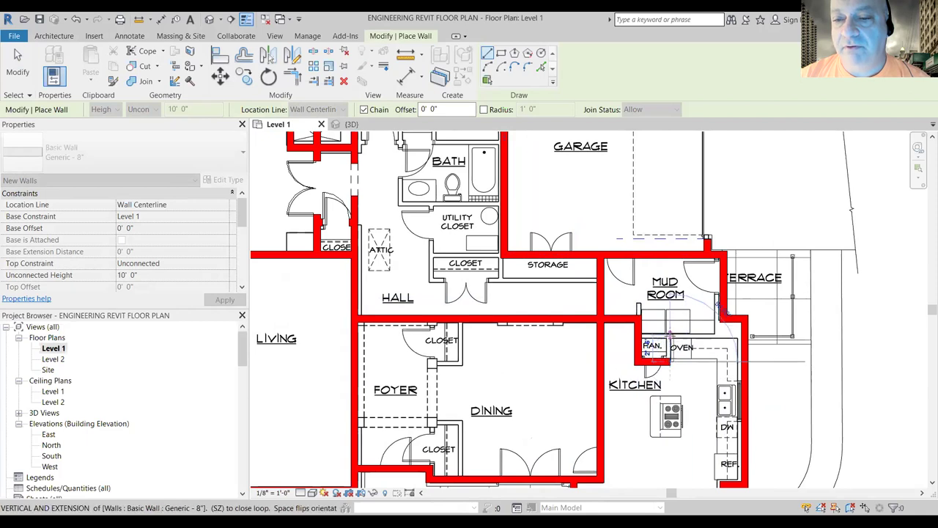
click(669, 336)
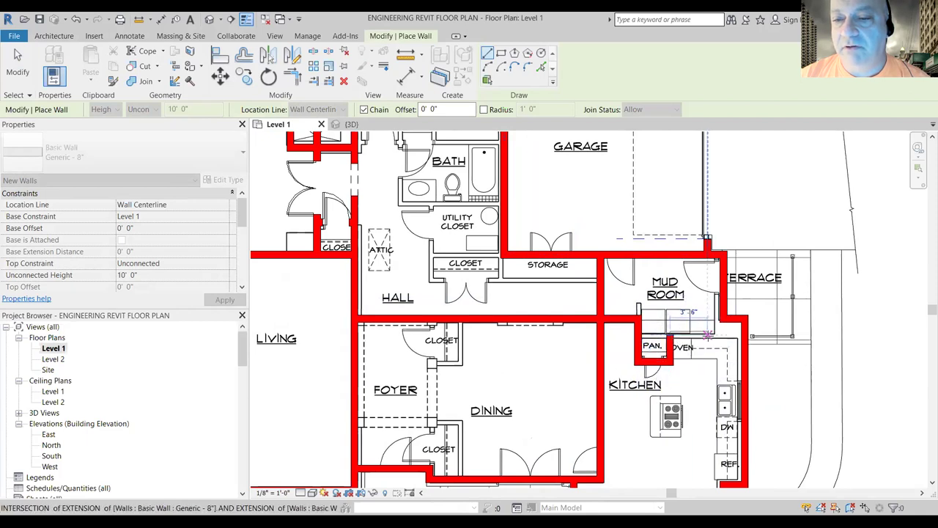
click(731, 335)
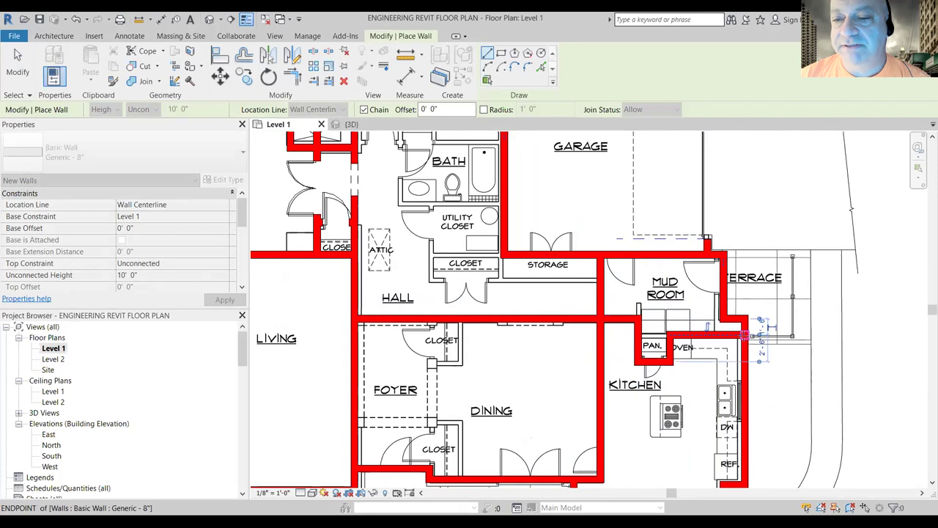
key(Escape)
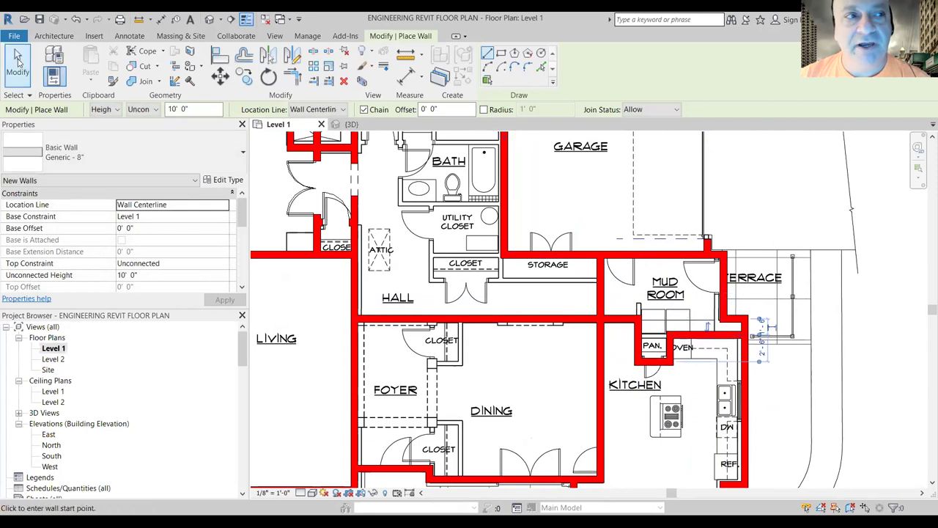
key(Escape)
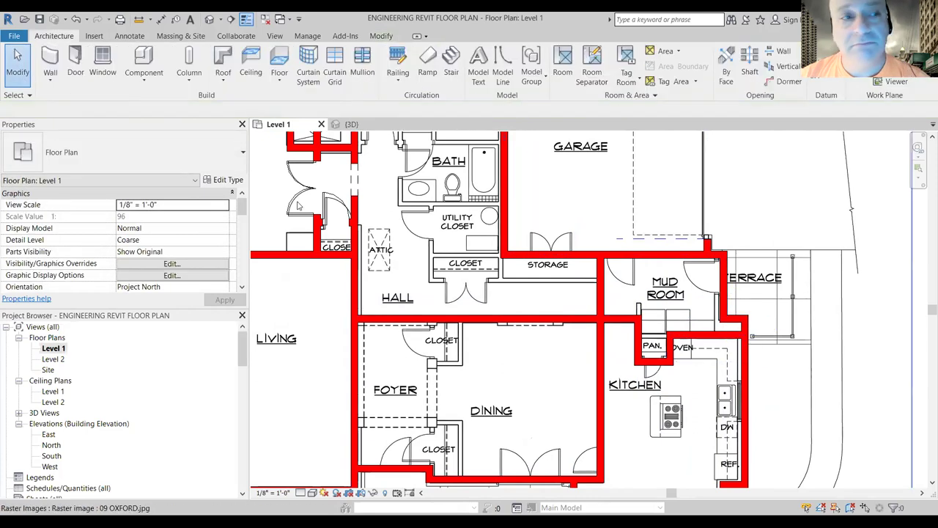
Step: Draw a short wall continuing the mud room's east wall south to the kitchen wall, and a stub north from the pantry's west wall
click(50, 57)
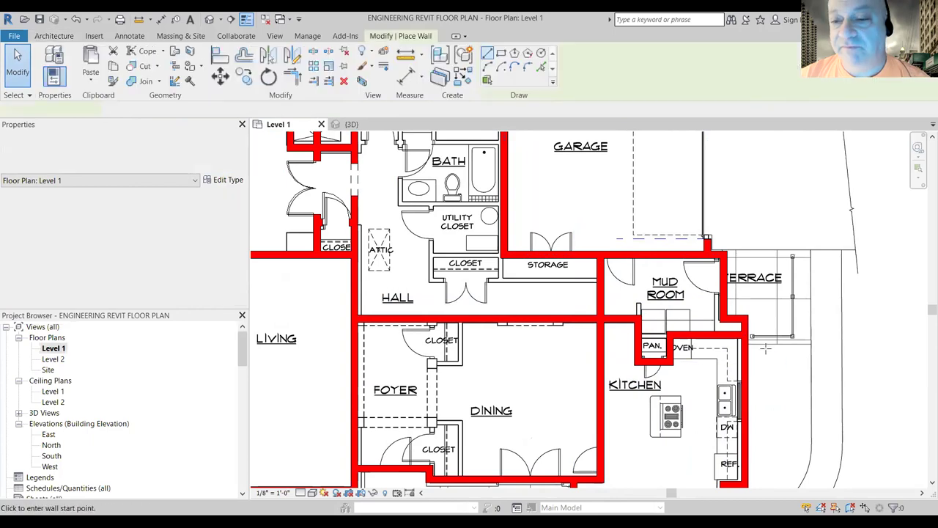
click(723, 323)
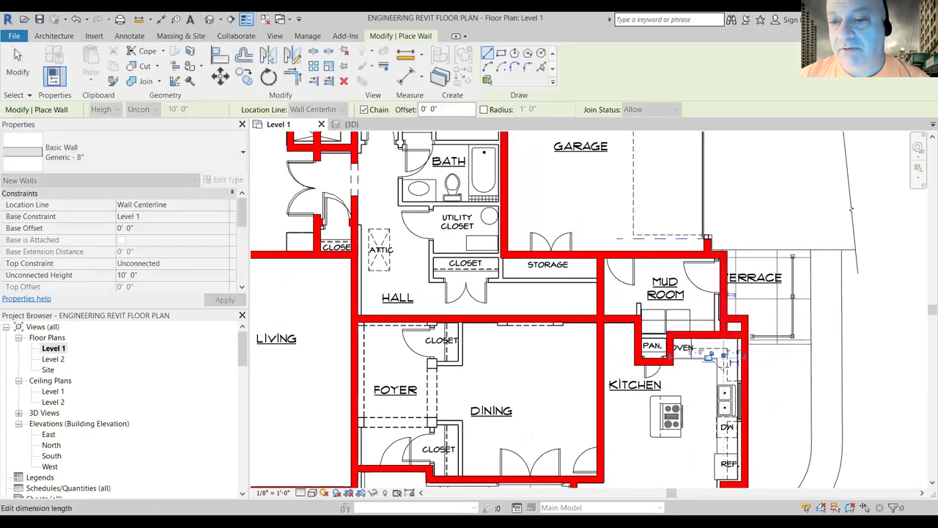
click(733, 356)
key(Escape)
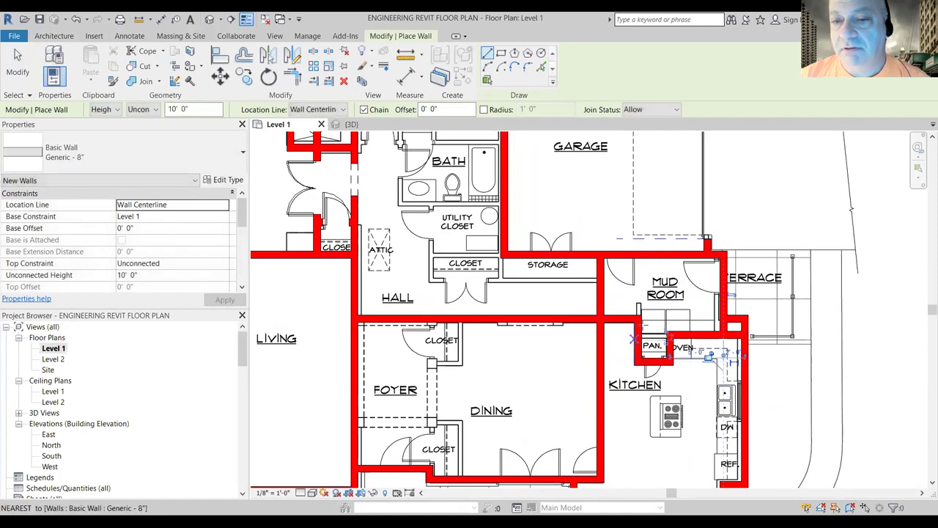
click(638, 319)
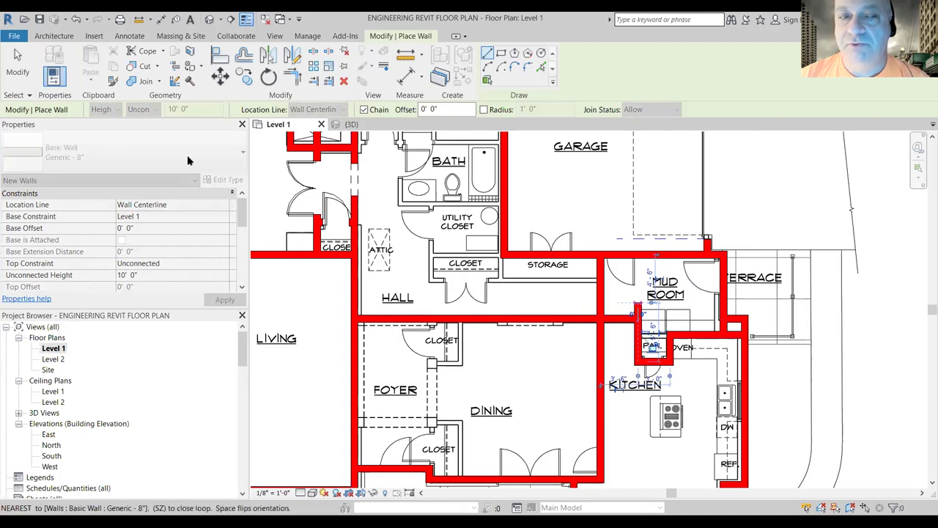
click(11, 52)
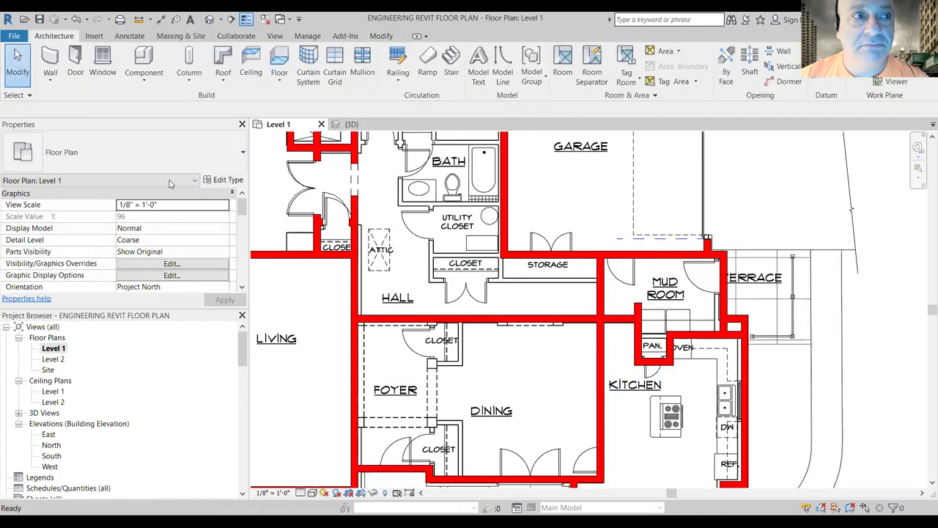
Step: Place Single-Flush 30" x 80" doors in the garage's south wall, one into the mud room and two side by side at storage
click(52, 59)
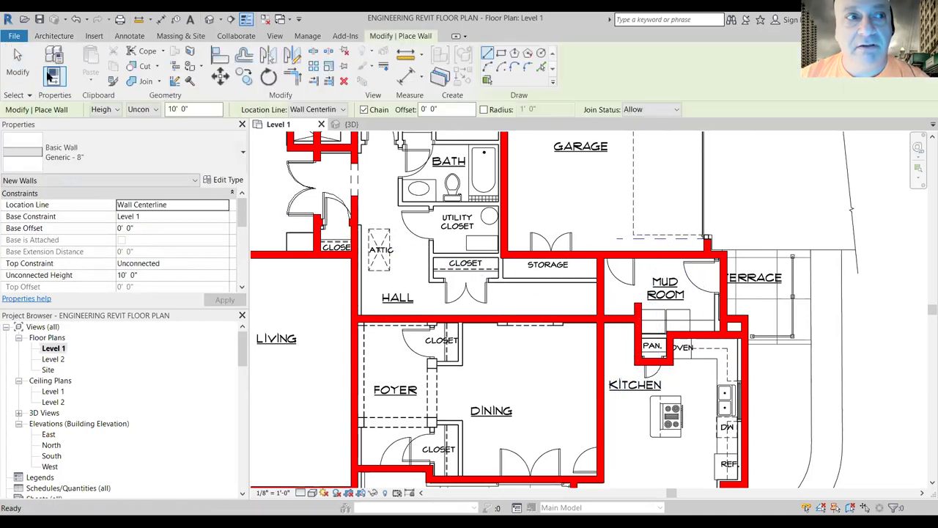
click(18, 56)
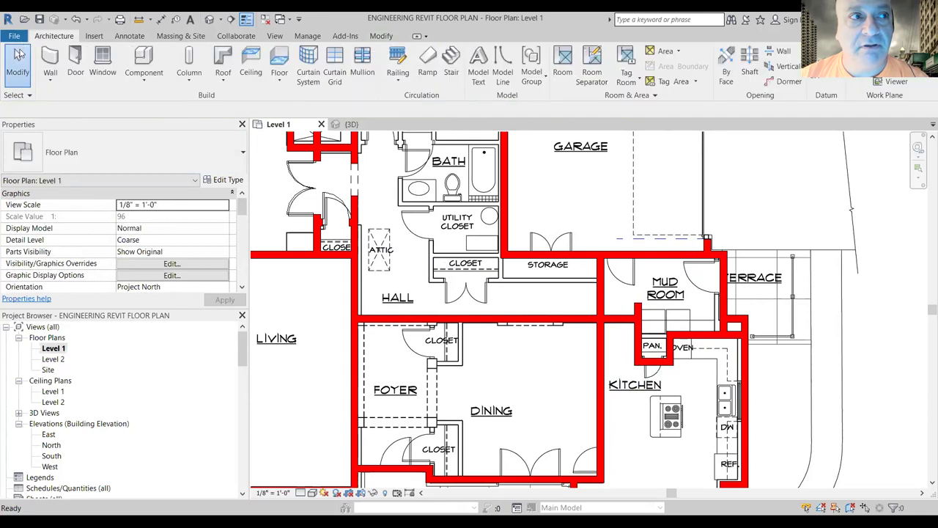
click(75, 60)
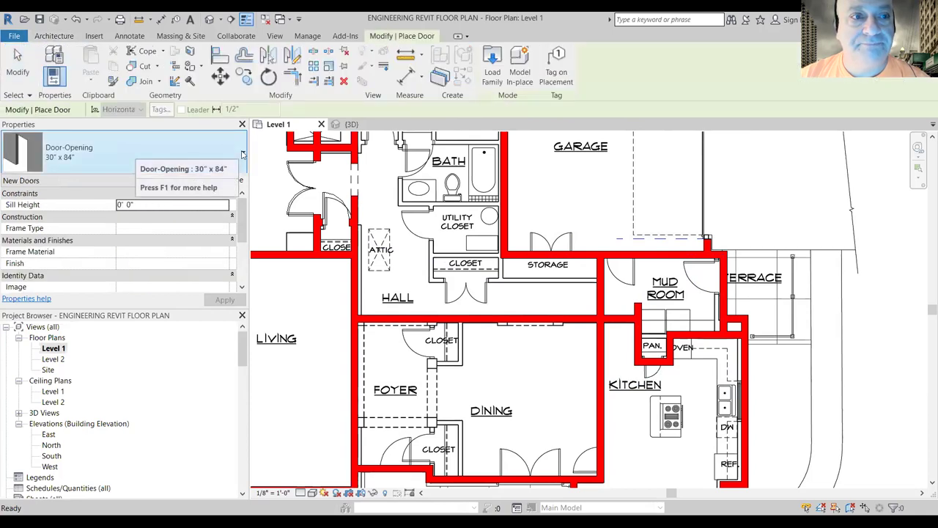
click(129, 154)
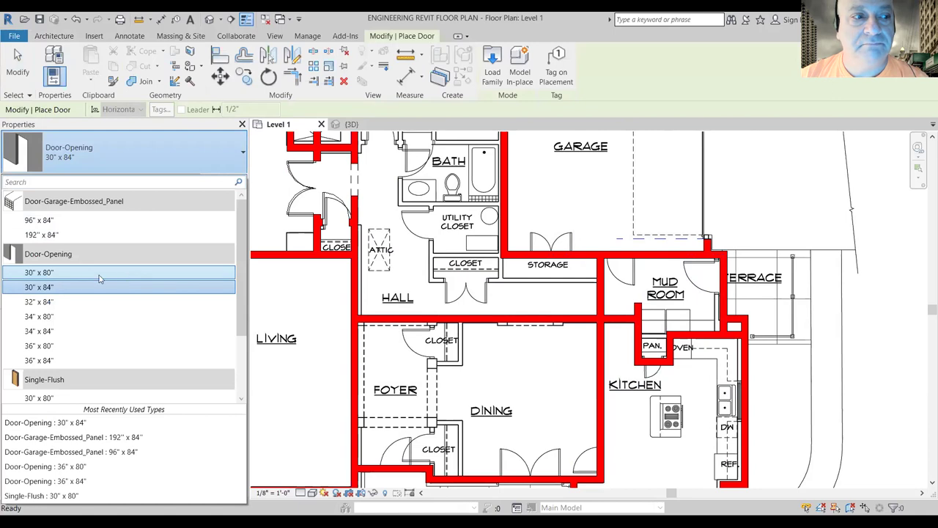
click(47, 274)
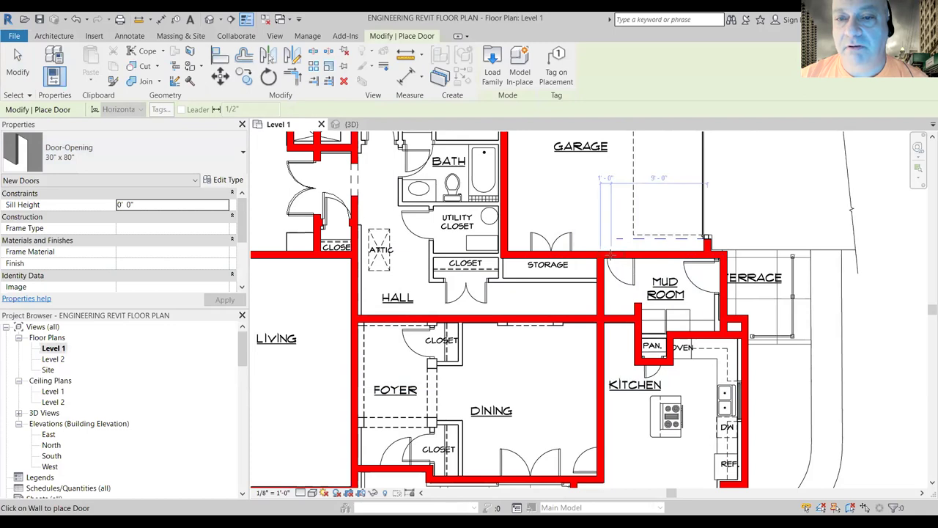
click(242, 162)
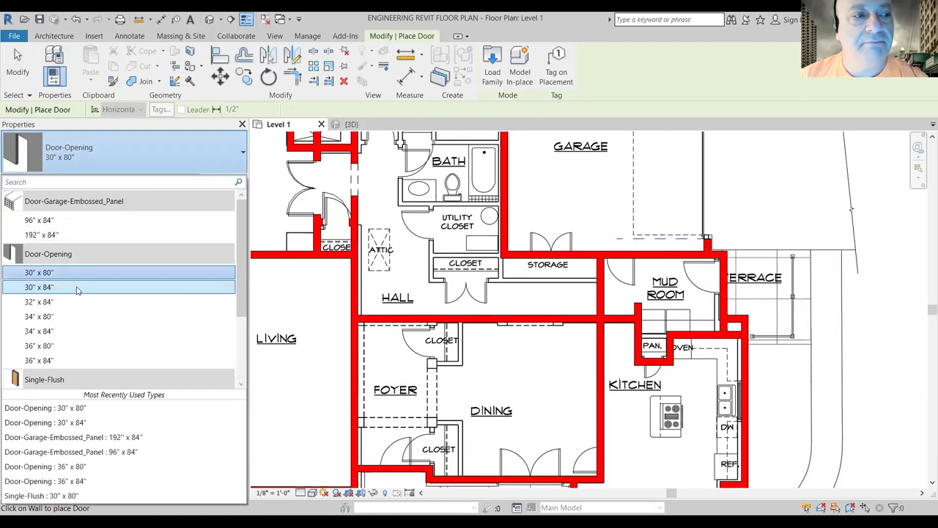
scroll(66, 315, down, 2)
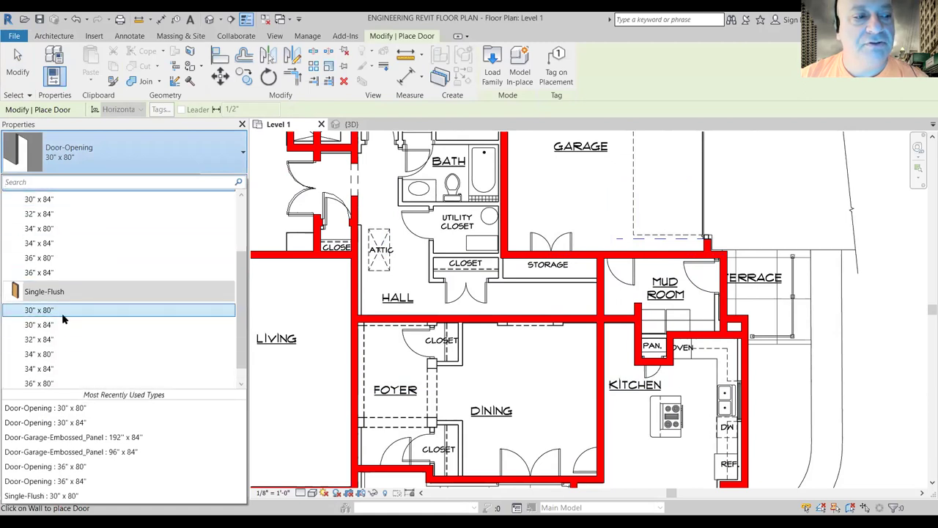
click(62, 310)
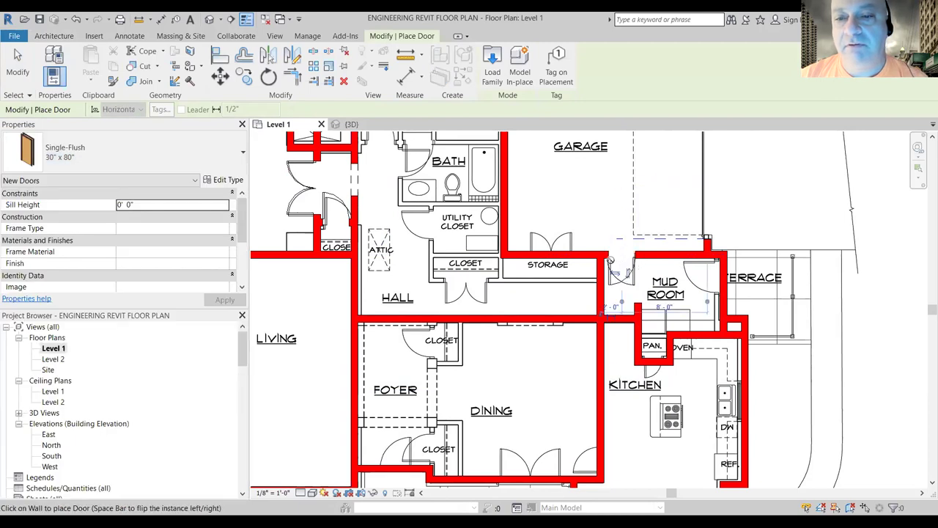
click(538, 257)
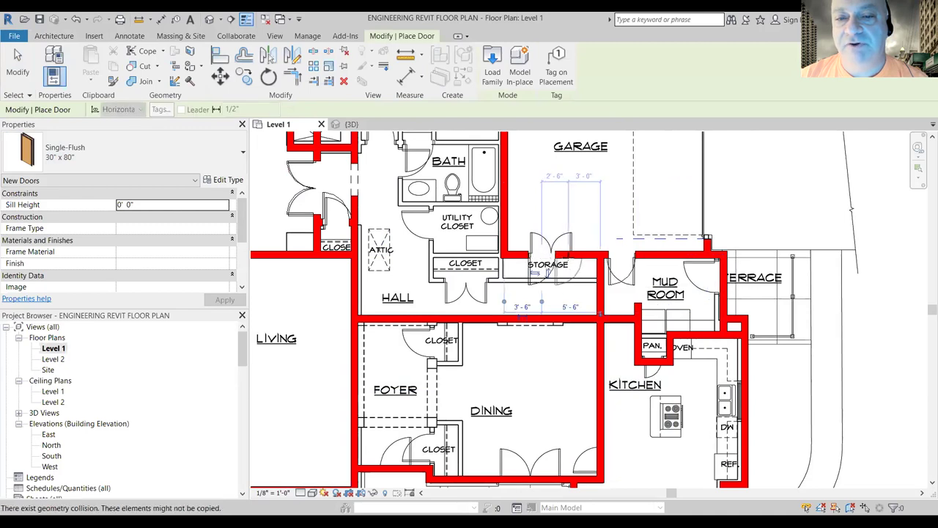
key(Escape)
key(Escape)
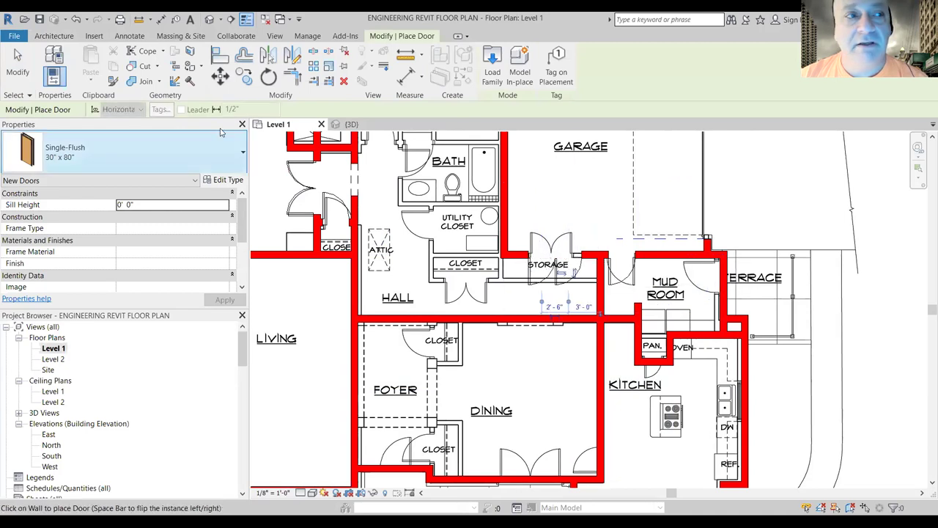
Step: Flip the two storage doors so they form a double door swinging into the garage, hinged on their outer sides
click(548, 273)
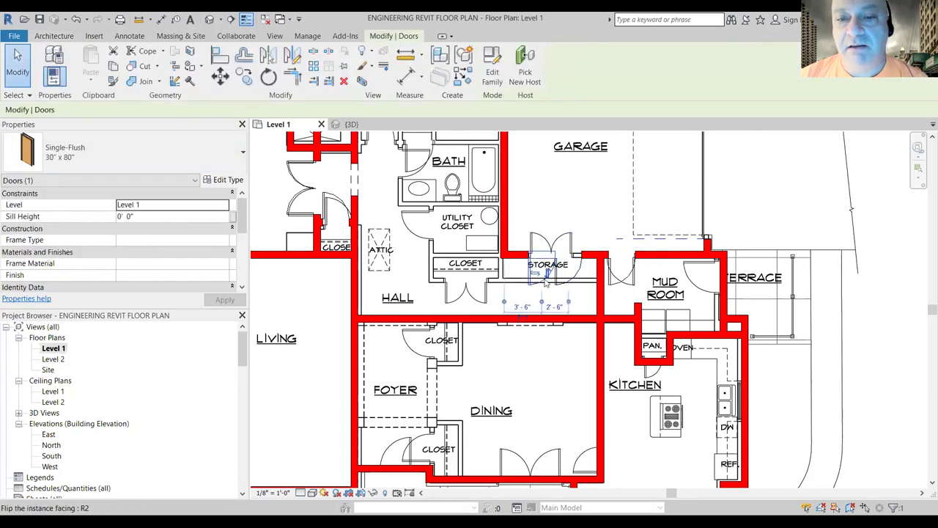
click(548, 275)
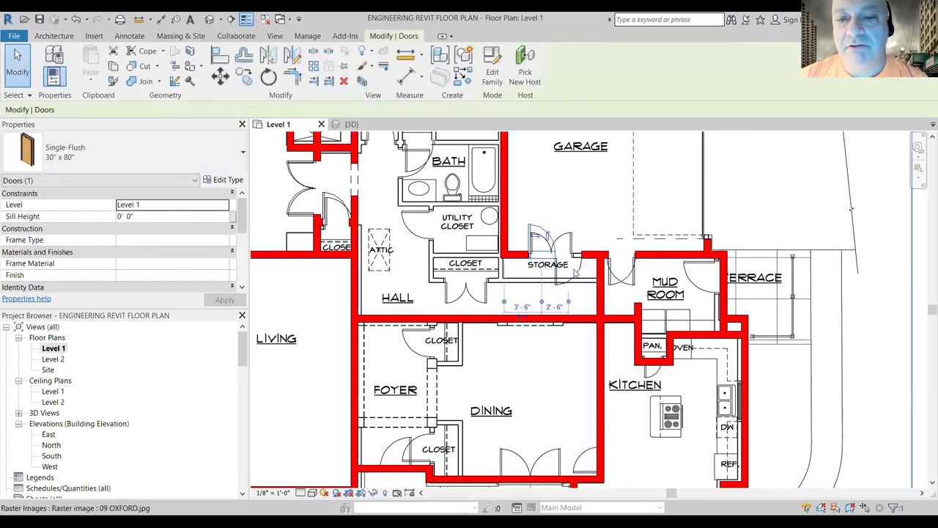
click(565, 274)
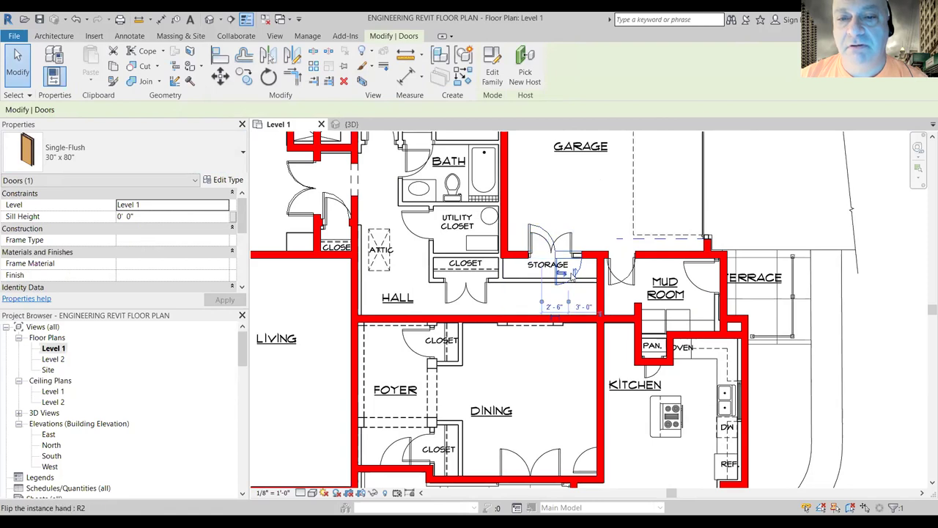
click(573, 273)
click(561, 235)
click(535, 191)
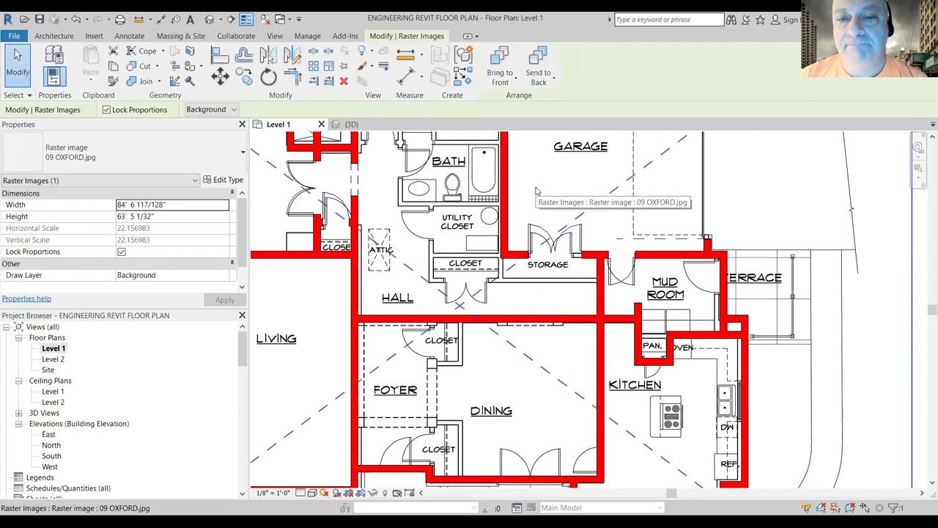
key(Escape)
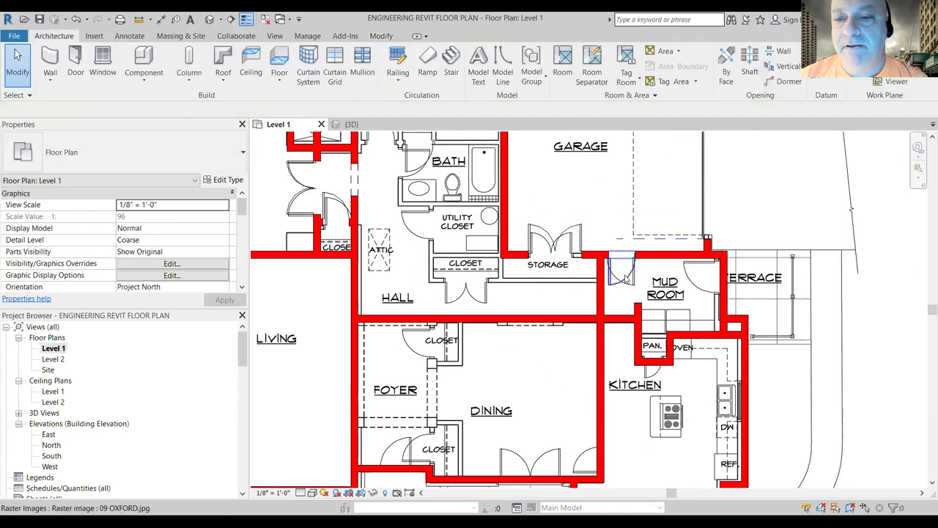
Step: Flip the door between garage and mud room so it hinges on its east side and swings into the mud room
click(622, 272)
click(628, 275)
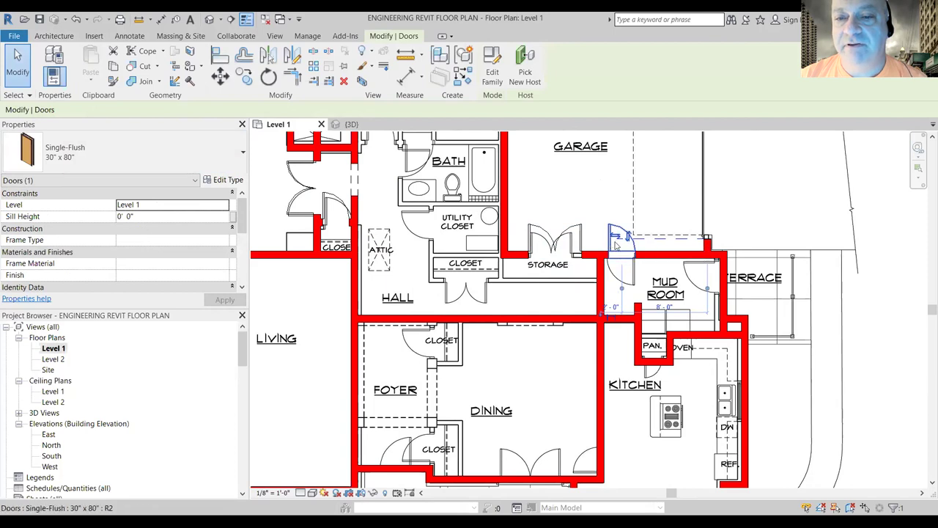
click(622, 238)
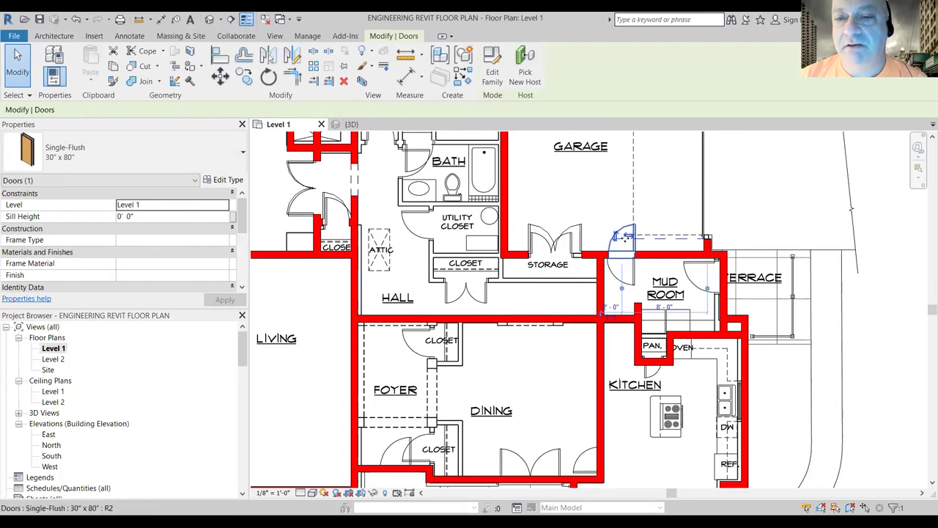
click(616, 239)
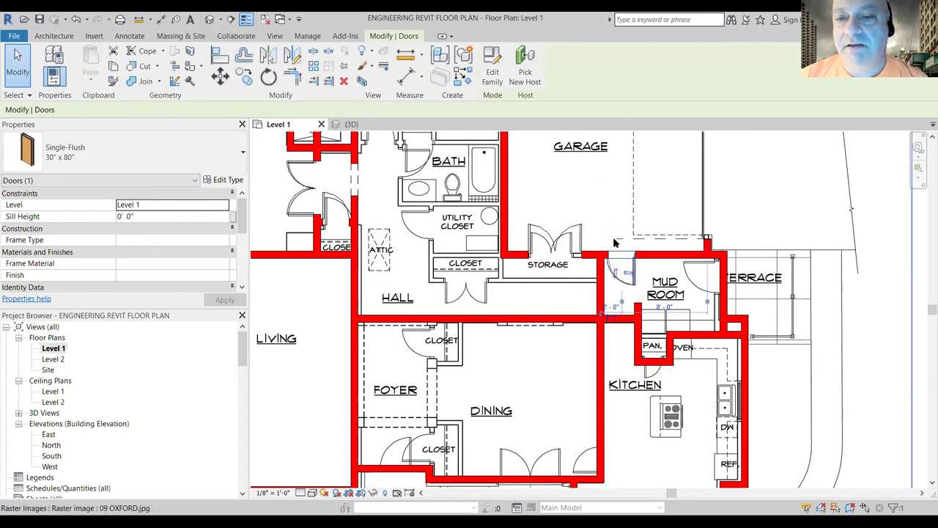
click(730, 207)
Step: Delete the floor plan underlay image to review the traced walls and doors alone, and undo the deletion
scroll(728, 264, down, 4)
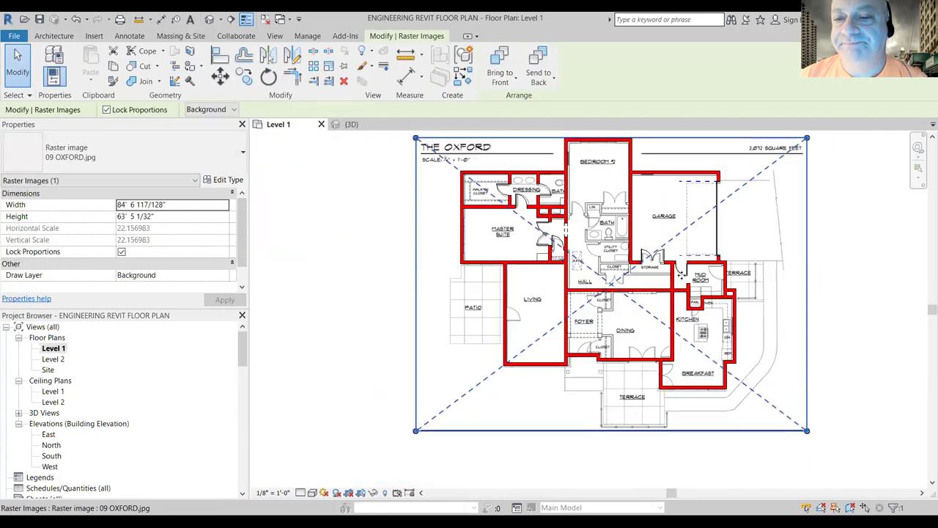
click(379, 258)
scroll(725, 398, down, 1)
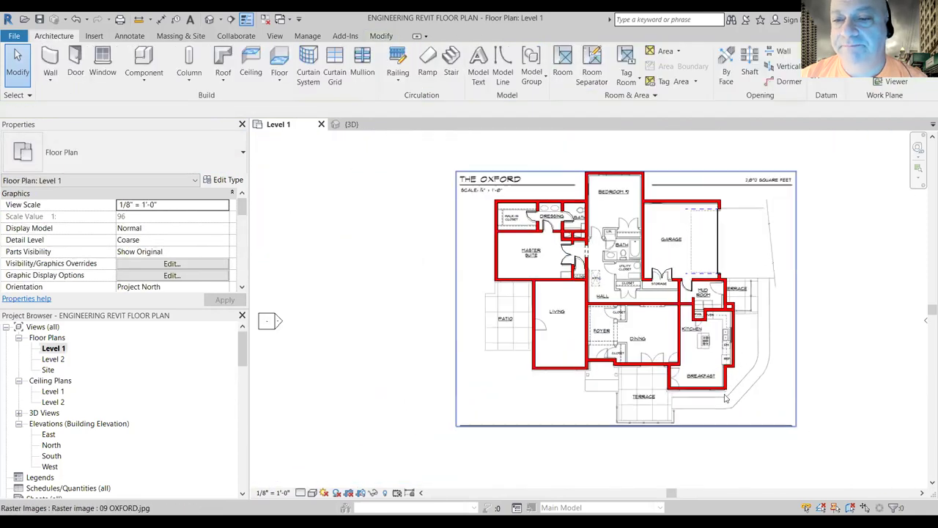
middle_drag(737, 400, 653, 391)
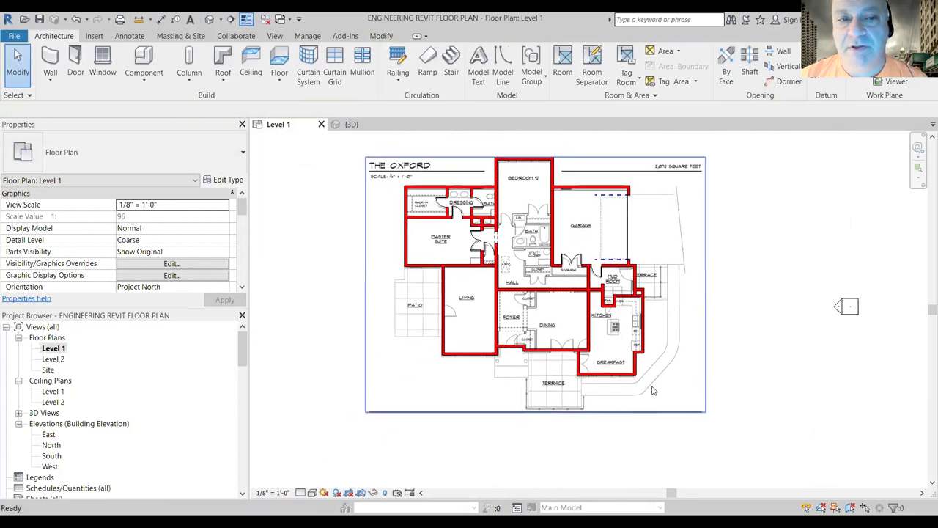
scroll(384, 186, up, 1)
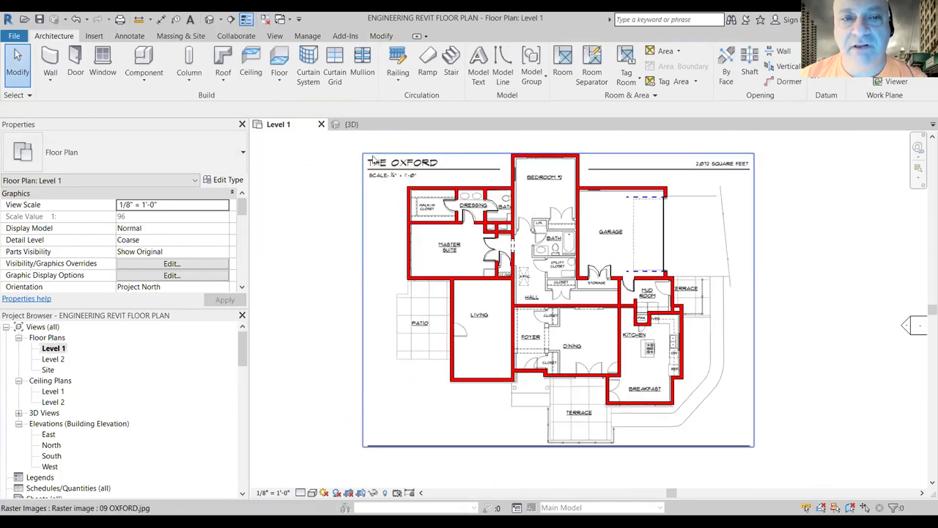
click(373, 160)
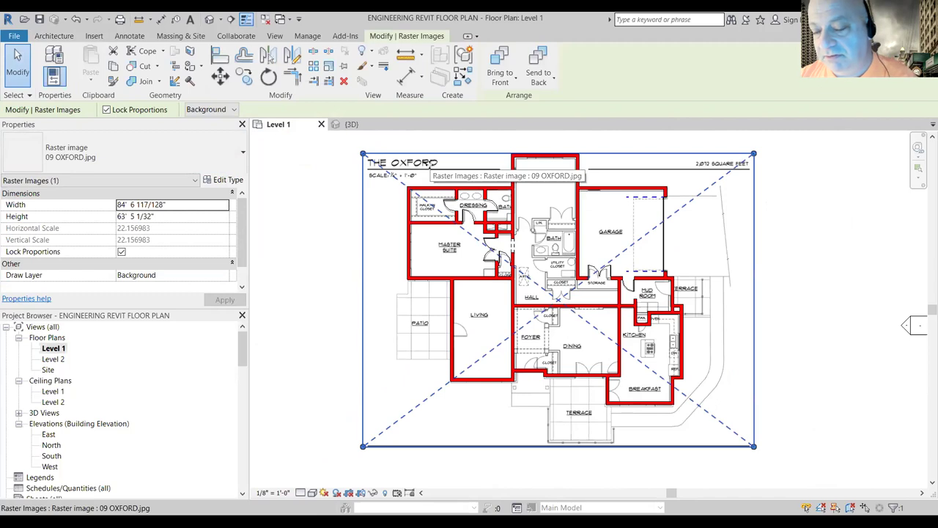
key(Delete)
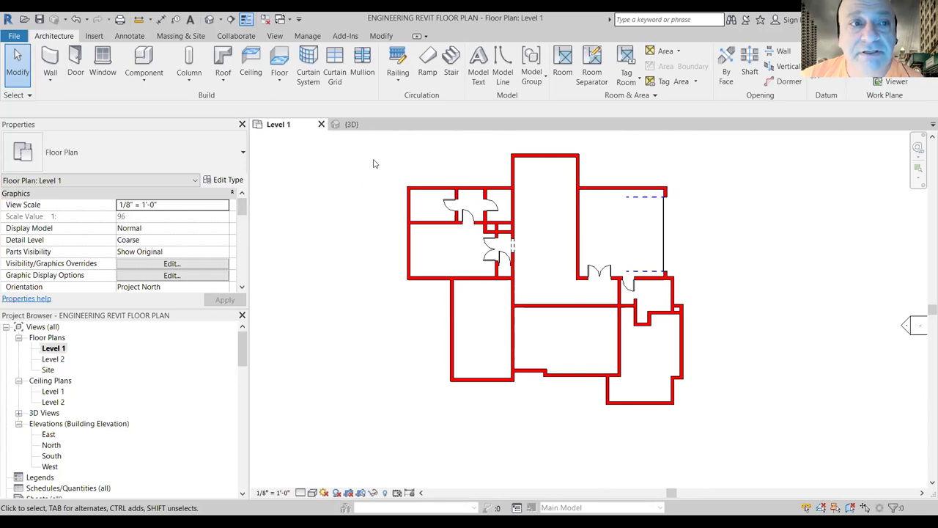
click(76, 19)
Step: Place a Single-Flush 30" x 80" door near the south end of the dining-kitchen wall, hinged on its south side and swinging into dining
scroll(669, 333, up, 3)
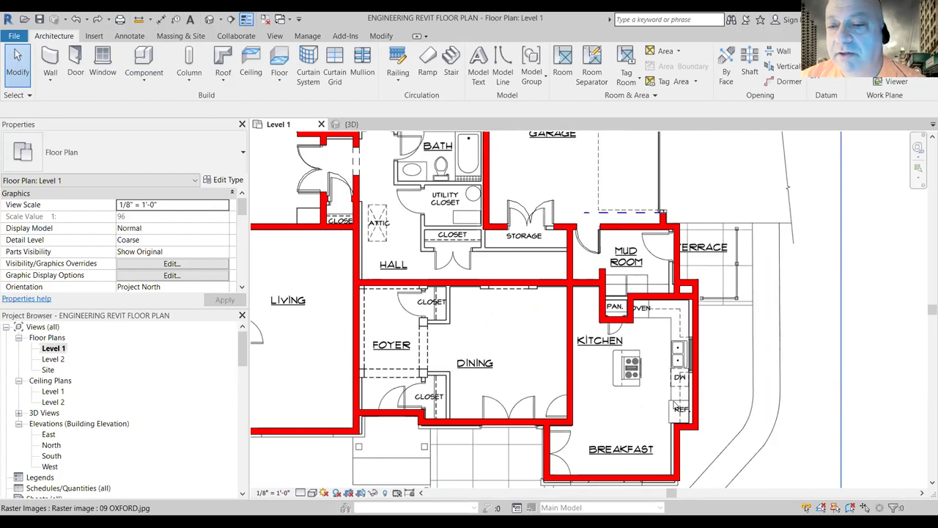
click(76, 58)
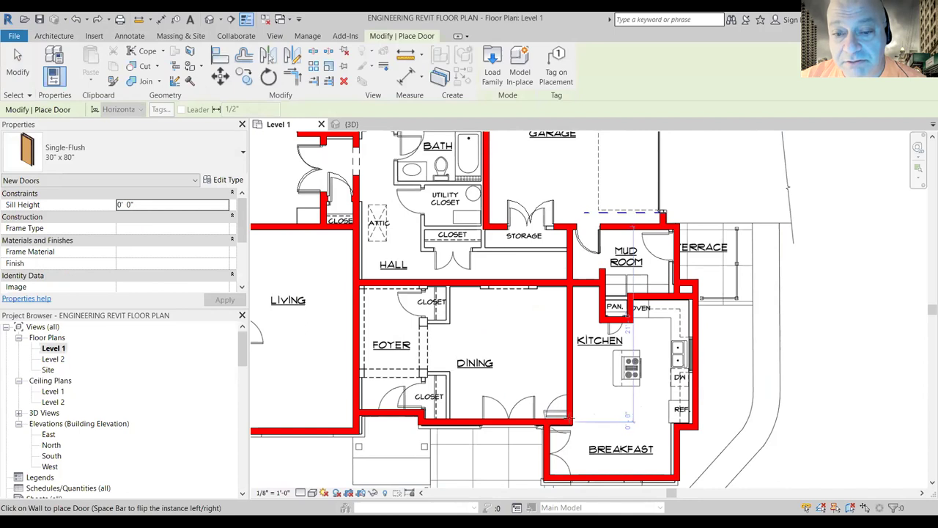
click(568, 403)
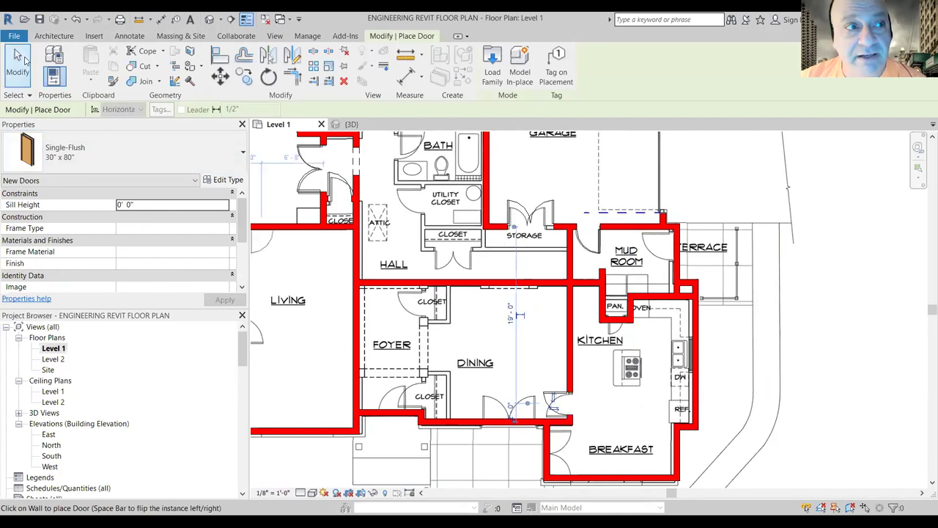
click(23, 59)
click(557, 402)
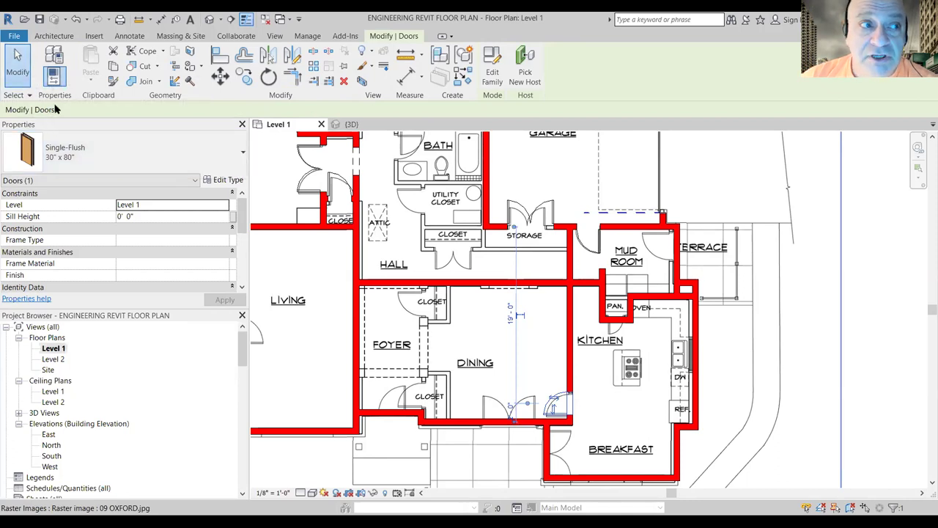
click(18, 76)
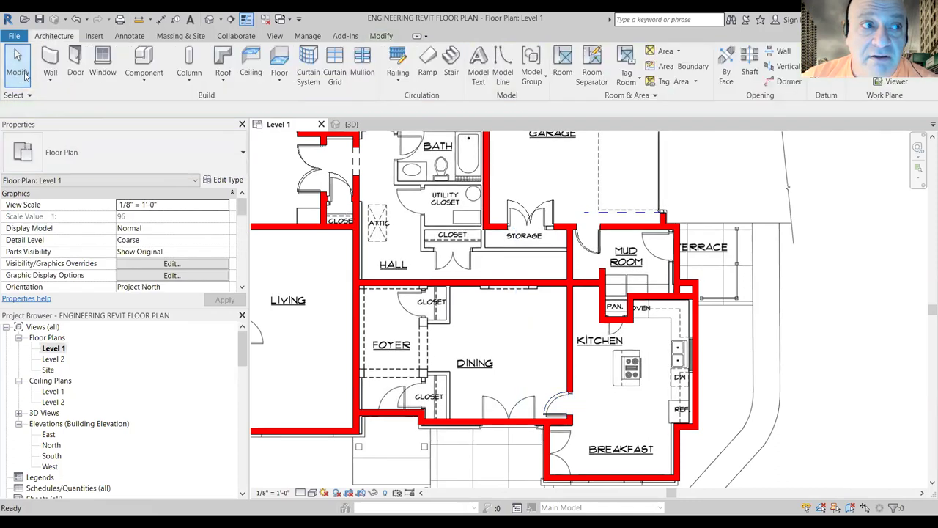
Step: Place two Single-Flush 30" x 80" doors in the dining room's south wall, closed up side by side as a pair swinging into the room
click(76, 76)
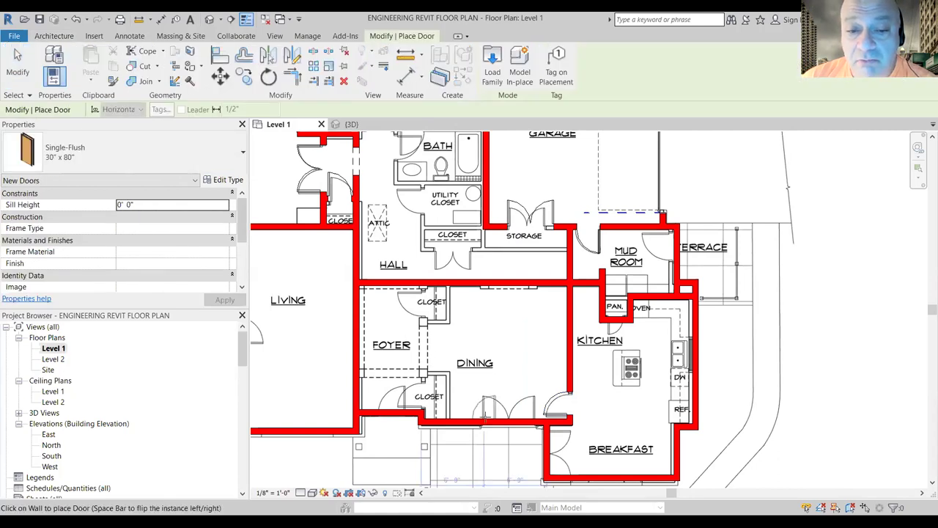
click(525, 418)
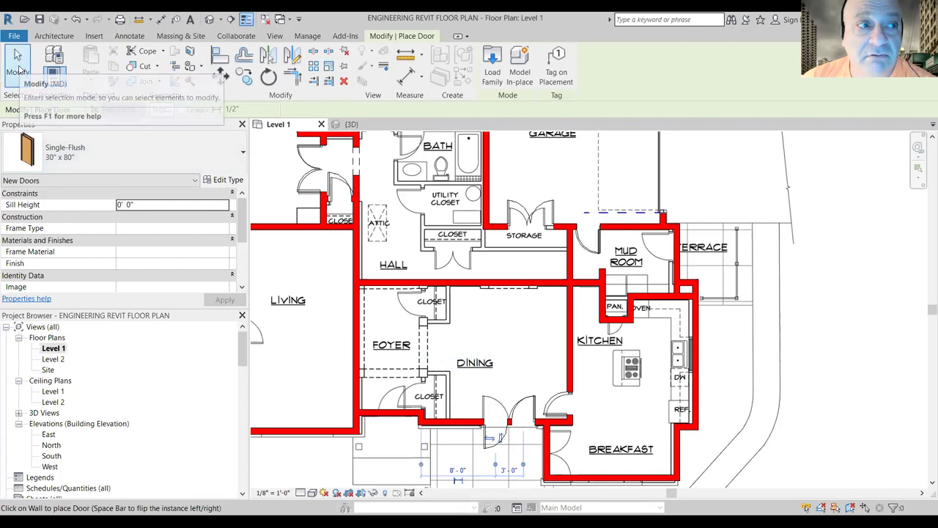
click(18, 65)
scroll(480, 434, up, 1)
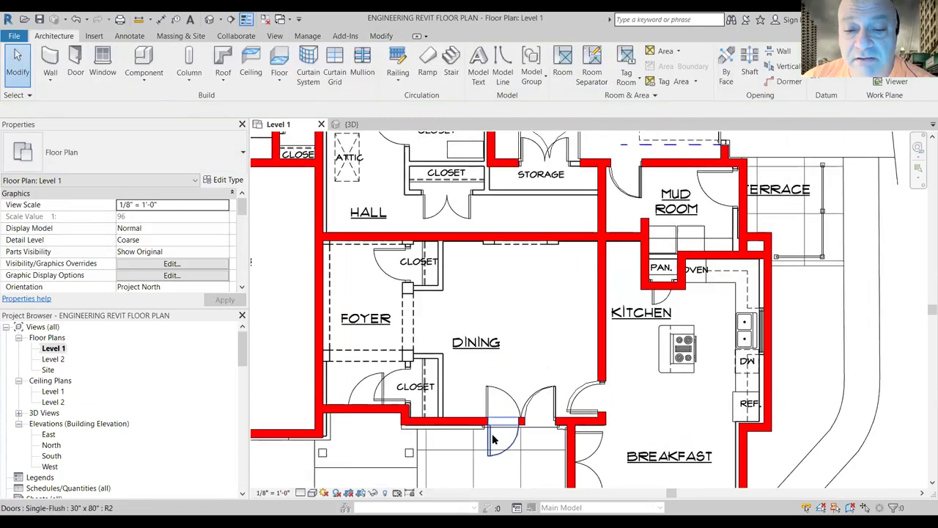
click(515, 440)
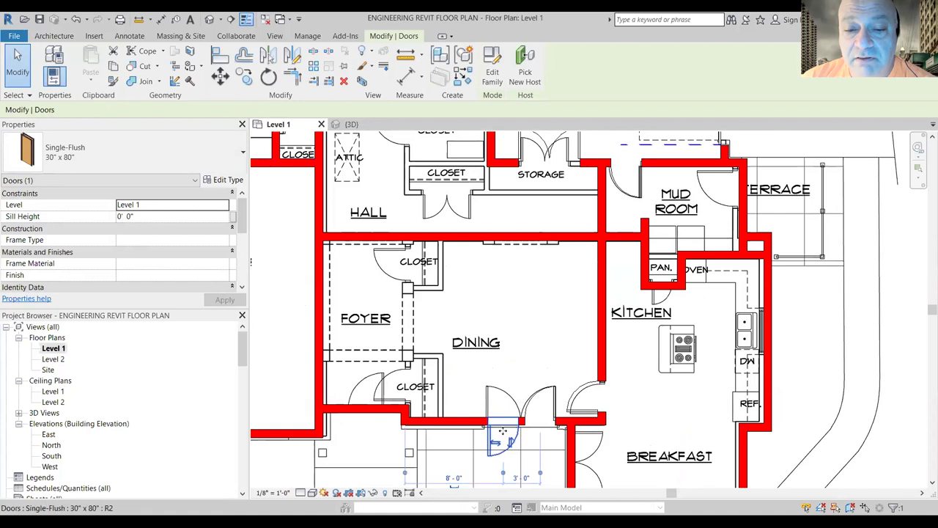
drag(511, 428, 511, 426)
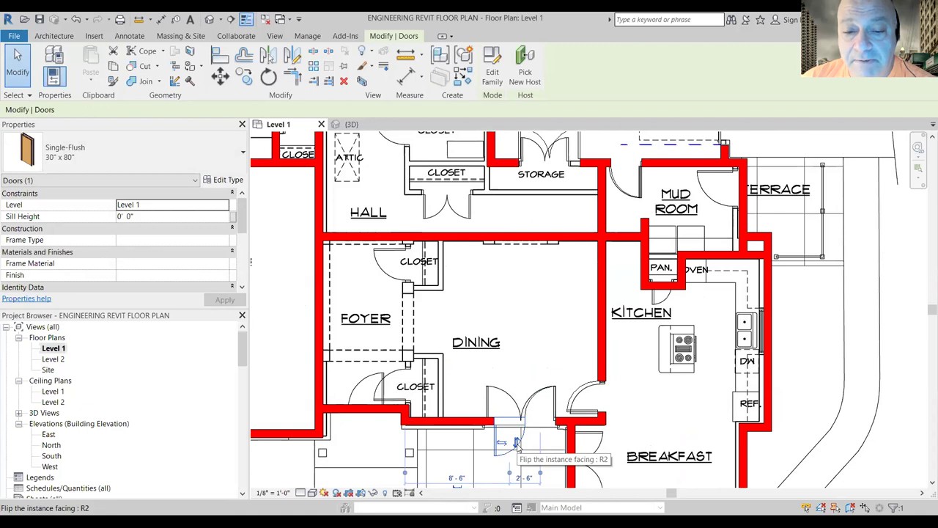
click(532, 321)
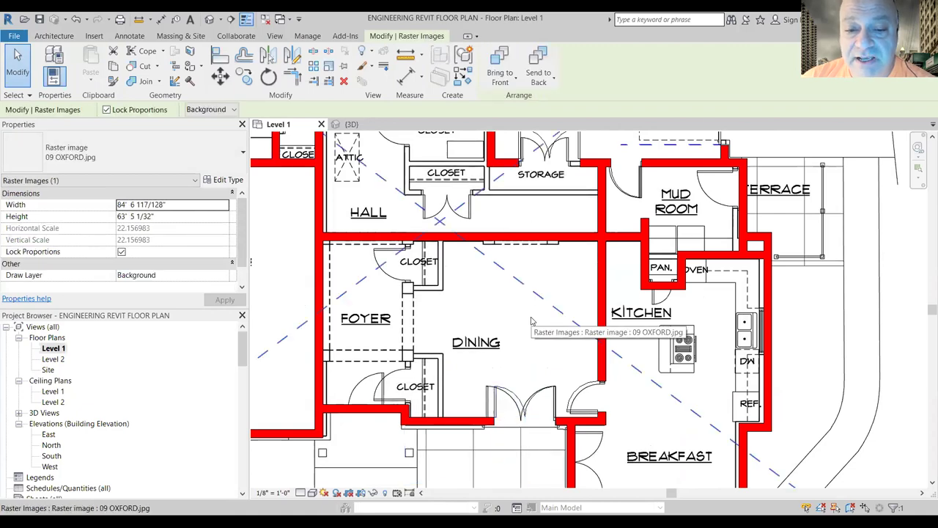
Step: Place a Single-Flush 30" x 80" door in the pantry's south wall, hinged on its west side and swinging into the kitchen
scroll(588, 343, down, 2)
scroll(587, 344, down, 2)
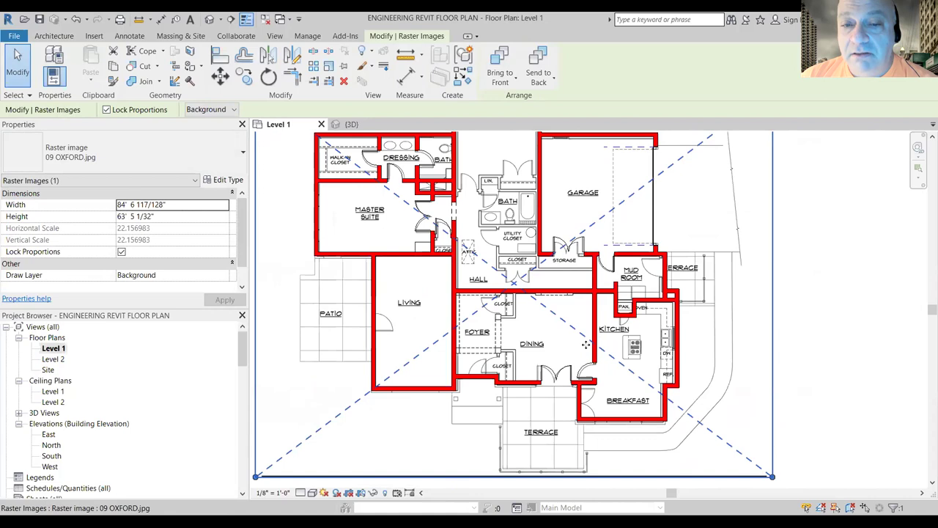
scroll(593, 343, down, 2)
click(322, 253)
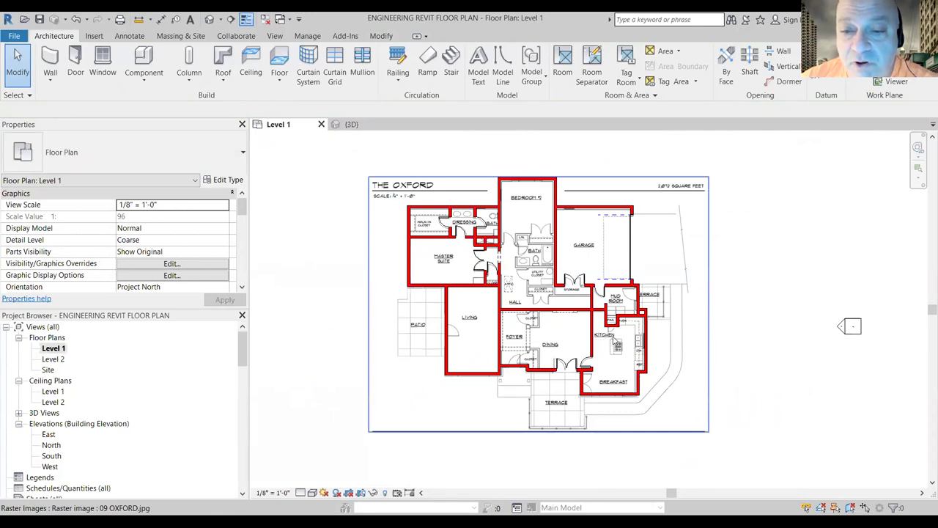
scroll(615, 340, up, 2)
scroll(614, 340, up, 1)
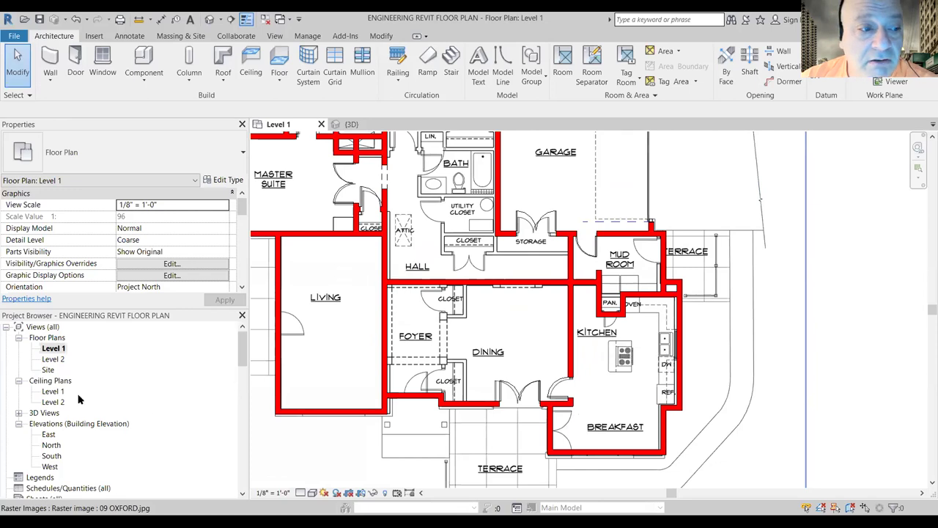
click(75, 65)
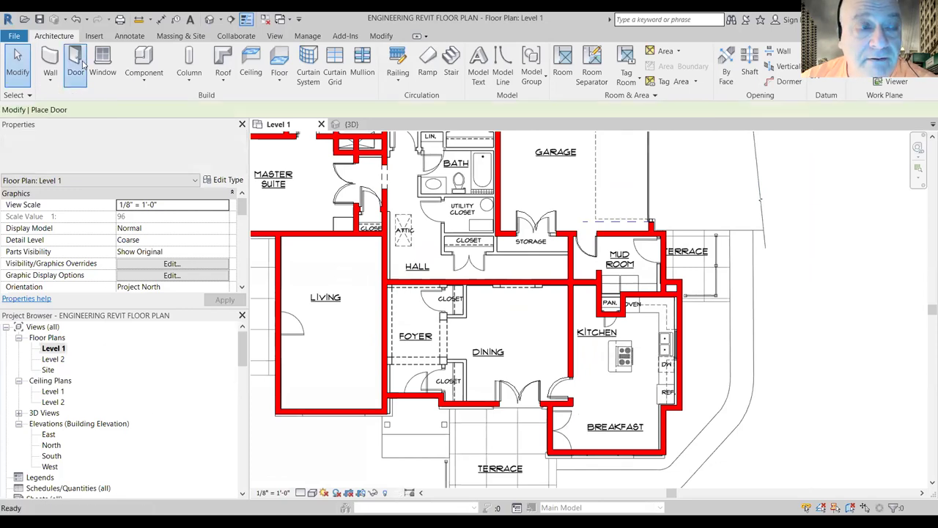
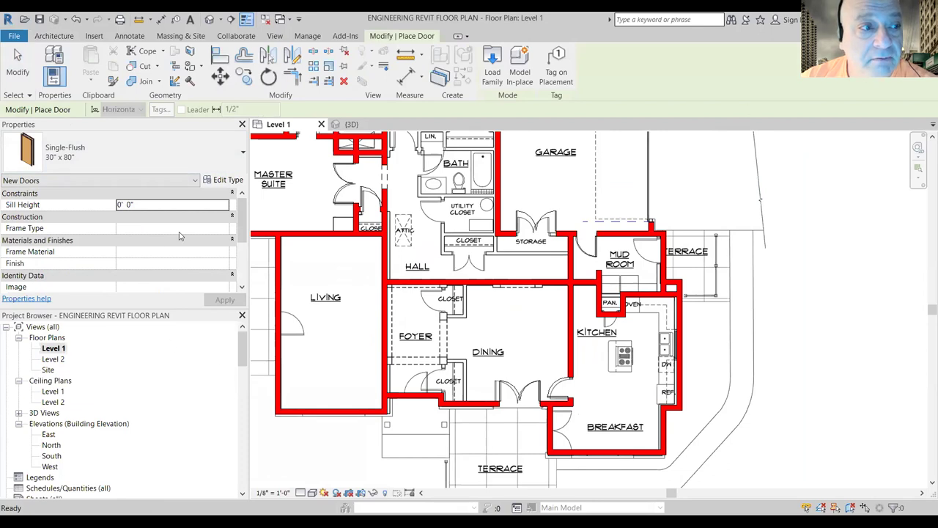
click(243, 156)
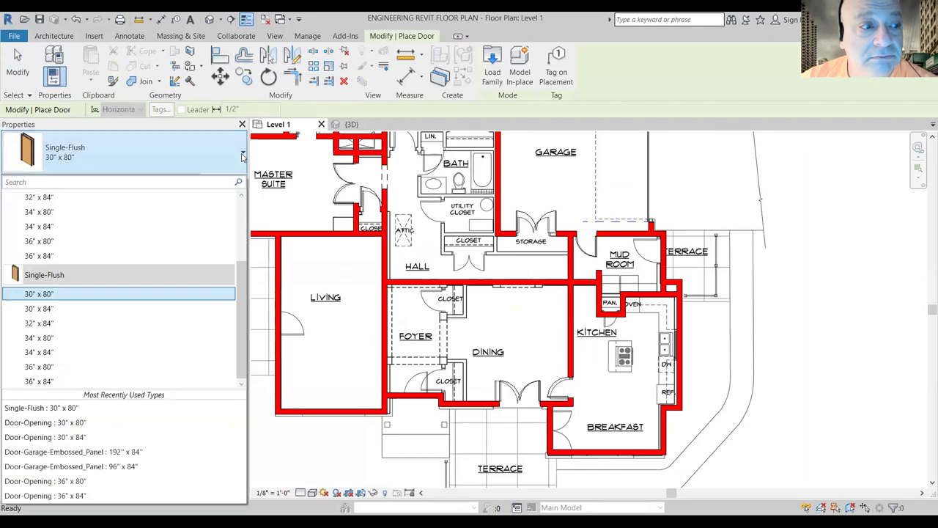
click(132, 294)
scroll(625, 342, up, 2)
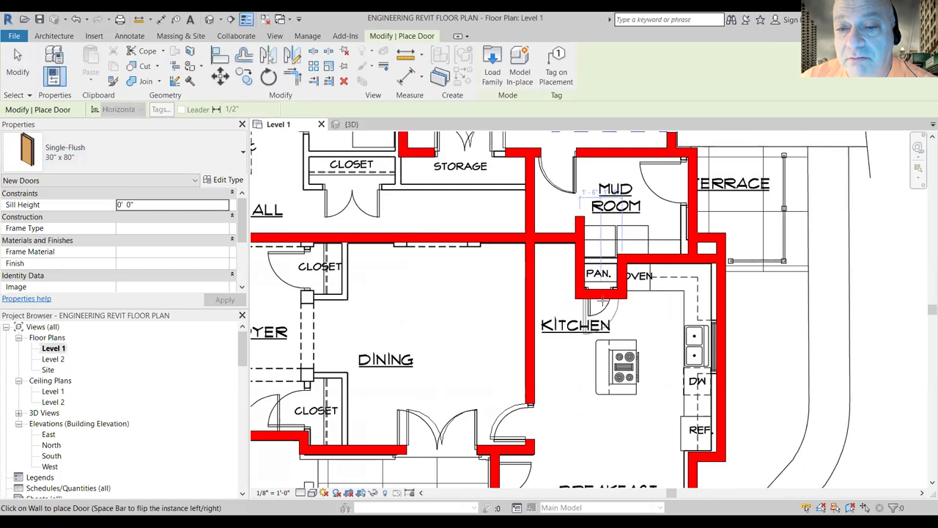
click(601, 296)
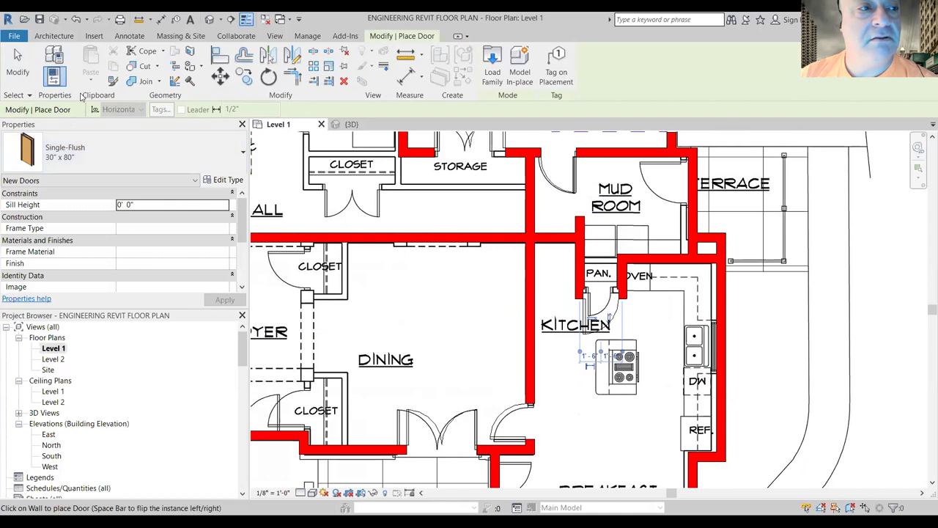
click(10, 72)
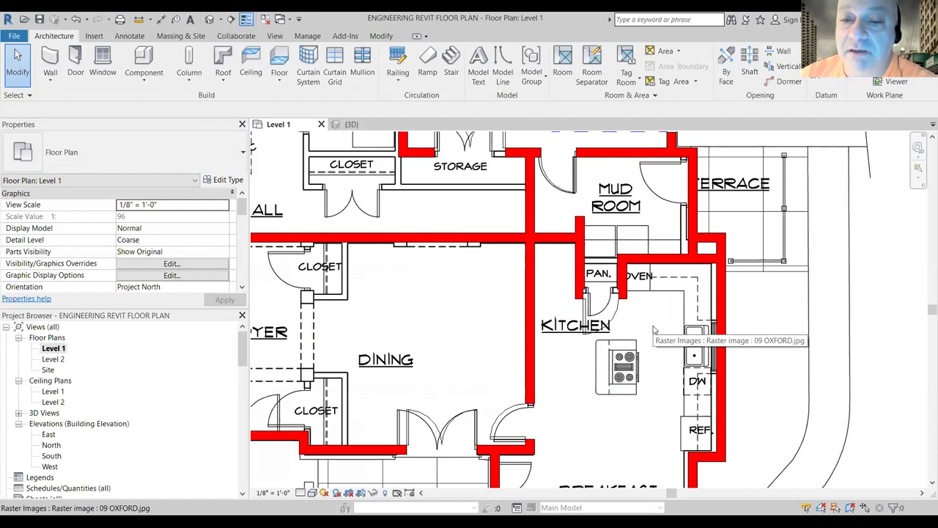
Step: Rename the pantry door's Single-Flush type to 24" x 80"
click(614, 320)
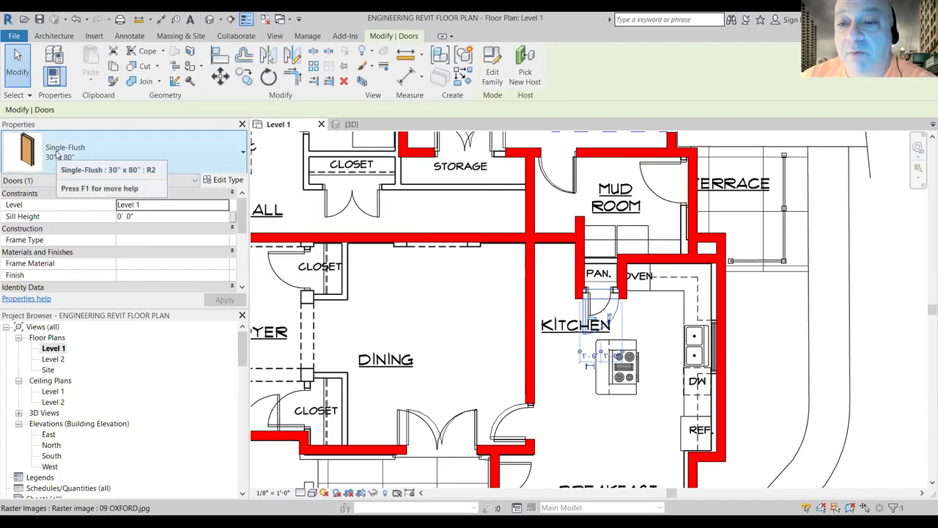
click(224, 180)
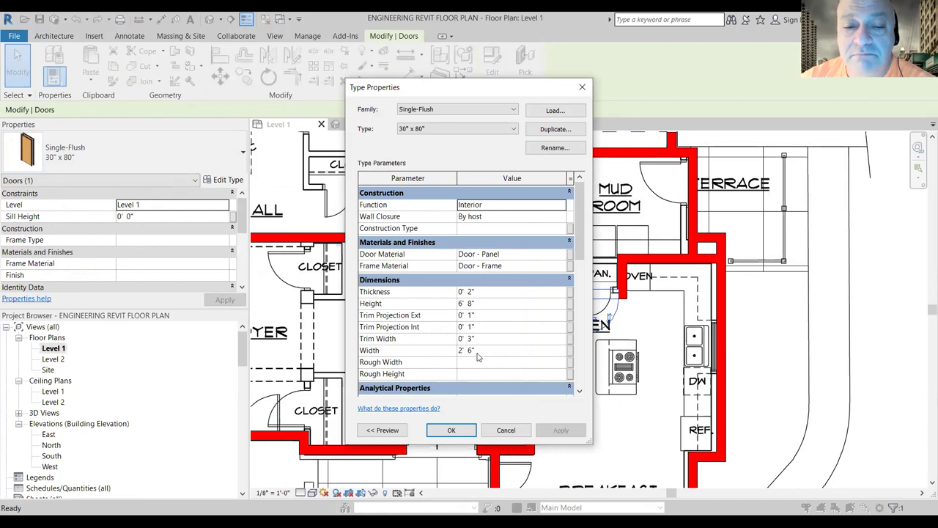
click(555, 149)
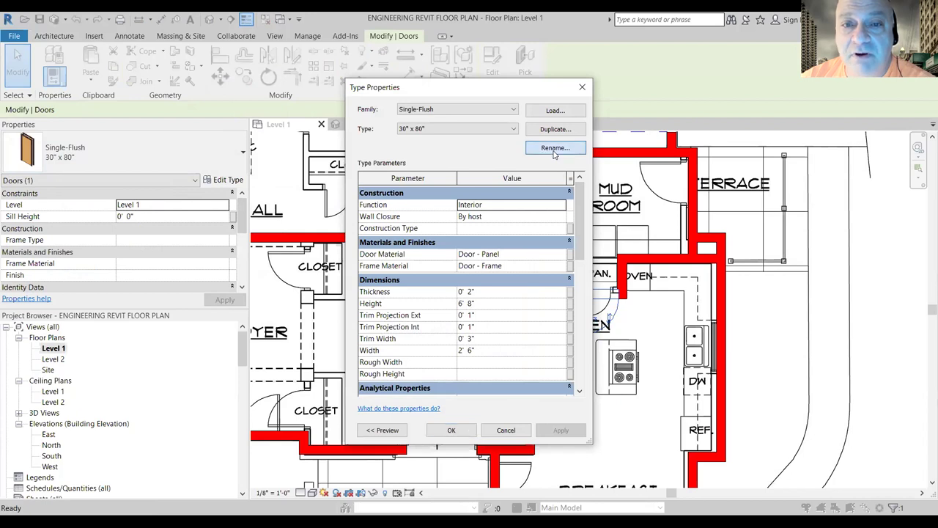
click(474, 267)
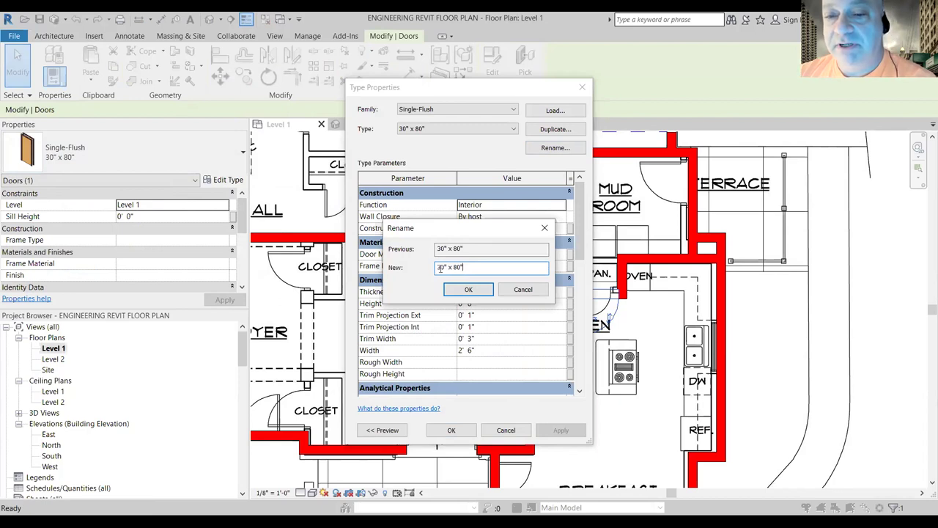
drag(444, 267, 432, 272)
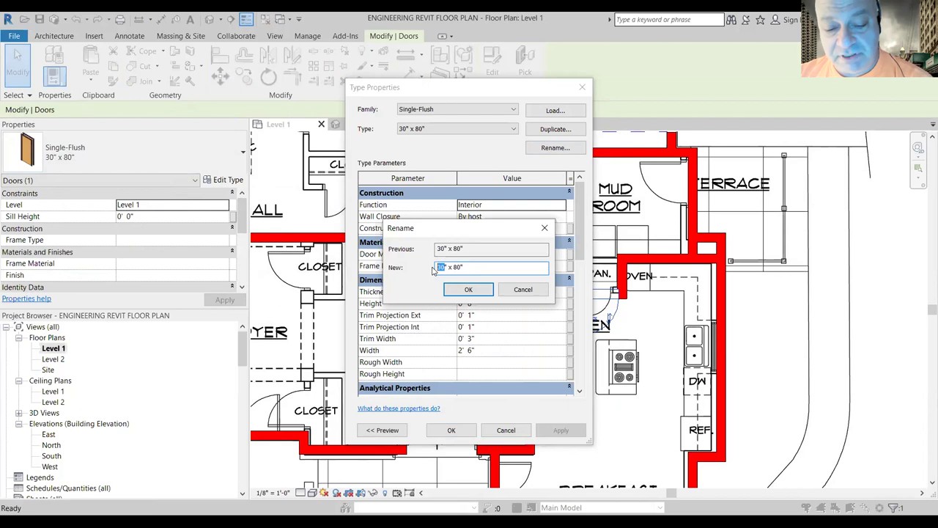
text(24)
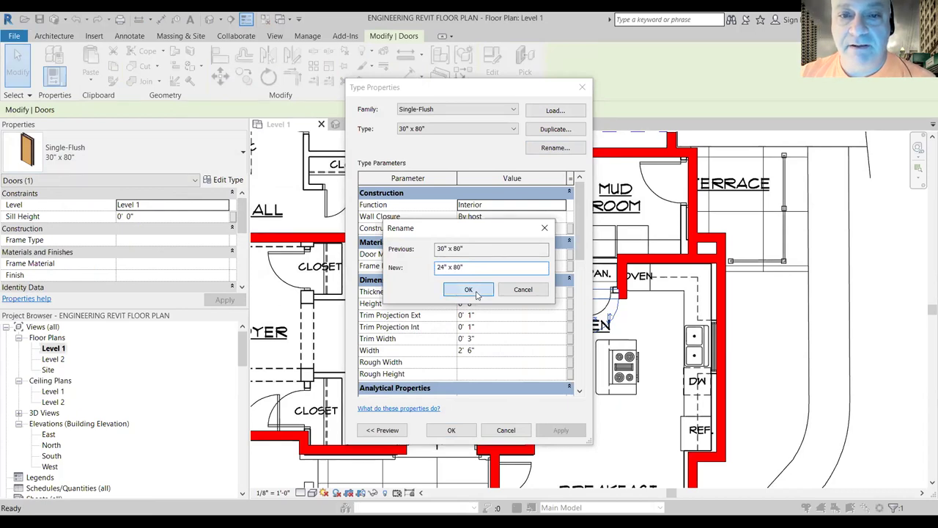
click(468, 289)
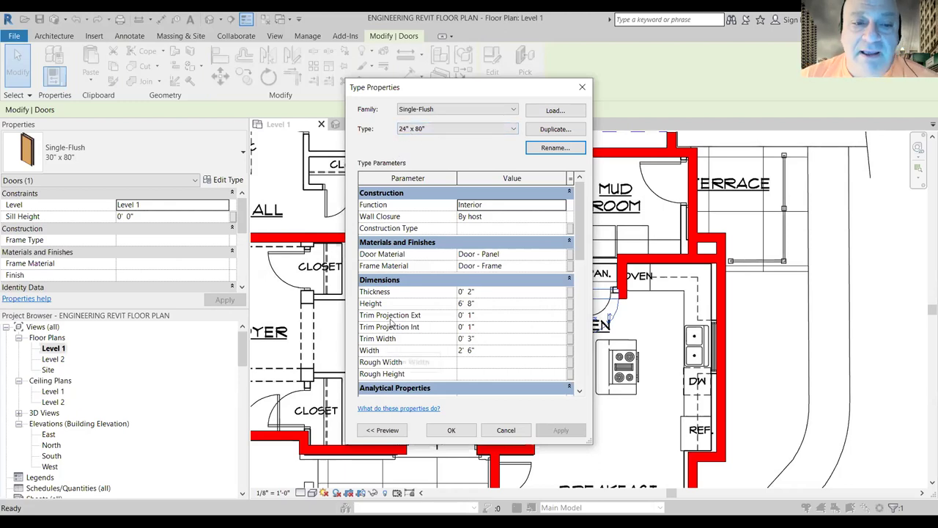
Step: Set the width of the Single-Flush 24" x 80" door type to 2' and apply the change
click(470, 352)
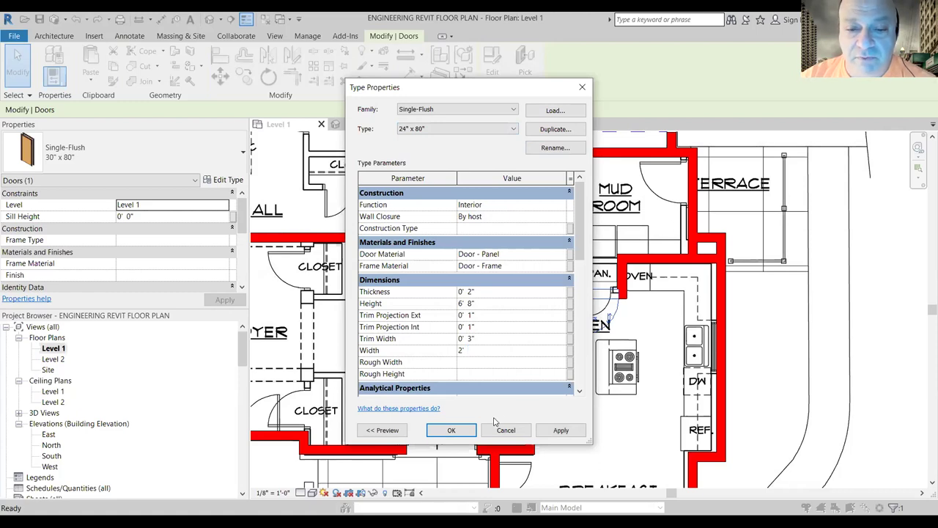
click(554, 430)
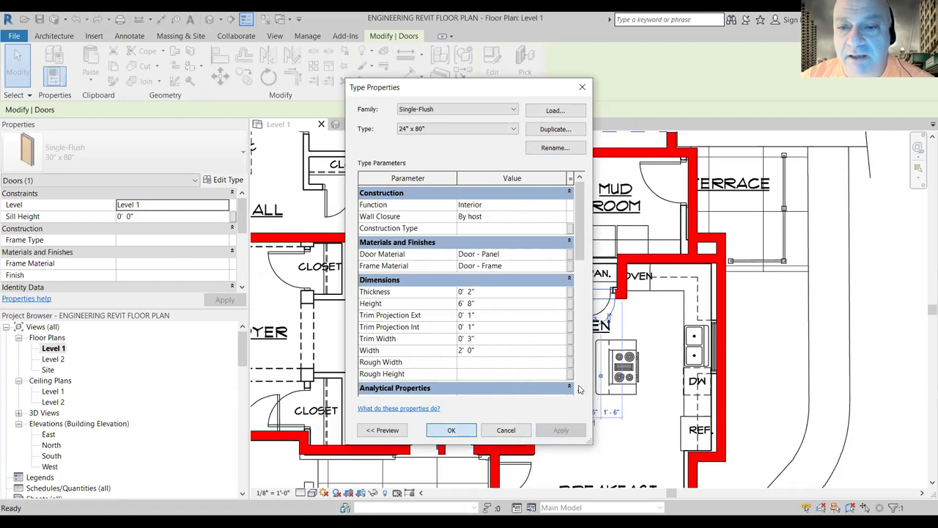
click(465, 433)
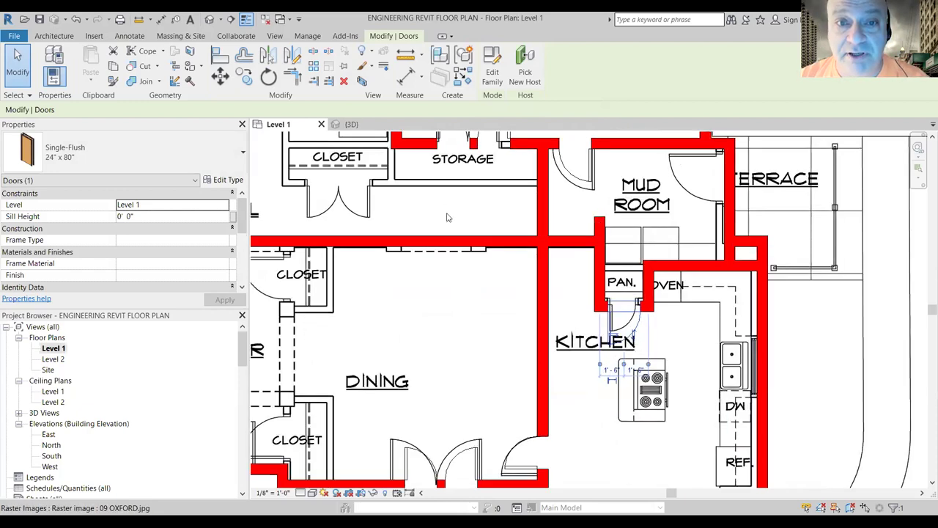
Step: Examine the Single-Flush door types in the project's family list, comparing the 24" x 80" and 30" x 84" entries
scroll(451, 212, down, 2)
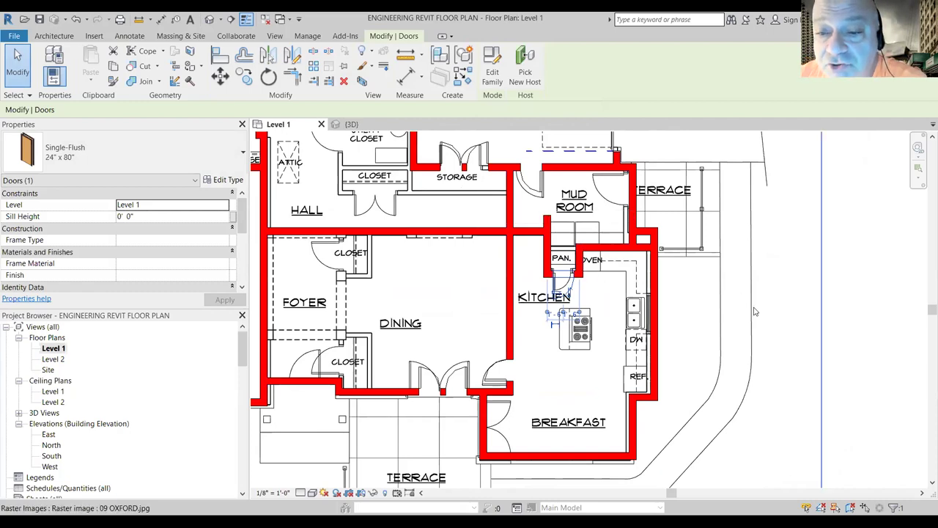
scroll(731, 287, down, 2)
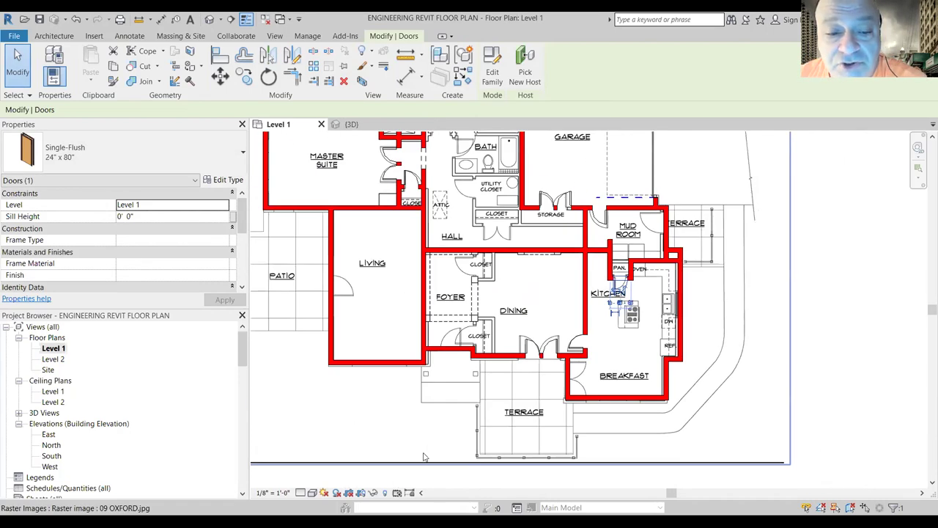
scroll(433, 450, down, 1)
click(738, 281)
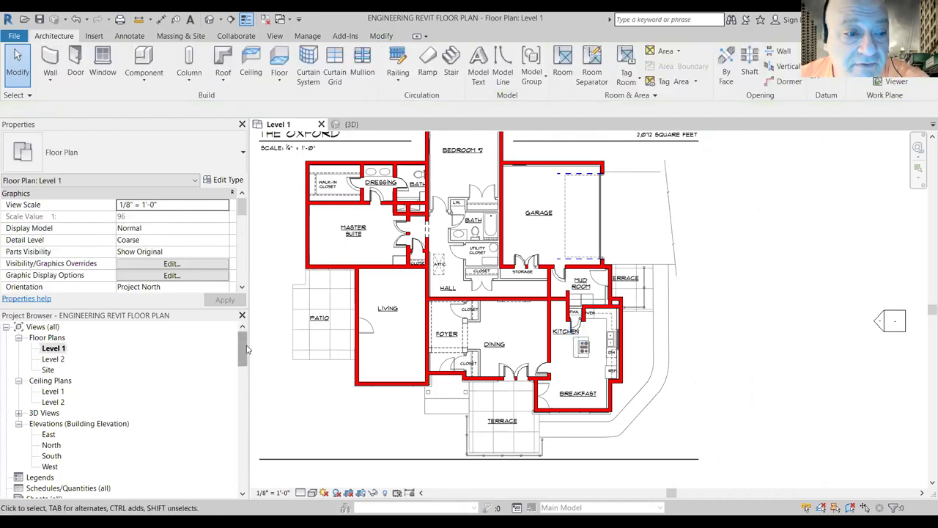
drag(246, 351, 242, 423)
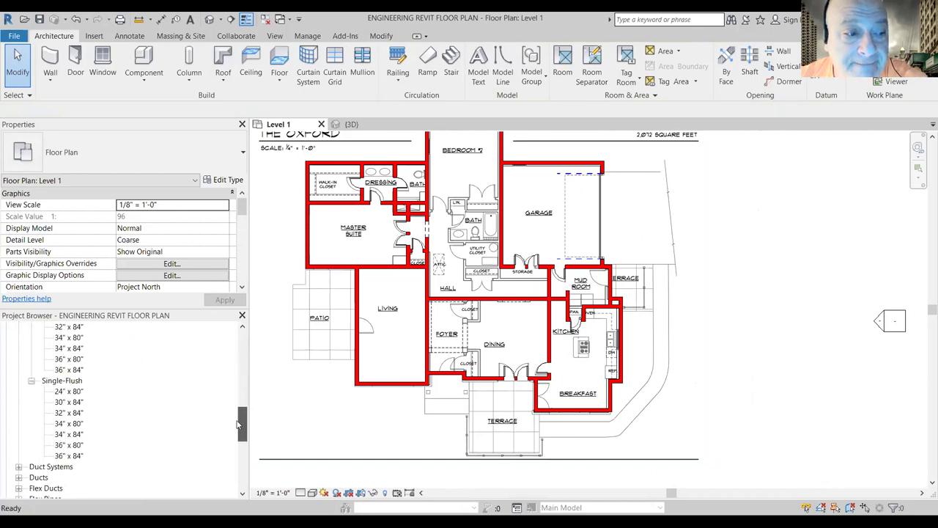
click(73, 393)
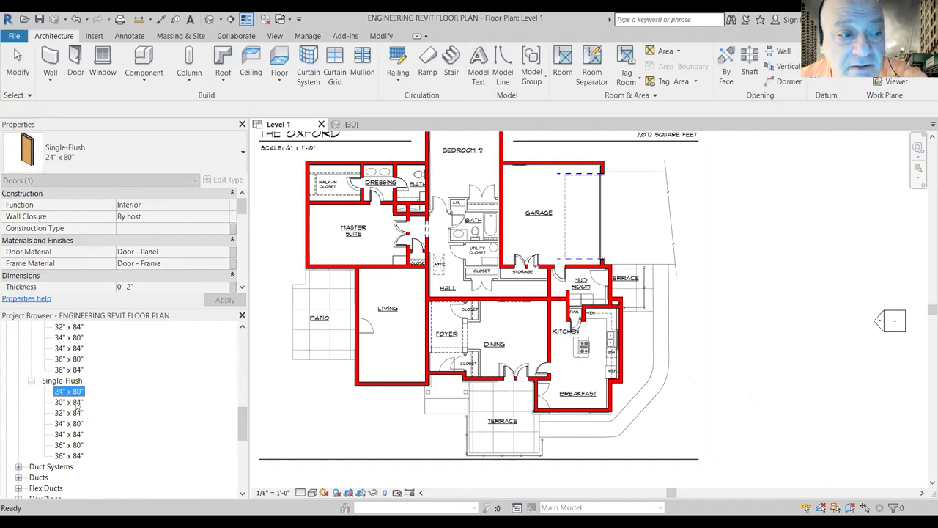
click(75, 402)
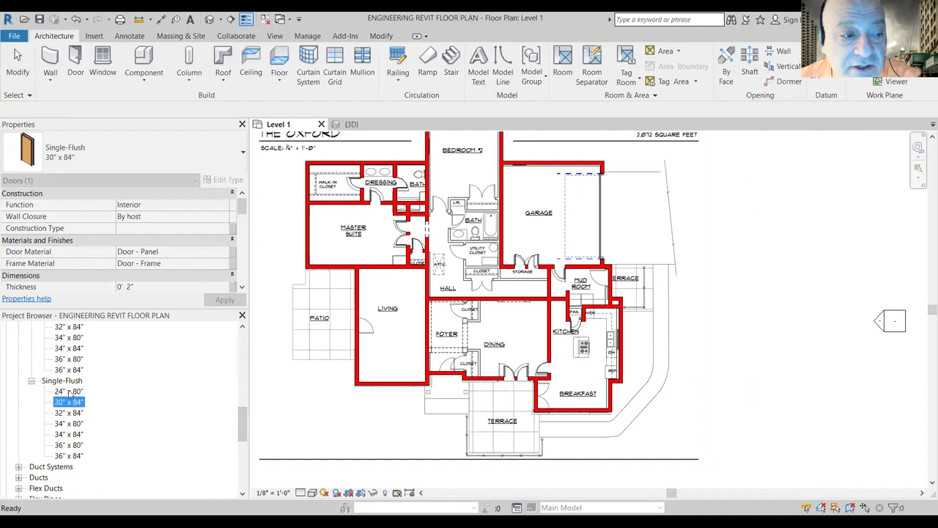
click(71, 391)
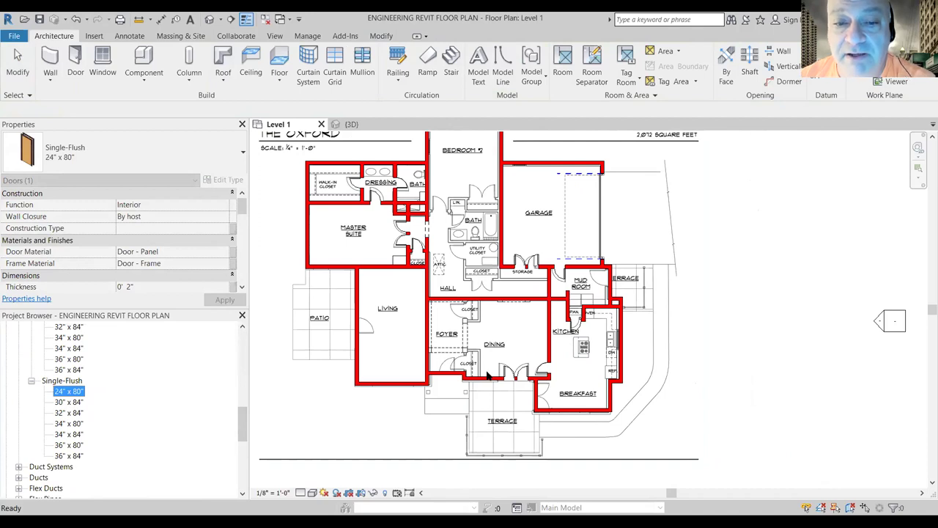
Step: Place a Door-Opening 36" x 80" in the wall between hall and dining, centred on the opening drawn in the underlay
scroll(504, 313, up, 1)
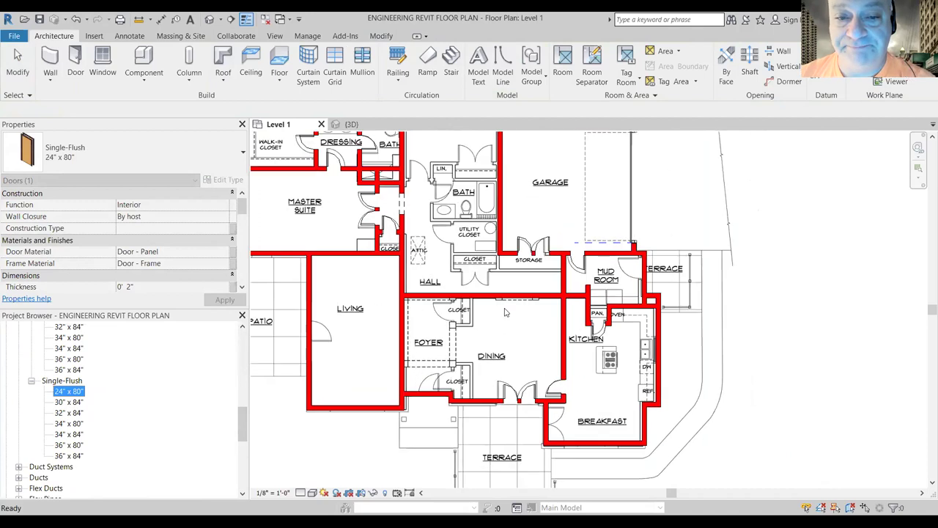
scroll(504, 313, up, 1)
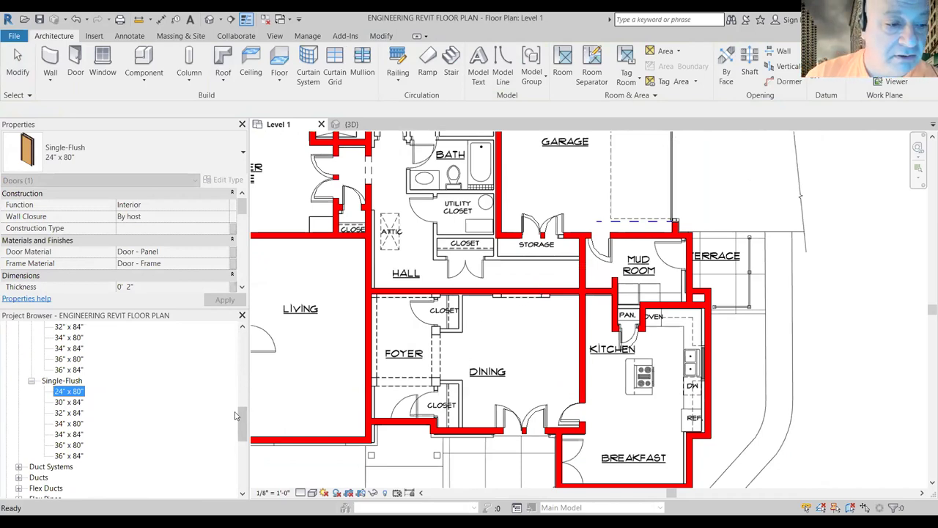
drag(241, 421, 248, 406)
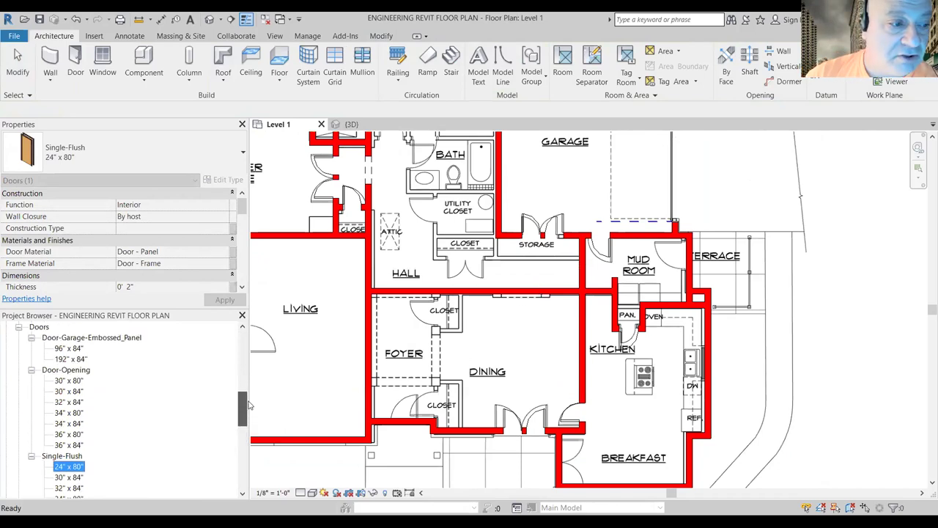
click(70, 434)
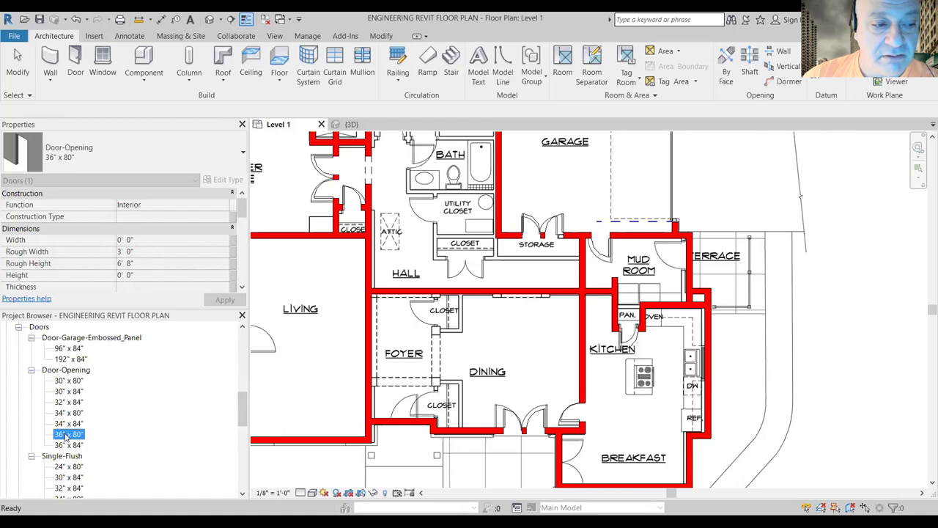
drag(69, 436, 516, 297)
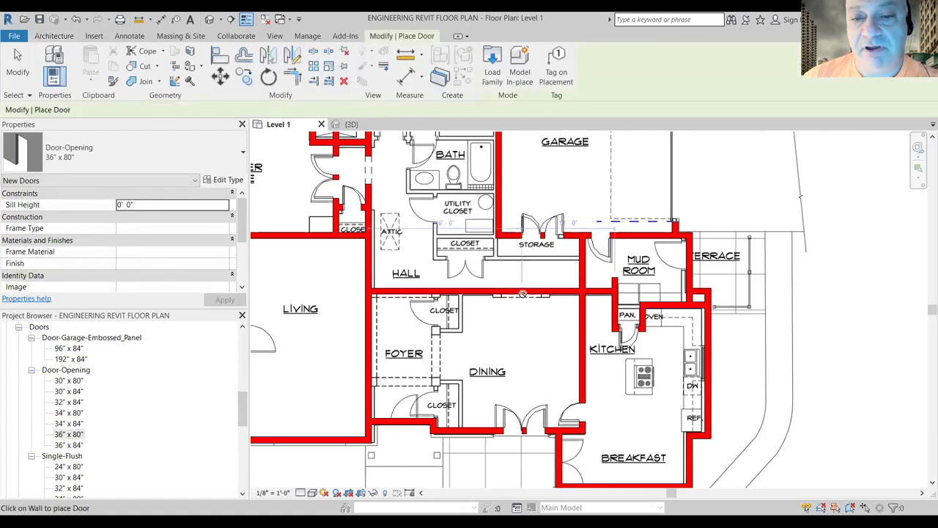
click(523, 295)
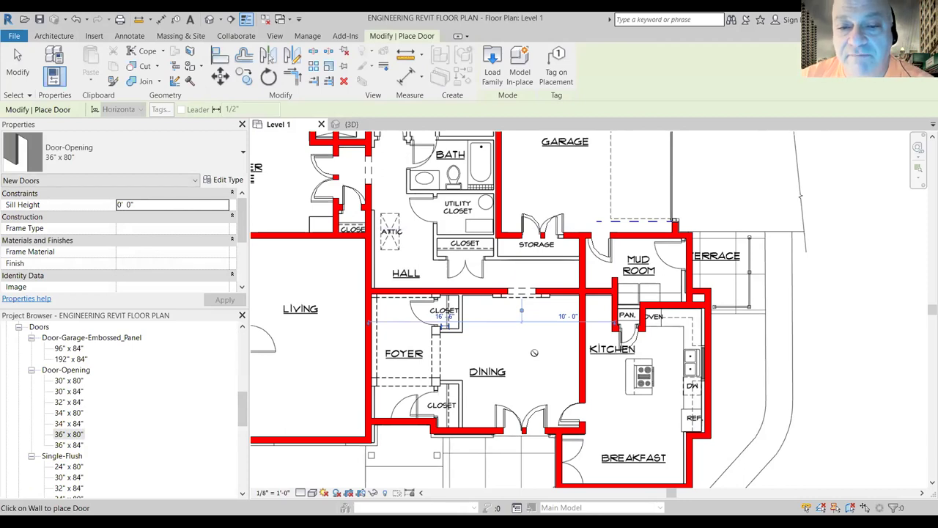
click(18, 79)
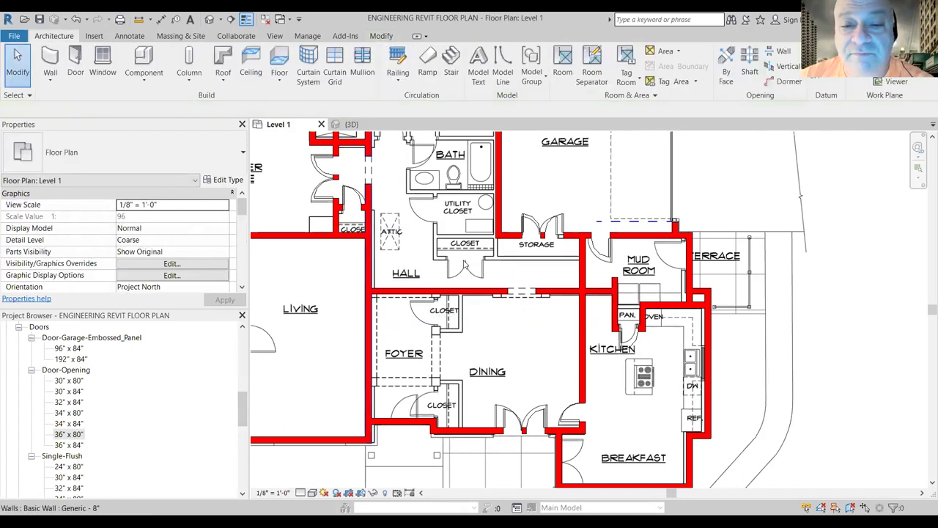
Step: Rename the type of the door opening between hall and dining to 60" x 80"
click(523, 294)
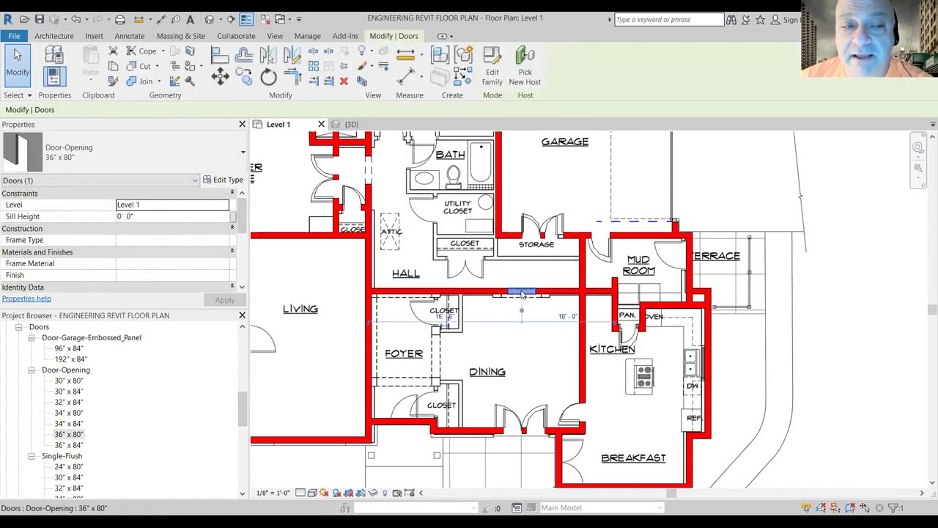
click(225, 182)
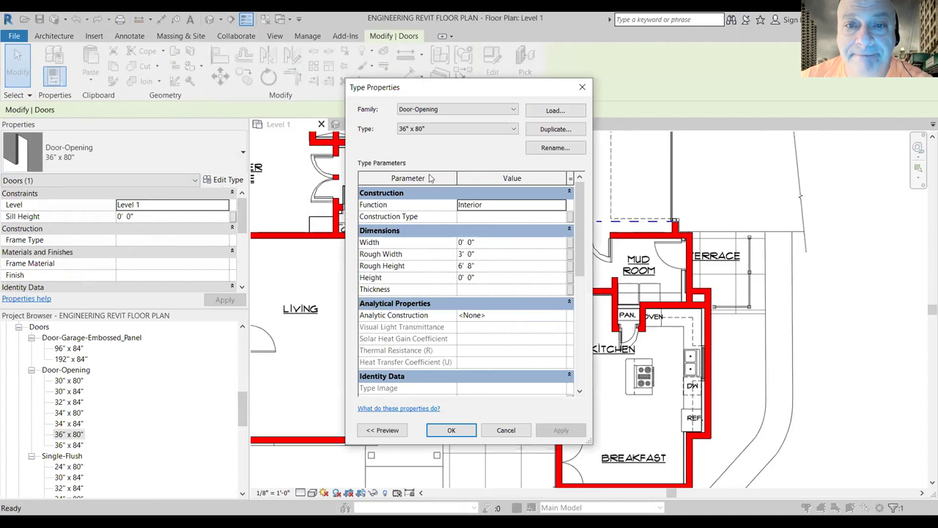
click(554, 148)
drag(444, 267, 422, 266)
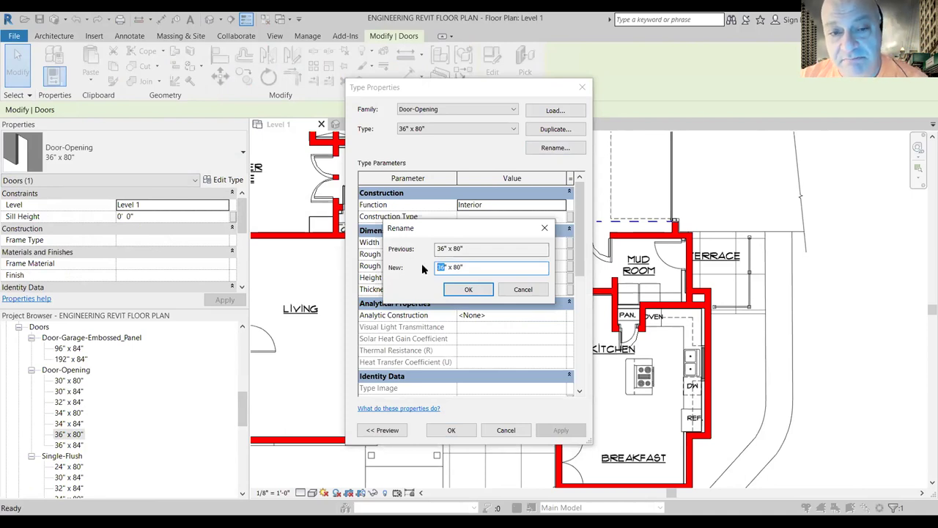
text(60)
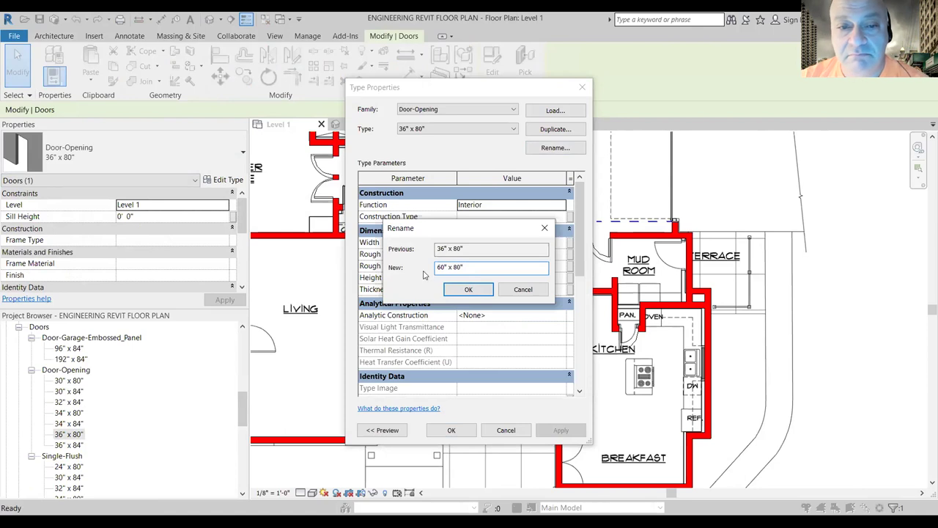
click(471, 290)
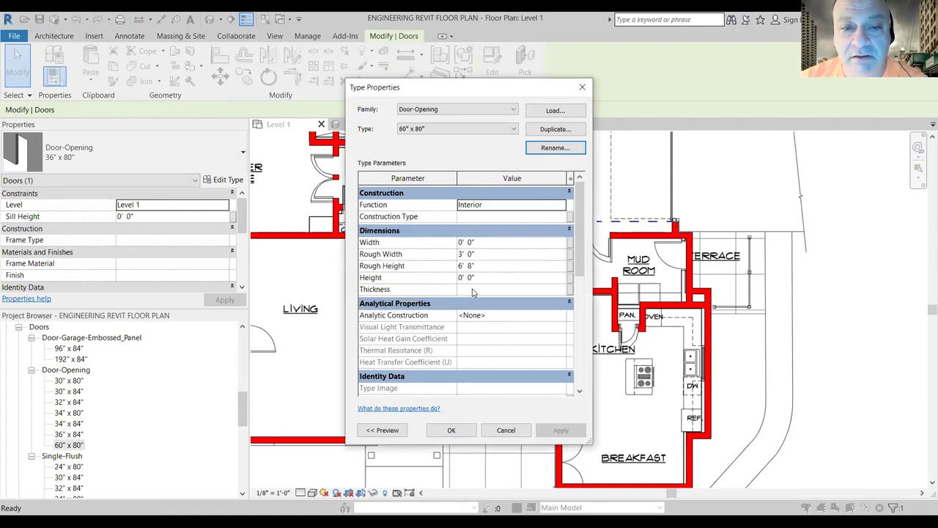
Step: Set the Width of the Door-Opening 60" x 80" type to 5', apply the change and clear the selection
click(464, 242)
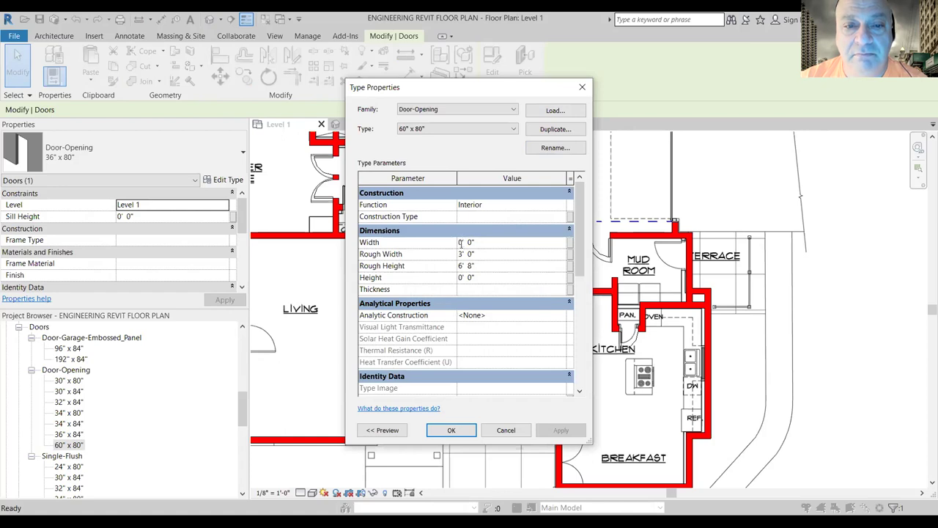
double_click(460, 242)
text(5)
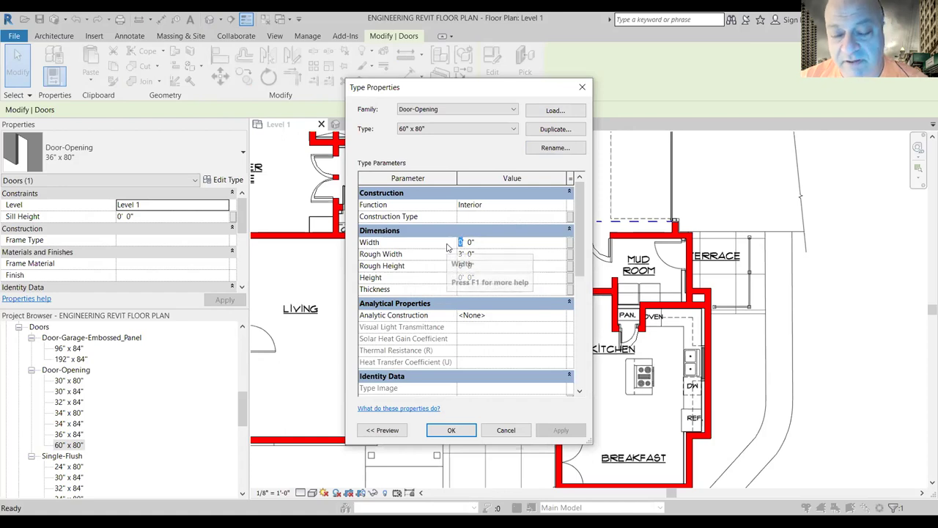
click(549, 430)
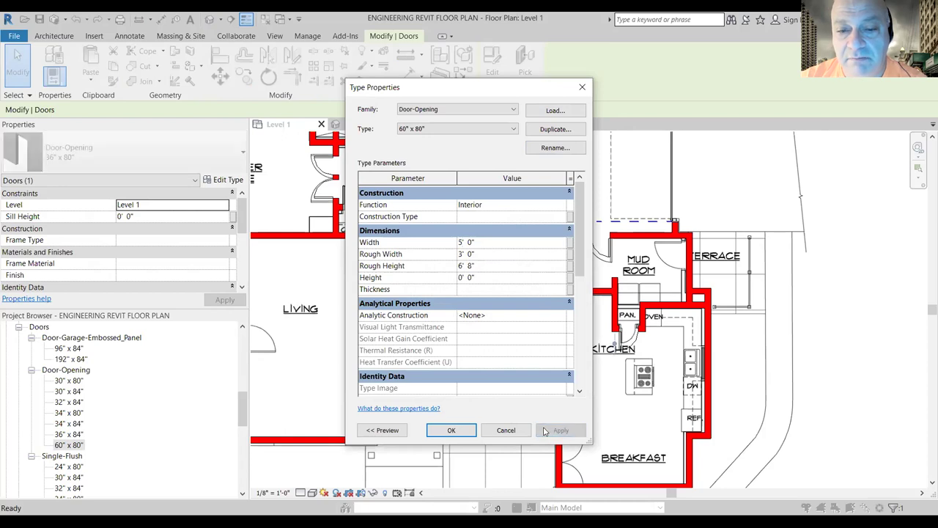
click(451, 431)
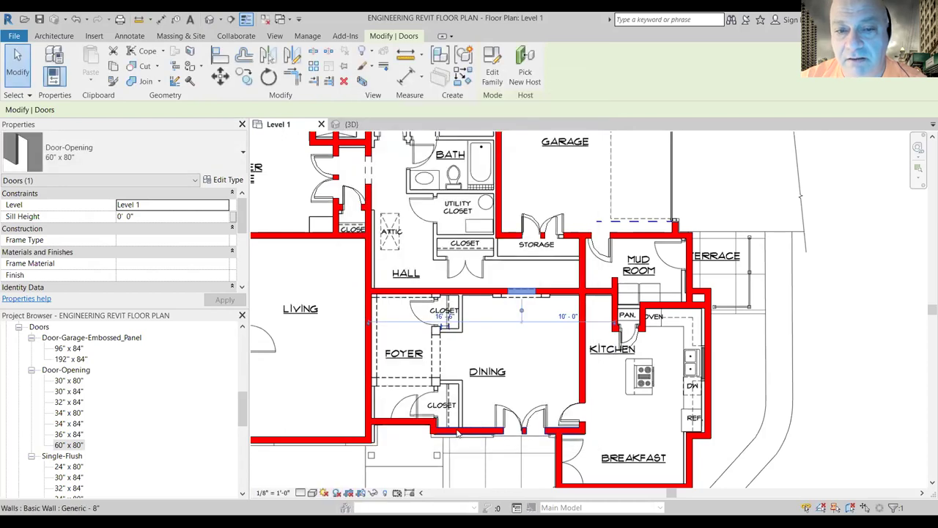
click(523, 292)
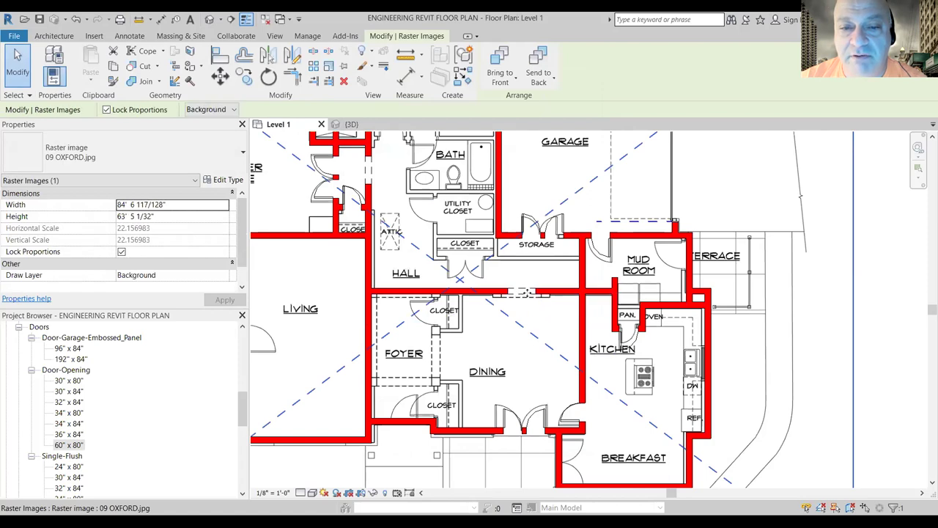
scroll(681, 358, down, 1)
scroll(680, 358, down, 1)
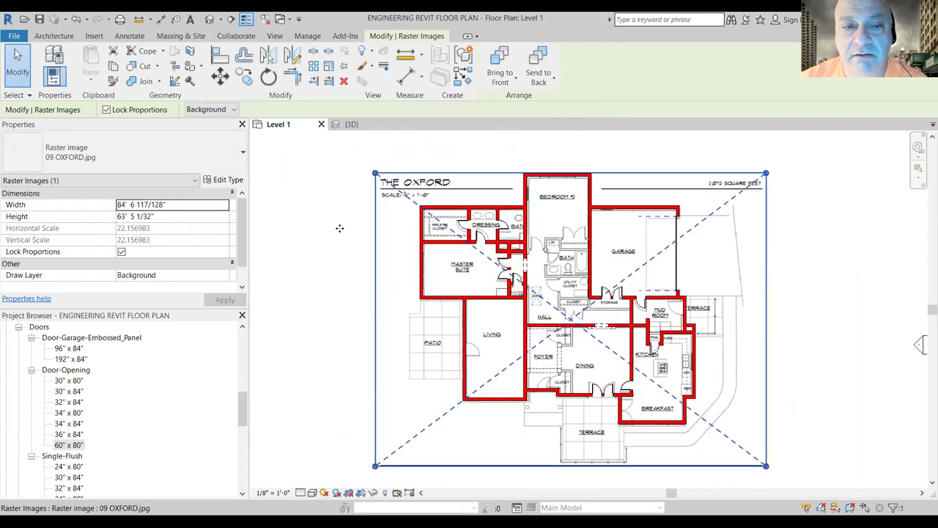
click(329, 222)
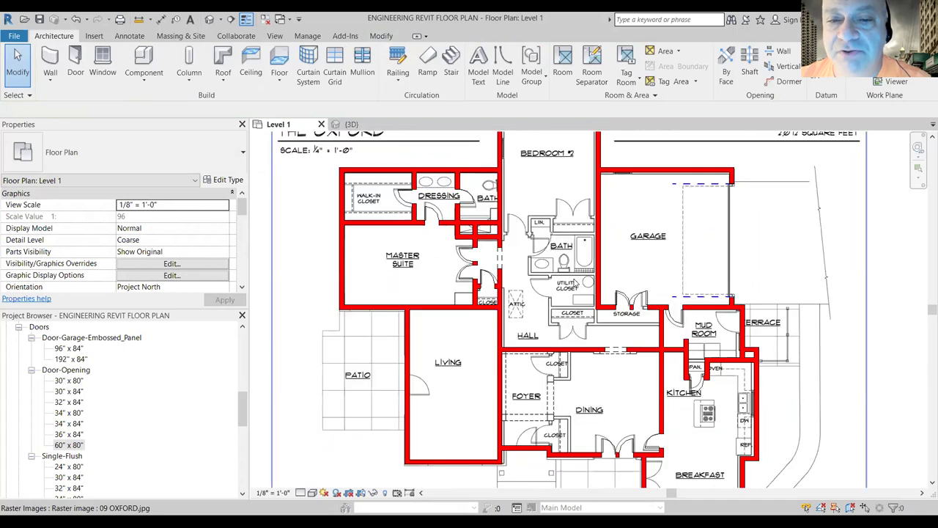
Step: Draw a Generic - 8" wall between bath and bedroom #2, from the garage wall across the hall to the master suite side wall
scroll(576, 290, up, 2)
scroll(594, 272, up, 2)
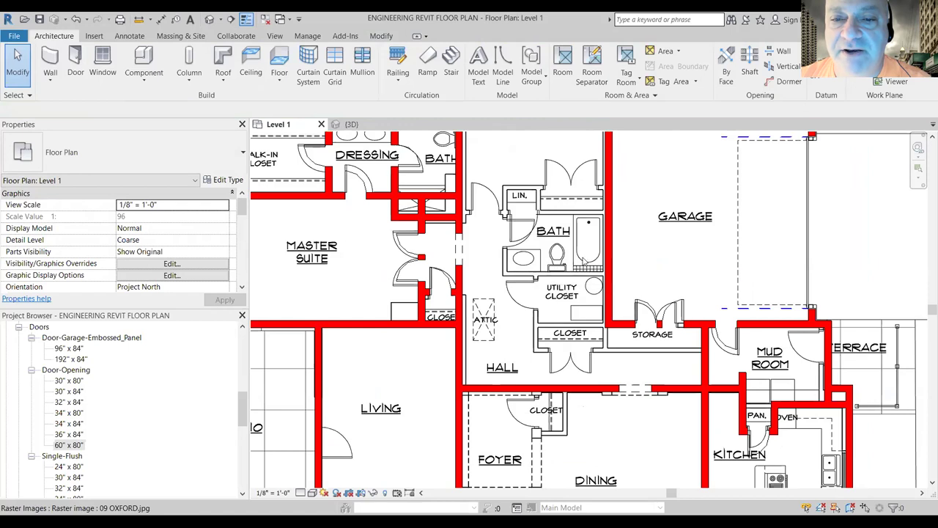
scroll(584, 260, up, 1)
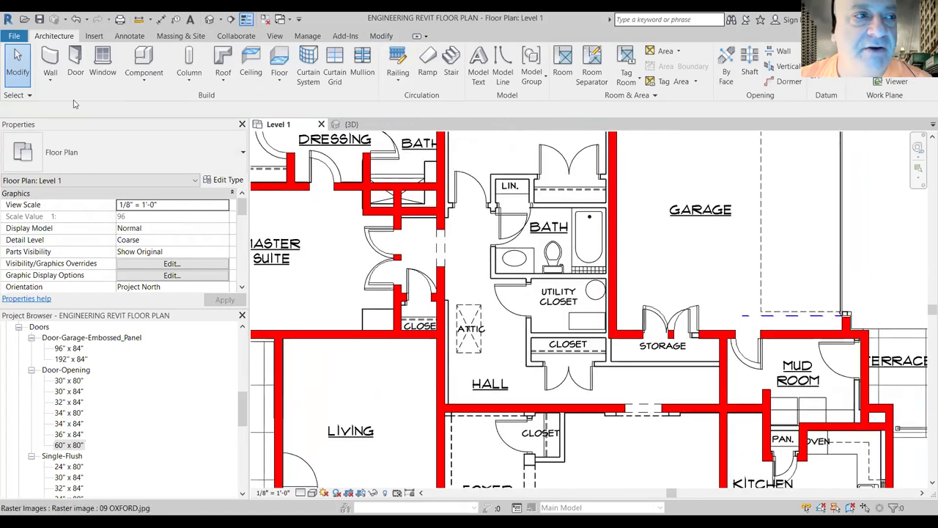
key(w)
key(a)
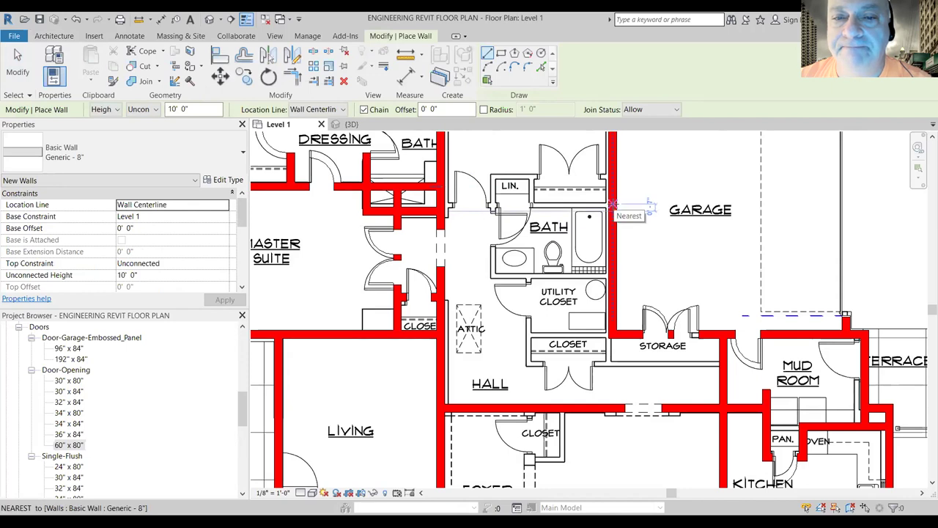
click(613, 206)
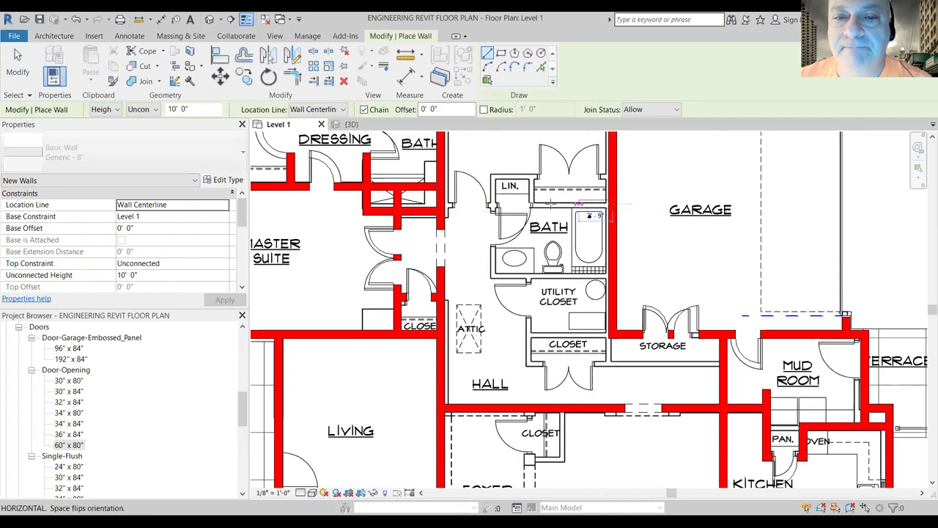
click(443, 208)
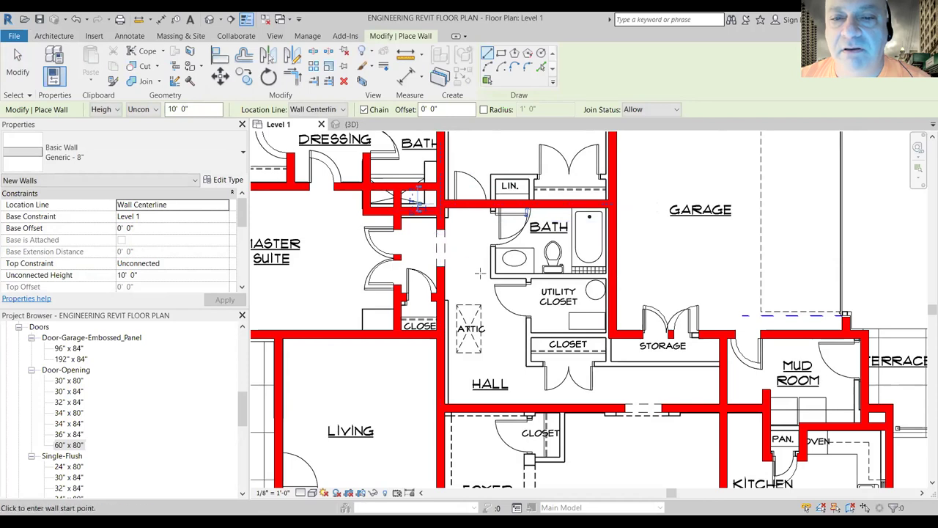
Step: Draw the bath's wall to the utility closet, about 10' long, and its hall-side wall, about 5'-11" long, over the underlay
click(610, 277)
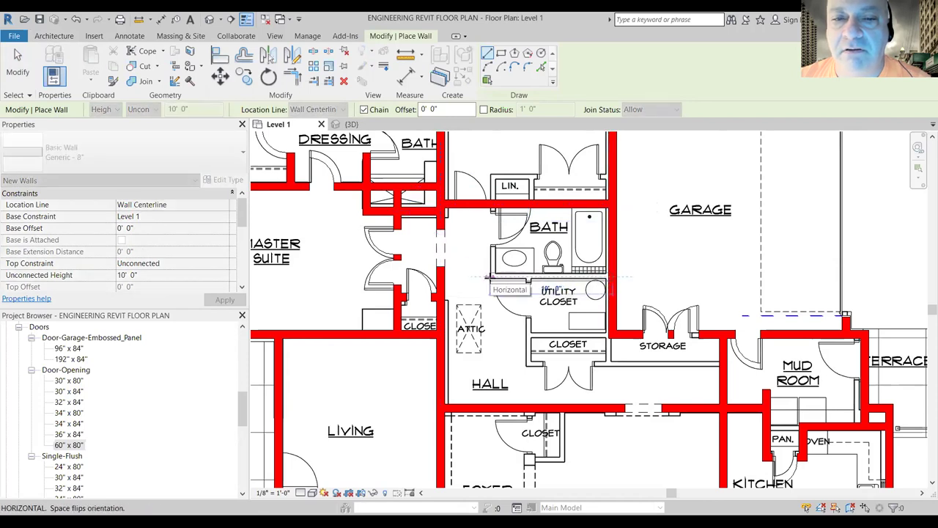
click(484, 277)
click(491, 206)
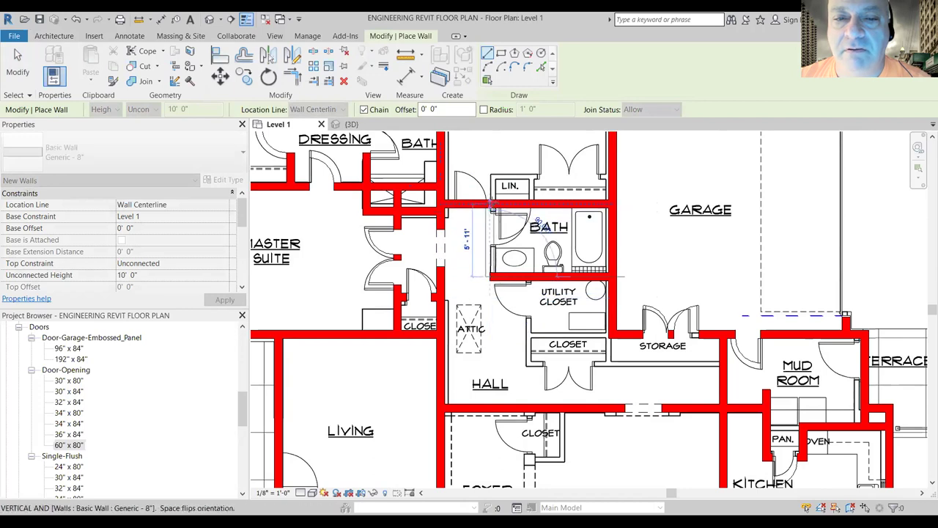
key(Escape)
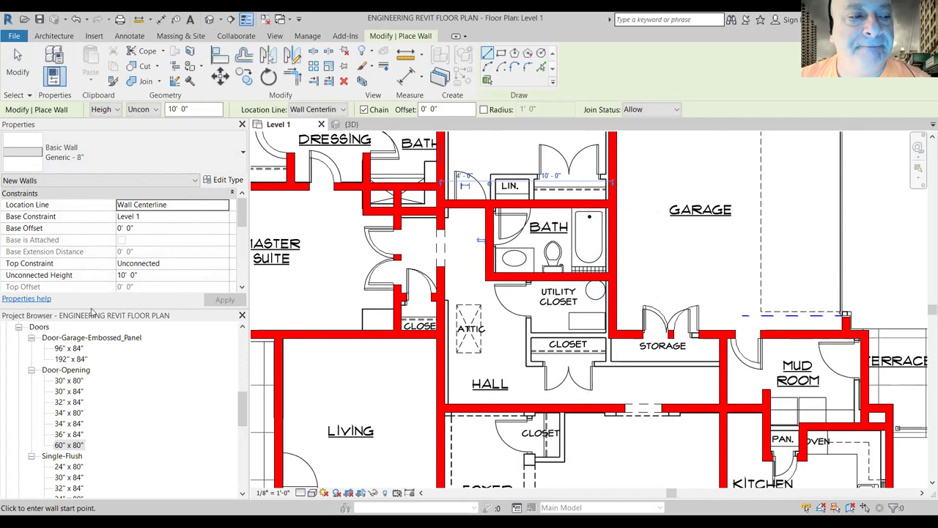
Step: Place a Single-Flush 24" x 80" door in the bath's hall-side wall at the doorway drawn in the underlay
click(70, 467)
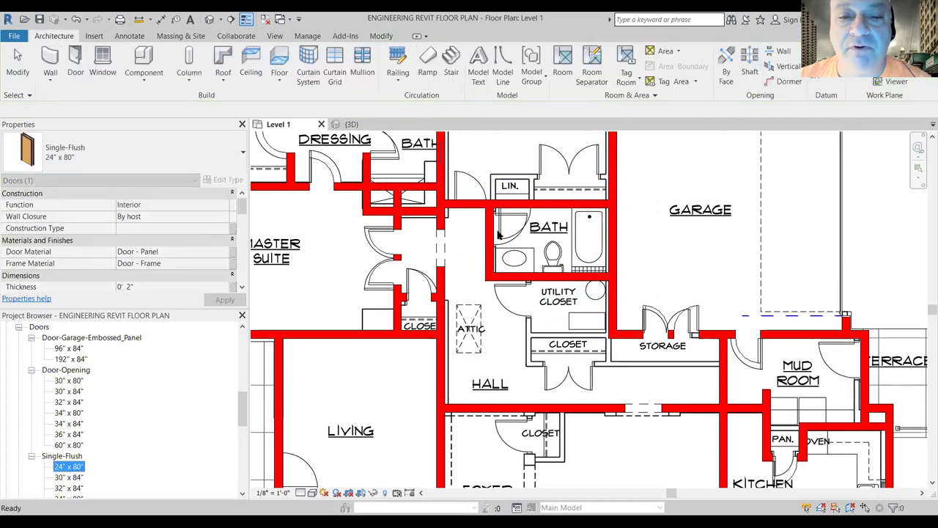
click(70, 468)
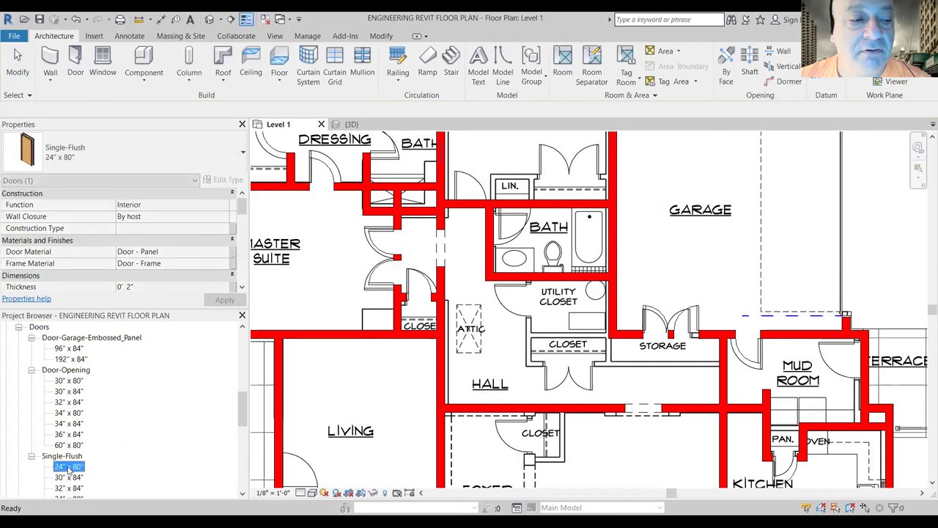
drag(70, 466, 490, 229)
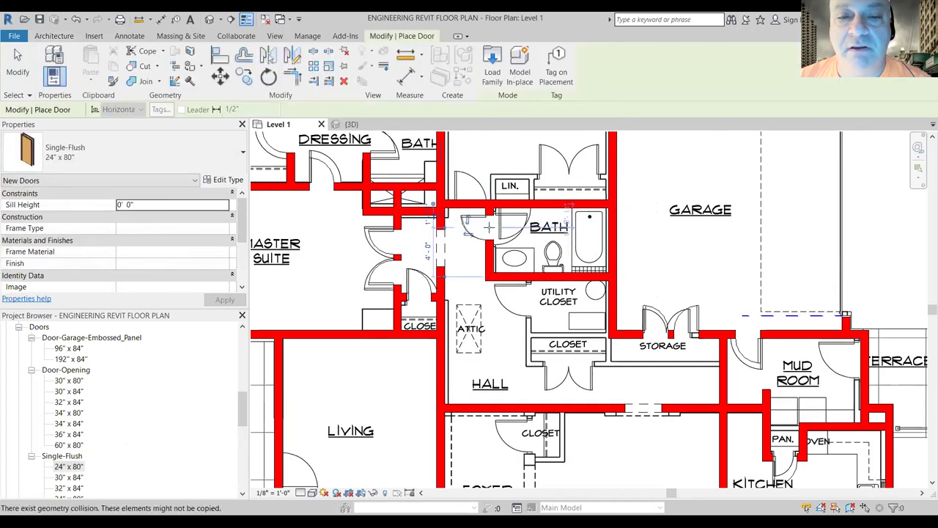
click(18, 63)
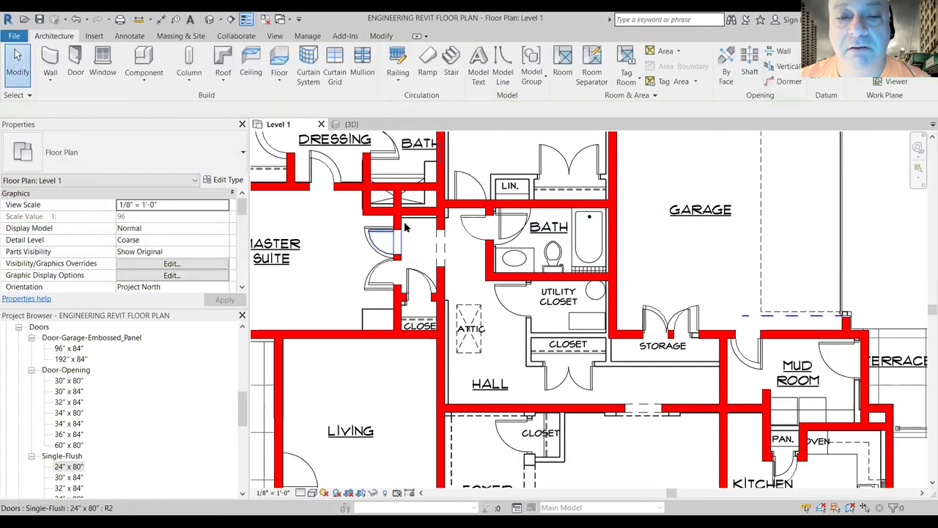
Step: Flip the new bath door so it swings into the bath, and clear the selection
click(478, 227)
click(478, 228)
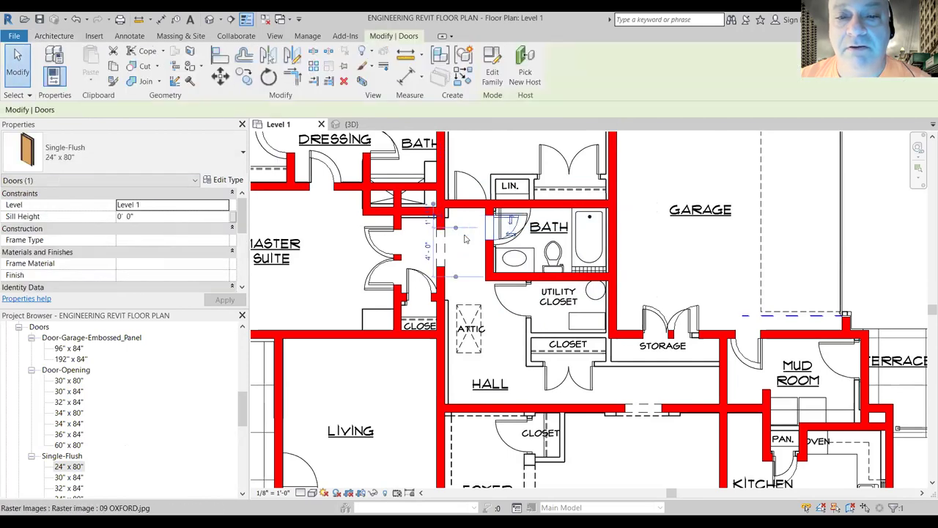
click(674, 230)
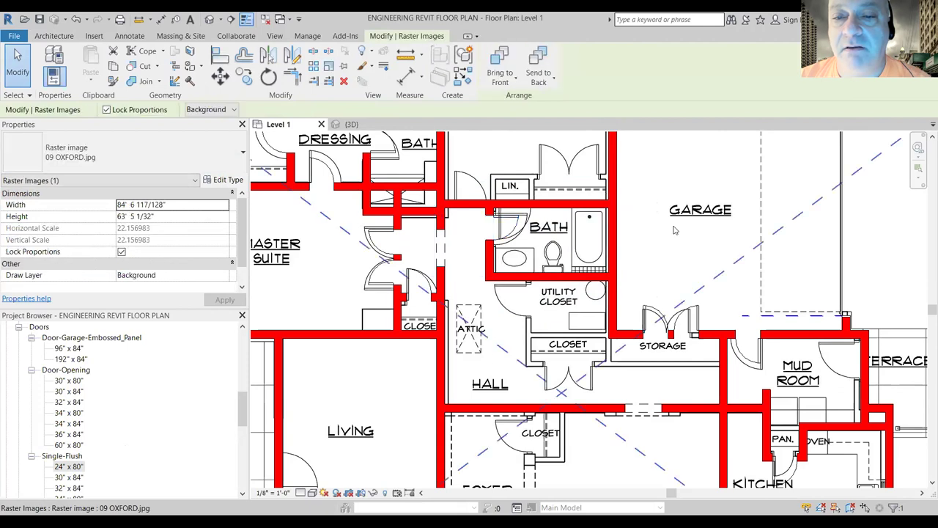
key(Escape)
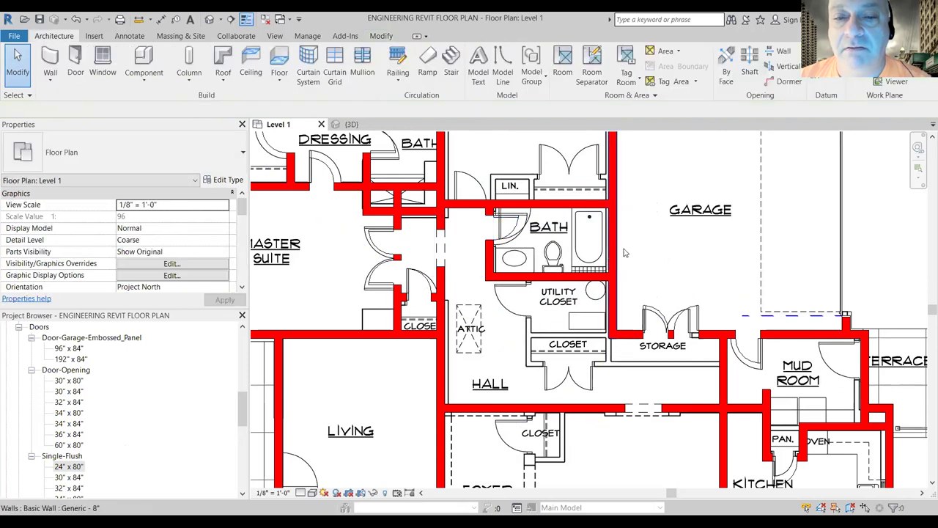
Step: Start loading a family and go to the Plumbing folder of the US Imperial library
scroll(624, 253, up, 1)
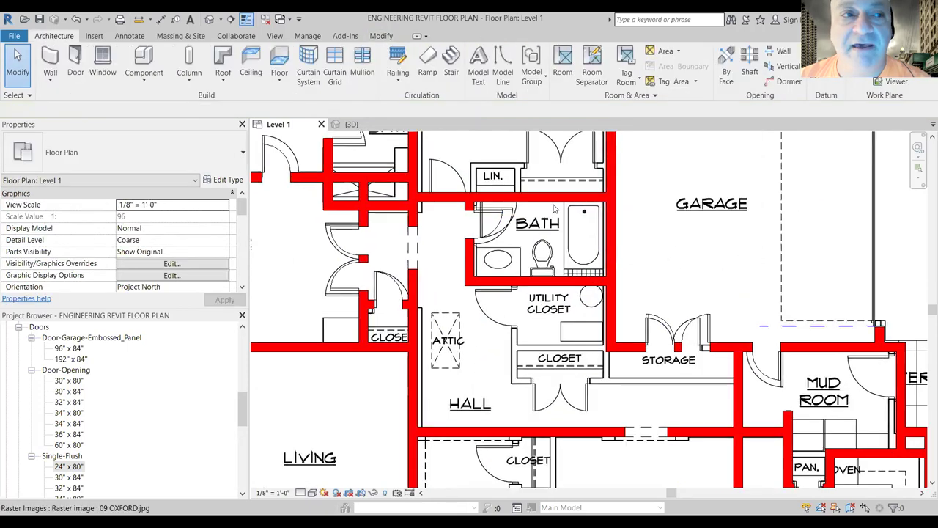
drag(243, 402, 233, 455)
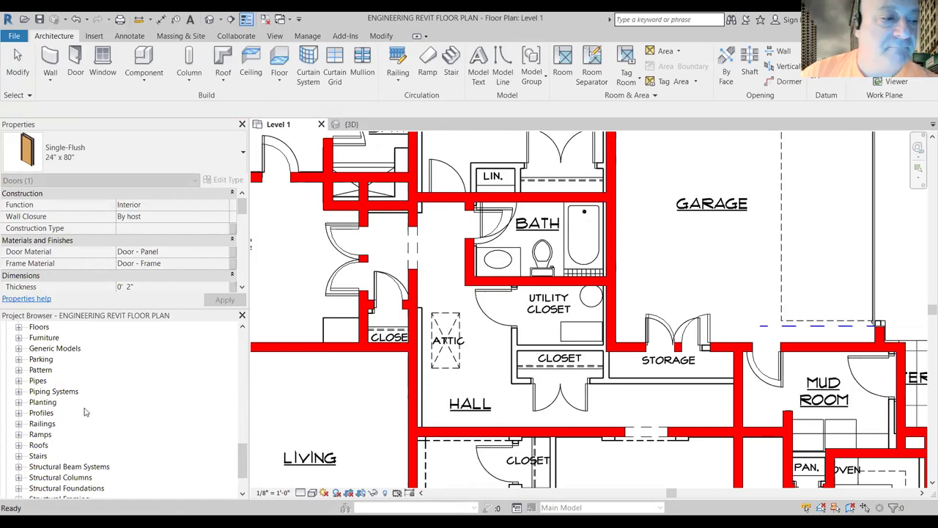
scroll(98, 407, up, 1)
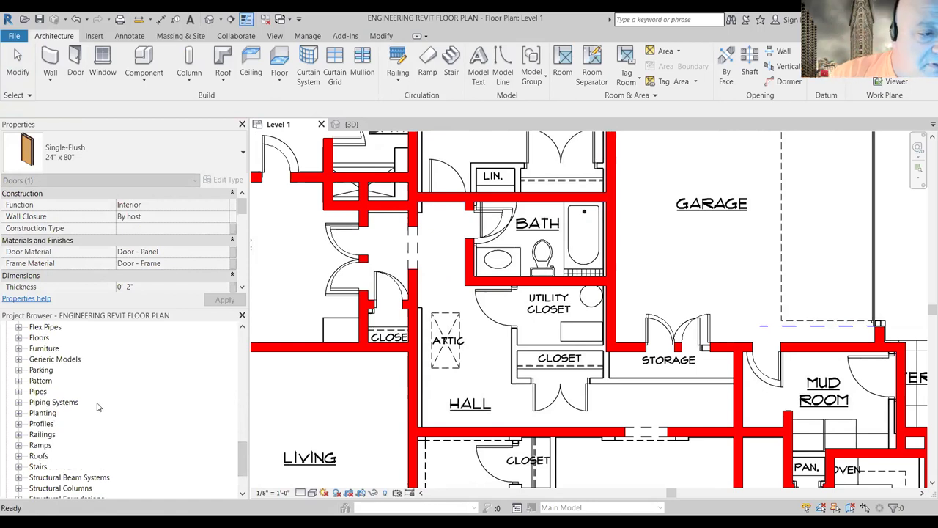
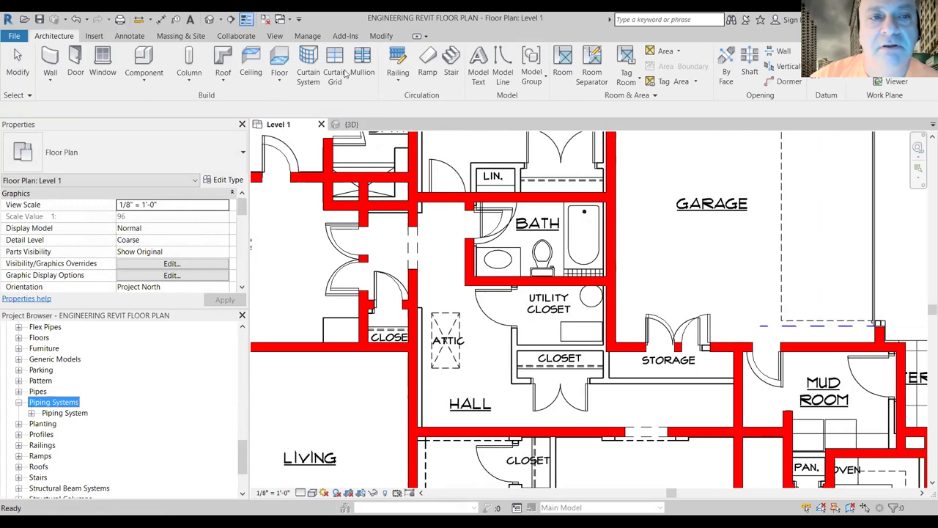
click(94, 36)
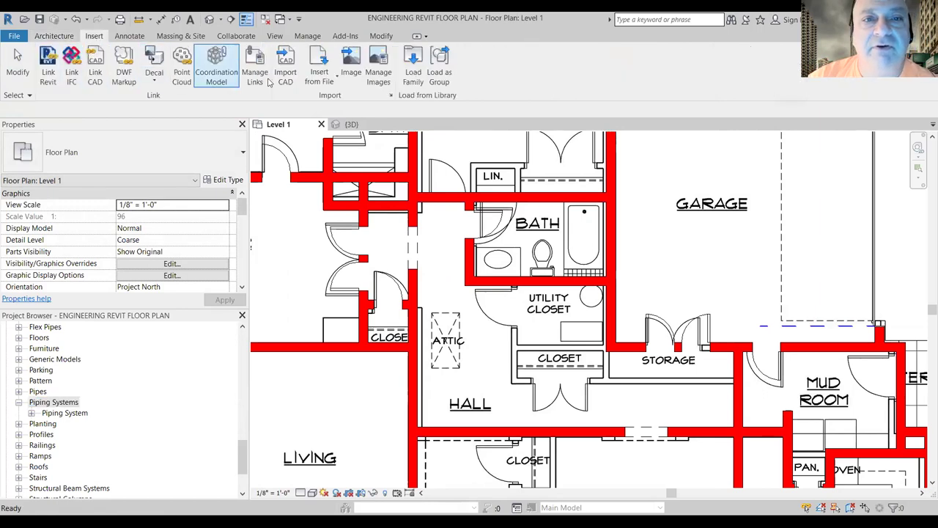
click(414, 73)
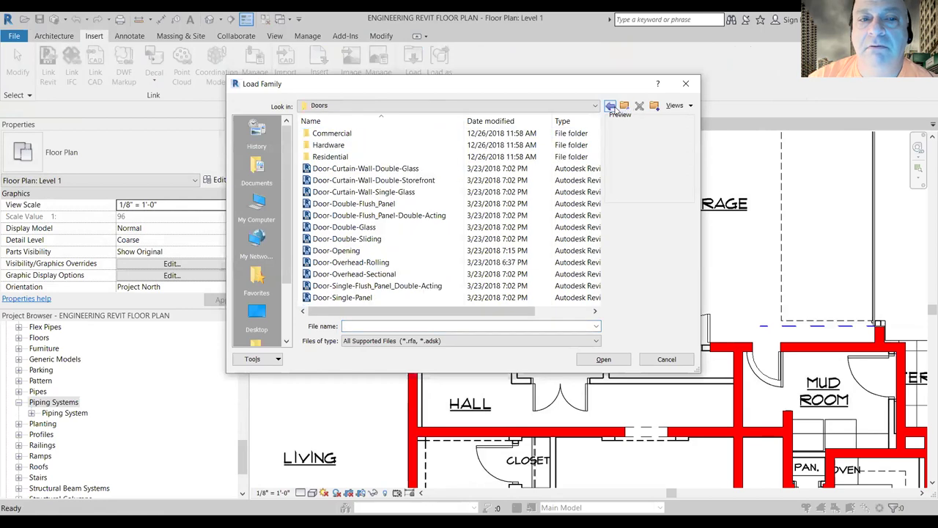
click(624, 107)
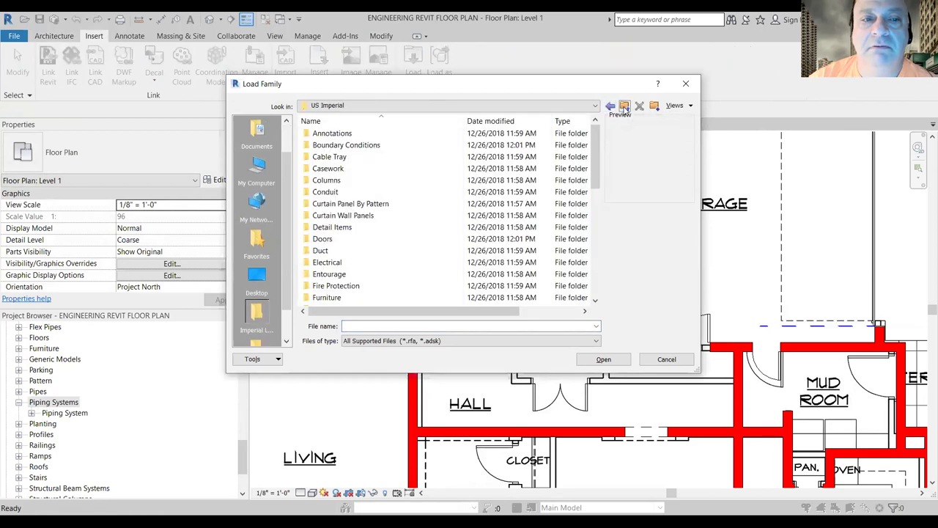
scroll(360, 250, down, 4)
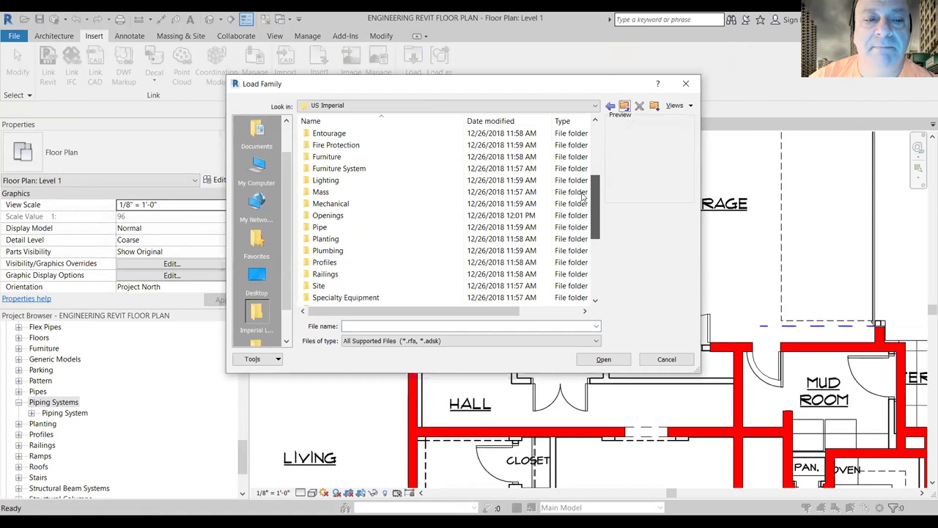
double_click(335, 250)
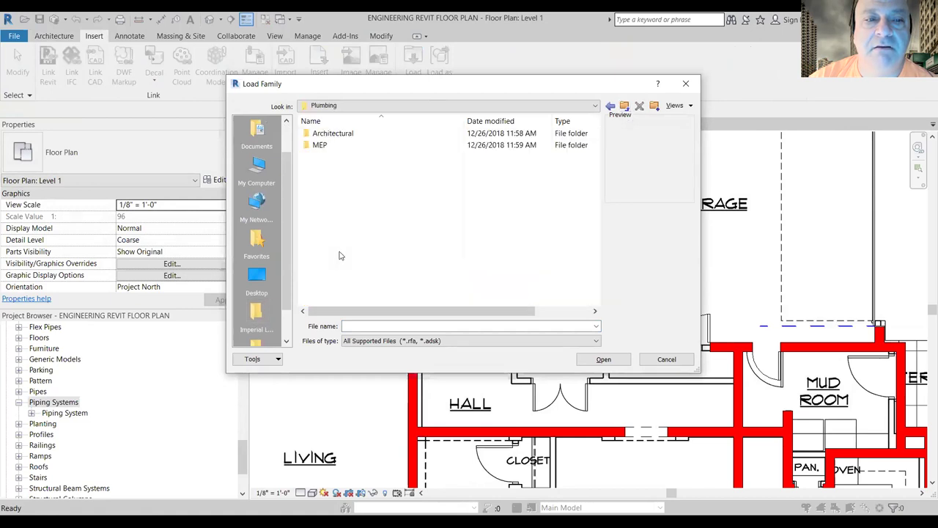
Step: Load the Tub-Rectangular-3D family from the Bathtubs folder under Architectural, Fixtures
double_click(348, 137)
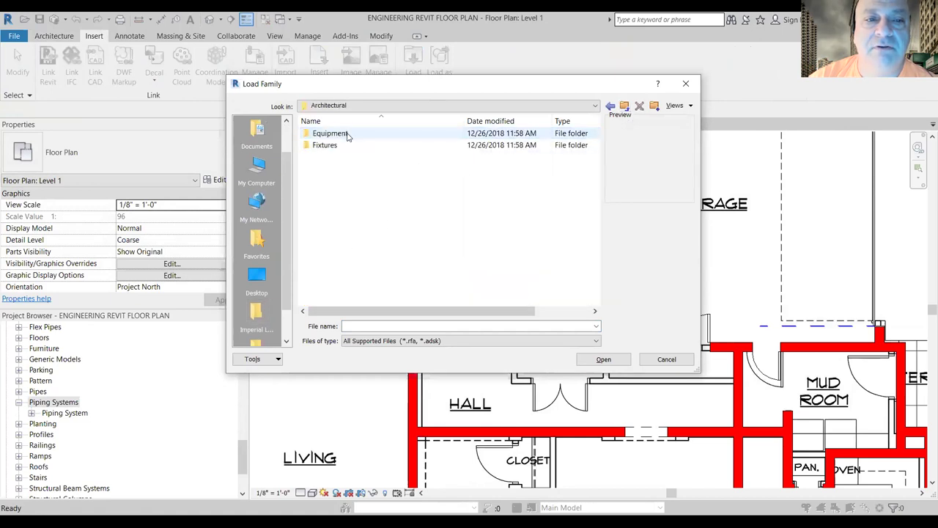
double_click(332, 145)
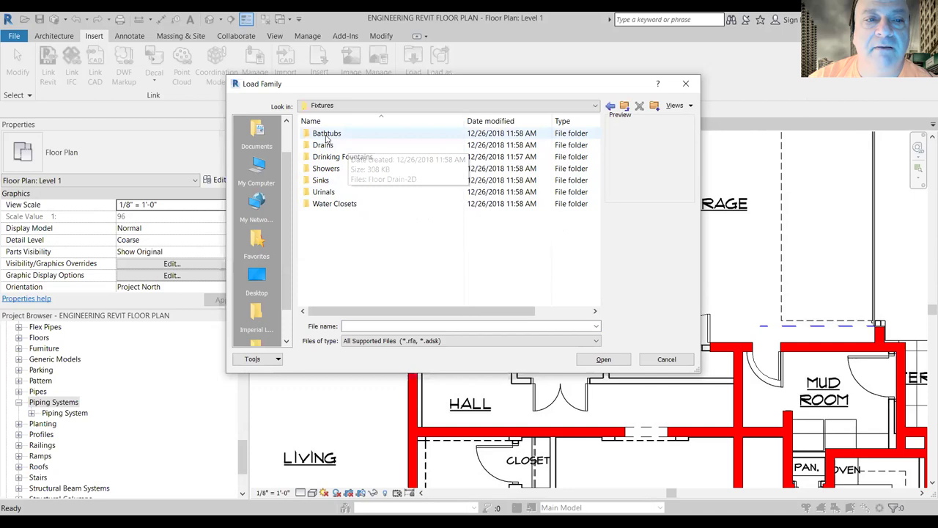
double_click(327, 136)
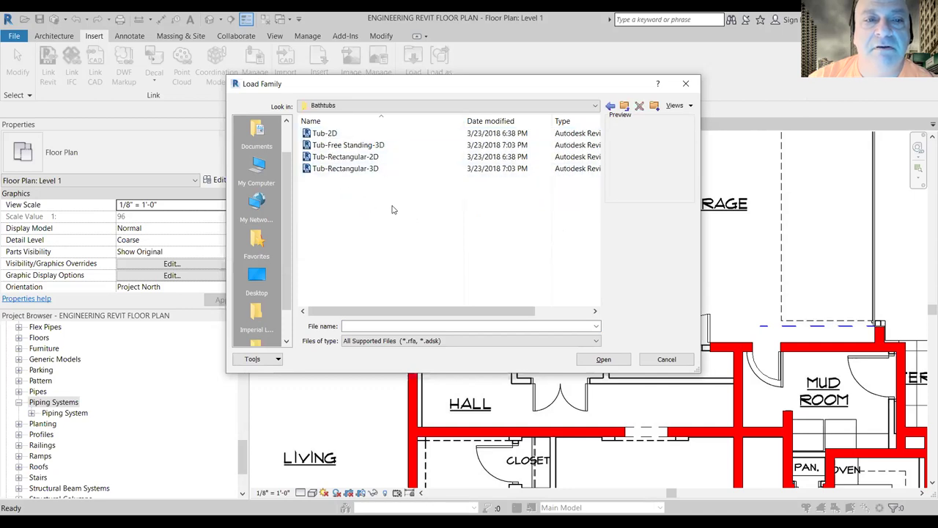
click(350, 169)
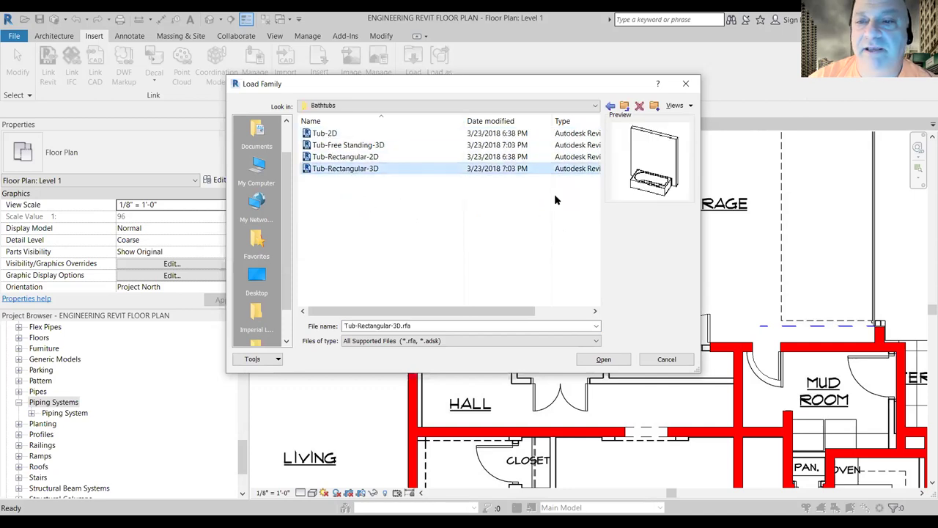
click(603, 359)
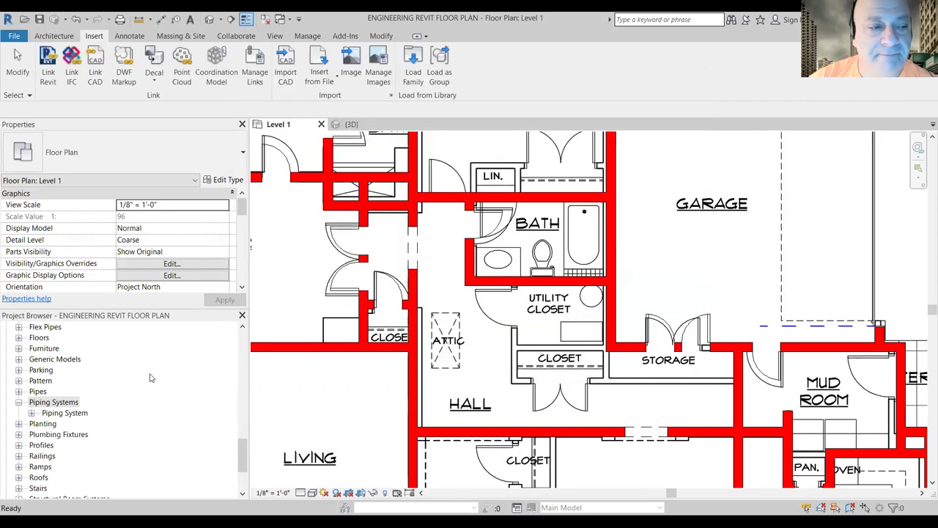
Step: Expand Plumbing Fixtures to the Tub-Rectangular-3D type, view its type properties, and close them without changes
double_click(56, 435)
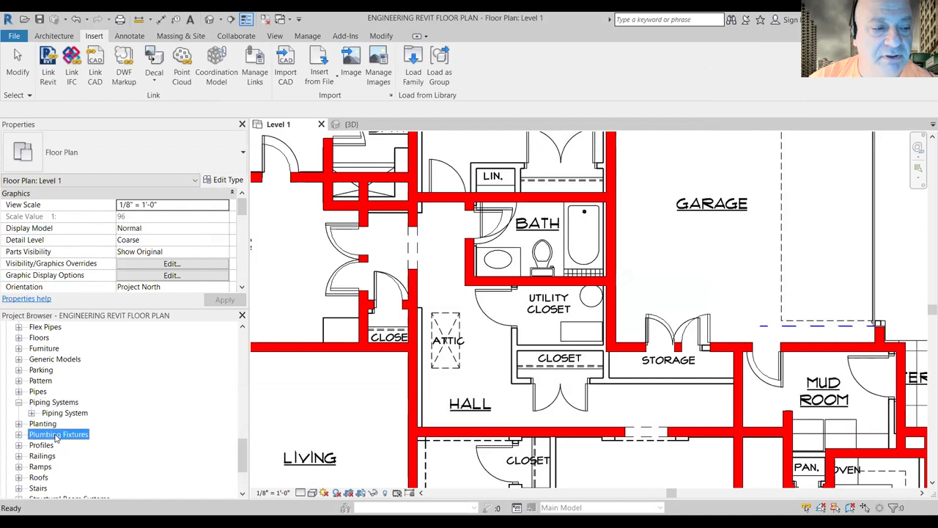
double_click(75, 444)
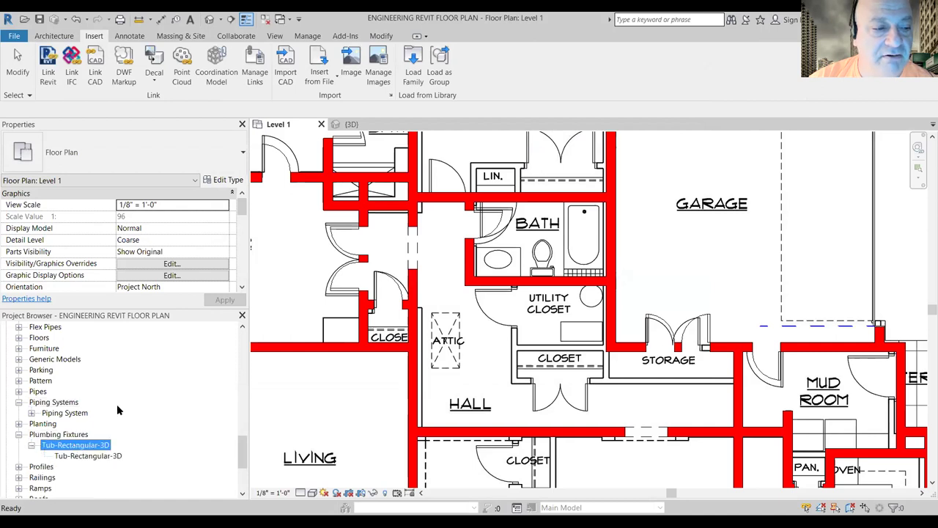
scroll(120, 438, down, 1)
double_click(94, 446)
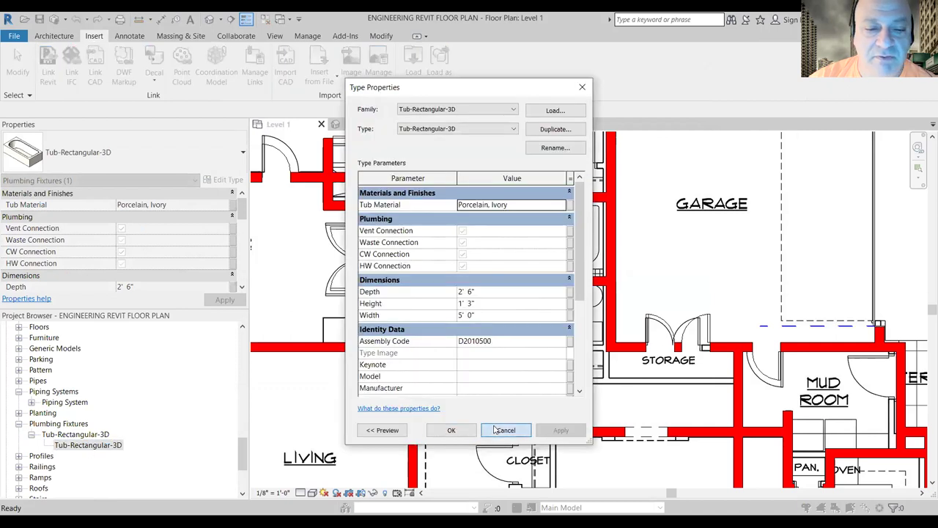
click(504, 430)
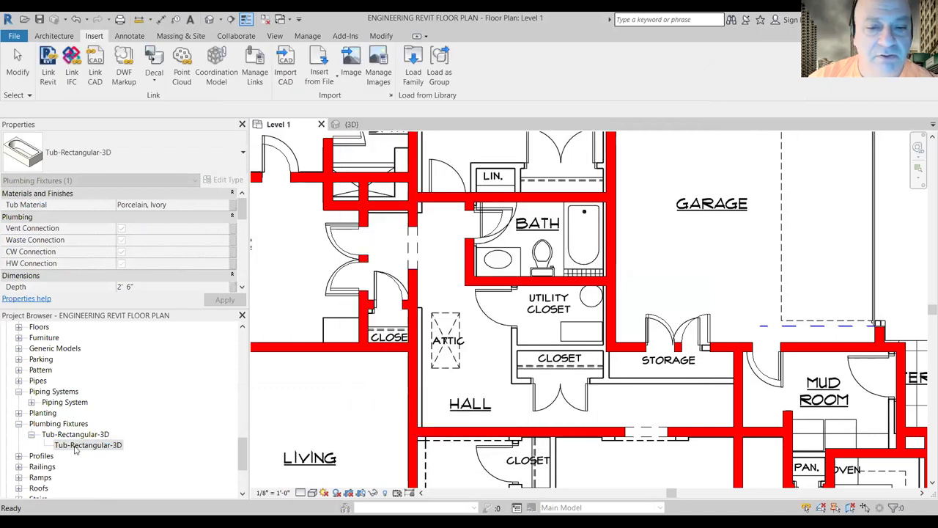
Step: Place a Tub-Rectangular-3D in the bath against the garage wall, over the tub drawn in the underlay
click(74, 446)
drag(76, 450, 593, 236)
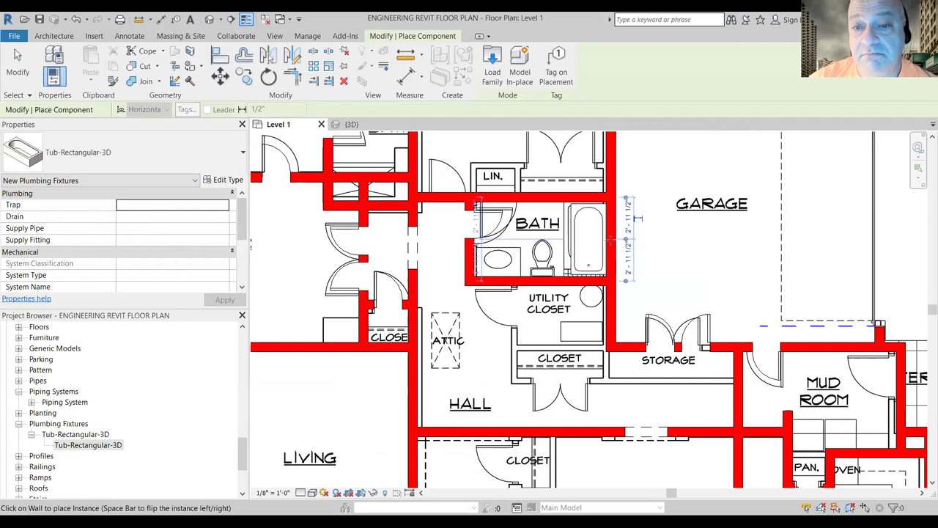
scroll(616, 235, up, 2)
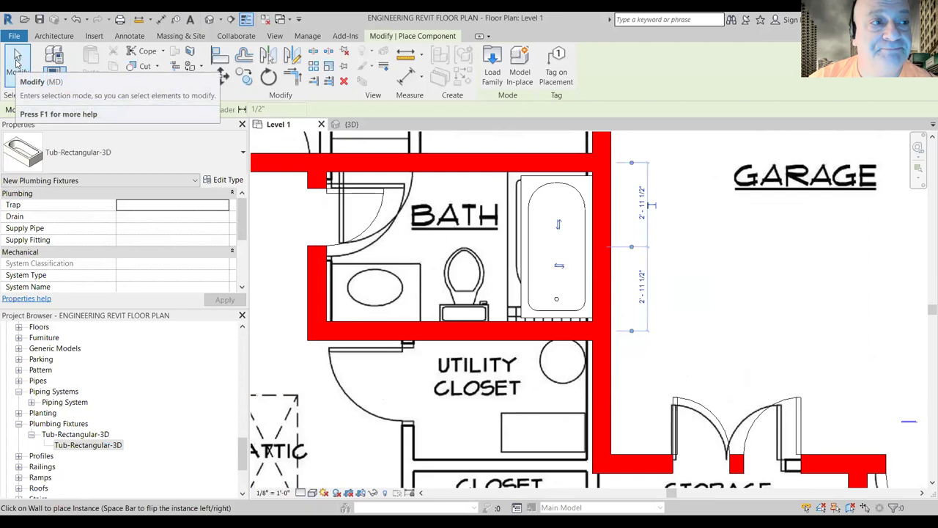
click(16, 62)
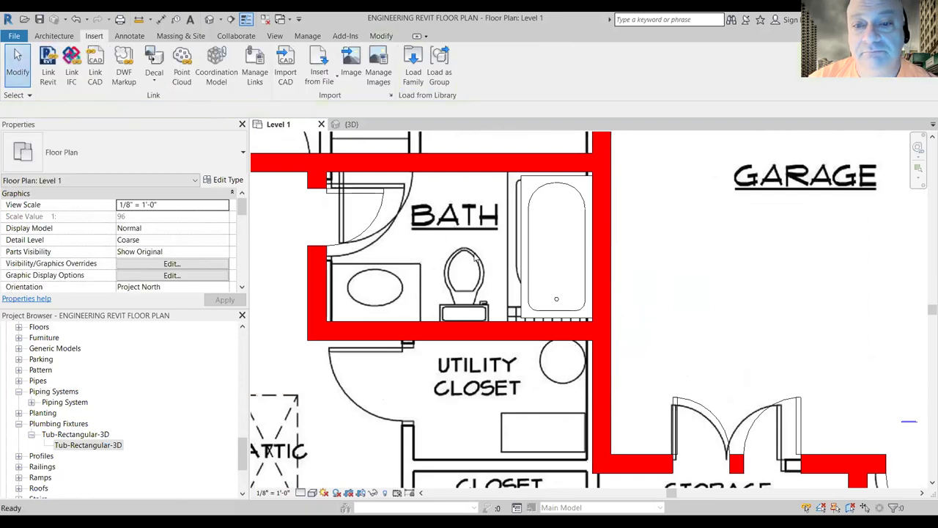
Step: Move the wall between bath and utility closet slightly toward the tub, to 5'-10" from the bedroom-side wall
click(550, 239)
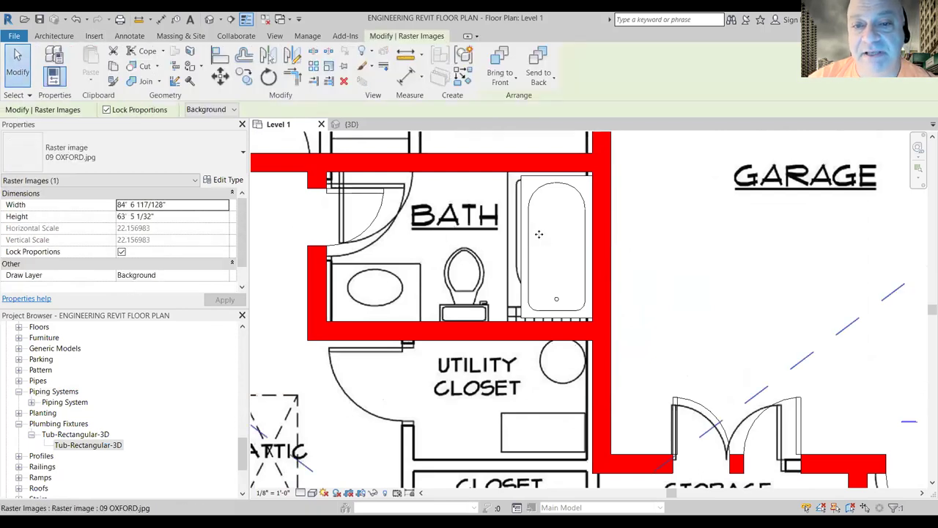
key(Escape)
click(553, 230)
key(Escape)
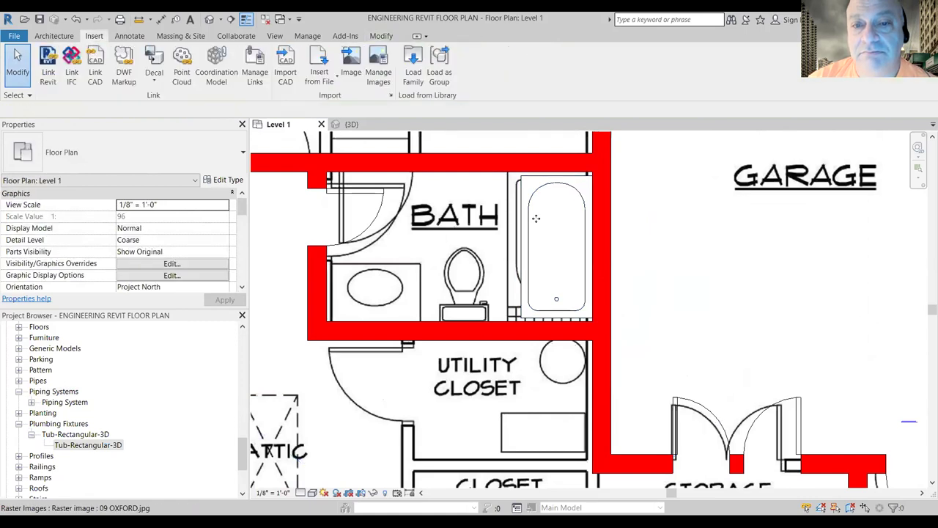
click(533, 307)
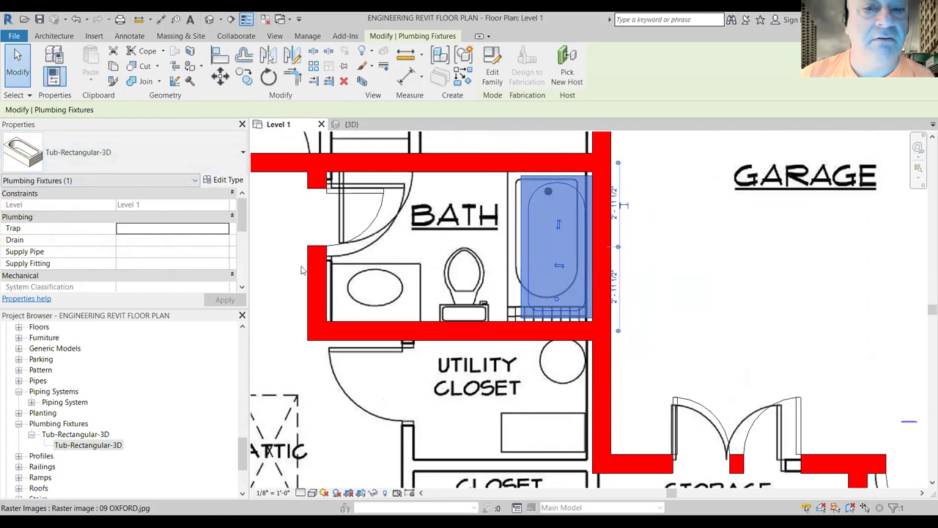
click(469, 331)
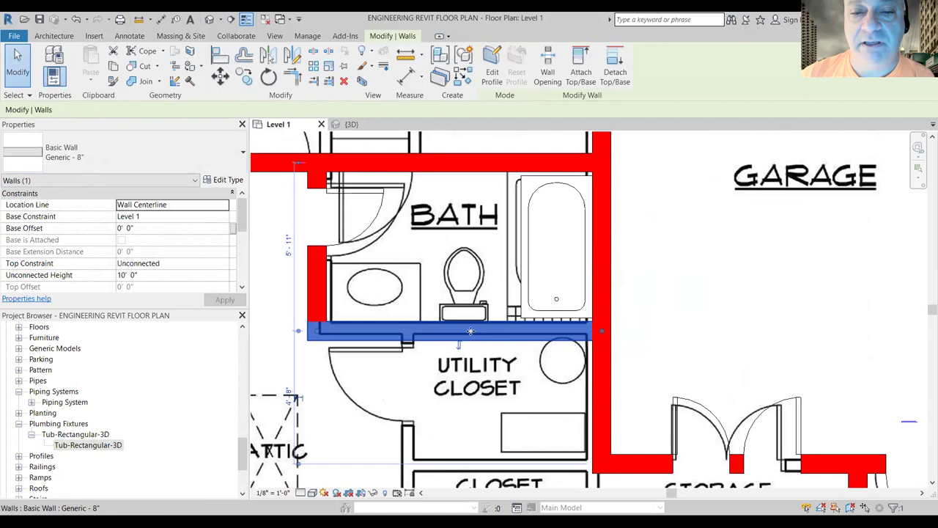
drag(474, 329, 474, 331)
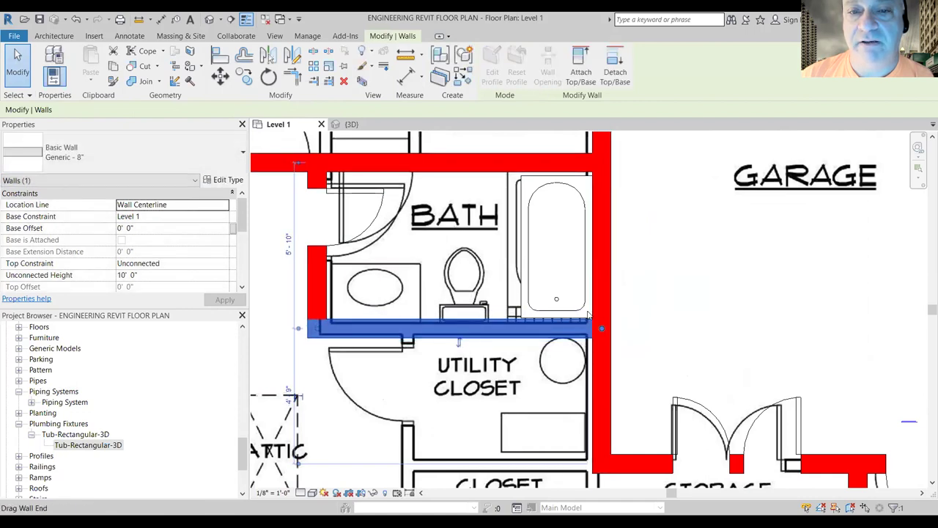
Step: Select the bathtub and shift it along the garage wall until it meets the bath's bedroom-side wall
click(532, 256)
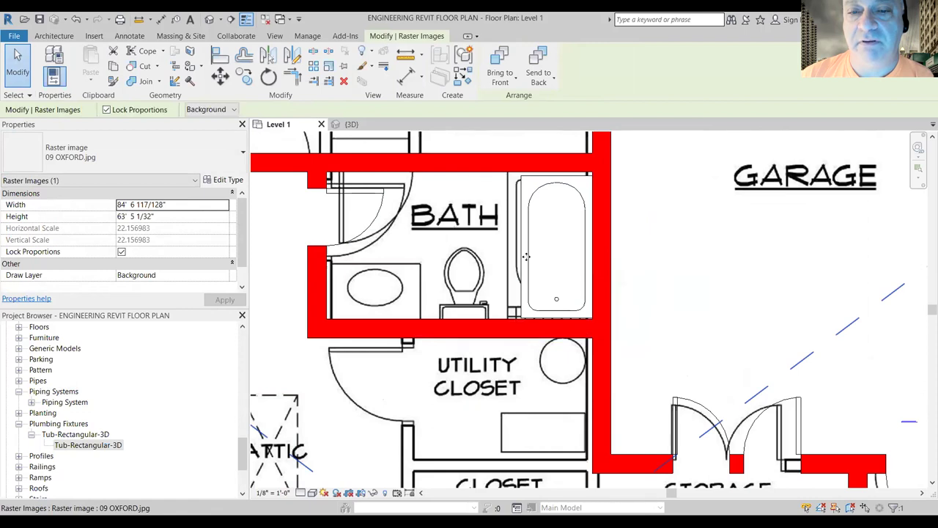
key(Escape)
click(527, 257)
key(Escape)
click(522, 262)
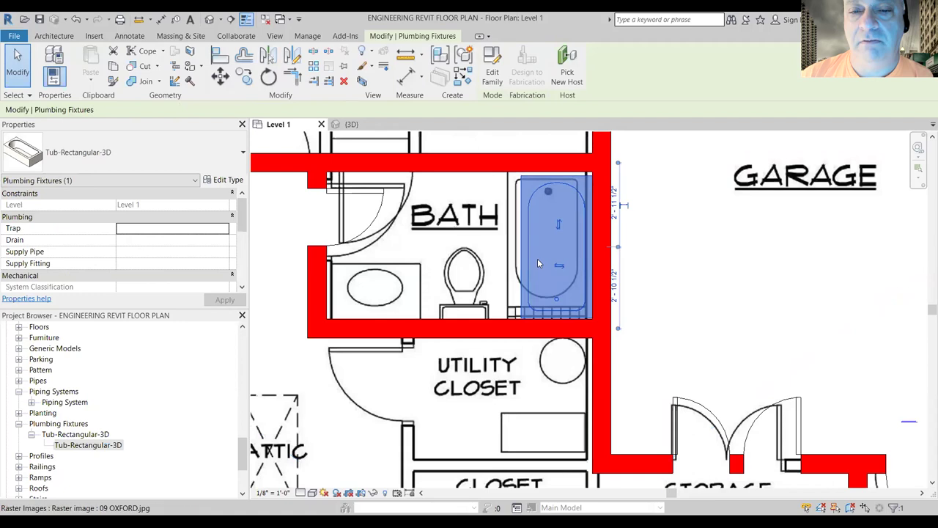
drag(525, 265, 533, 262)
click(503, 324)
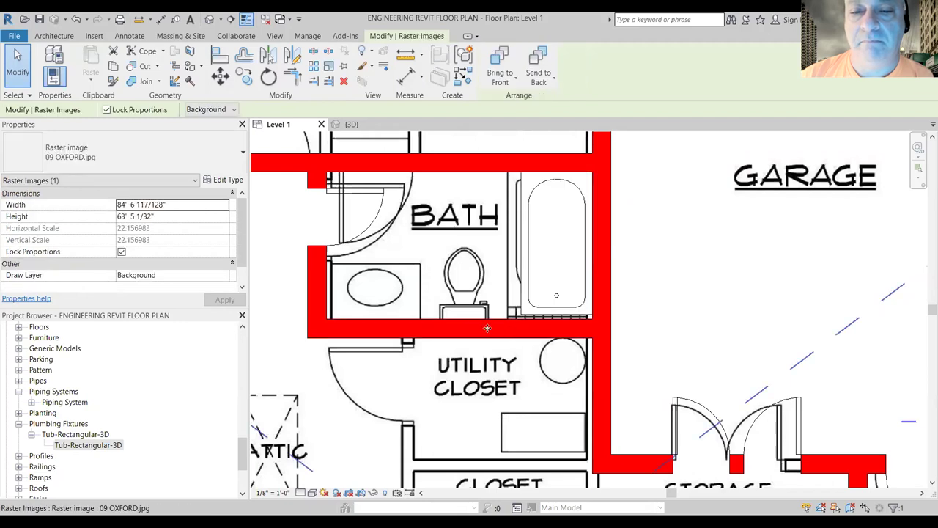
drag(487, 324, 492, 313)
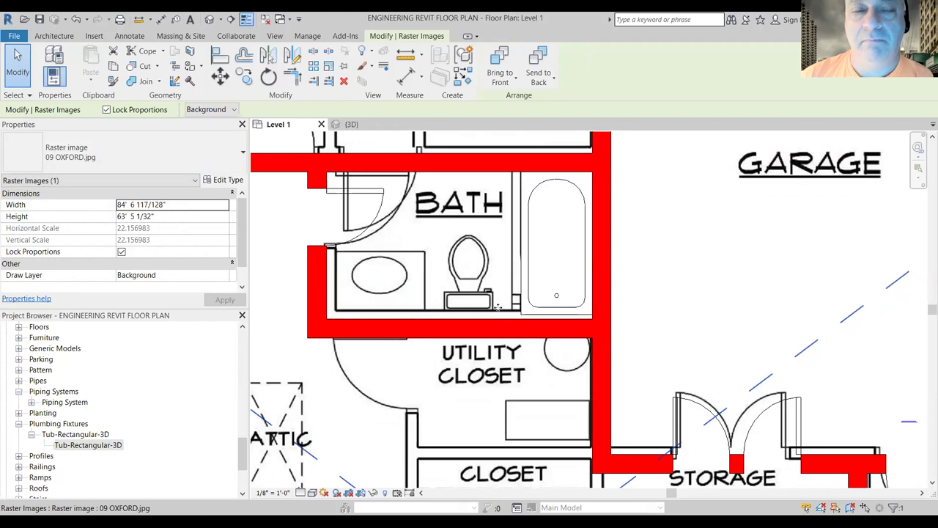
click(76, 18)
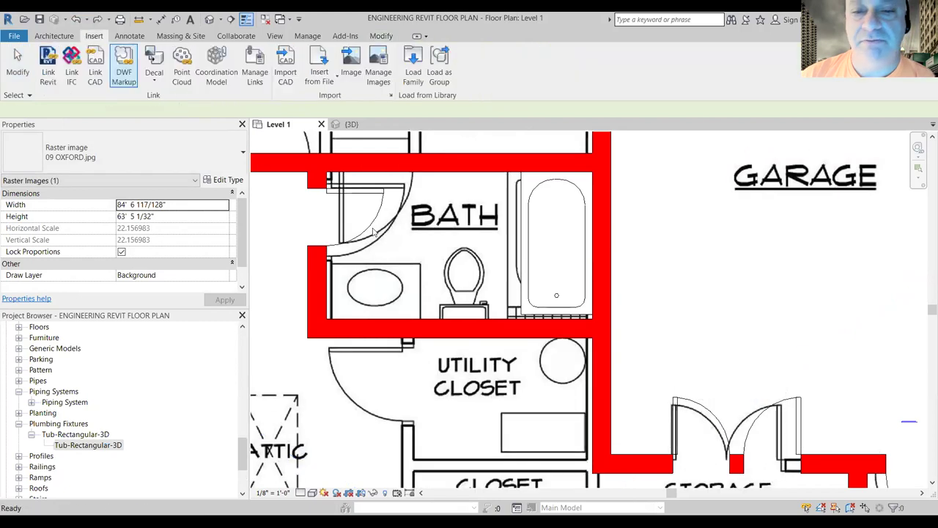
click(528, 321)
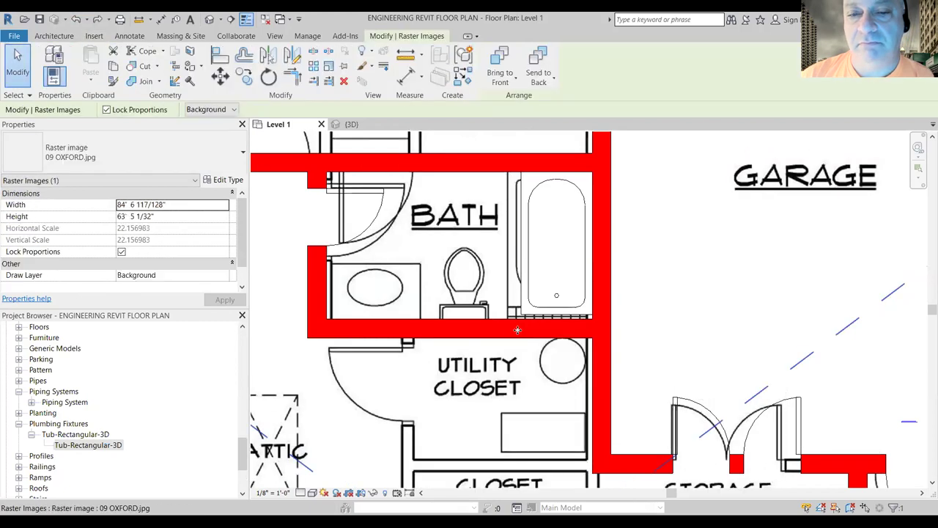
key(Escape)
click(509, 335)
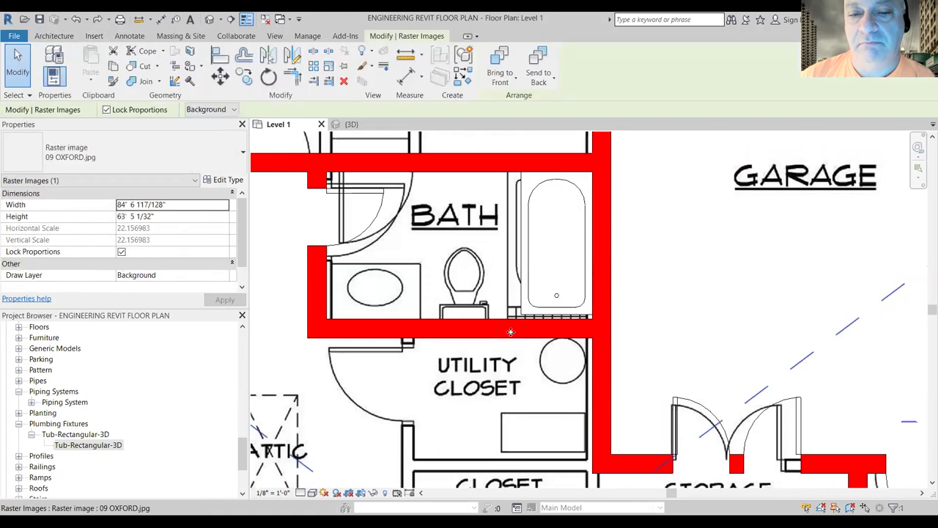
key(Escape)
Step: Nudge the wall between bath and utility closet toward the bath so it closes the gap at the bathtub's end
scroll(527, 335, down, 2)
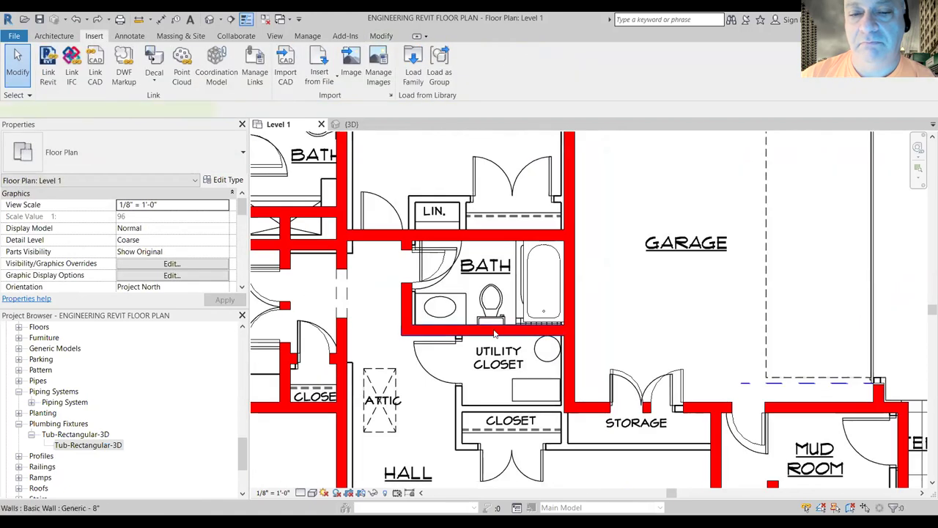
click(515, 329)
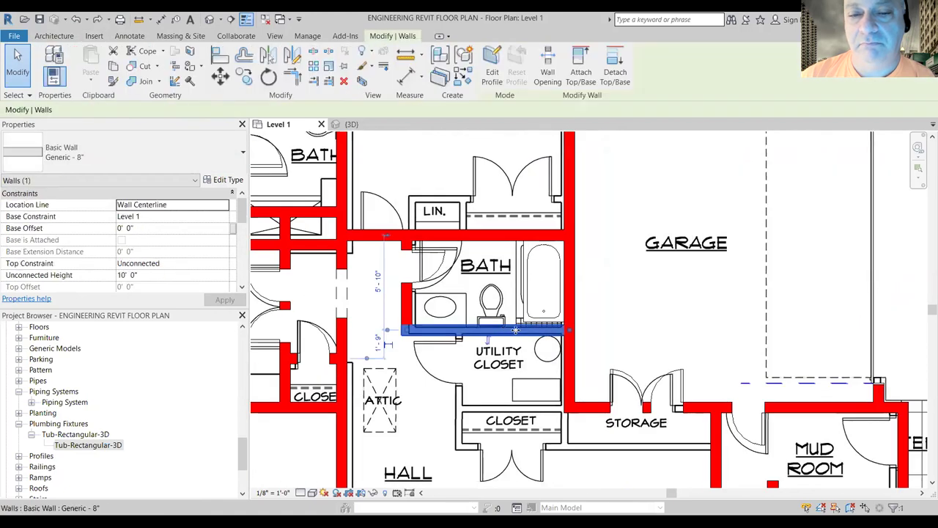
drag(521, 324, 521, 328)
click(601, 319)
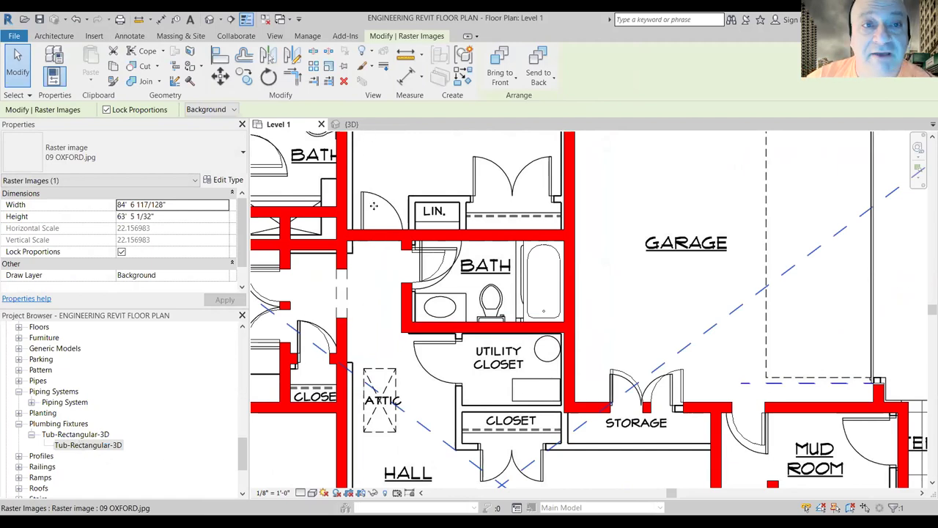
Step: Load the Toilet-Domestic-3D family from the Water Closets folder of the plumbing fixtures library
click(94, 38)
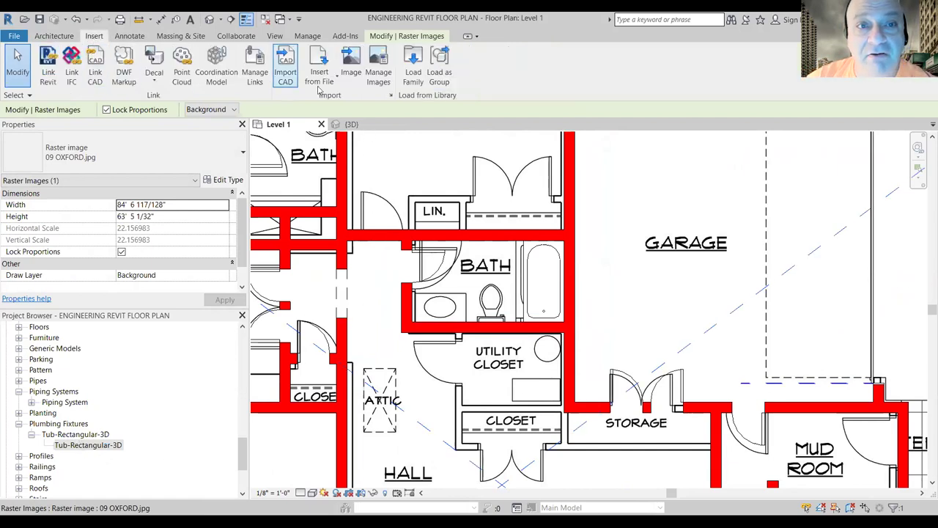
click(415, 66)
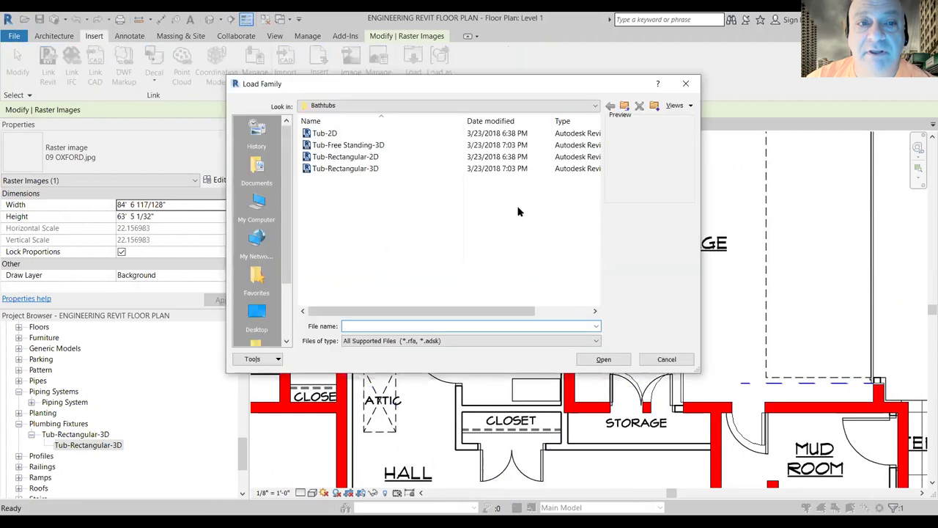
click(624, 105)
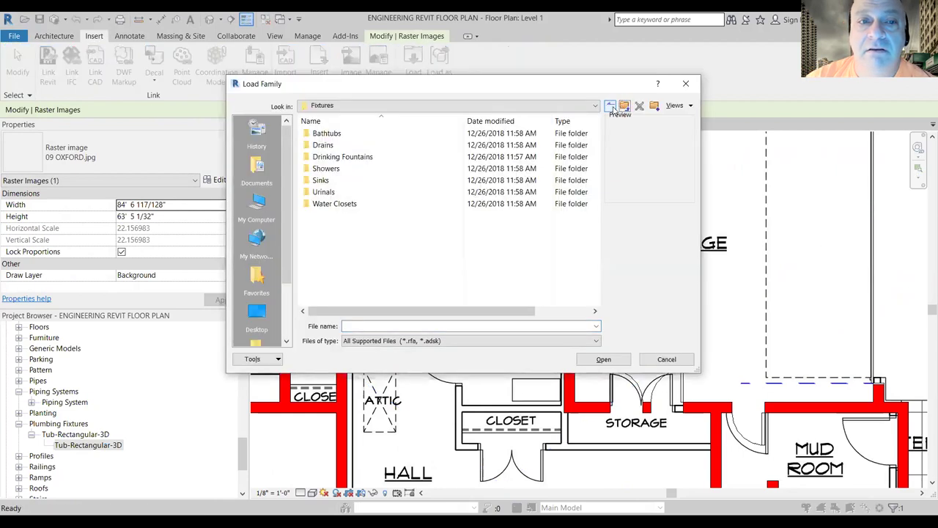
double_click(327, 204)
click(369, 169)
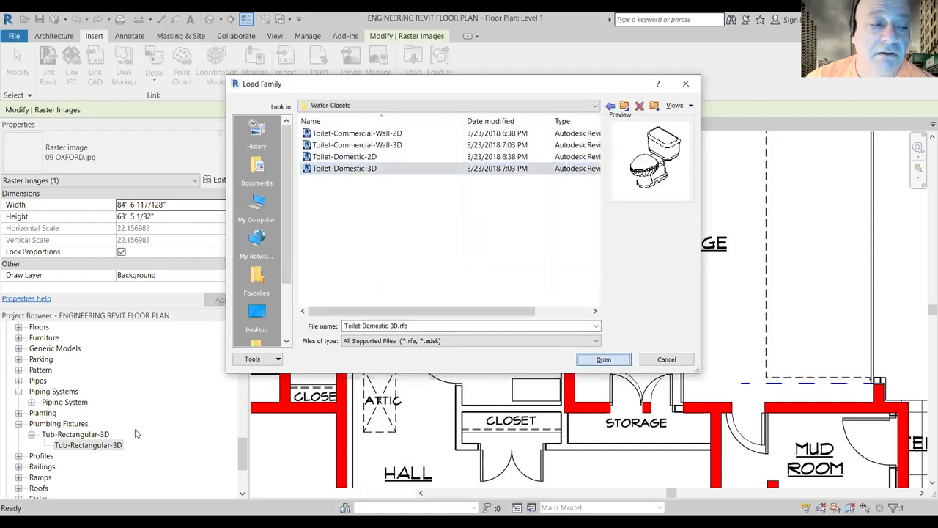
click(618, 359)
Step: Place a Toilet-Domestic-3D in the bath over the toilet drawn in the underlay, rotated with its tank against the utility closet wall
double_click(83, 436)
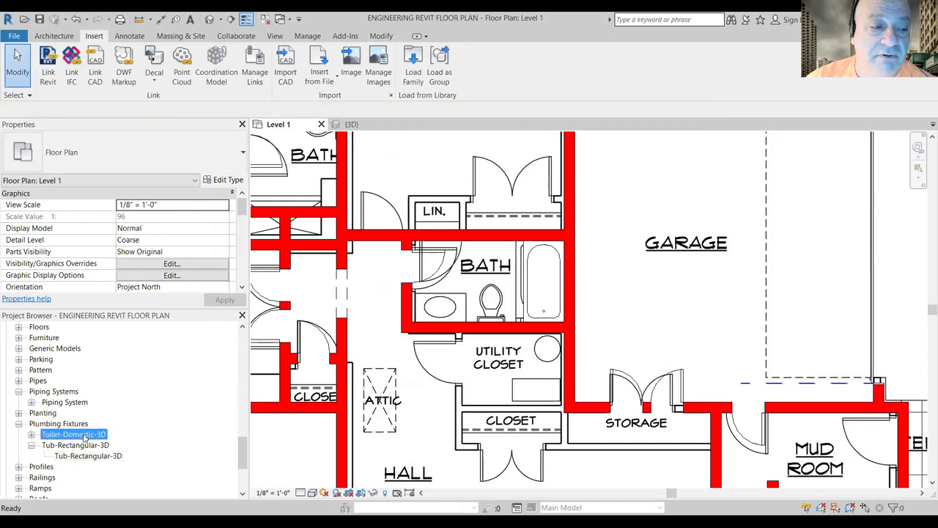
click(85, 445)
drag(98, 448, 496, 311)
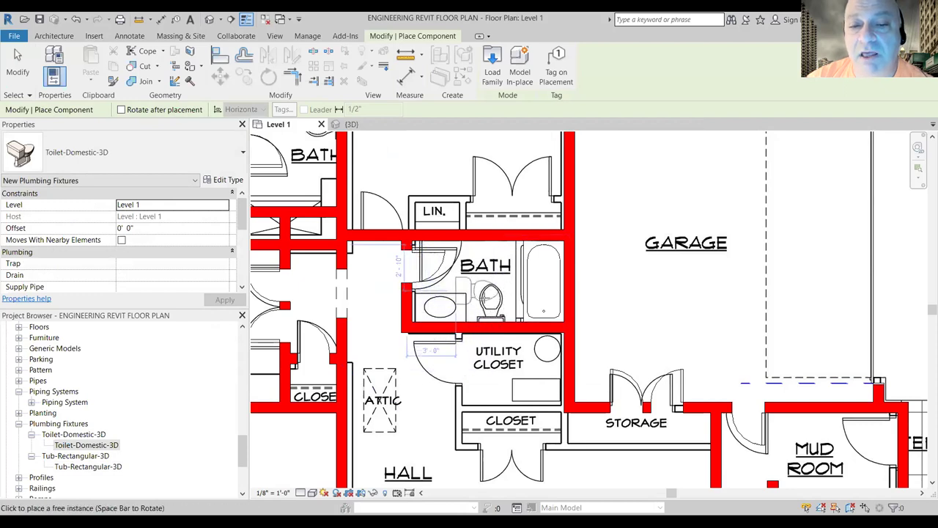
key(space)
key(space)
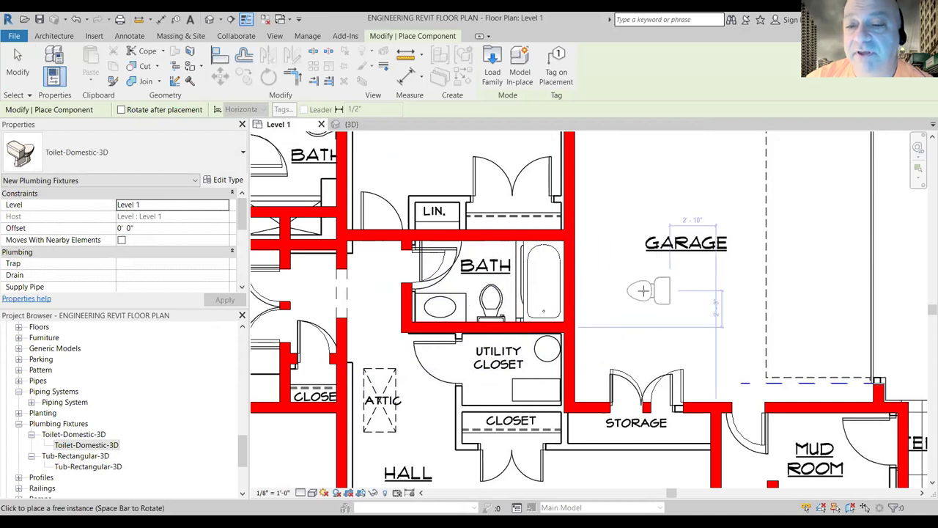
key(space)
key(space)
key(space)
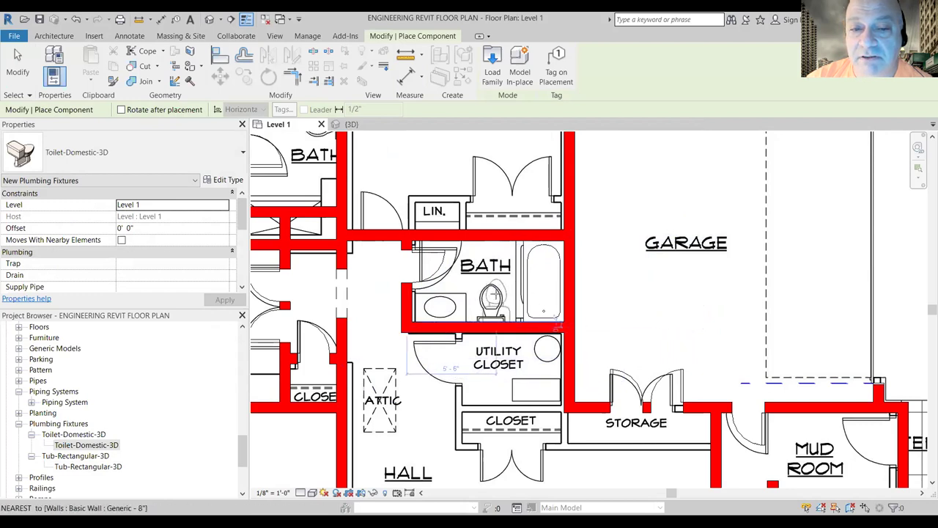
click(495, 297)
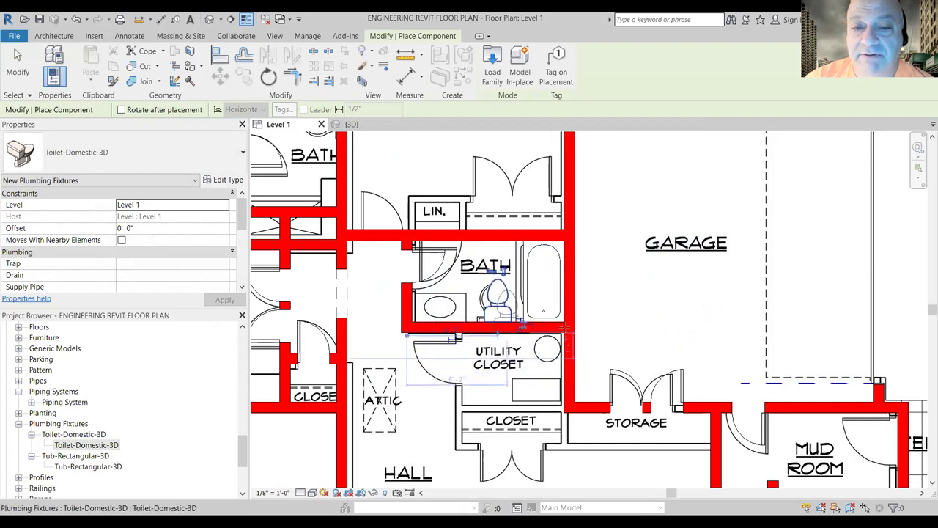
key(Escape)
key(Escape)
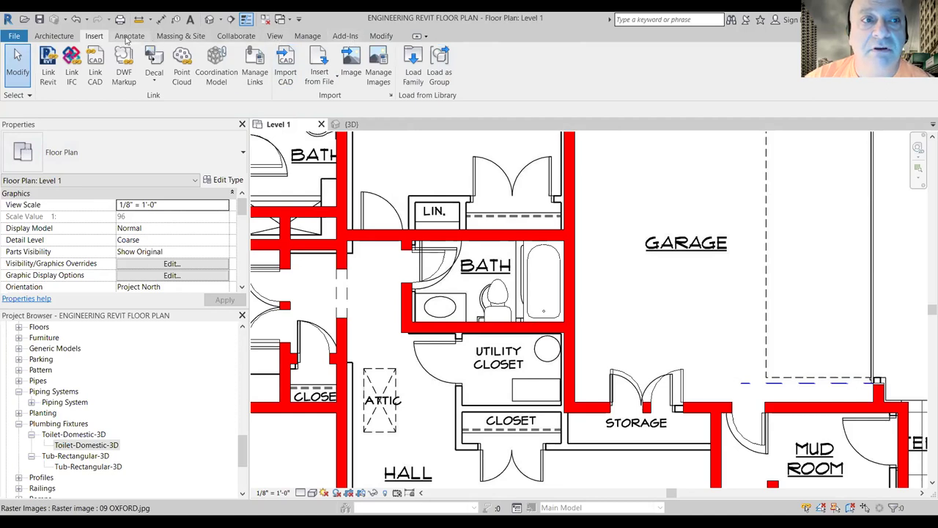
Step: Browse the library's Sinks folder for loadable families and preview the kitchen, vanity and 2D sinks one by one
click(413, 64)
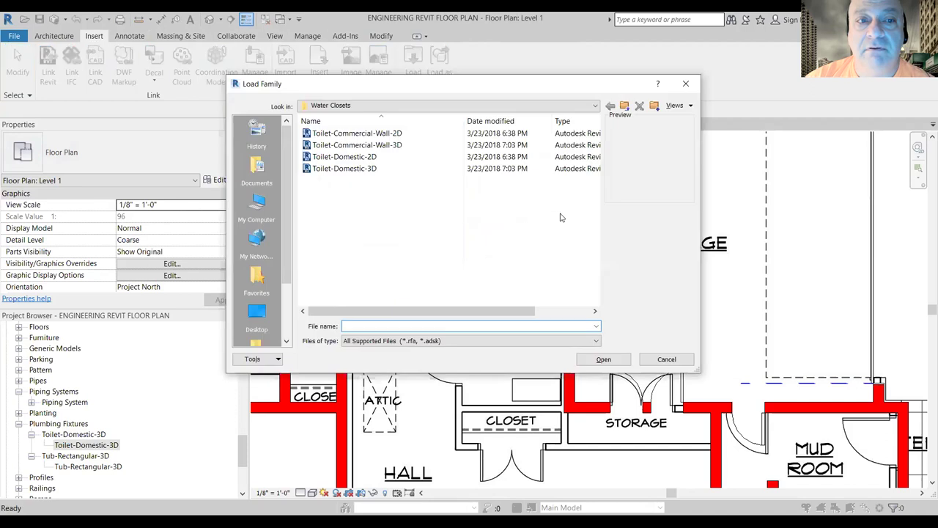
click(624, 107)
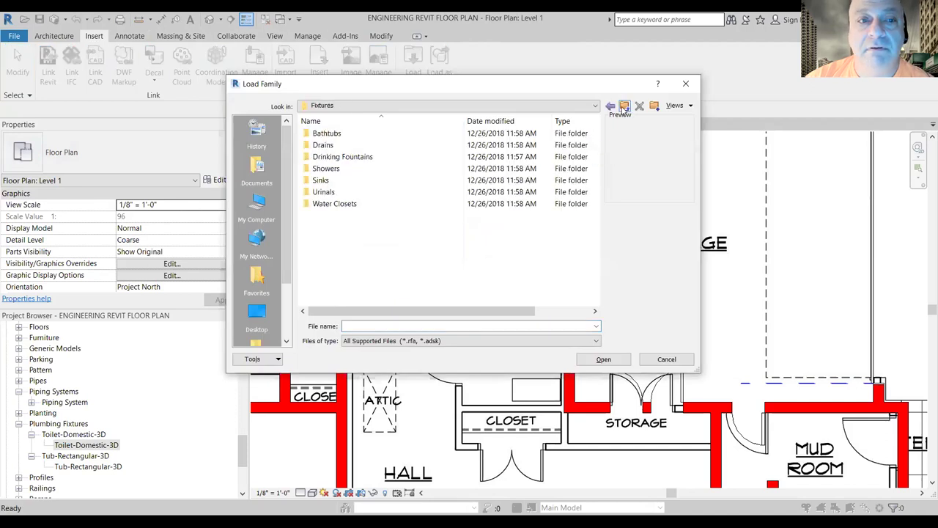
double_click(322, 180)
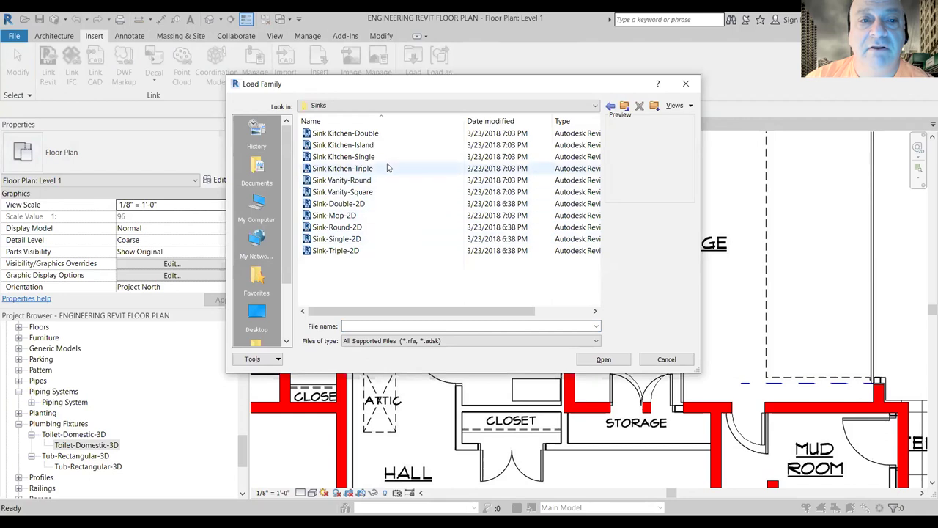
click(370, 133)
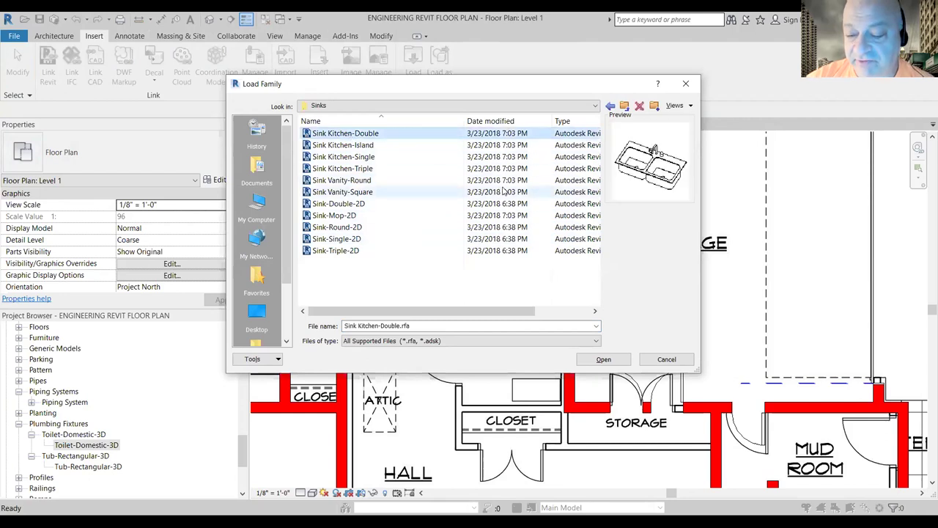
key(Down)
key(Down)
key(Down)
key(Down)
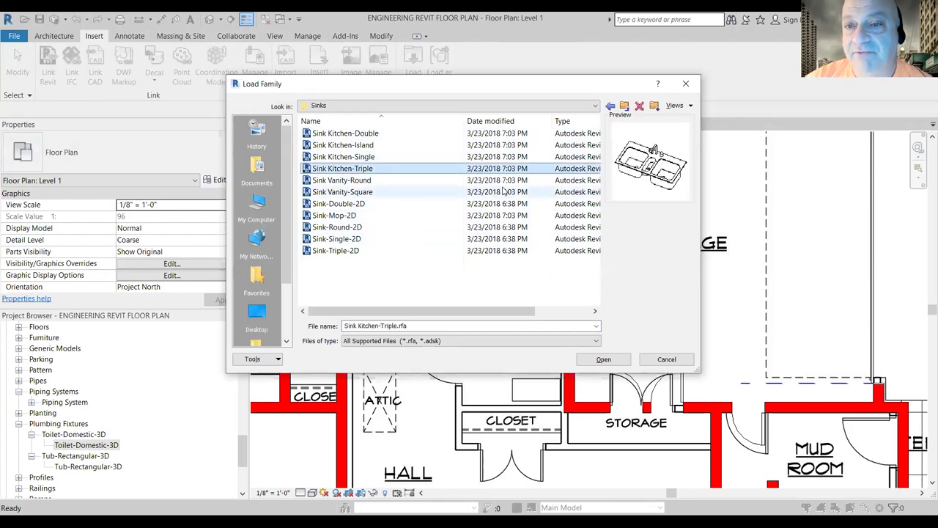
key(Down)
key(Down)
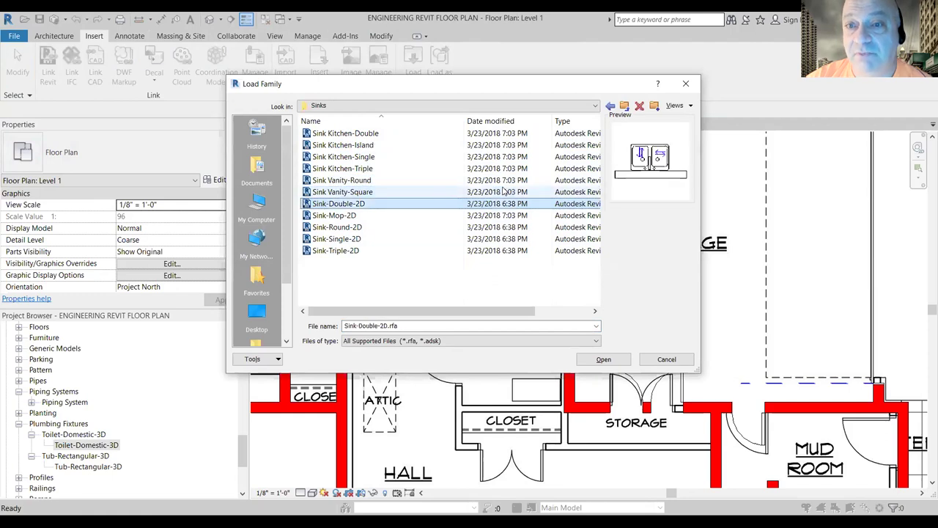
key(Down)
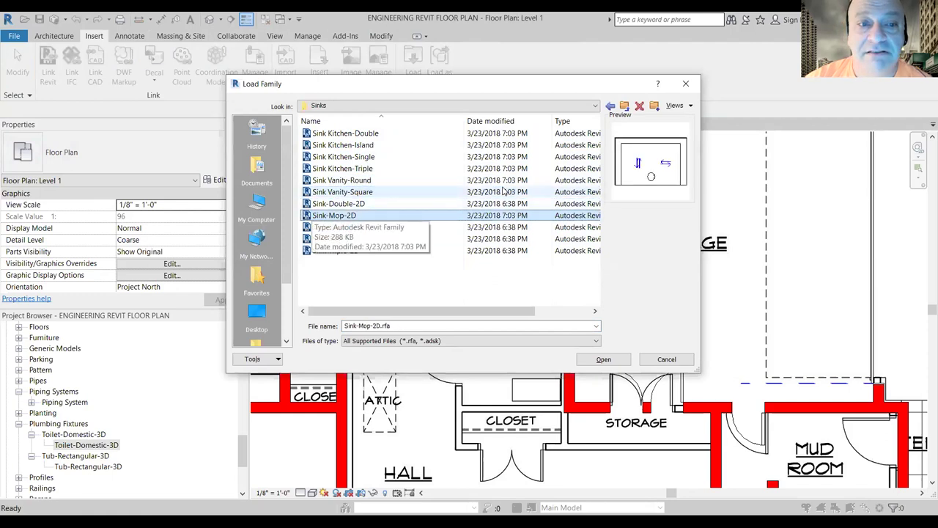
key(Down)
key(Down)
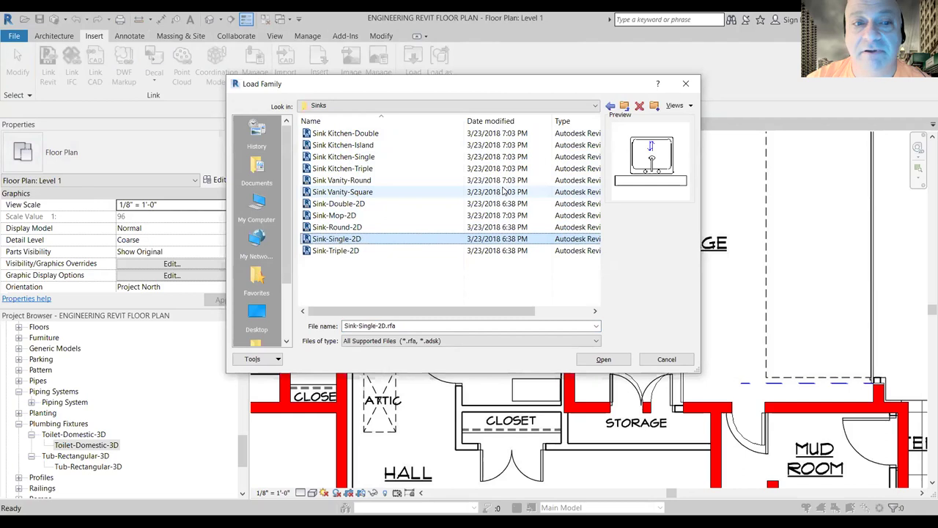
key(Down)
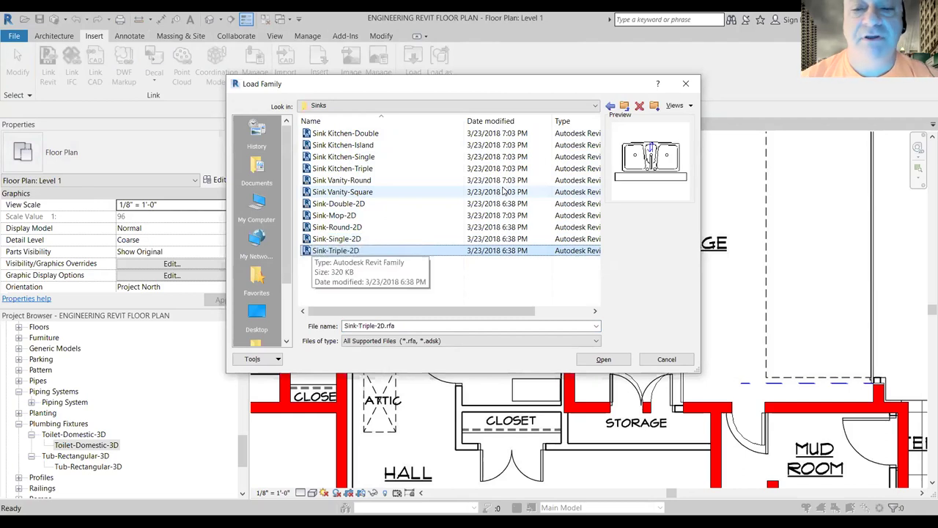
Step: Go back up to the US Imperial library and open the Base Cabinets folder within Casework
click(623, 107)
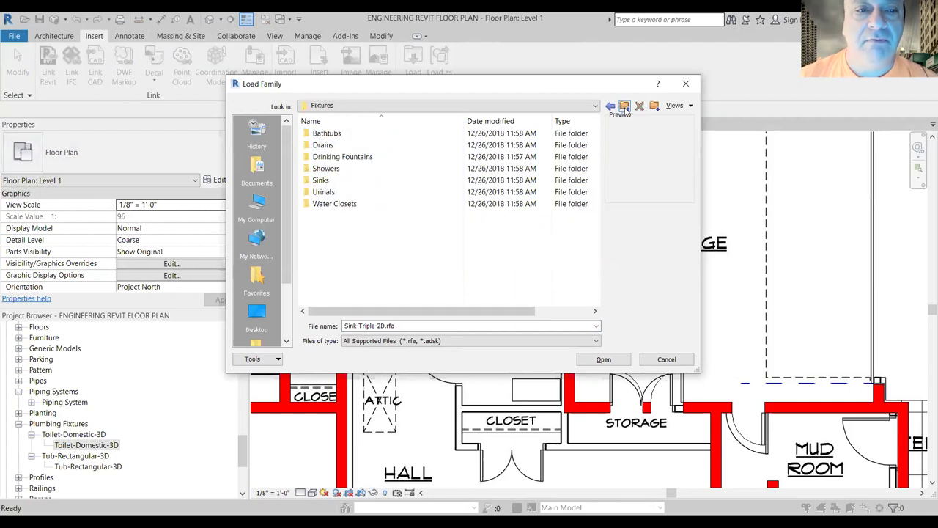
click(624, 109)
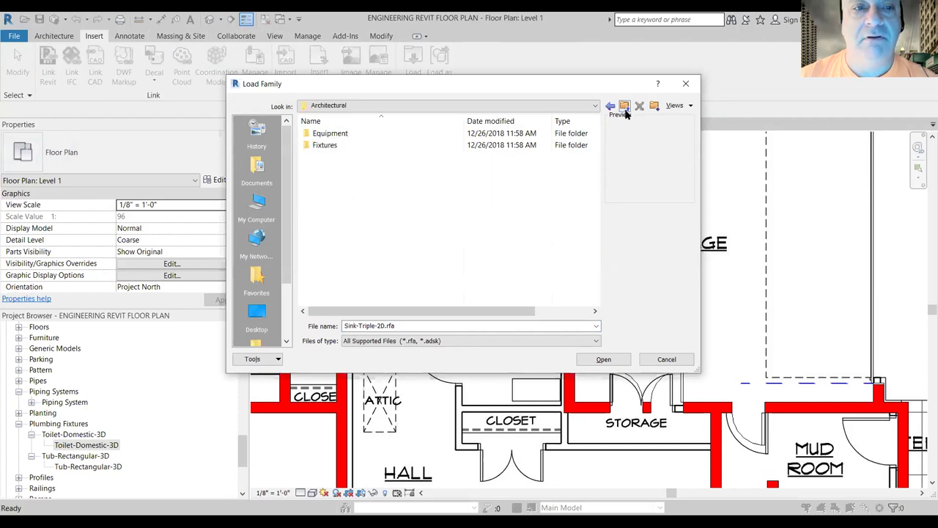
click(625, 108)
click(625, 107)
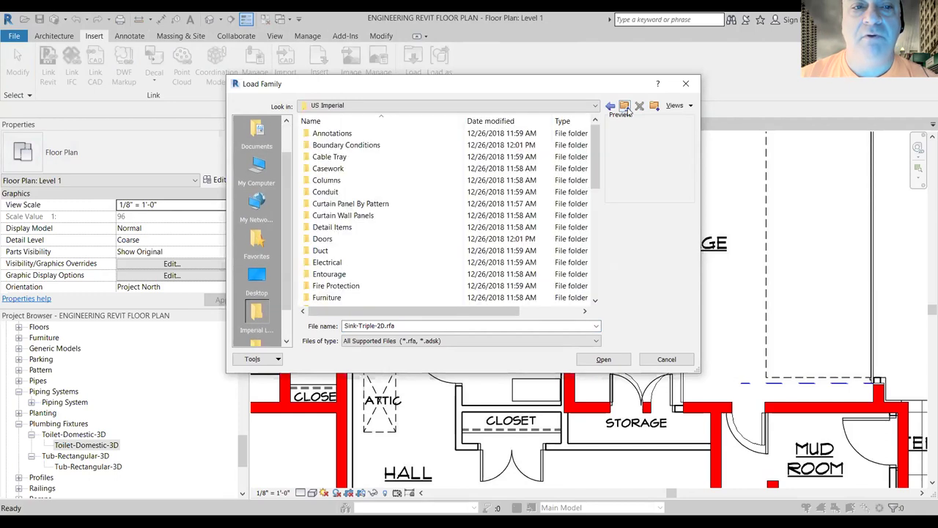
double_click(336, 170)
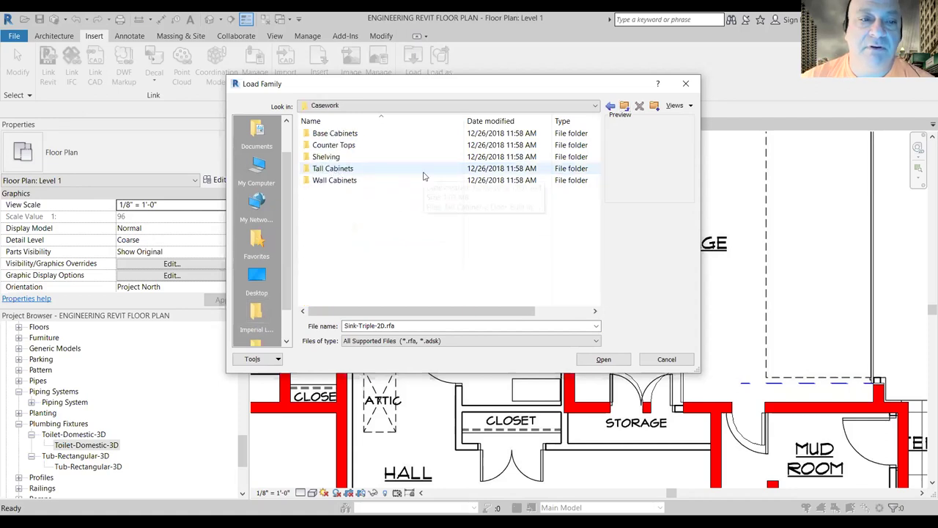
double_click(352, 135)
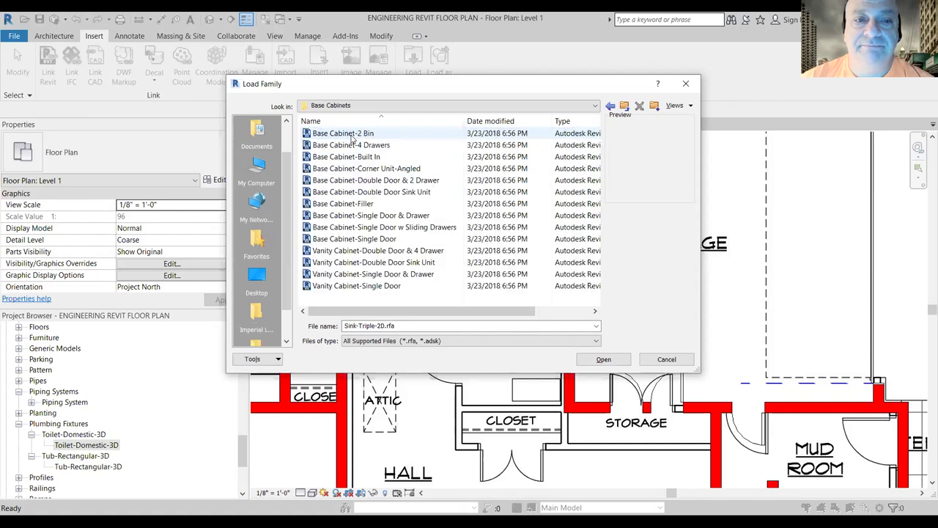
Step: Preview the base cabinet families and load Base Cabinet-Double Door Sink Unit
click(352, 135)
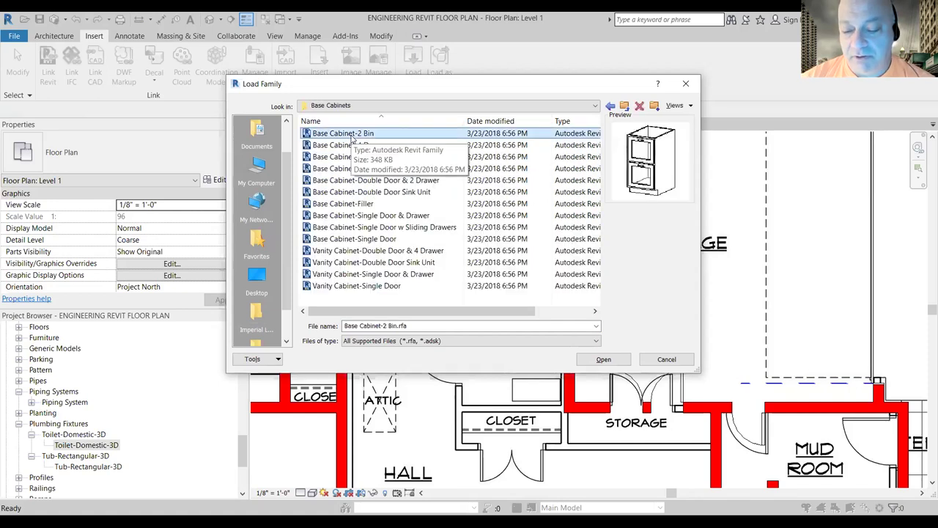
key(Down)
key(Down)
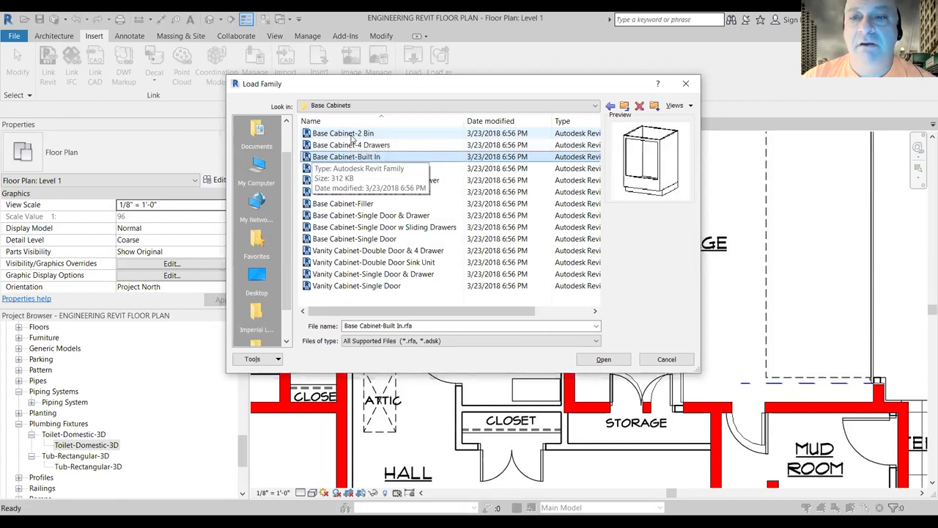
key(Down)
key(Down)
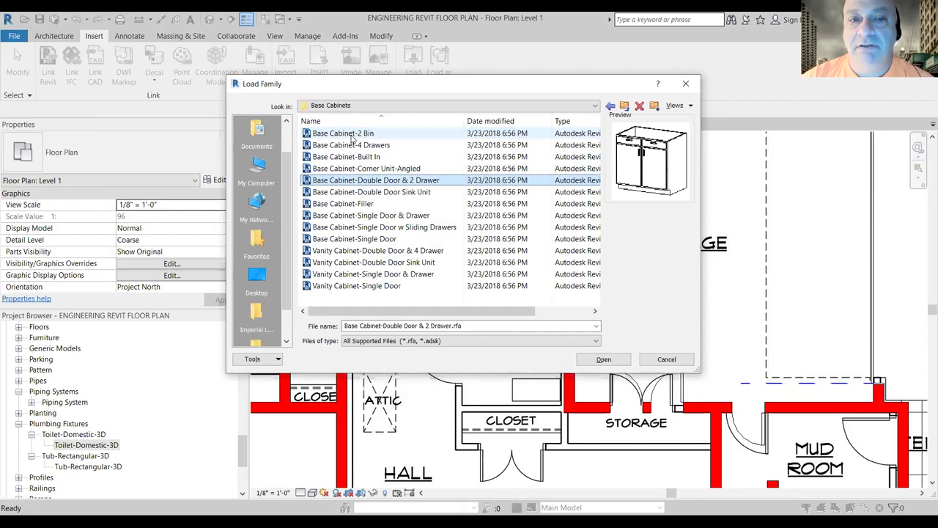
key(Down)
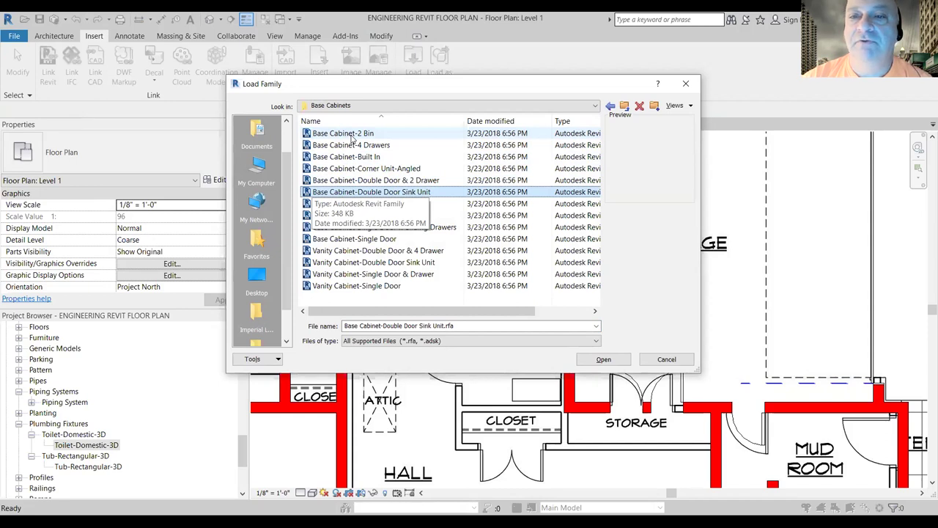
key(Down)
key(Down)
key(Up)
key(Up)
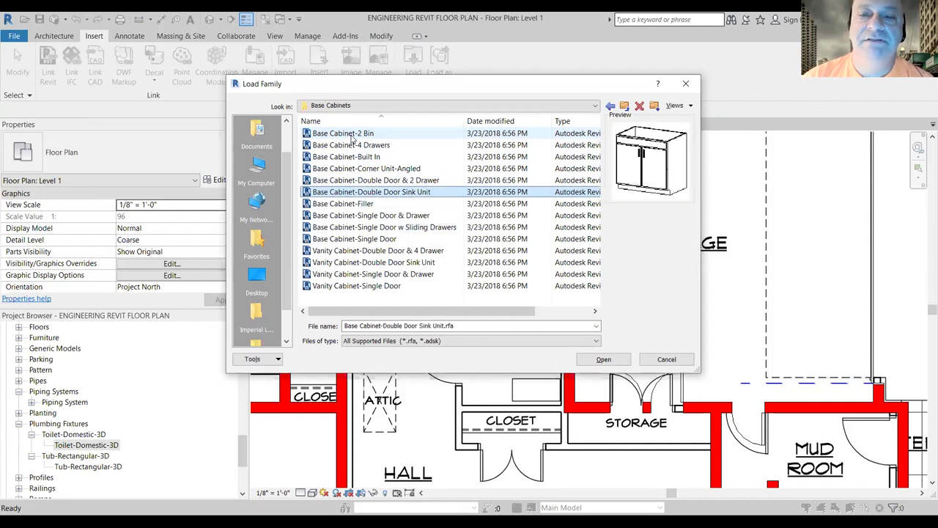
click(606, 360)
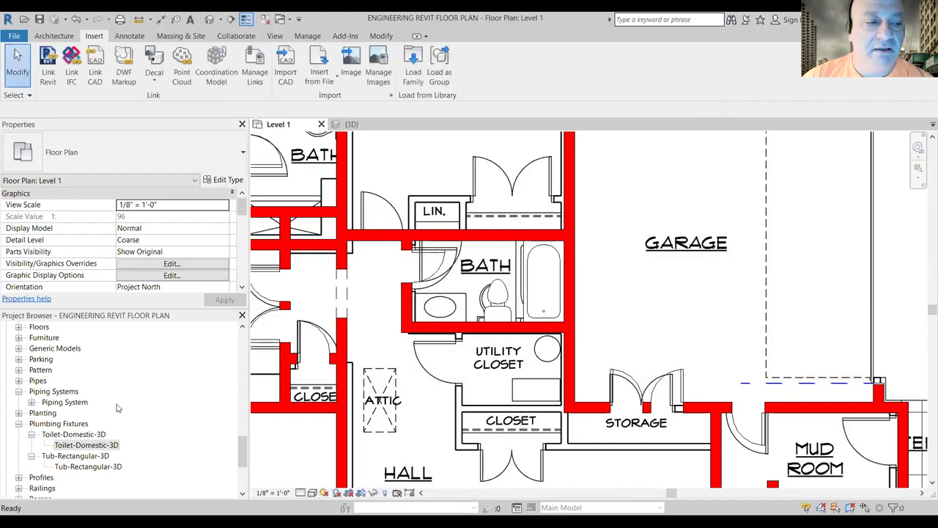
Step: Expand the Casework families in the project down to the sizes of Base Cabinet-Double Door Sink Unit
drag(241, 453, 242, 367)
scroll(241, 367, down, 3)
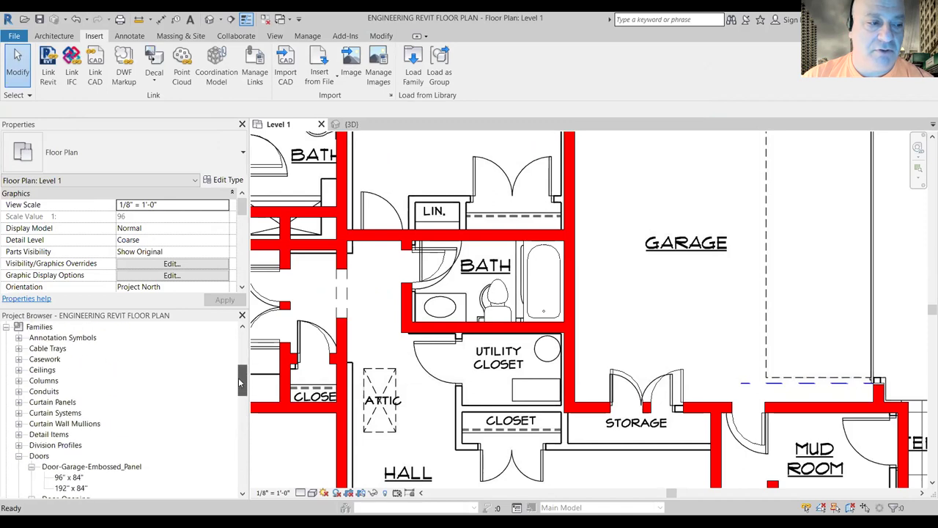
click(47, 359)
double_click(46, 359)
double_click(59, 371)
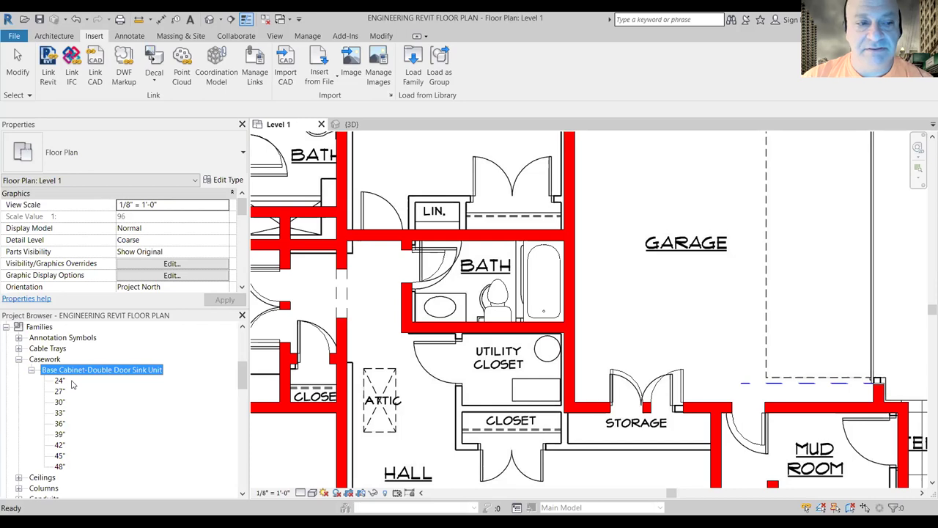
Step: Place a 36" Base Cabinet-Double Door Sink Unit over the drawn sink in the corner of the bath beside the utility closet
click(55, 424)
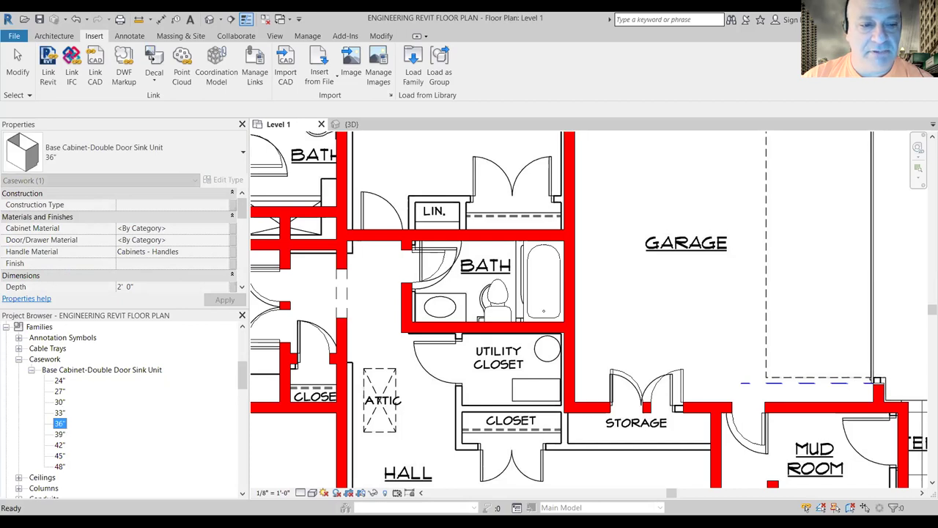
double_click(59, 423)
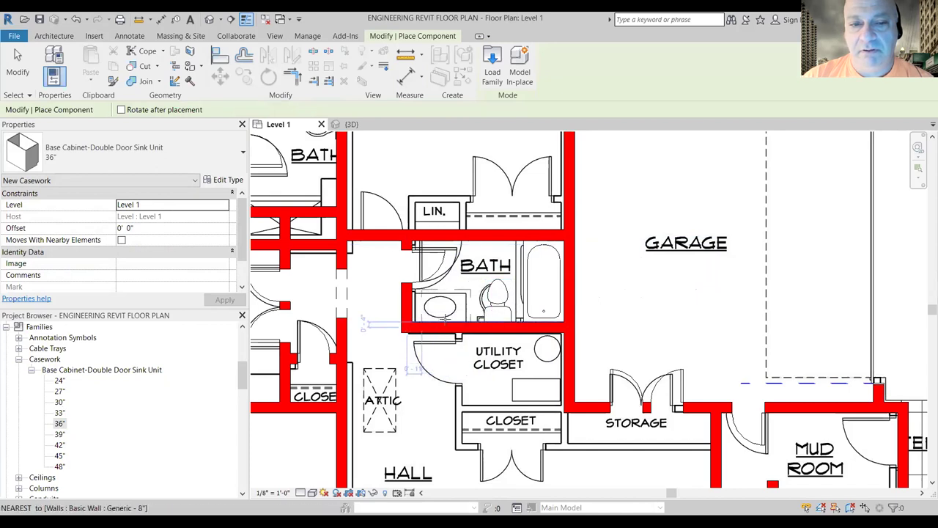
click(442, 317)
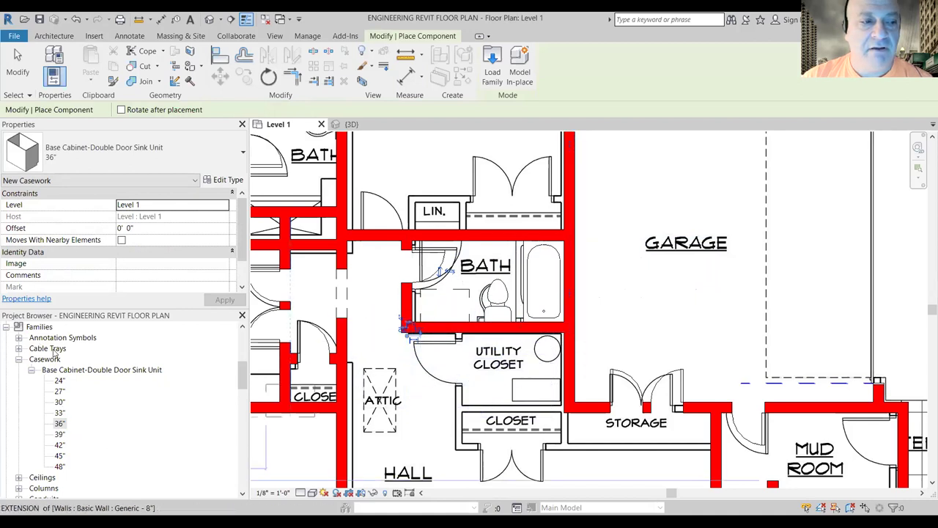
key(Escape)
key(Escape)
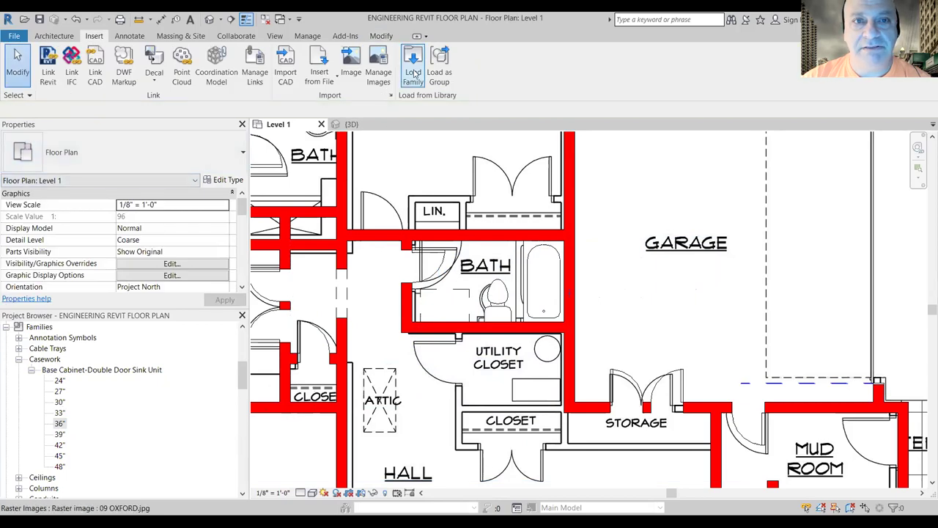
Step: Start loading another family and open the Counter Tops folder of the Casework library
click(415, 71)
click(624, 107)
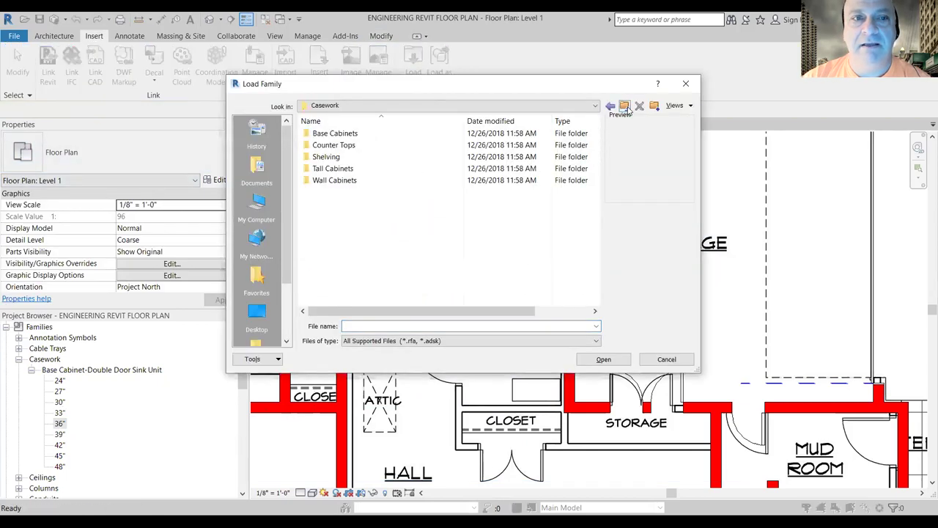
double_click(327, 146)
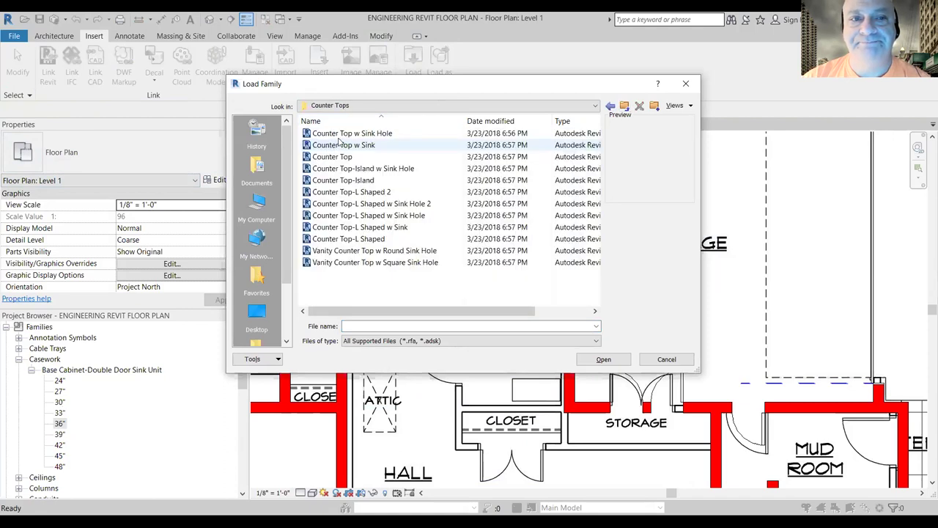
Step: Preview several counter top families and load Vanity Counter Top w Round Sink Hole
click(340, 145)
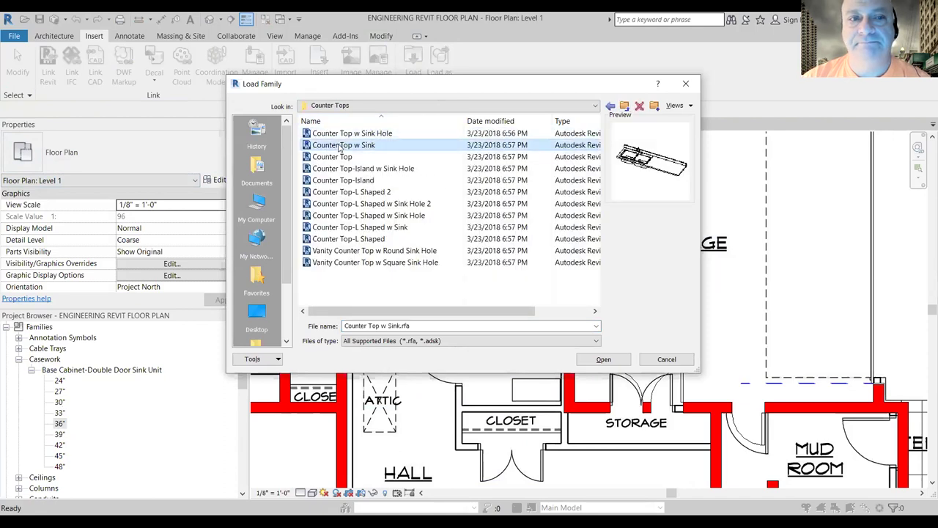
click(339, 156)
click(338, 169)
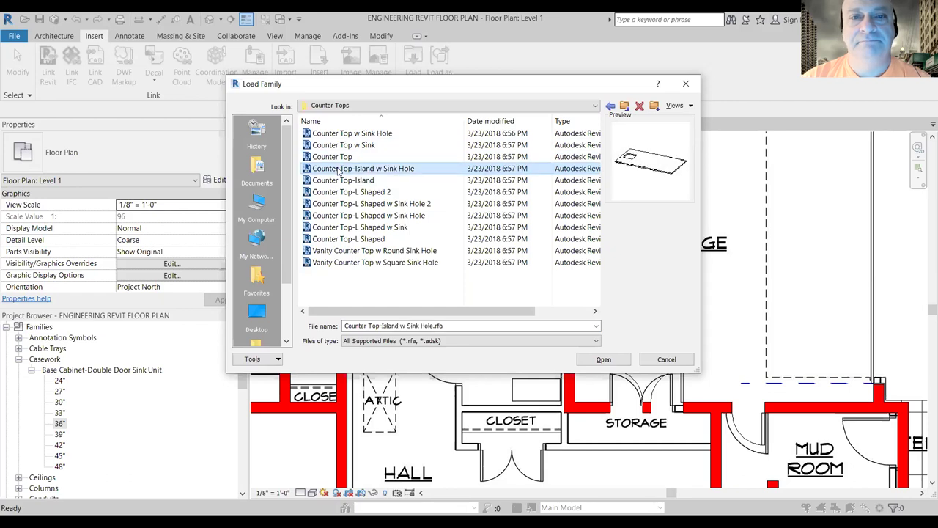
click(336, 180)
click(335, 192)
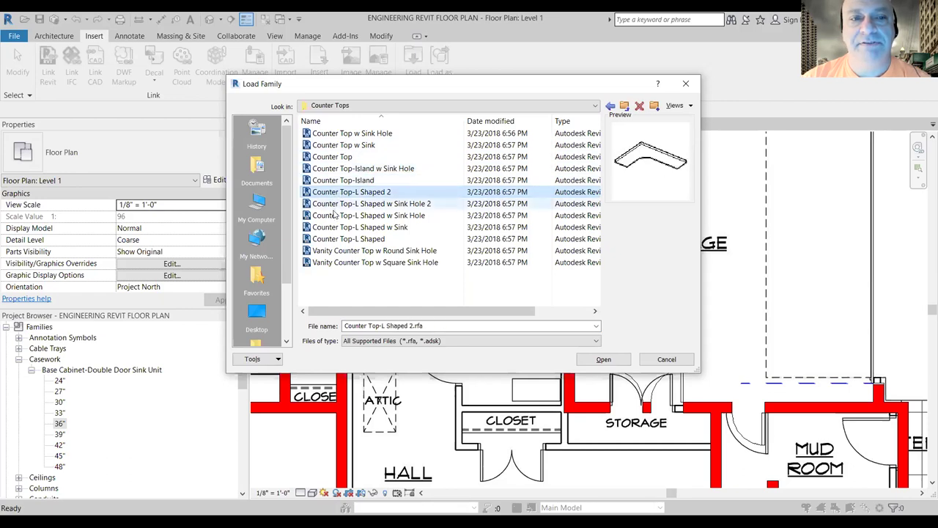
click(383, 252)
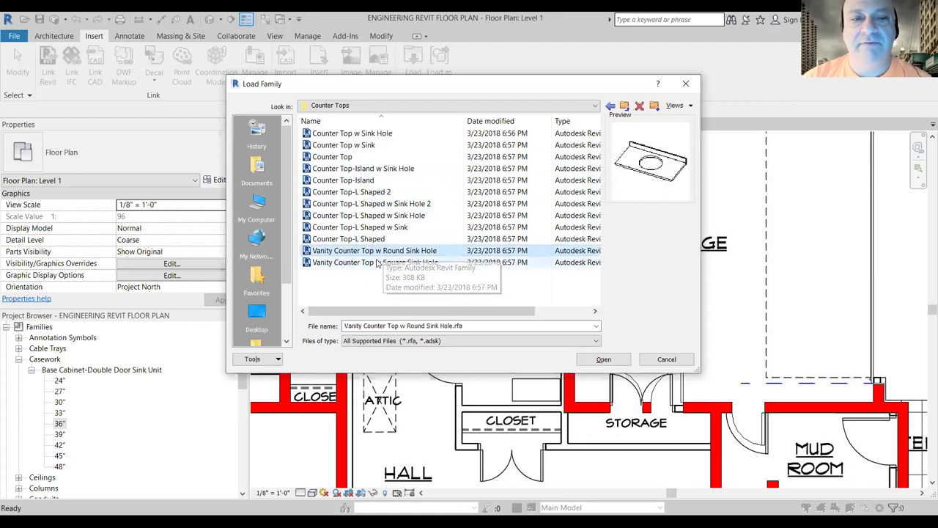
click(379, 261)
click(379, 254)
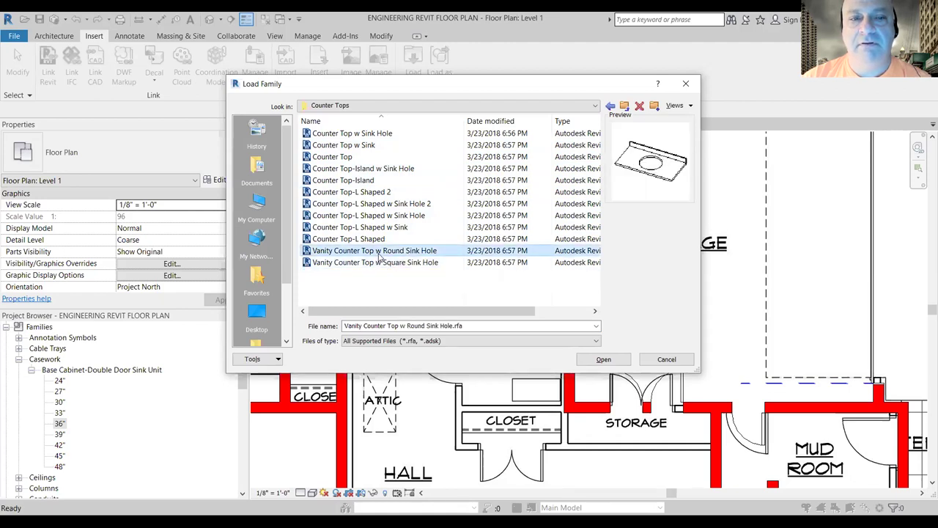
click(601, 360)
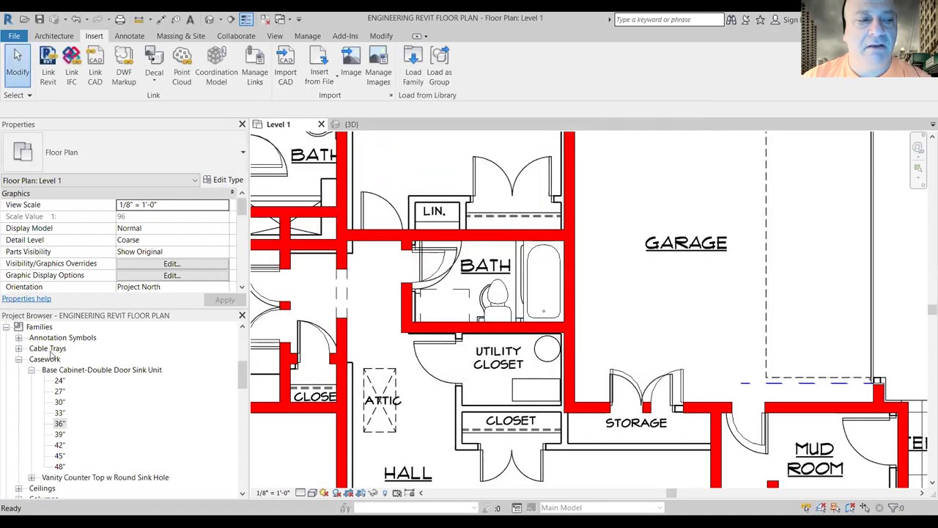
Step: Place the 24" Depth Vanity Counter Top w Round Sink Hole on the sink base cabinet in the bath
double_click(86, 478)
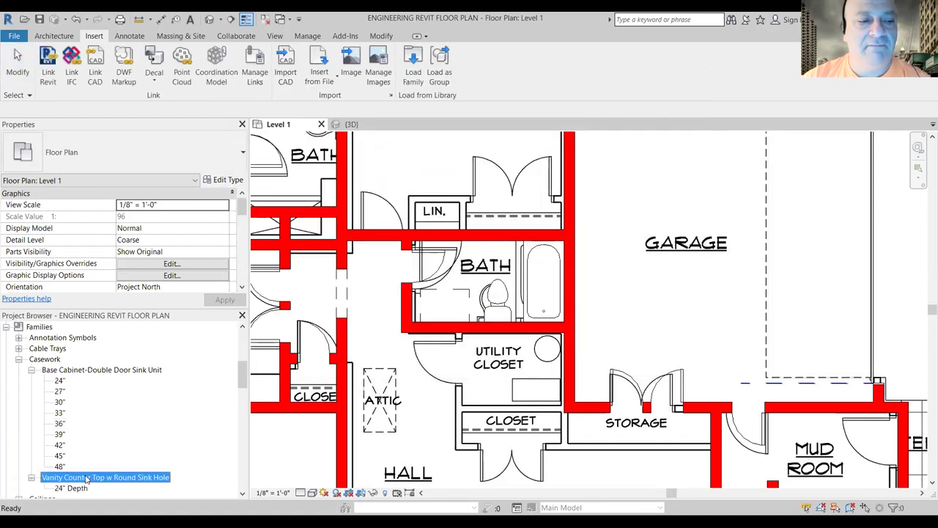
scroll(96, 443, down, 1)
click(72, 456)
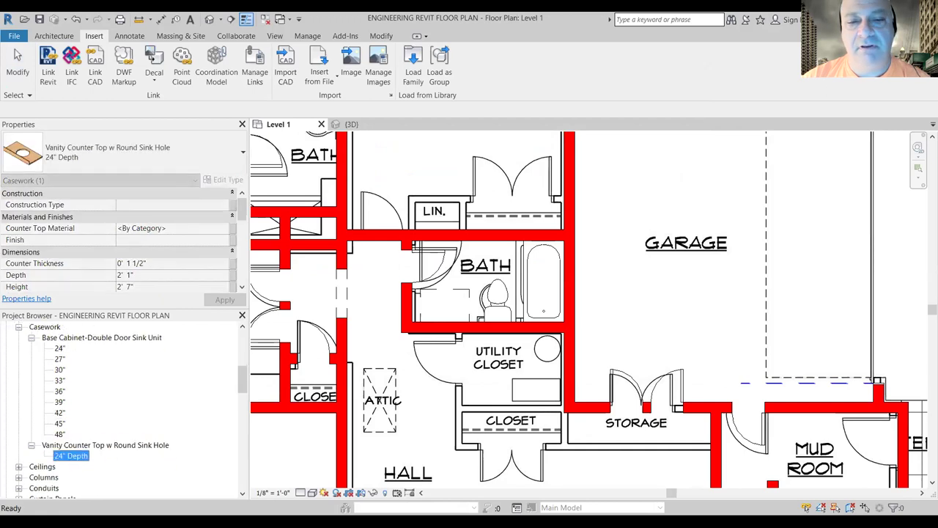
drag(72, 456, 568, 381)
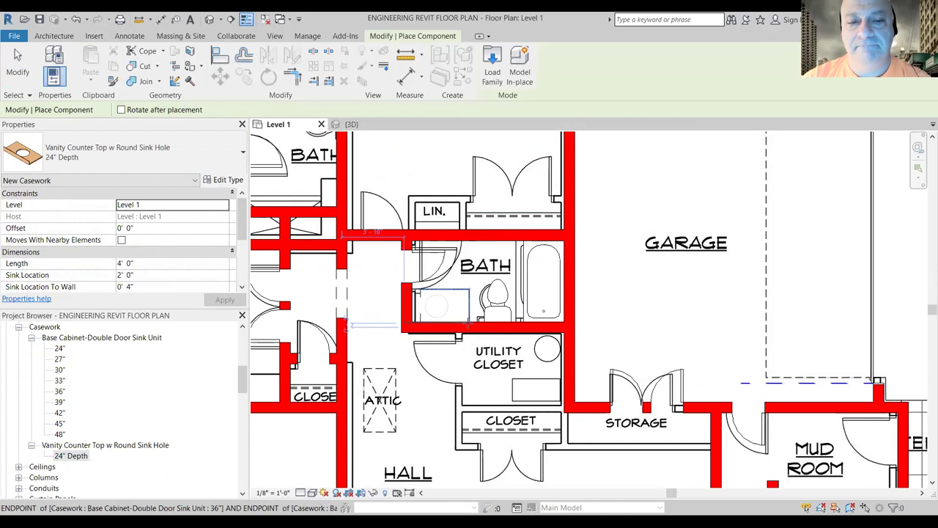
click(467, 323)
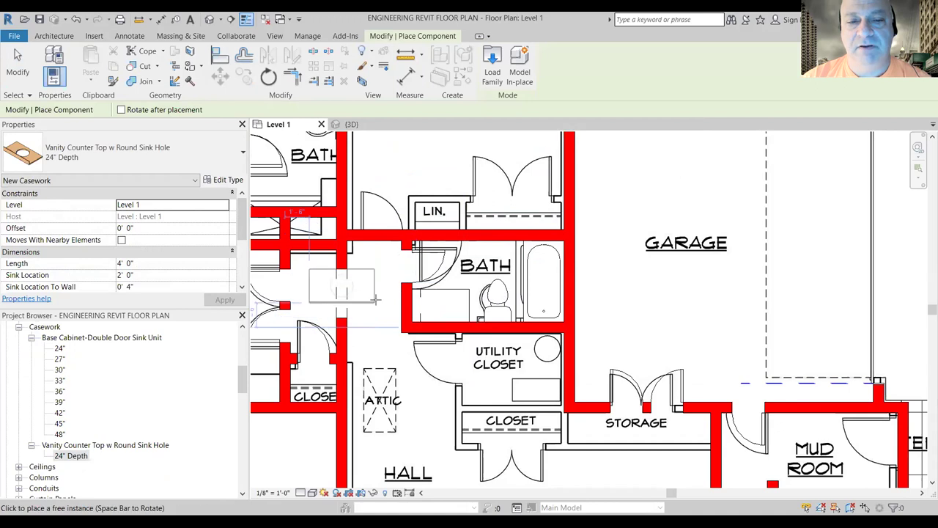
key(Escape)
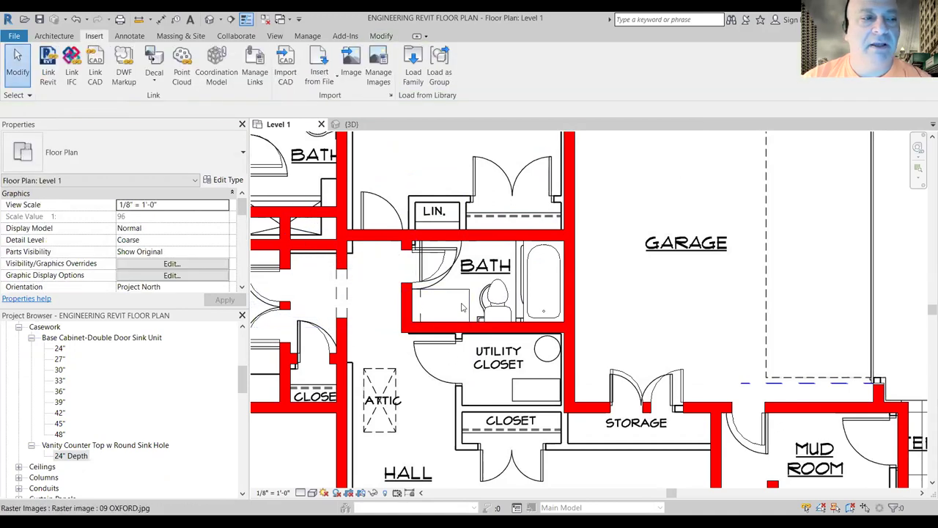
Step: Load the Sink Vanity-Round family from the US Imperial library's Plumbing, Architectural, Fixtures, Sinks folder
click(420, 68)
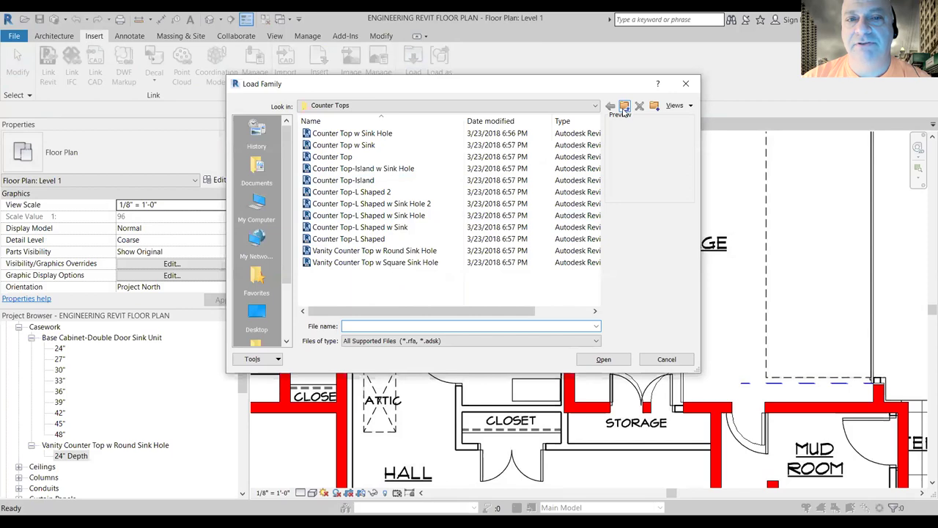
click(624, 107)
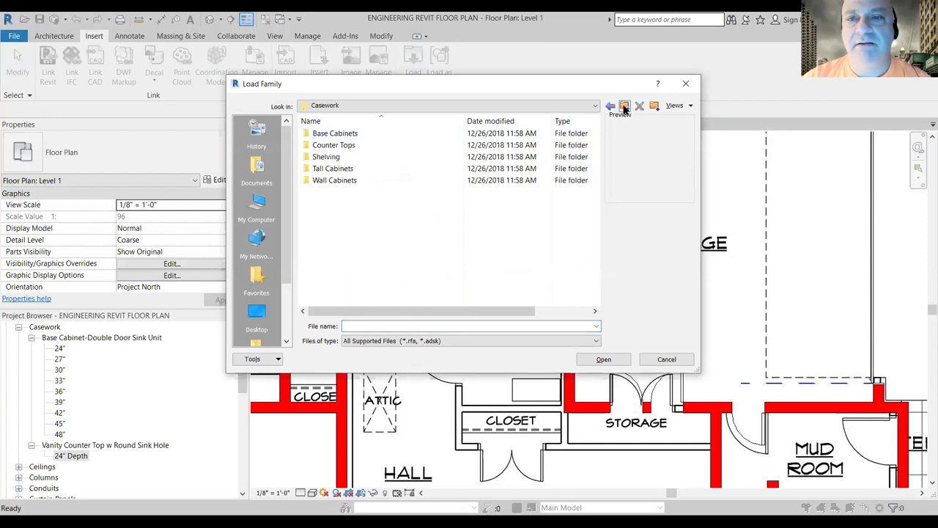
click(624, 107)
scroll(414, 212, down, 4)
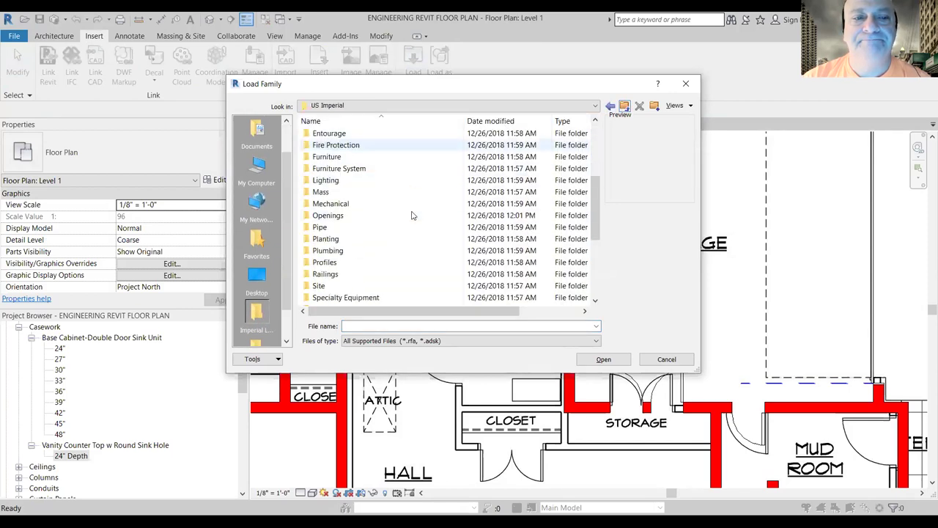
scroll(366, 238, down, 2)
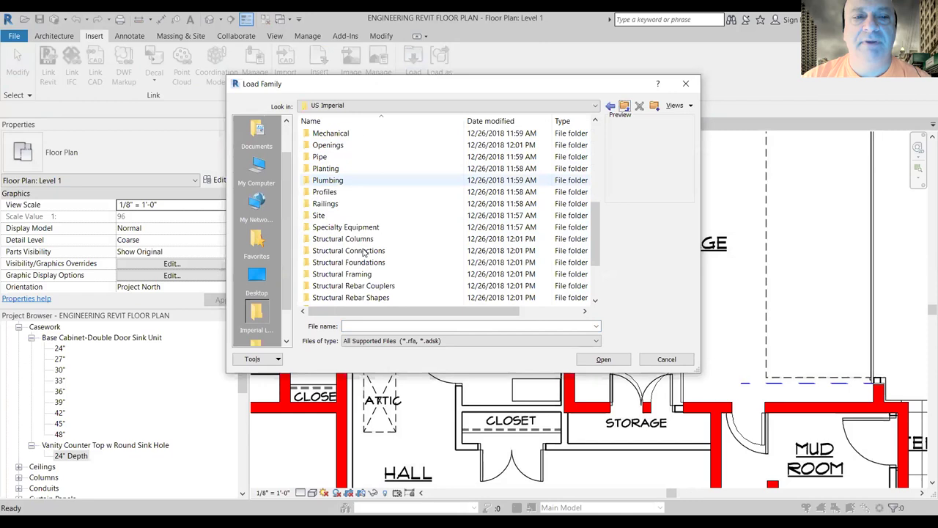
double_click(346, 180)
double_click(336, 133)
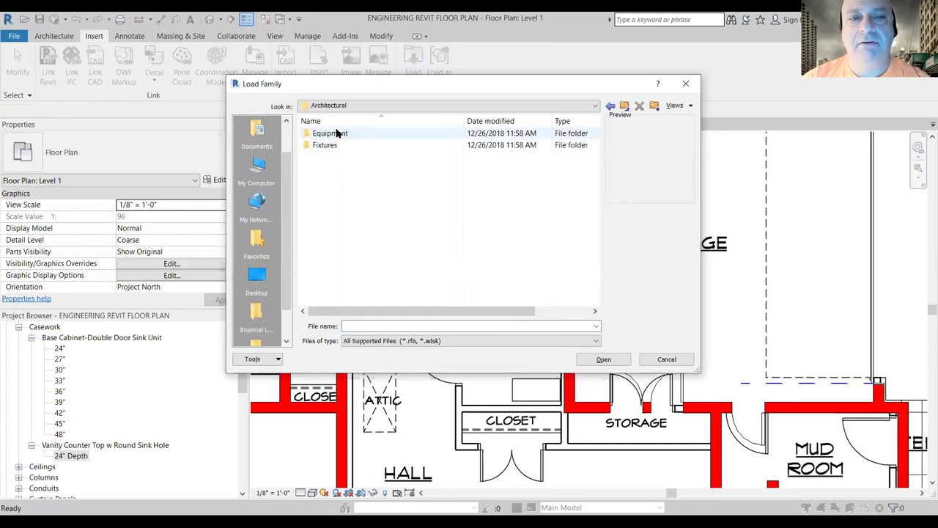
double_click(340, 146)
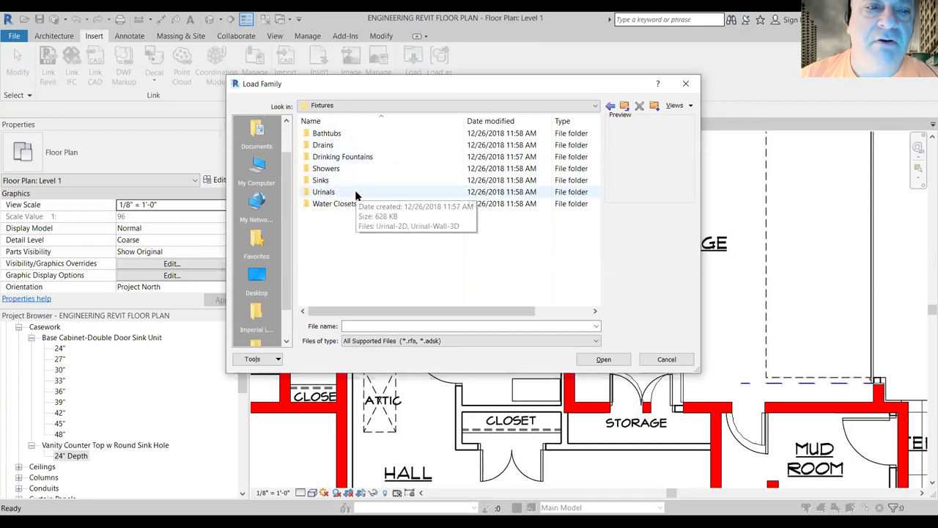
double_click(350, 180)
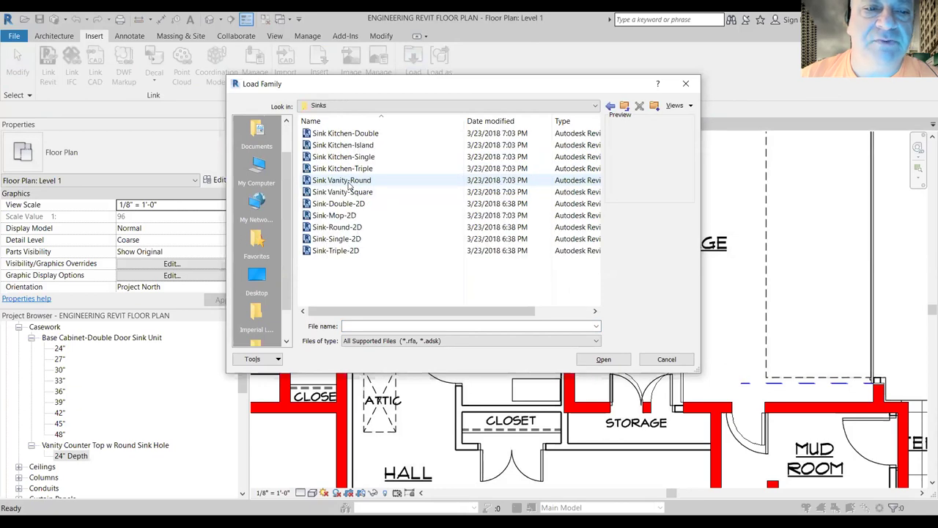
click(350, 183)
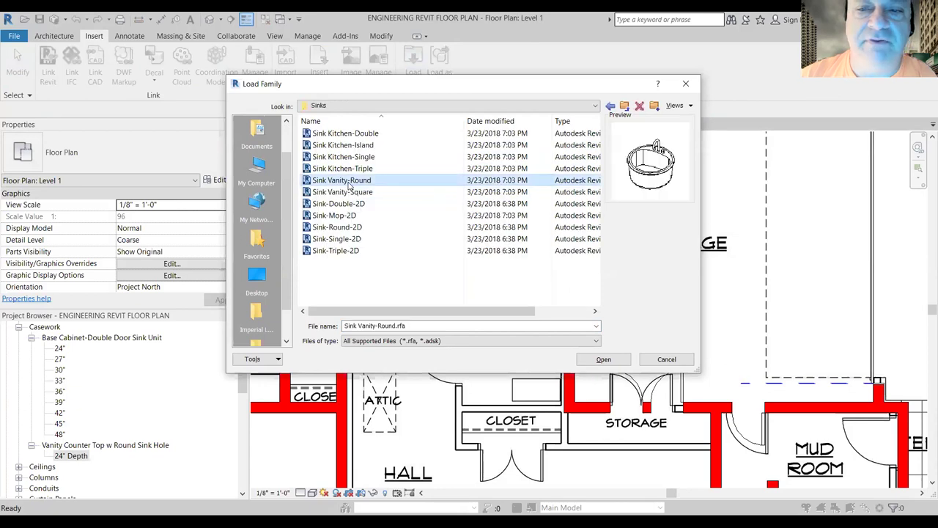
click(603, 359)
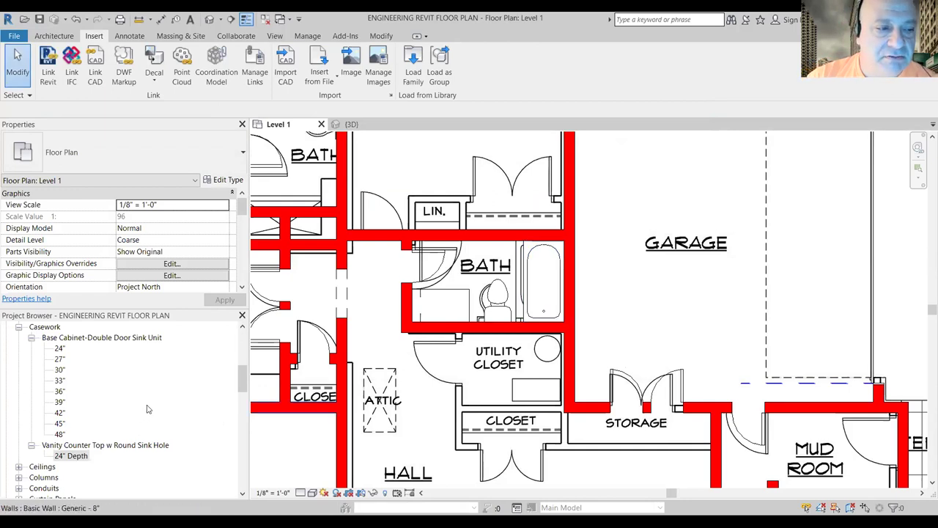
Step: Place a 19" x 19" Sink Vanity-Round in the sink hole of the bath's vanity counter top
scroll(149, 401, down, 1)
drag(238, 380, 224, 462)
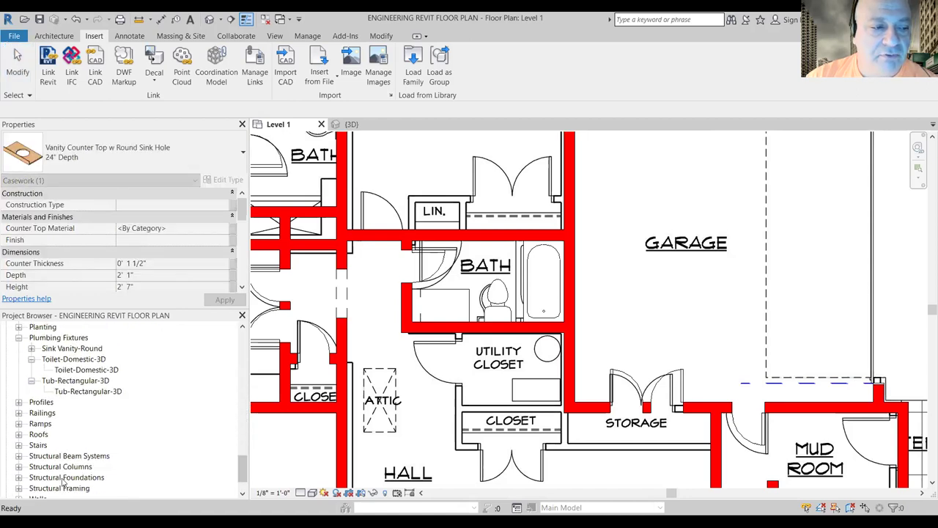
scroll(53, 428, down, 1)
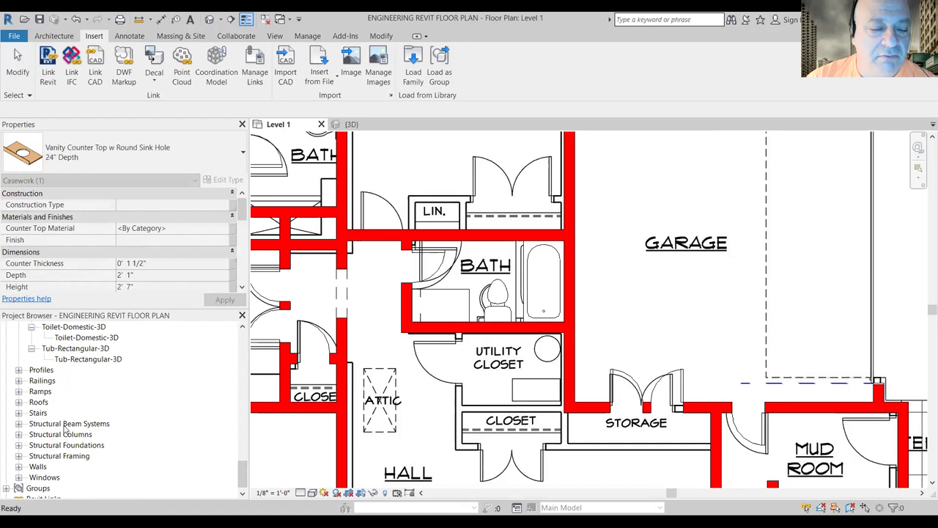
scroll(66, 430, up, 1)
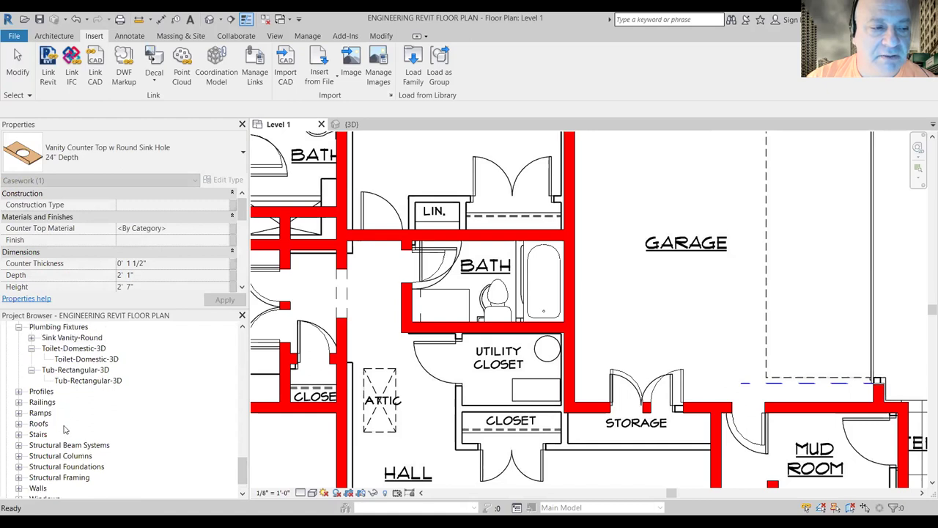
double_click(71, 338)
click(79, 349)
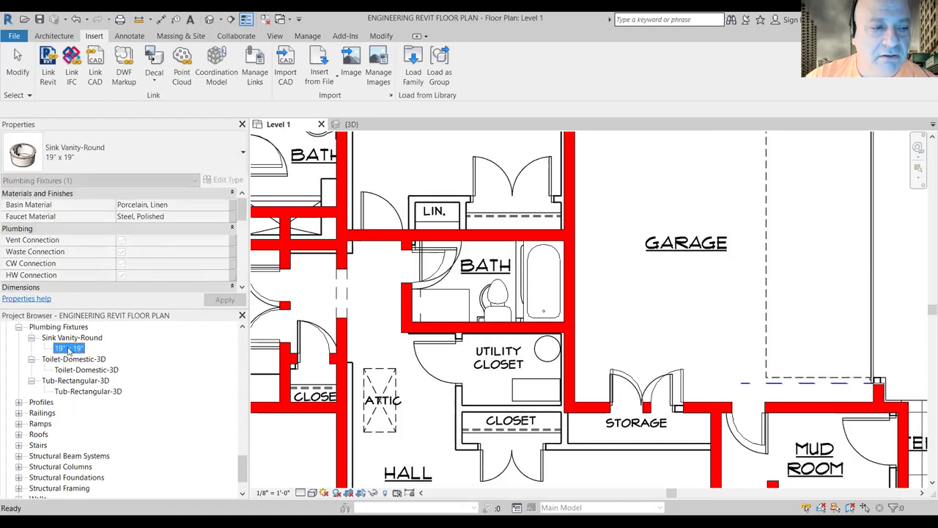
drag(68, 349, 431, 315)
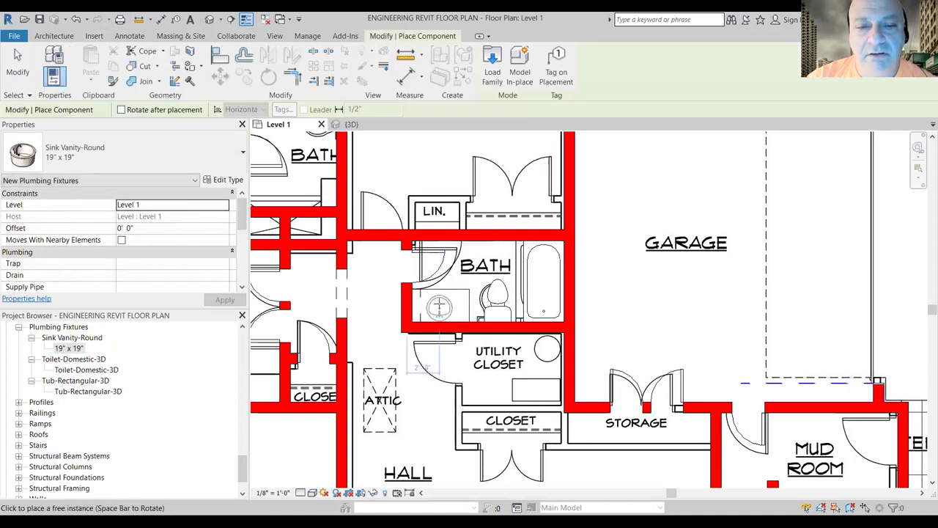
click(437, 306)
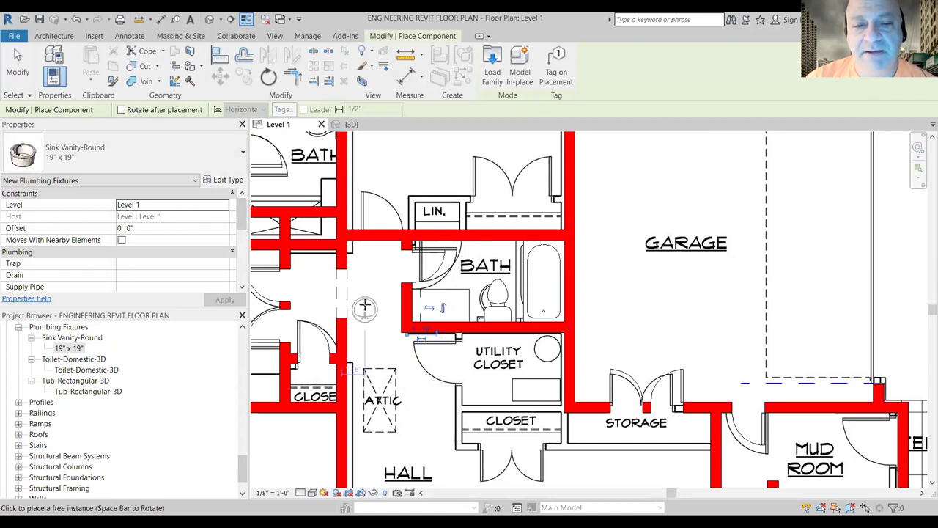
key(Escape)
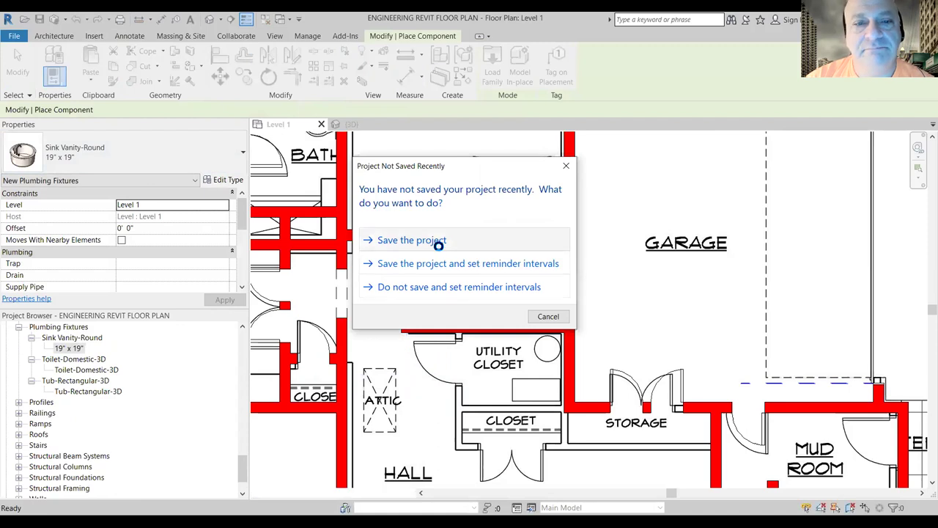
Step: Save the project and switch to the {3D} view of the house
click(435, 243)
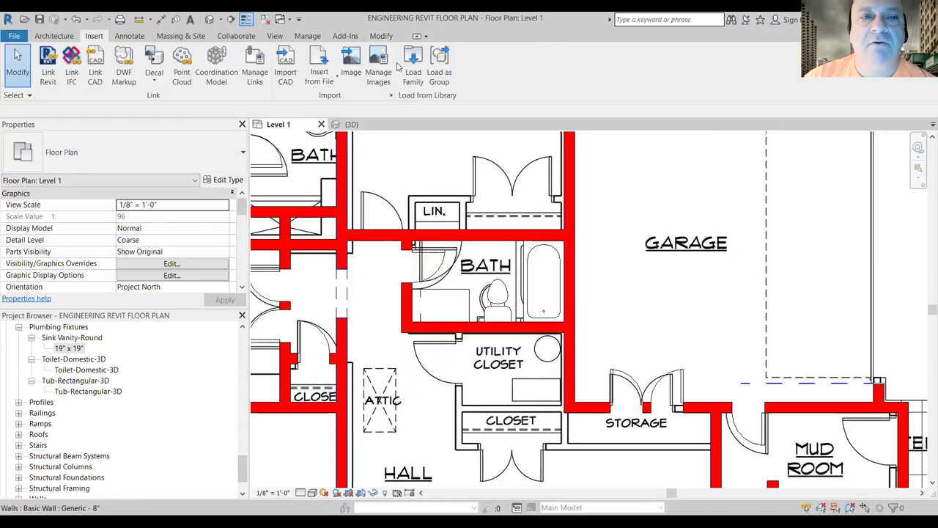
click(351, 124)
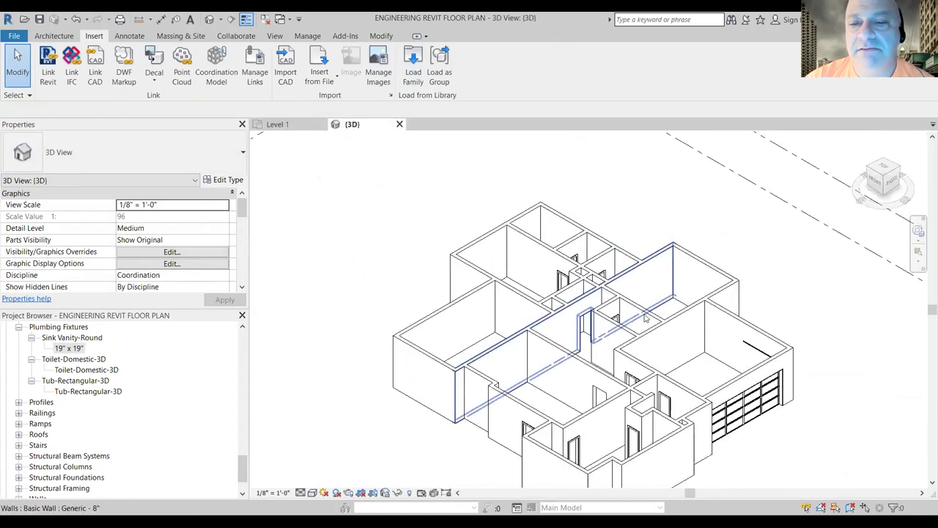
Step: Examine the bath's sink, counter top and base cabinet up close in the 3D view to check how they fit together
scroll(587, 312, up, 2)
scroll(584, 297, up, 2)
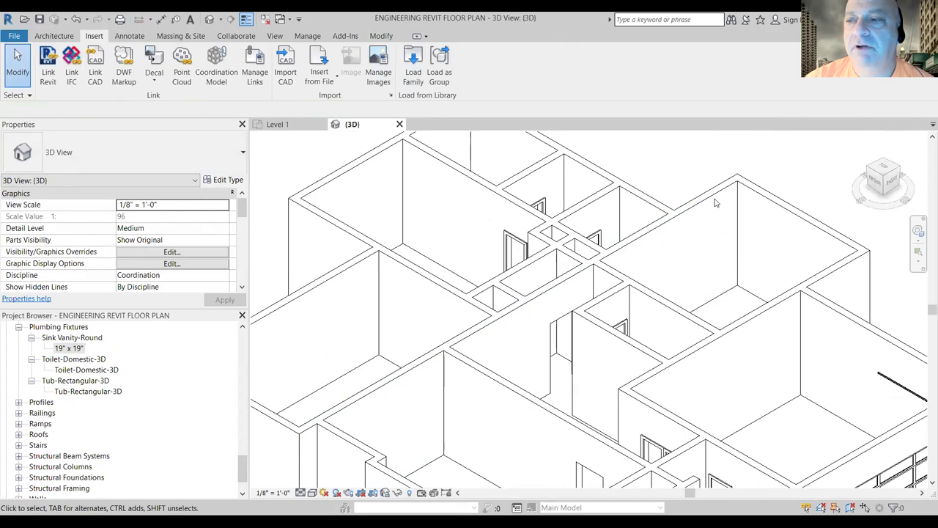
mouse_move(900, 192)
mouse_down()
mouse_move(918, 212)
mouse_move(864, 217)
mouse_move(869, 200)
mouse_up()
middle_drag(735, 447, 581, 242)
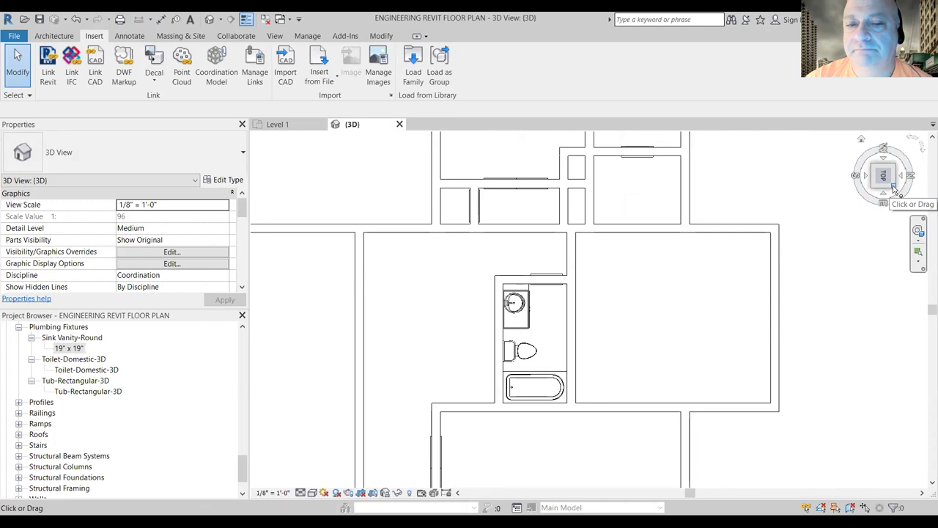
mouse_move(896, 194)
mouse_down()
mouse_move(874, 194)
mouse_move(865, 156)
mouse_up()
scroll(478, 399, up, 2)
scroll(478, 400, up, 4)
middle_drag(555, 439, 551, 380)
click(511, 357)
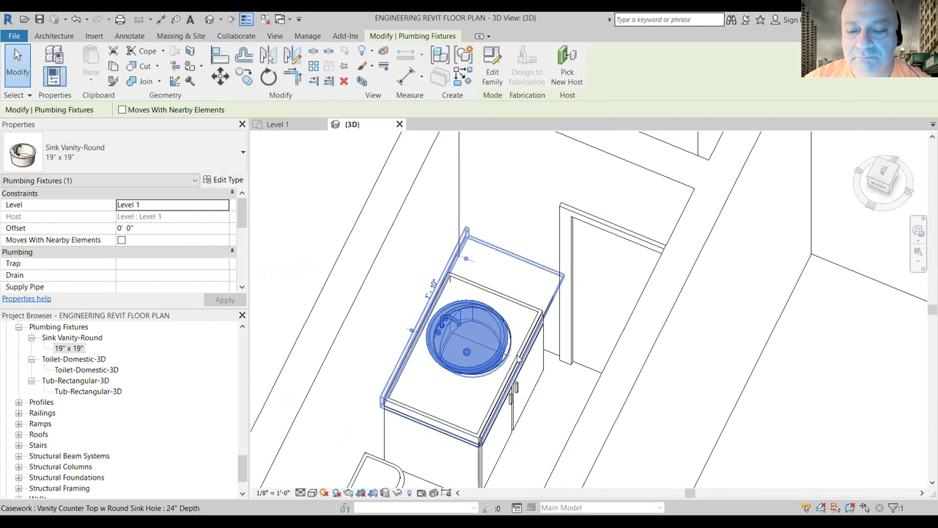
drag(517, 359, 519, 359)
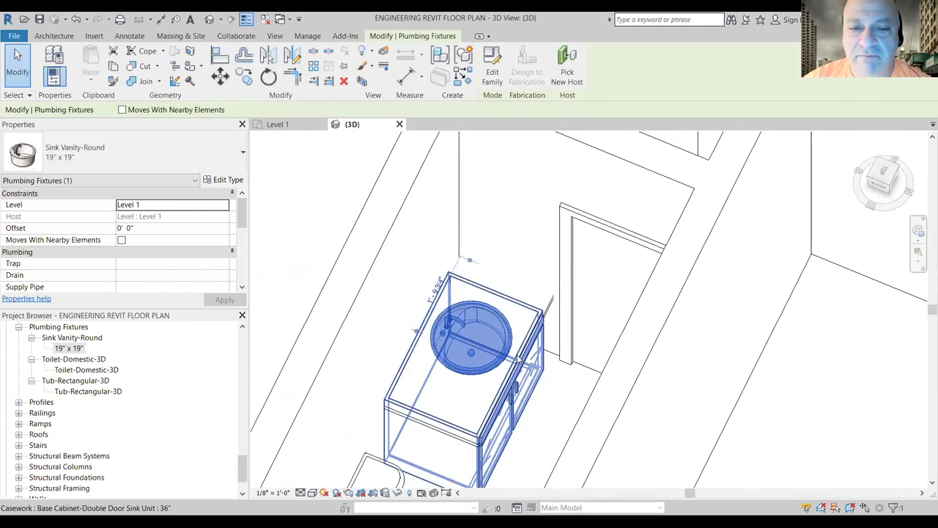
click(540, 392)
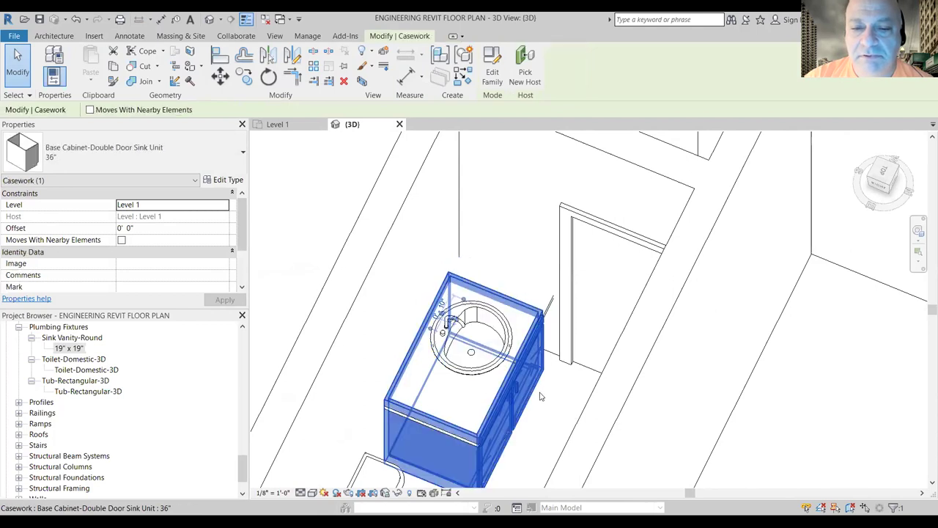
click(832, 409)
Step: Switch the 3D view to a visual style that shows surface colors on the walls and bath fixtures
middle_drag(645, 436, 667, 312)
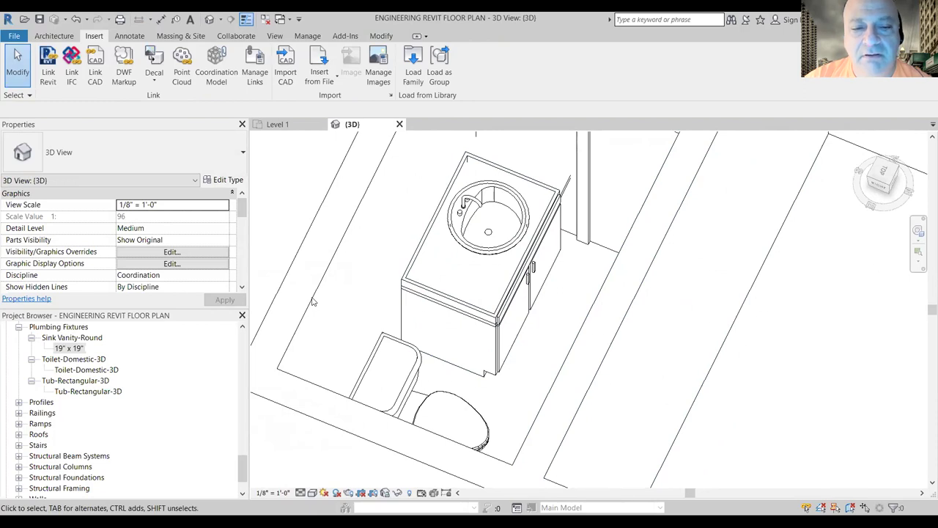
click(311, 493)
click(366, 455)
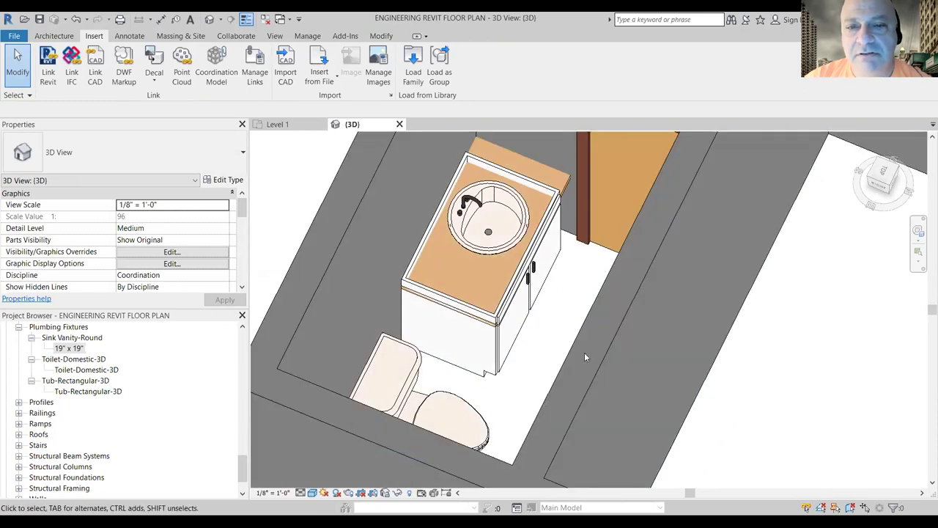
Step: Copy the Height value from the type properties of the 36" Base Cabinet-Double Door Sink Unit, leaving the cabinet type unchanged
click(565, 188)
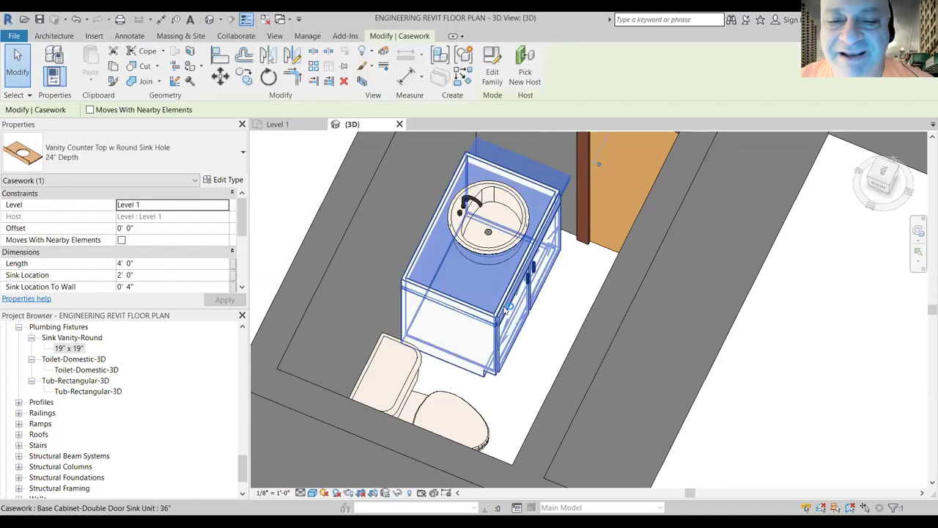
click(497, 348)
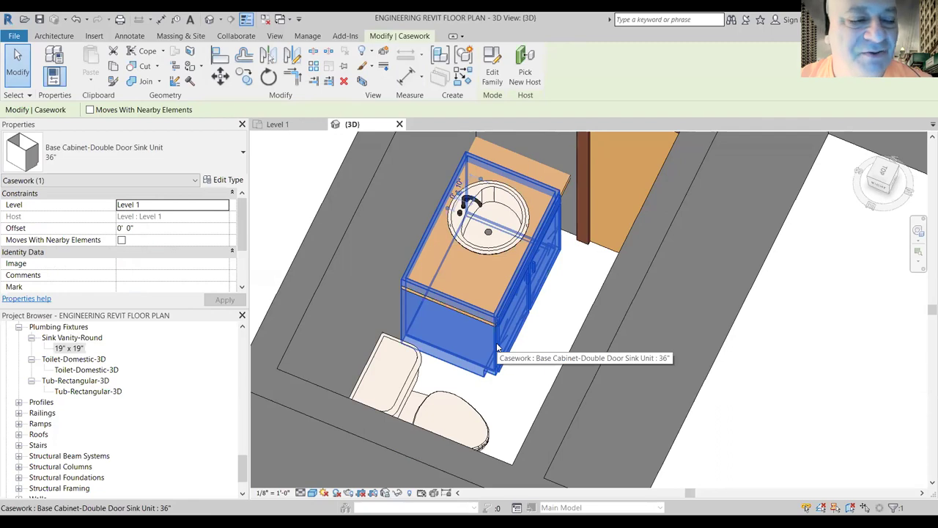
click(565, 189)
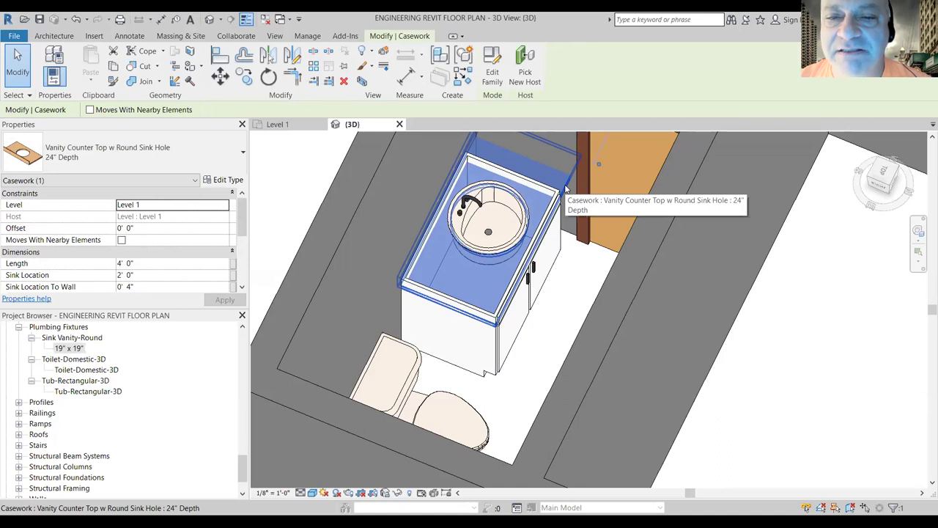
click(501, 354)
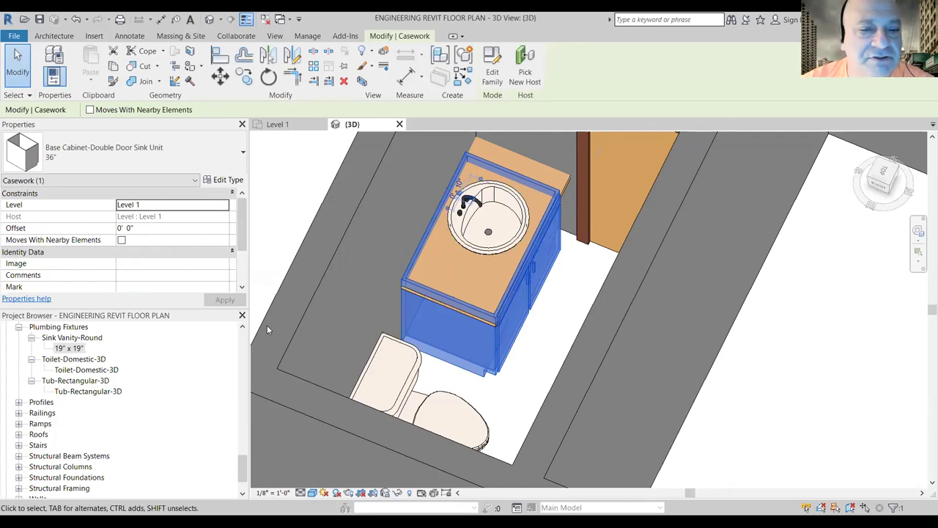
click(227, 181)
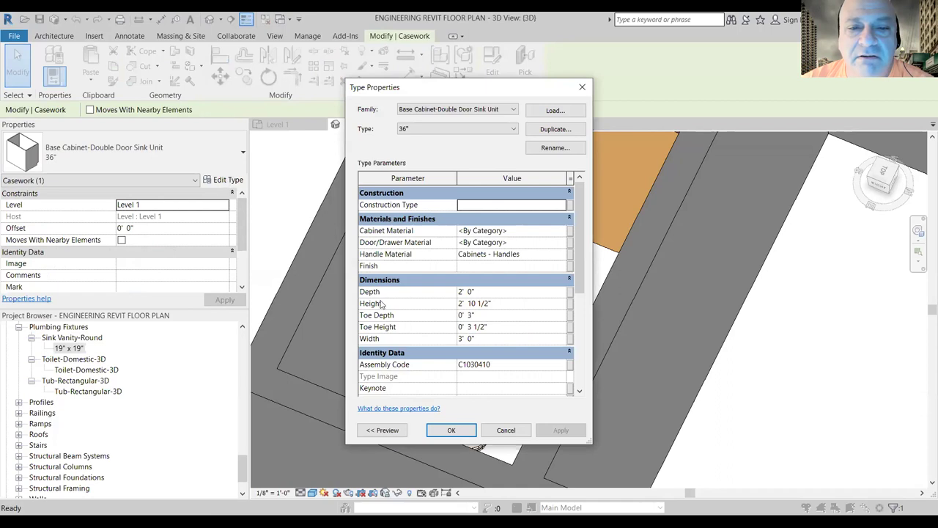
double_click(473, 303)
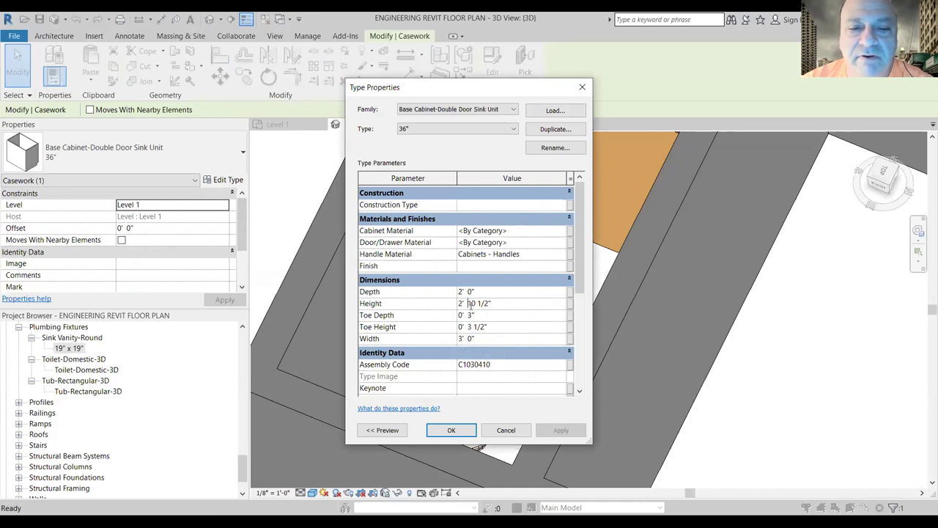
click(474, 304)
drag(496, 303, 426, 305)
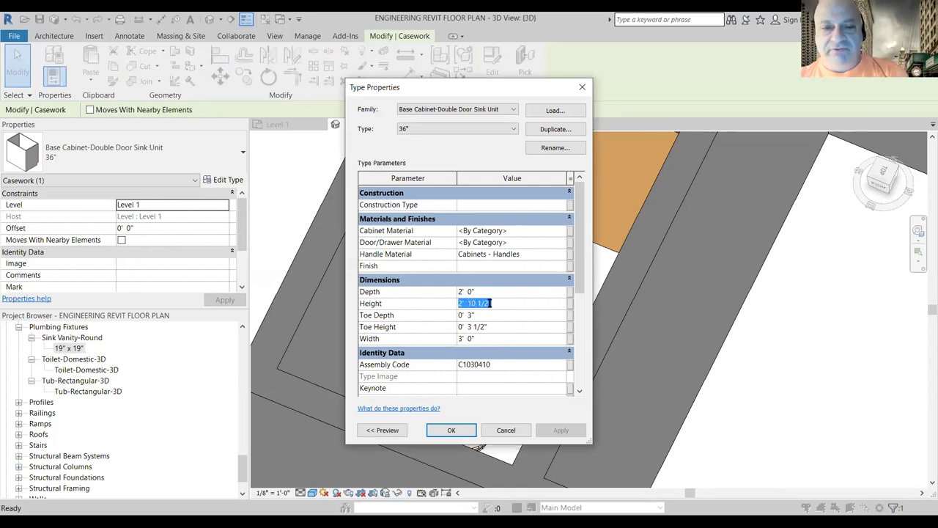
click(511, 431)
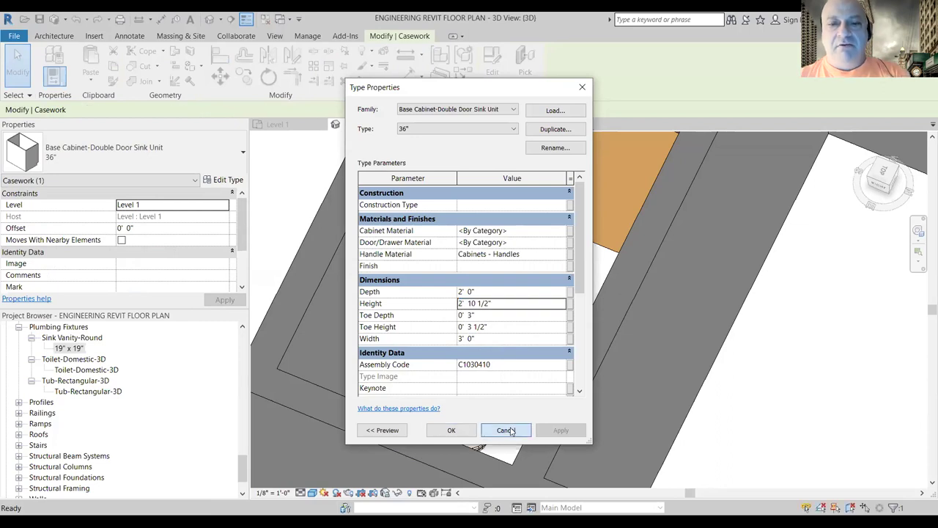
click(511, 431)
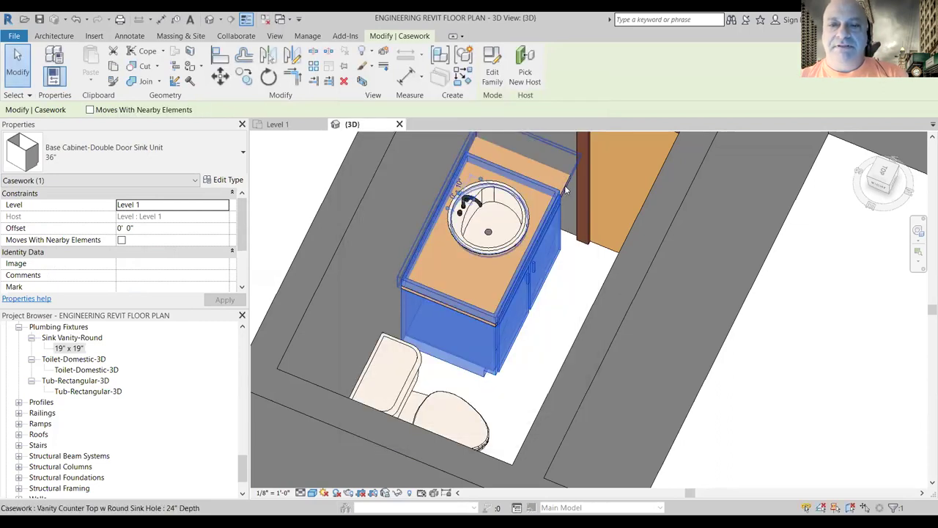
Step: Set the Height of the 24" Depth Vanity Counter Top w Round Sink Hole type to 2' 10 1/2"
click(563, 185)
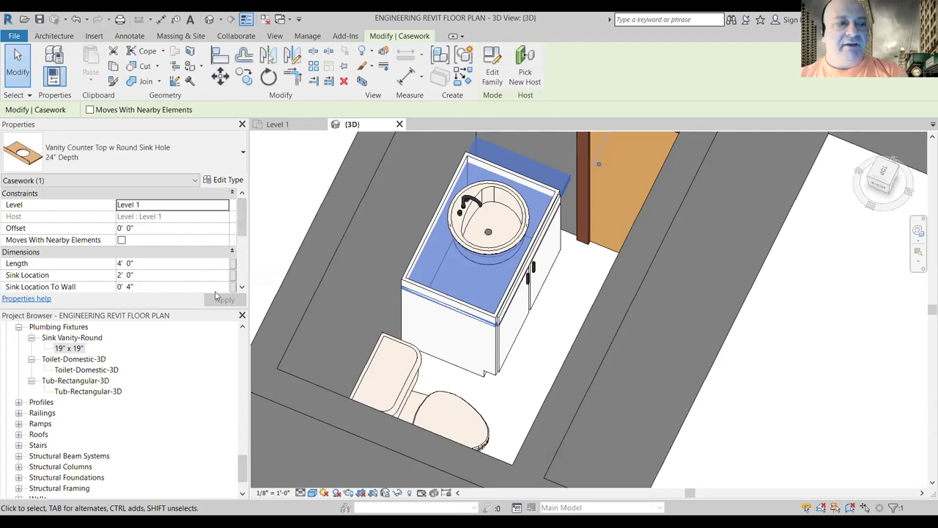
click(242, 288)
click(242, 288)
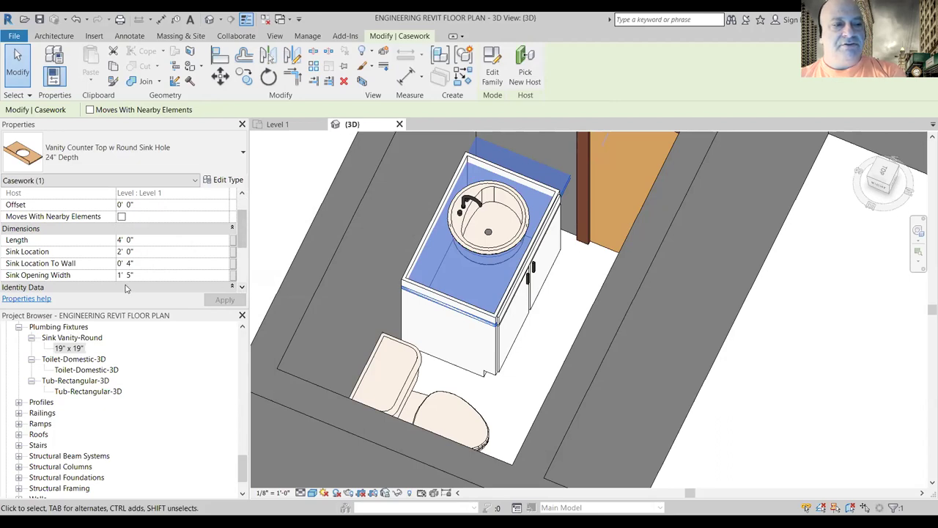
click(224, 180)
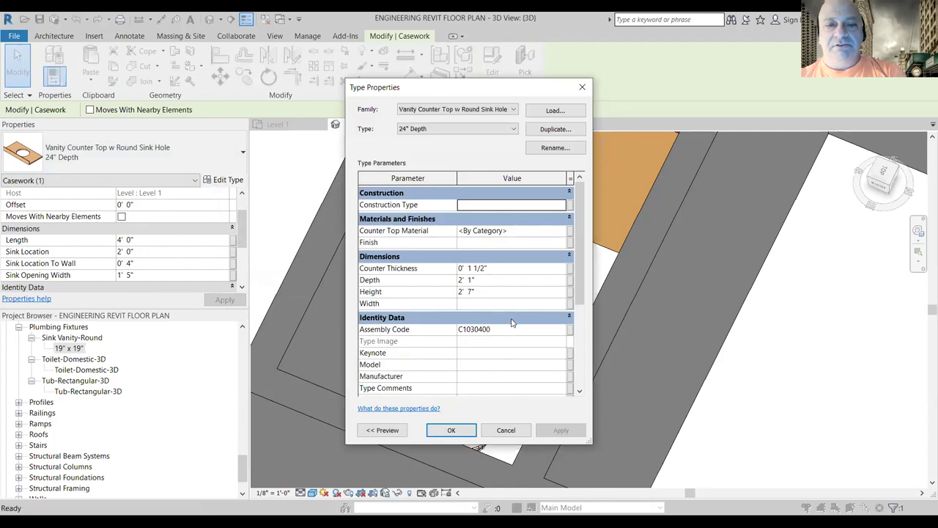
click(468, 292)
drag(476, 292, 441, 295)
text(2' 10 1/2")
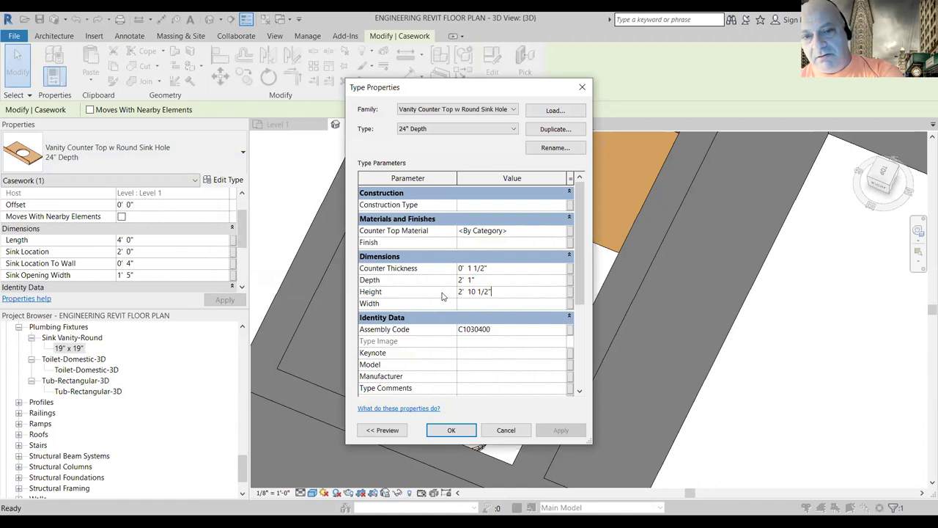
click(557, 430)
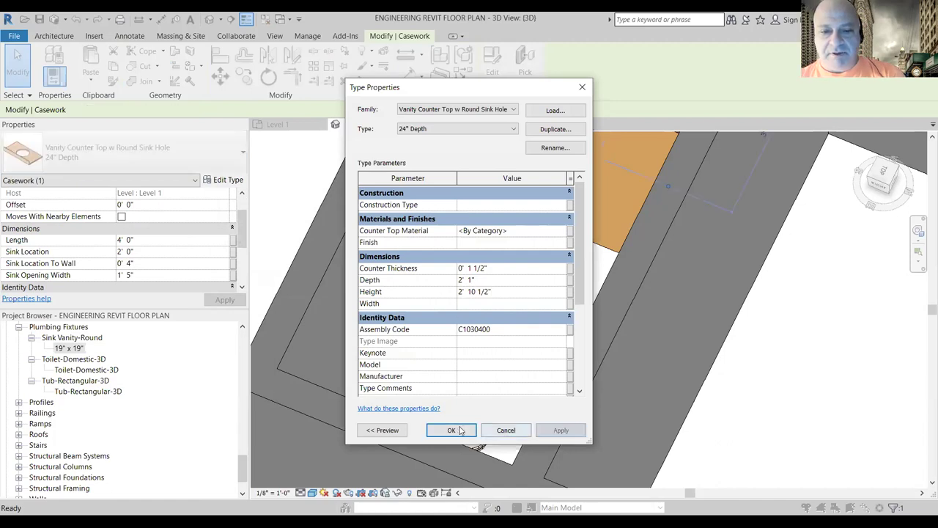
click(452, 431)
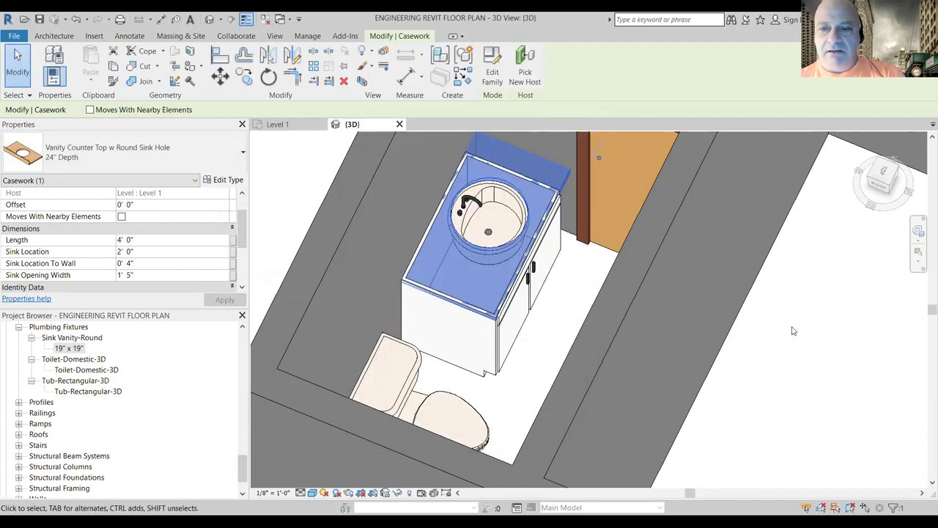
click(800, 332)
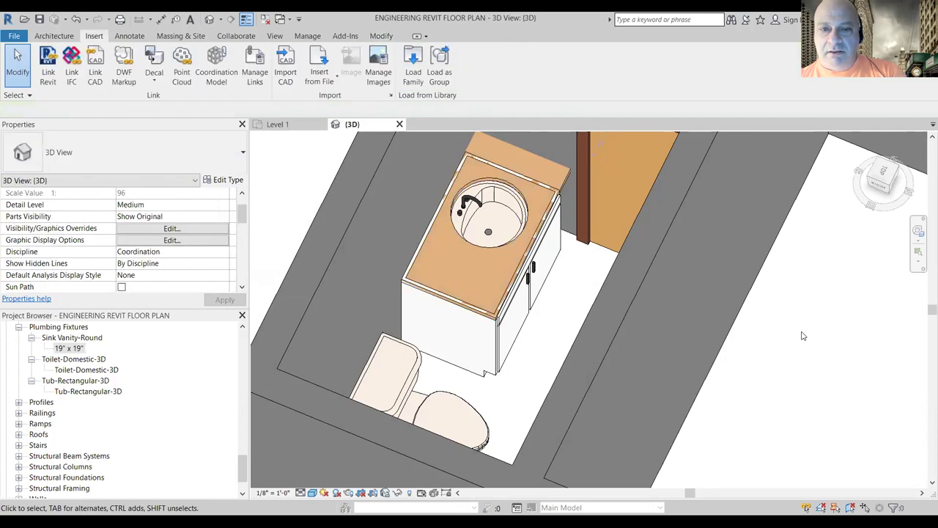
Step: Set the type Height of the bath's 24" Depth vanity counter top to 3' 0"
click(561, 189)
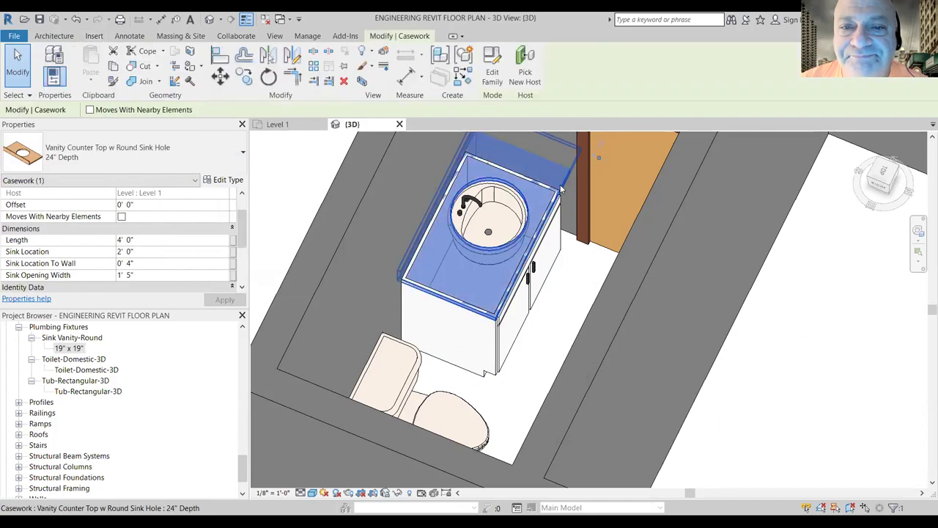
click(228, 179)
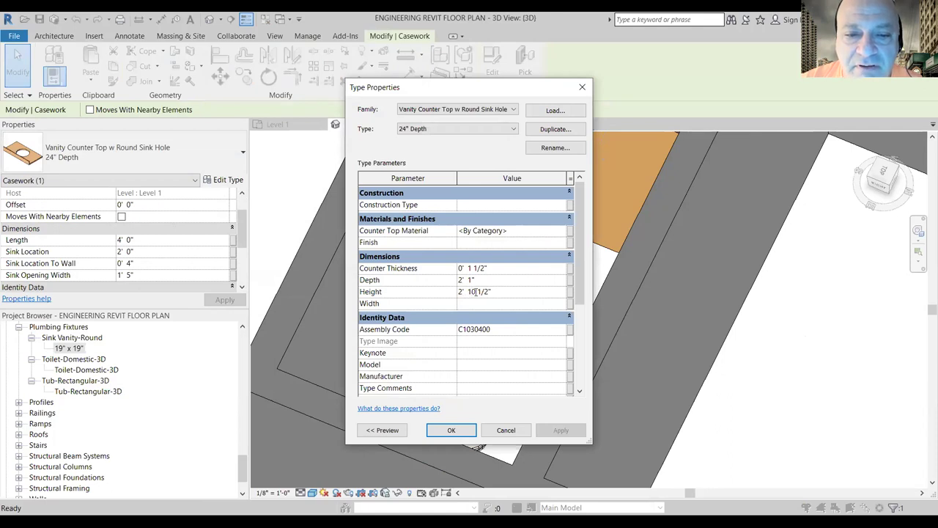
drag(469, 291, 491, 291)
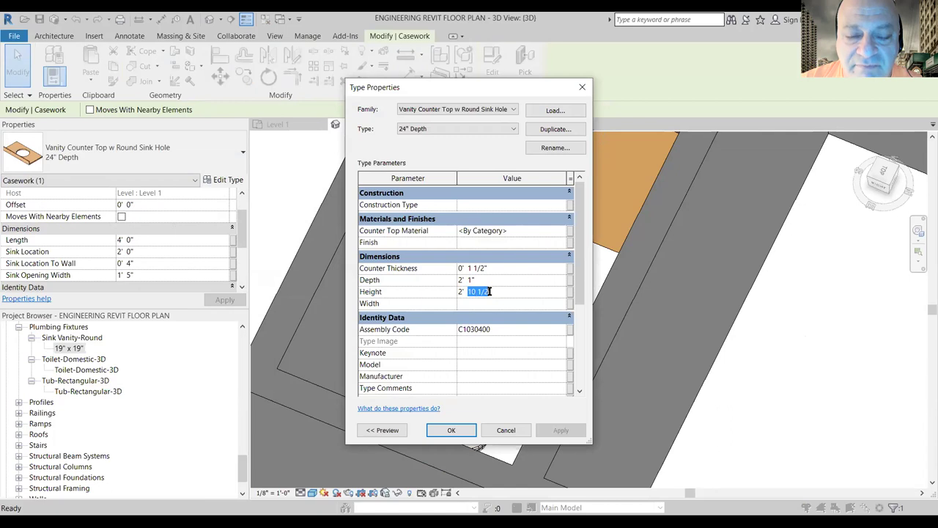
text(12)
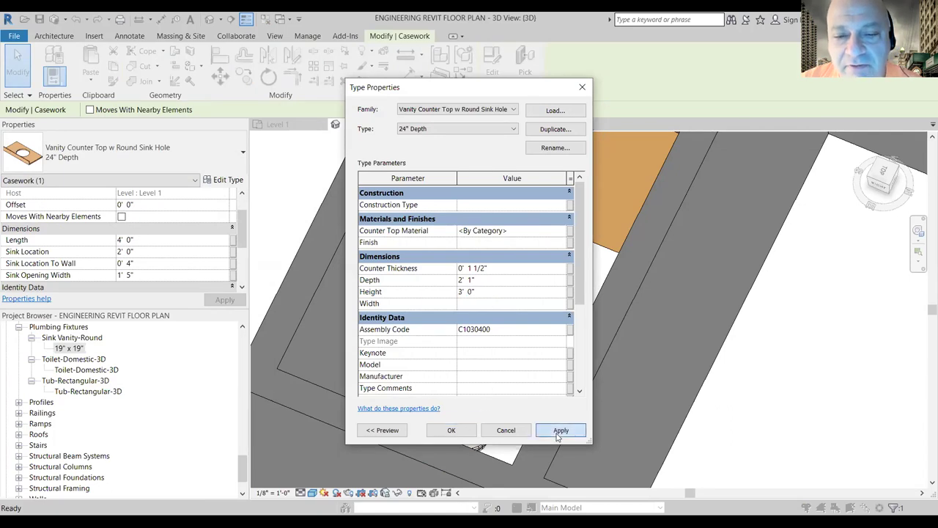
click(560, 430)
click(452, 430)
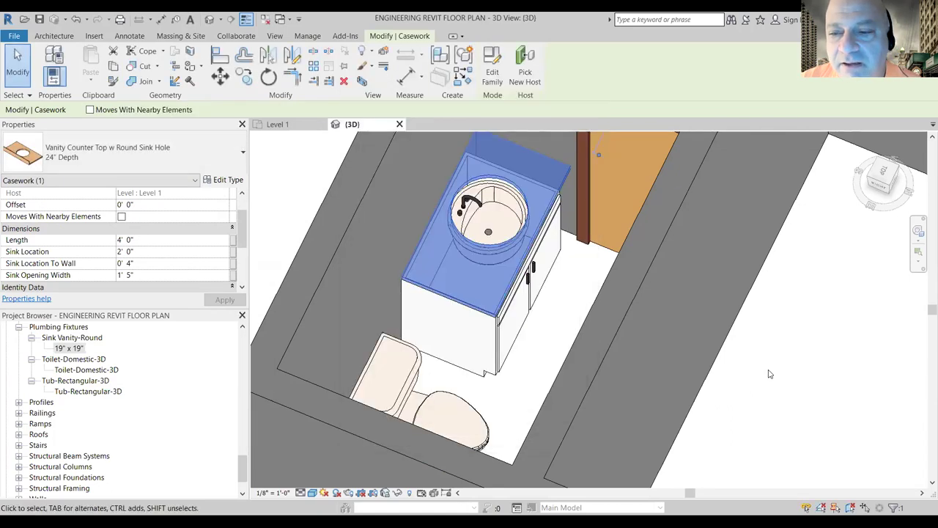
key(Escape)
Step: Set the Top Of Counter dimension of the 19" x 19" Sink Vanity-Round type to 3' 0" and view the finished vanity
click(476, 198)
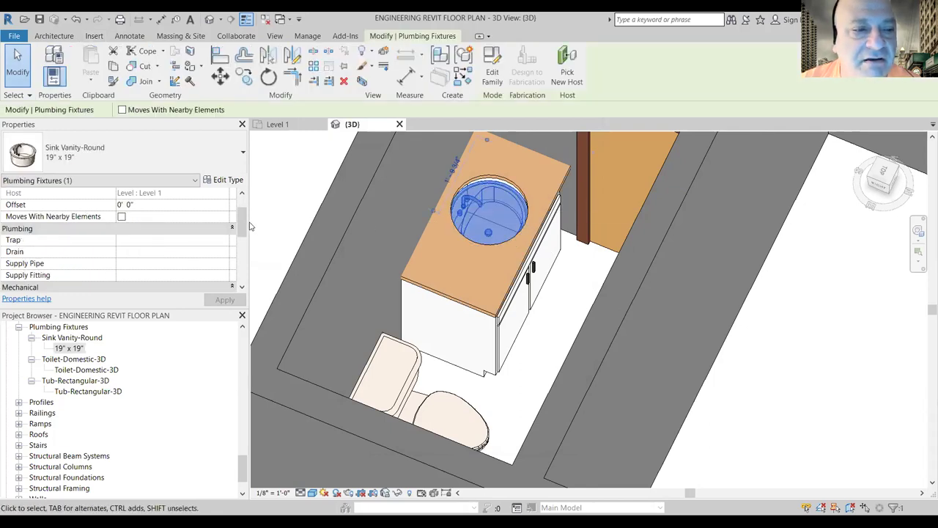
click(223, 181)
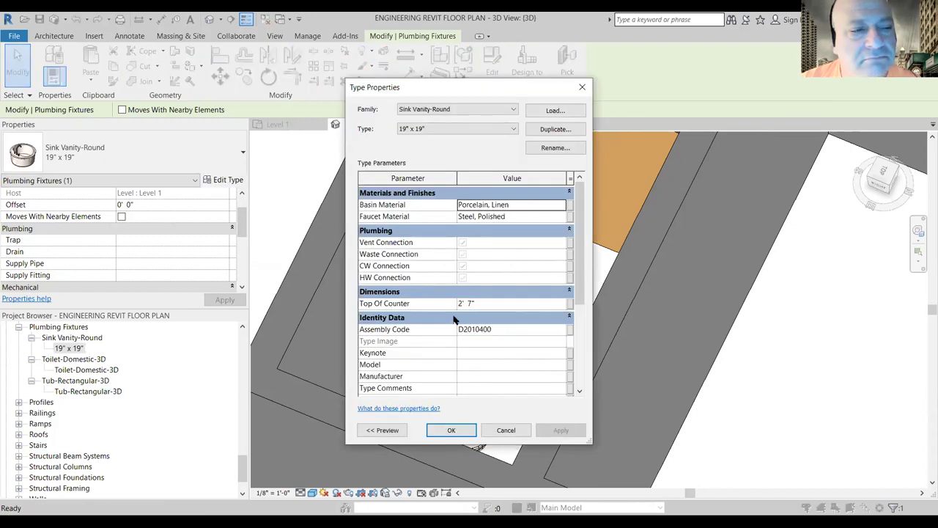
double_click(461, 304)
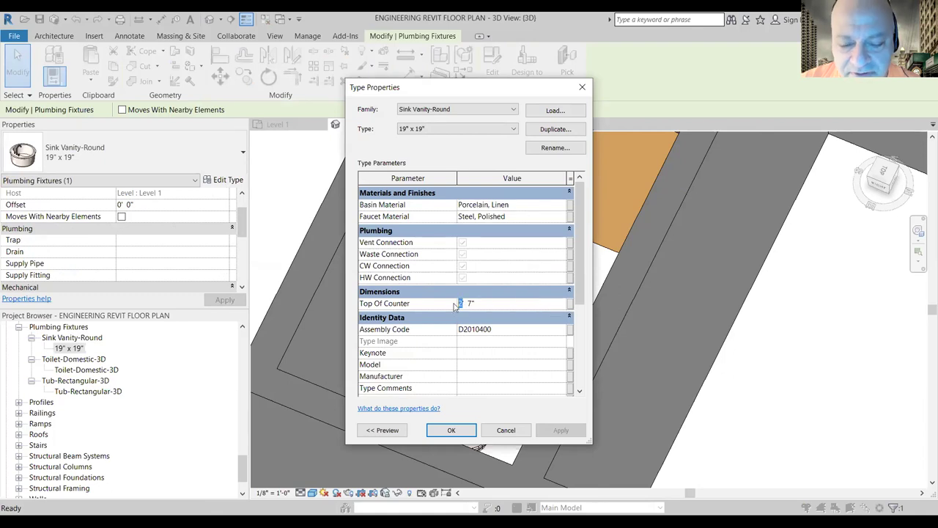
text(3)
mouse_move(478, 304)
mouse_down()
mouse_move(456, 304)
mouse_move(467, 303)
mouse_up()
text(0)
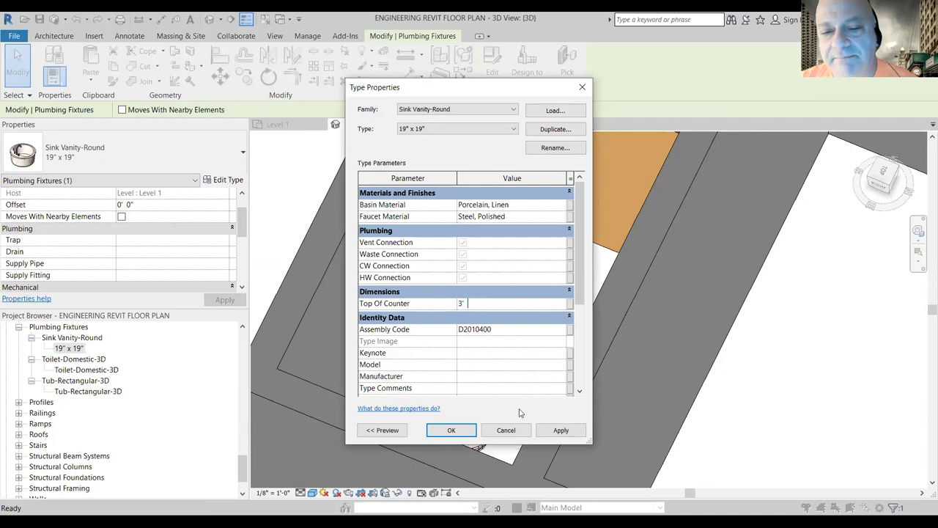
click(559, 431)
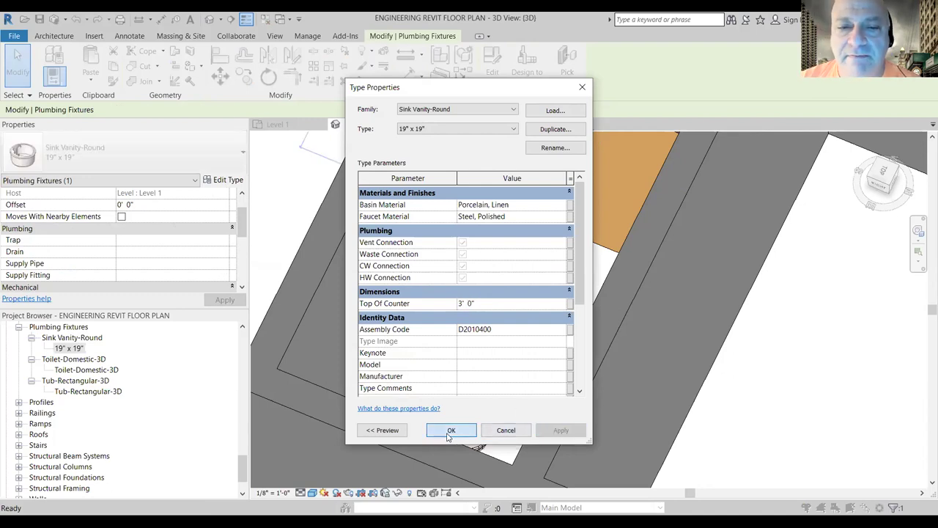
click(449, 431)
click(831, 354)
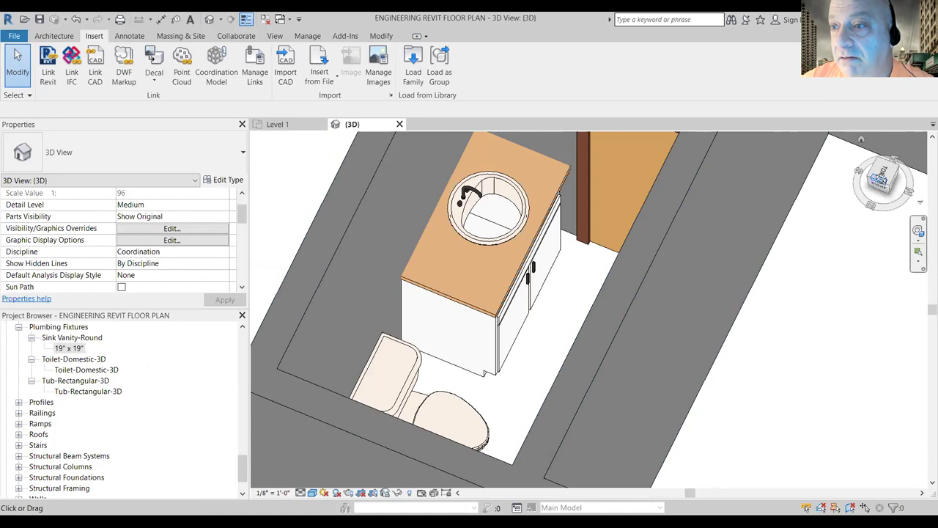
click(884, 178)
click(883, 179)
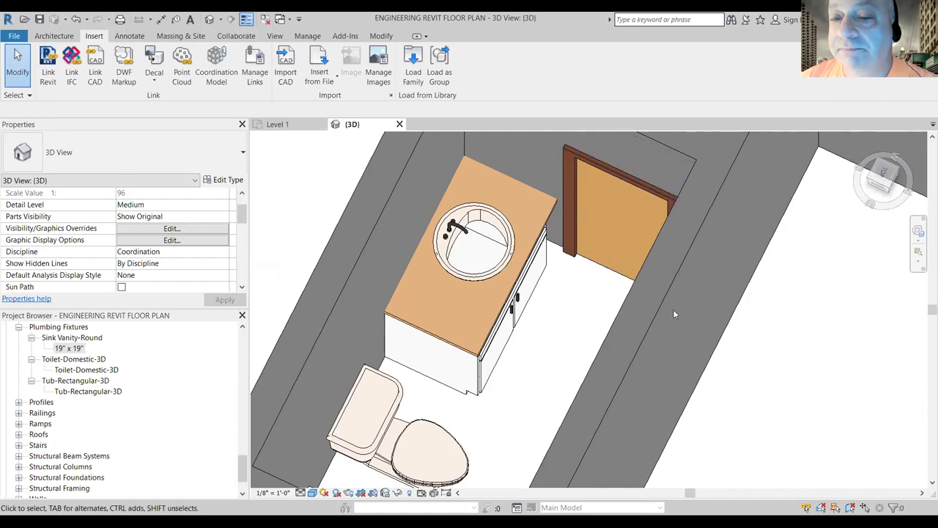
Step: On the Level 1 plan, trace Generic - 8" walls around the linen and bedroom closets, from the bath's upper wall to the garage wall
drag(242, 469, 243, 342)
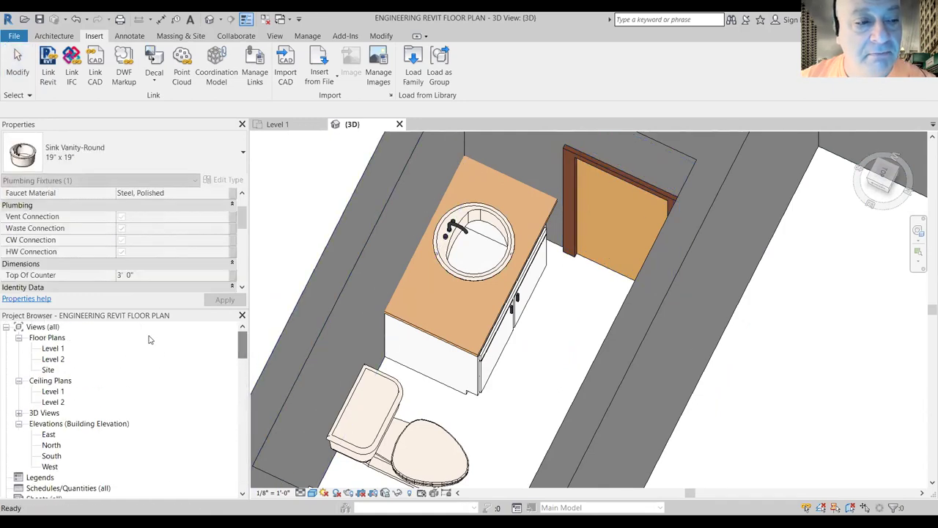
click(44, 348)
double_click(44, 348)
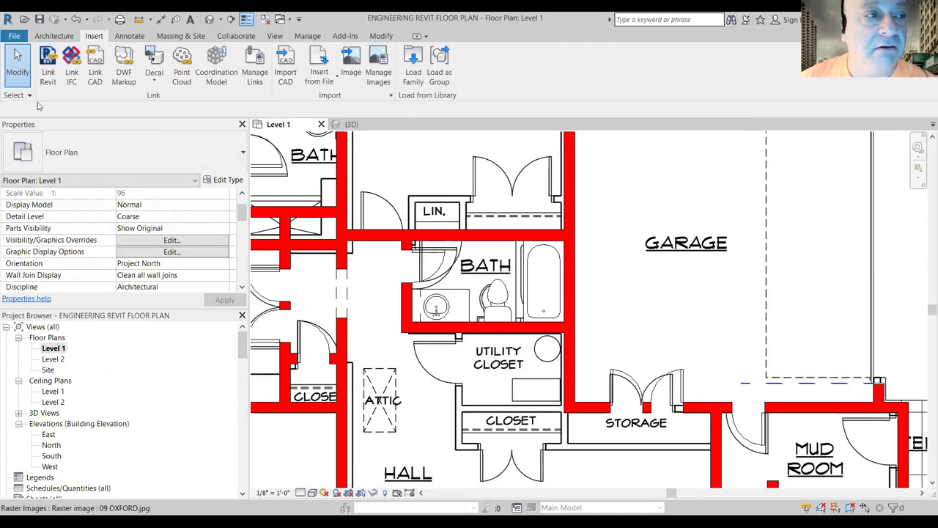
click(53, 36)
click(49, 62)
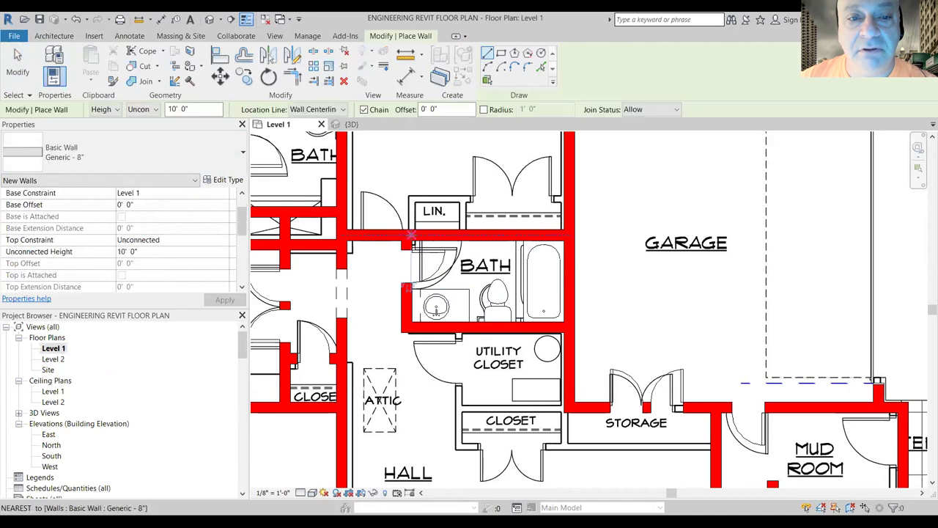
click(405, 236)
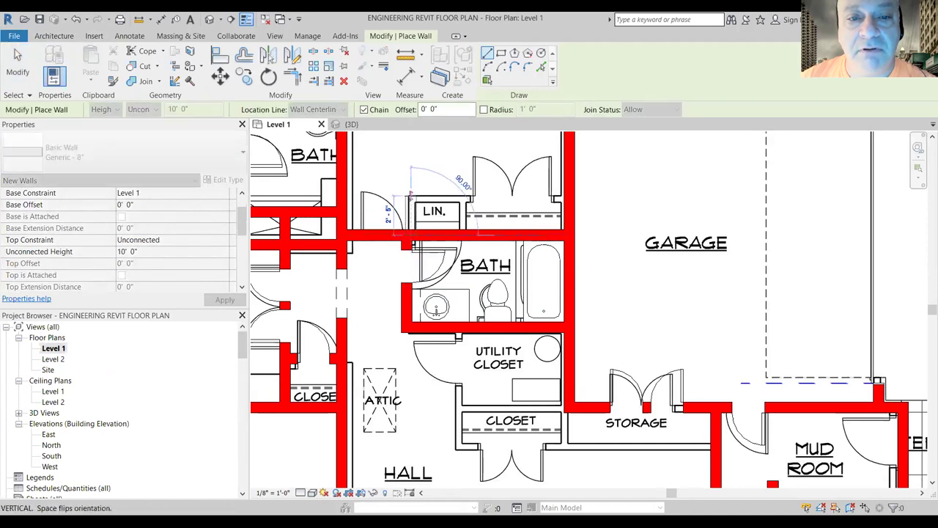
click(410, 195)
click(569, 195)
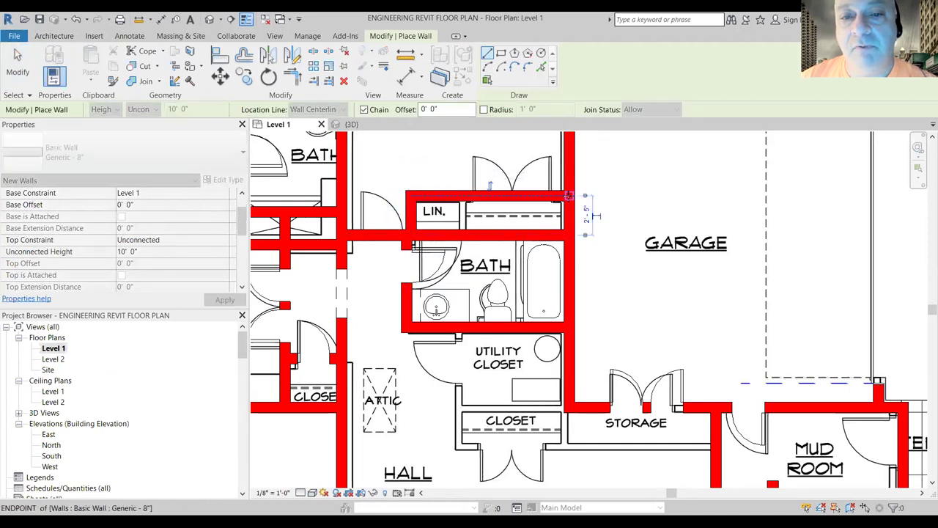
key(Escape)
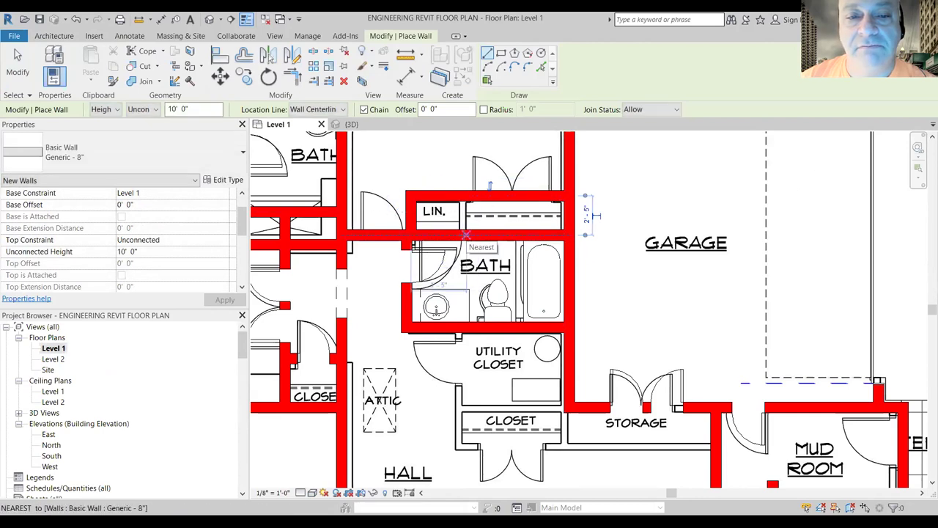
Step: Draw the dividing wall between the linen closet and the bedroom closet, down to the bath's upper wall
click(463, 139)
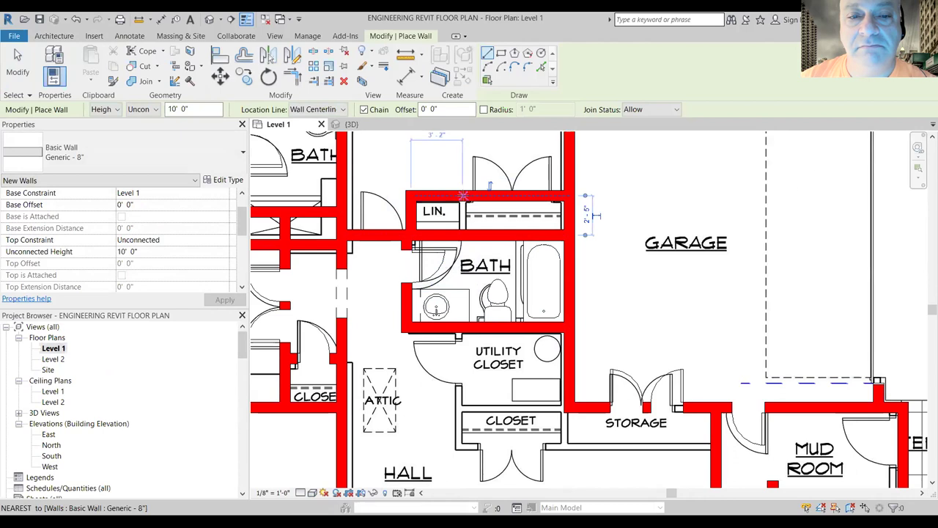
click(463, 196)
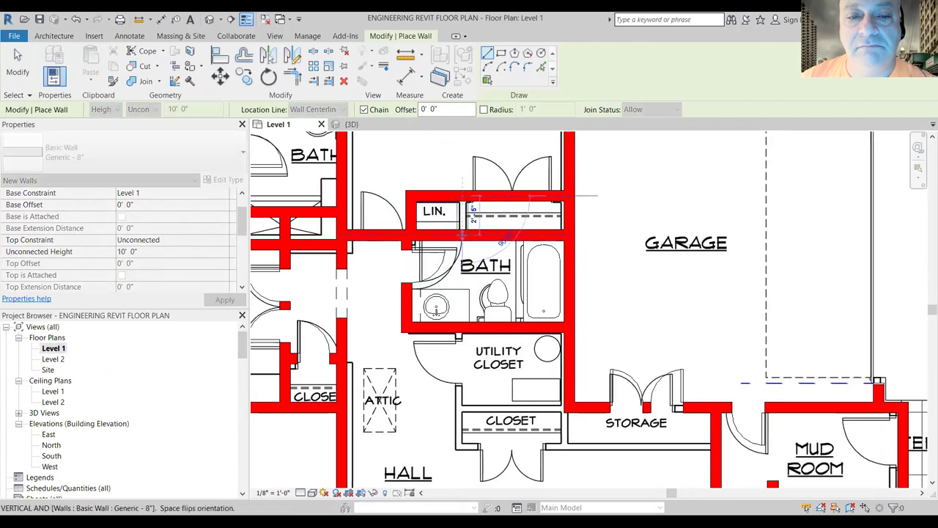
key(Escape)
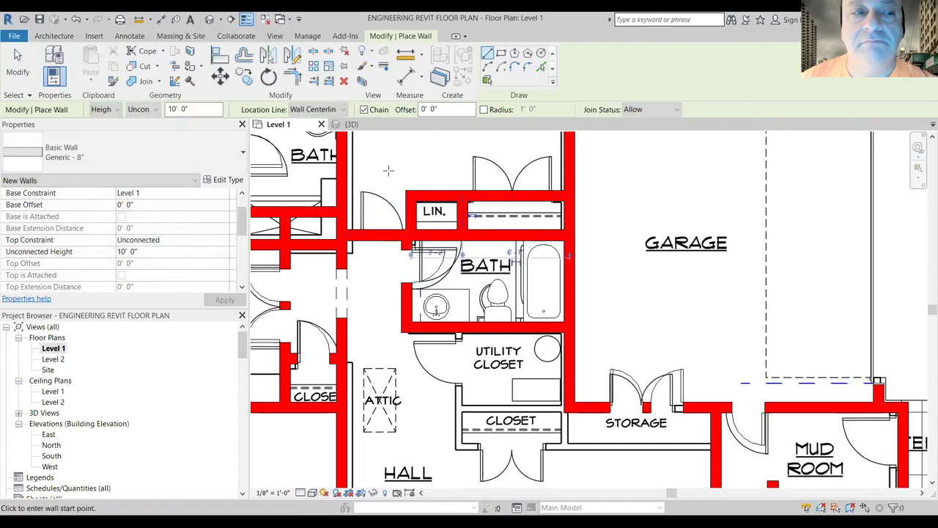
click(16, 58)
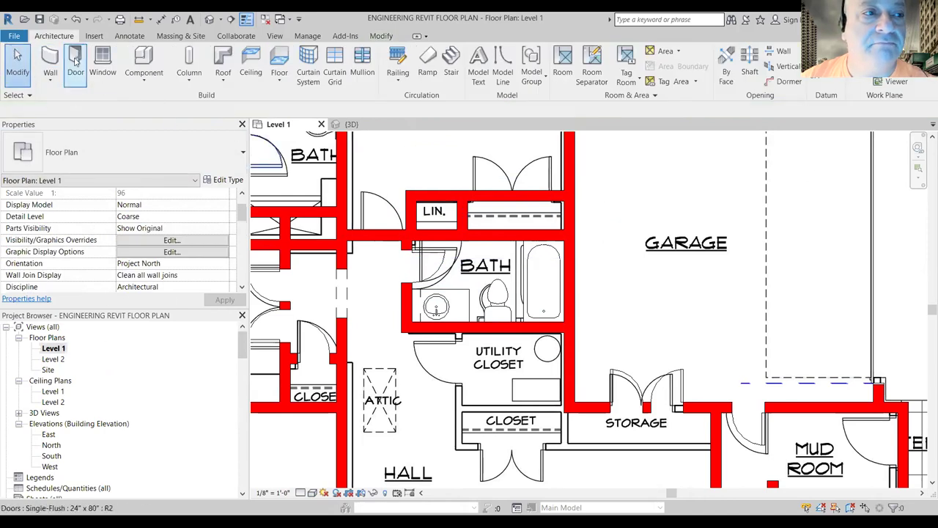
Step: Place a pair of 24" x 80" Single-Flush doors in the bedroom closet's front wall, flipping the hand so they open as a double door
click(75, 62)
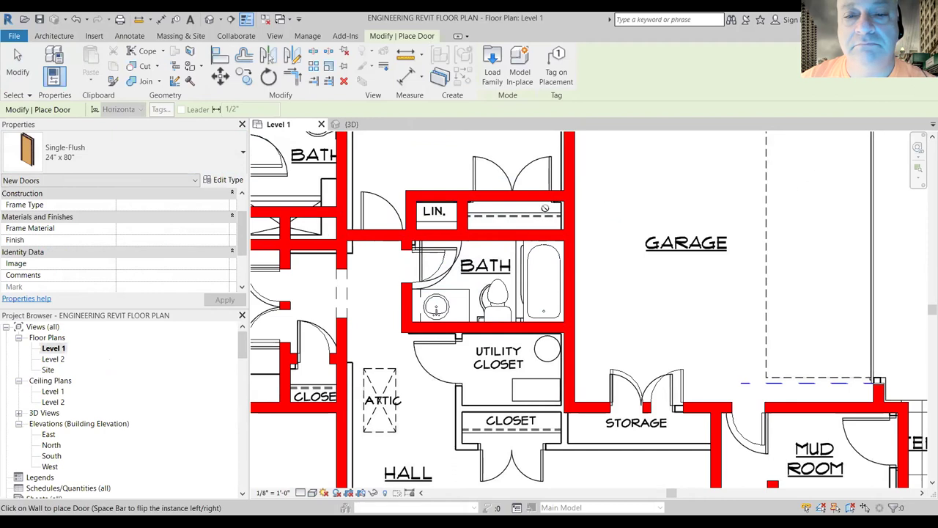
click(535, 195)
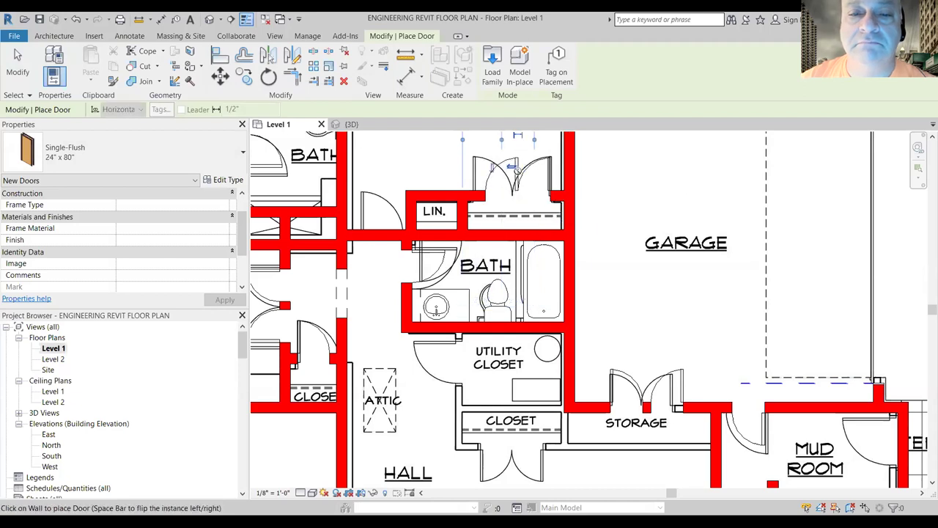
click(512, 167)
click(18, 63)
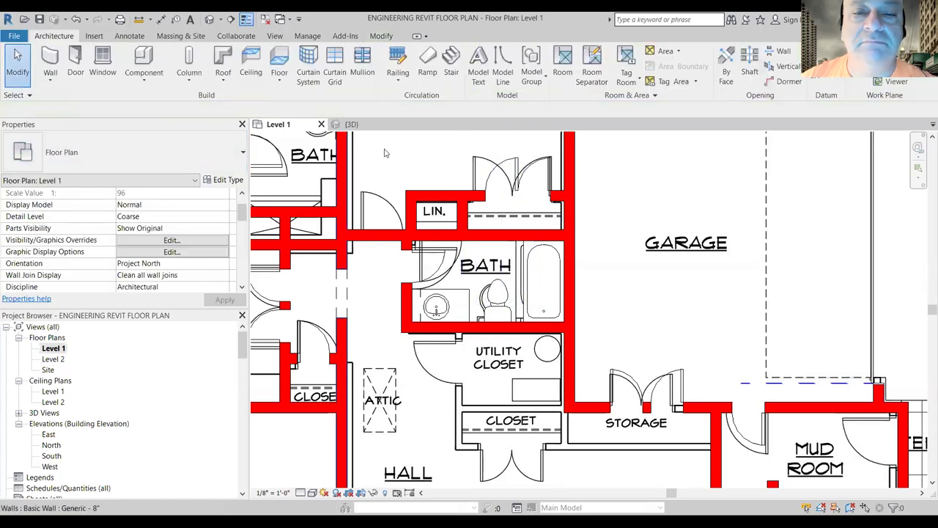
click(516, 174)
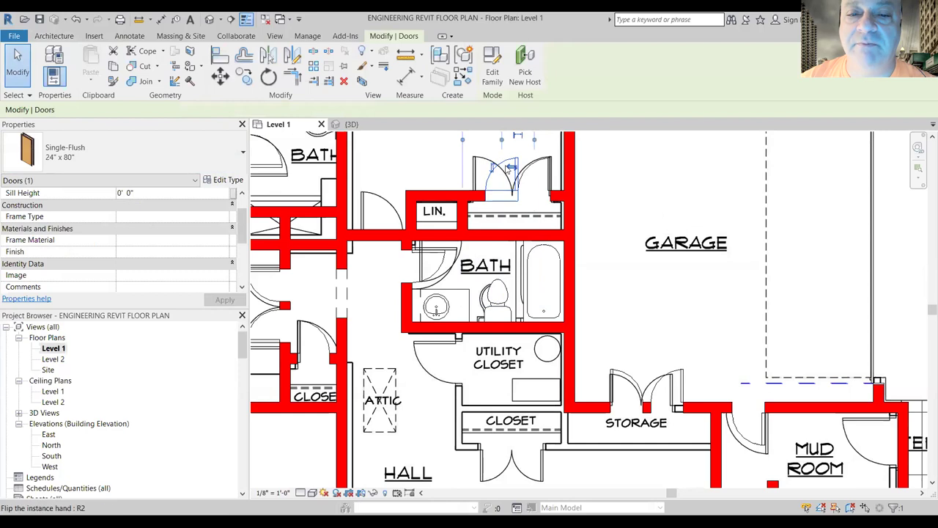
click(619, 227)
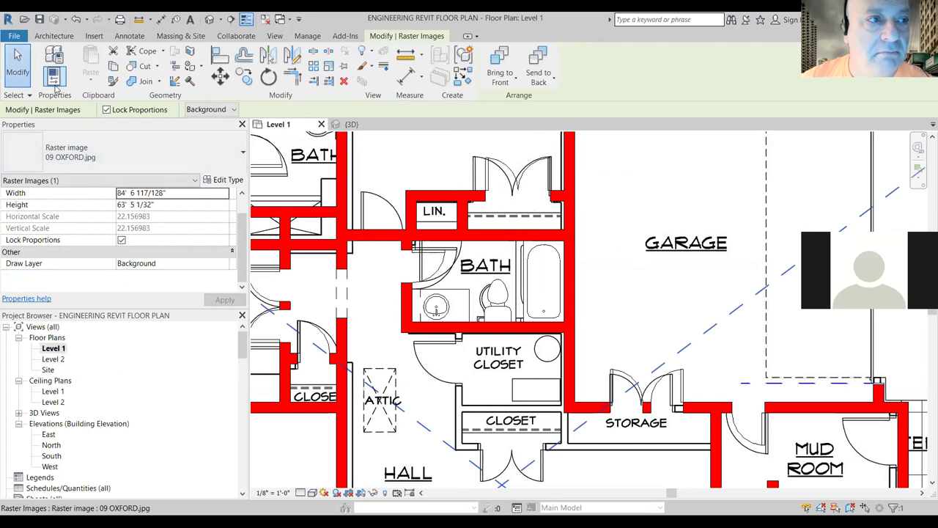
click(54, 36)
click(75, 63)
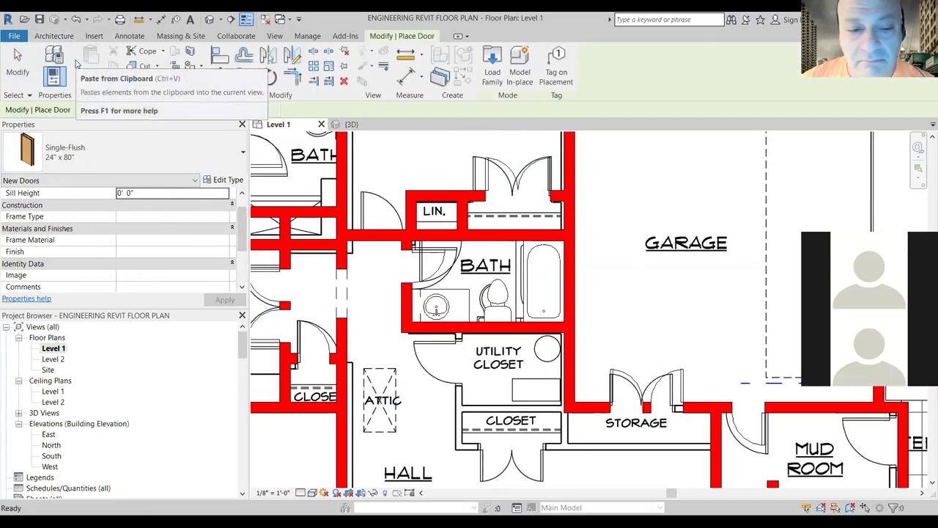
click(96, 158)
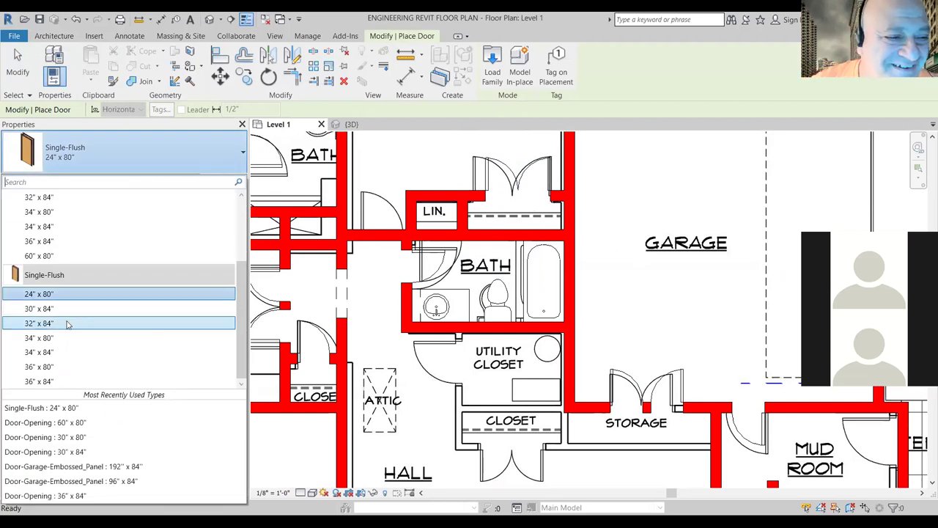
key(Escape)
key(Escape)
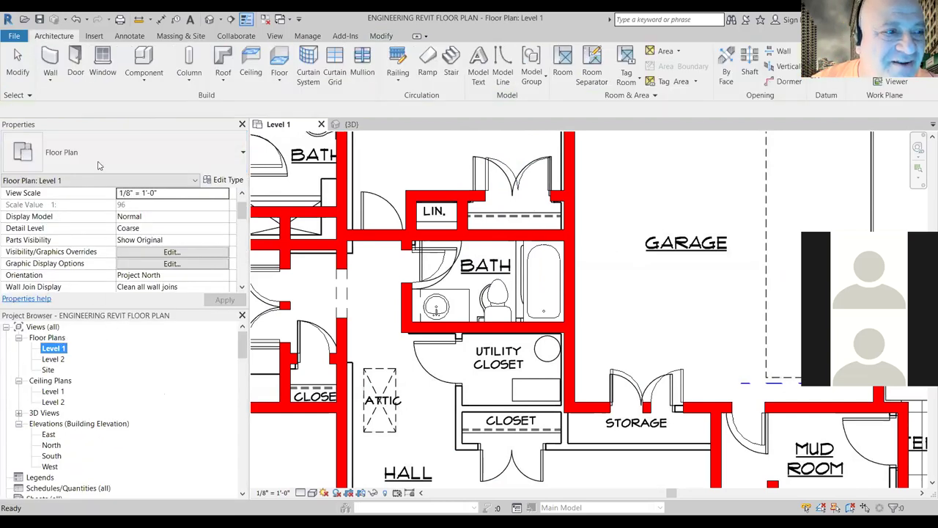
Step: Place a 34" x 80" Single-Flush door in the bedroom entry wall beside the linen closet and flip its hand to match the underlay
click(75, 65)
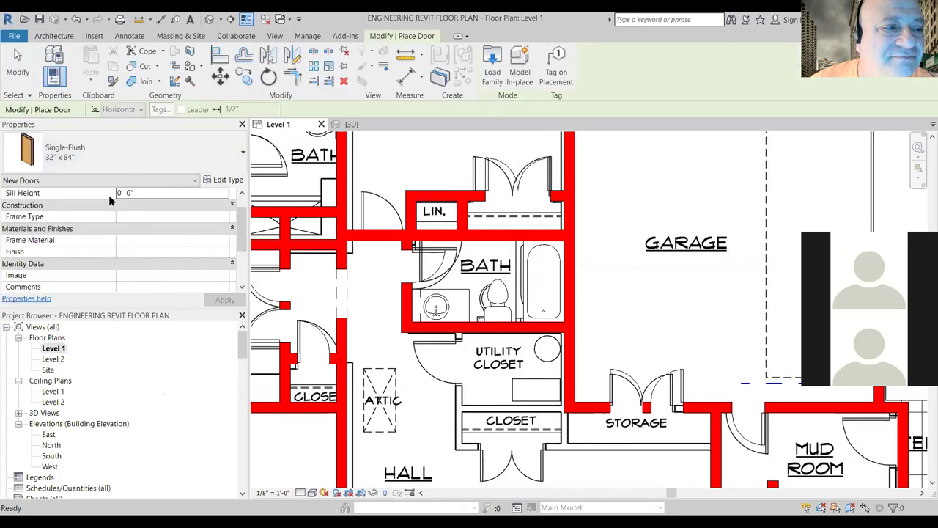
click(175, 165)
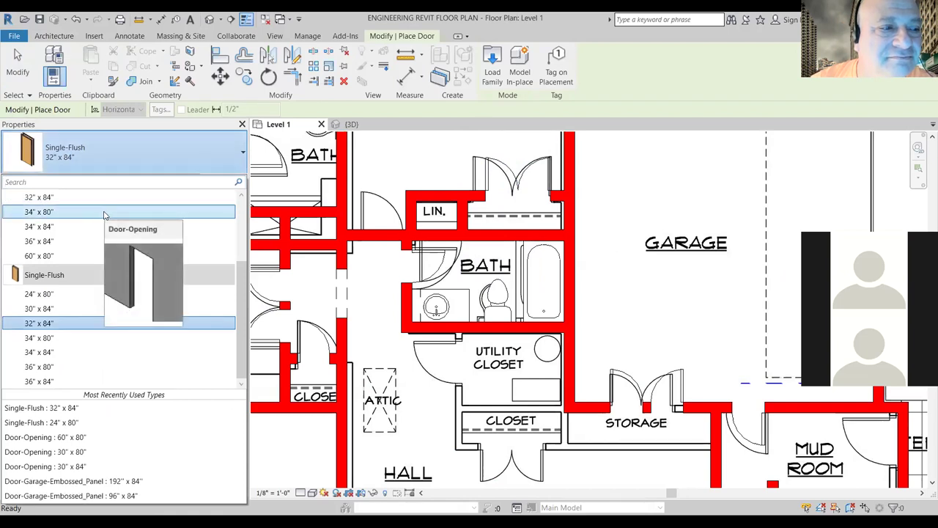
click(39, 338)
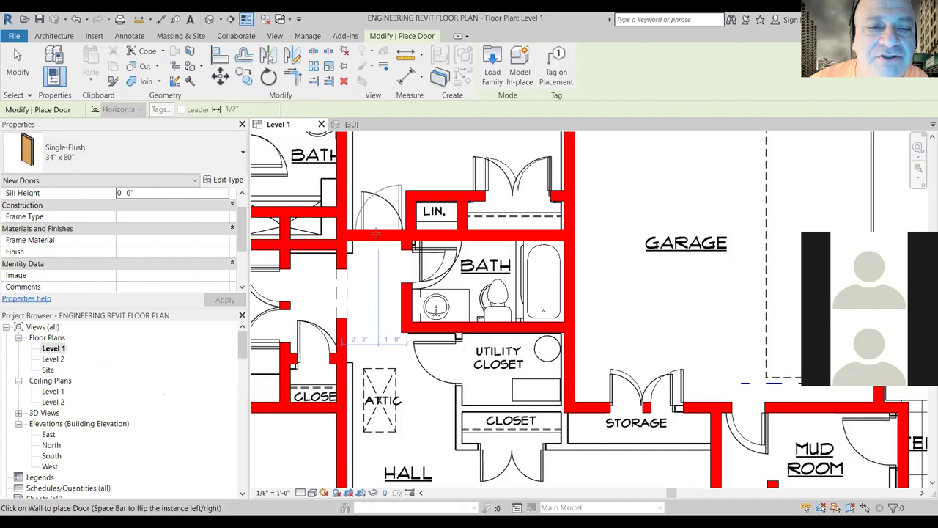
click(375, 233)
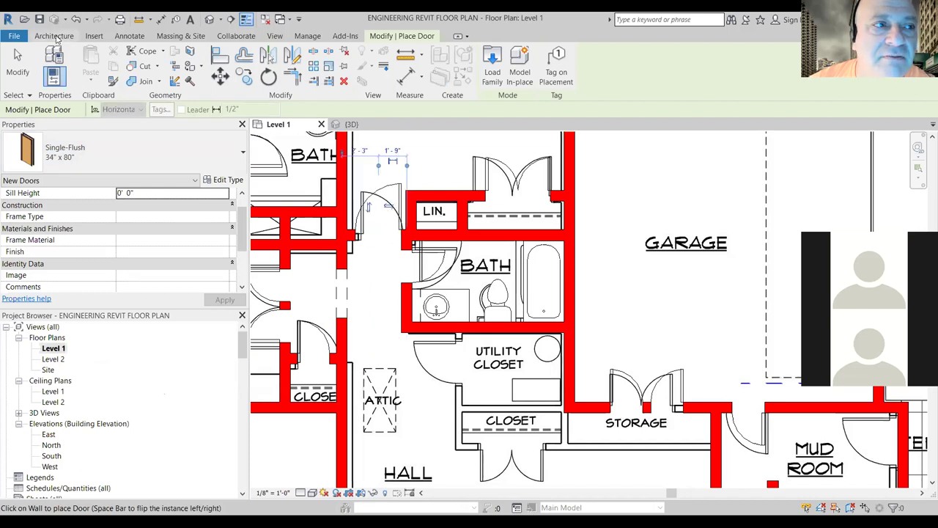
click(18, 62)
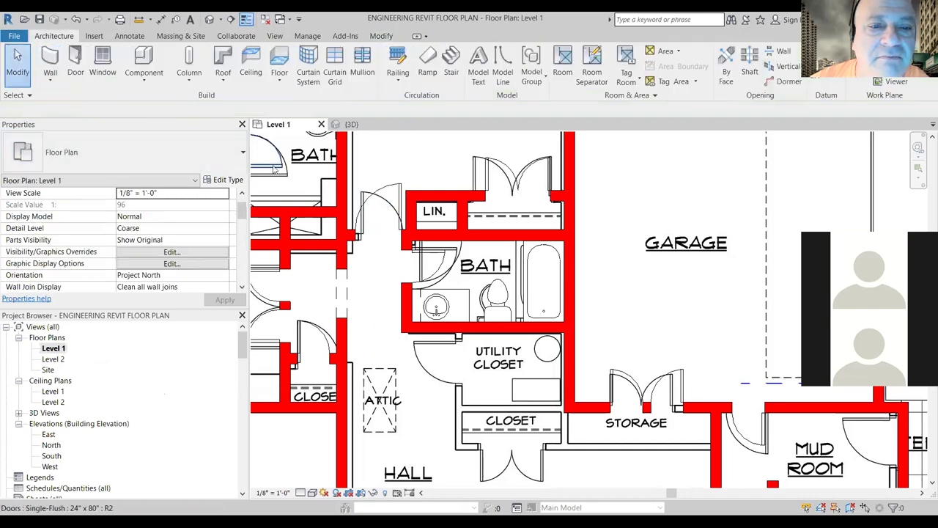
click(389, 206)
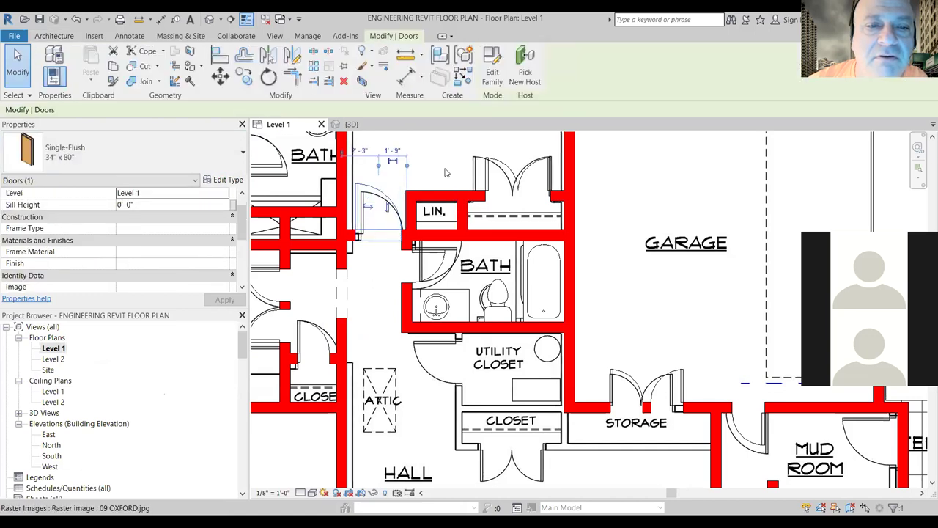
click(600, 192)
Step: Place a Fixed 36" x 48" window in Bedroom #2's upper exterior wall, about 3' 6" from the left corner
scroll(600, 192, up, 1)
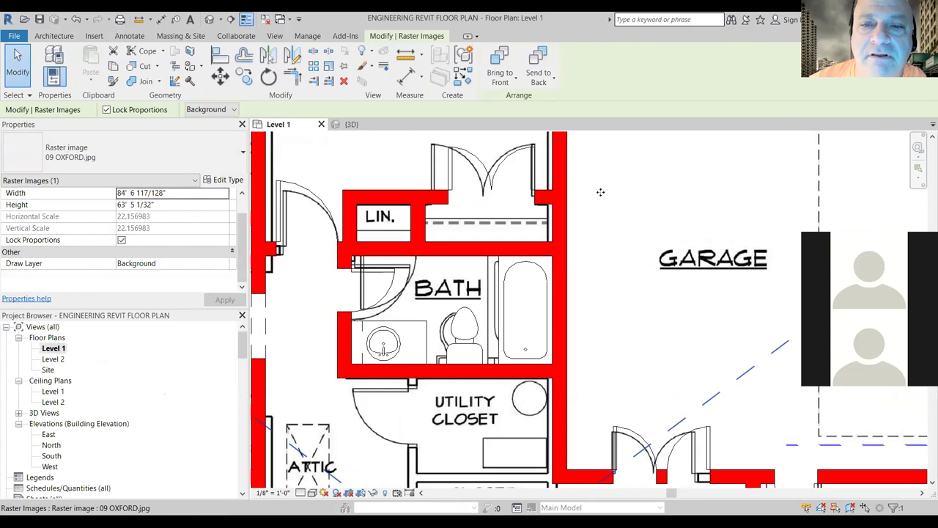
scroll(600, 192, down, 2)
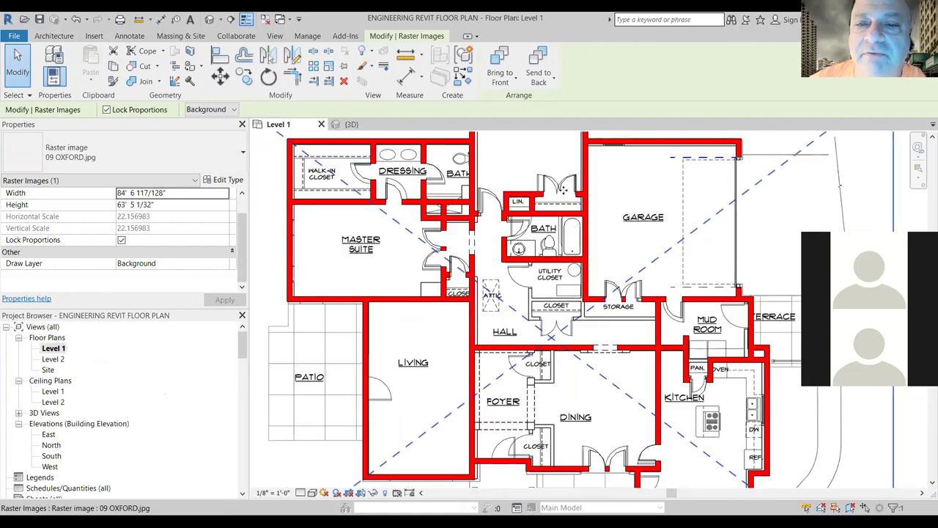
scroll(593, 193, down, 1)
click(840, 218)
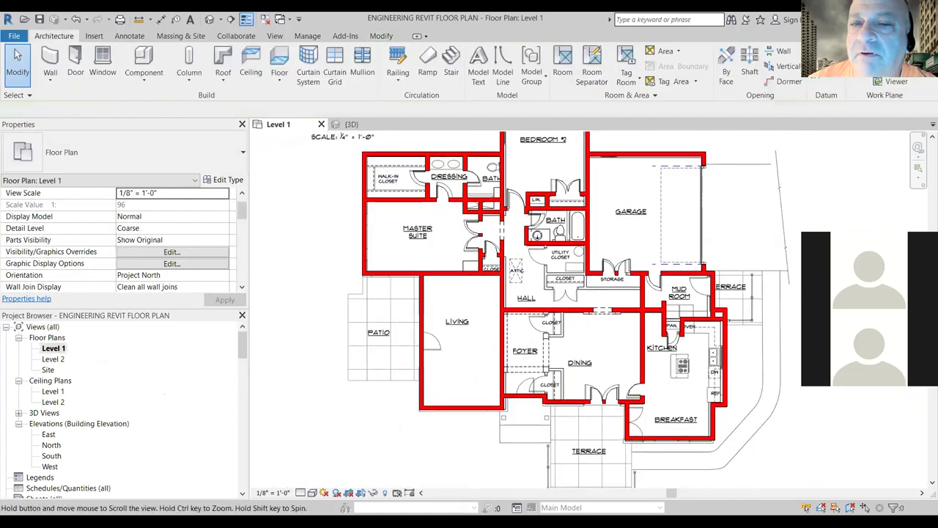
scroll(527, 205, up, 3)
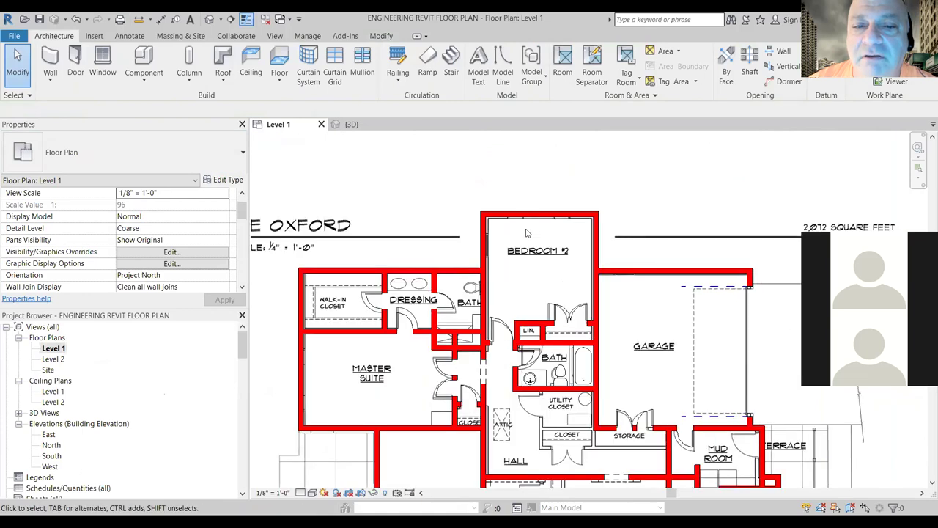
scroll(525, 233, up, 1)
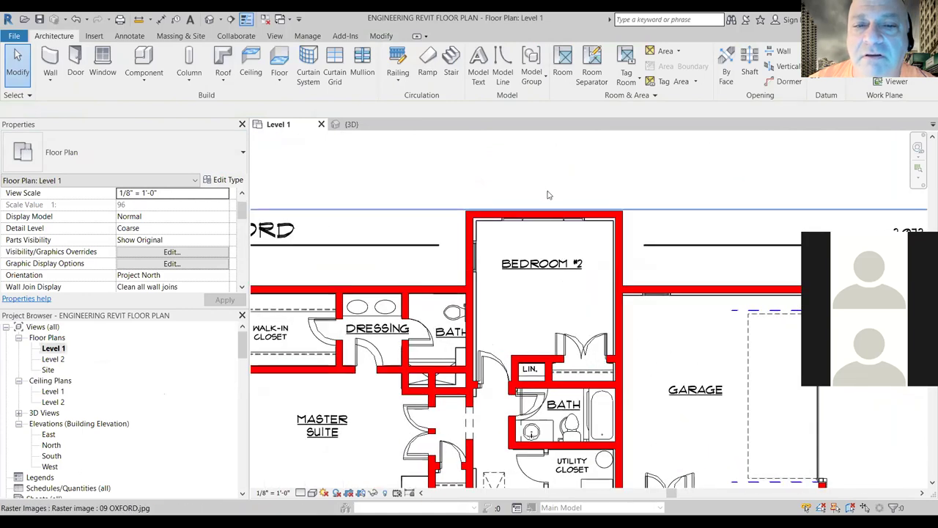
click(103, 64)
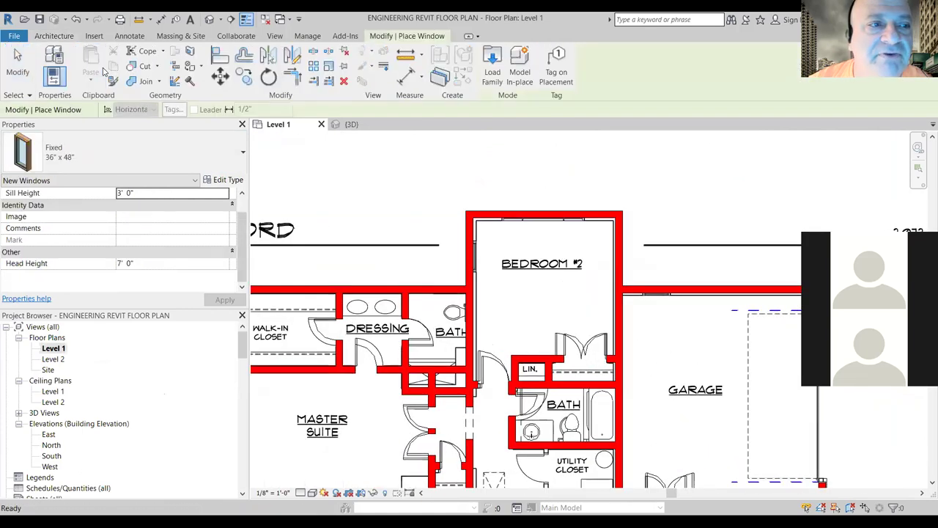
click(238, 154)
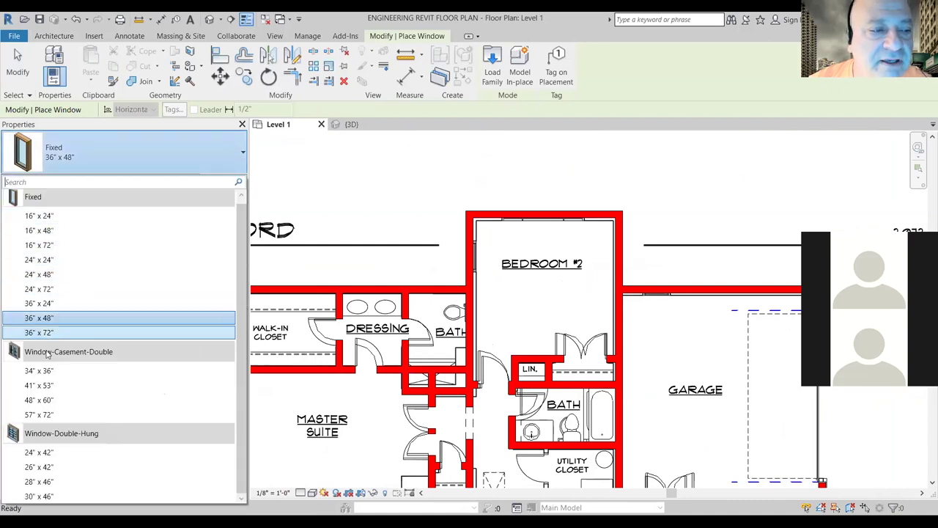
mouse_move(46, 354)
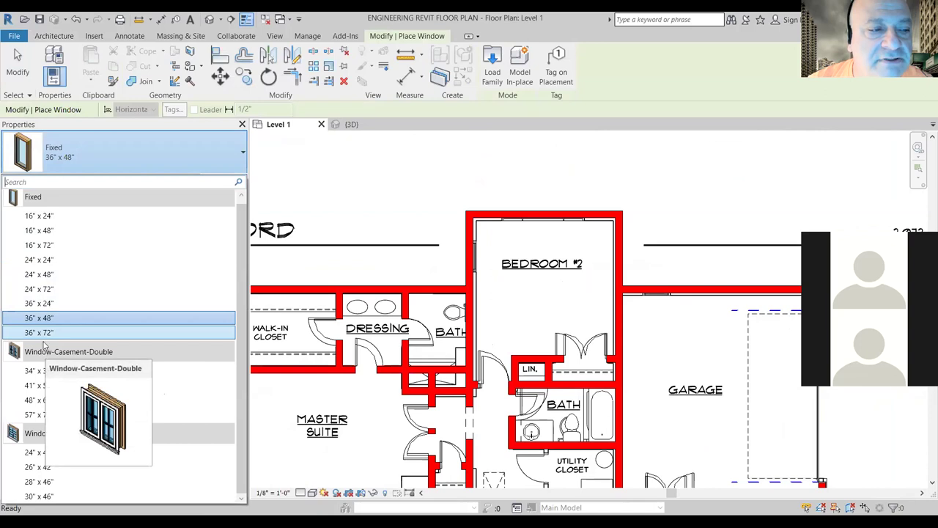
mouse_move(41, 309)
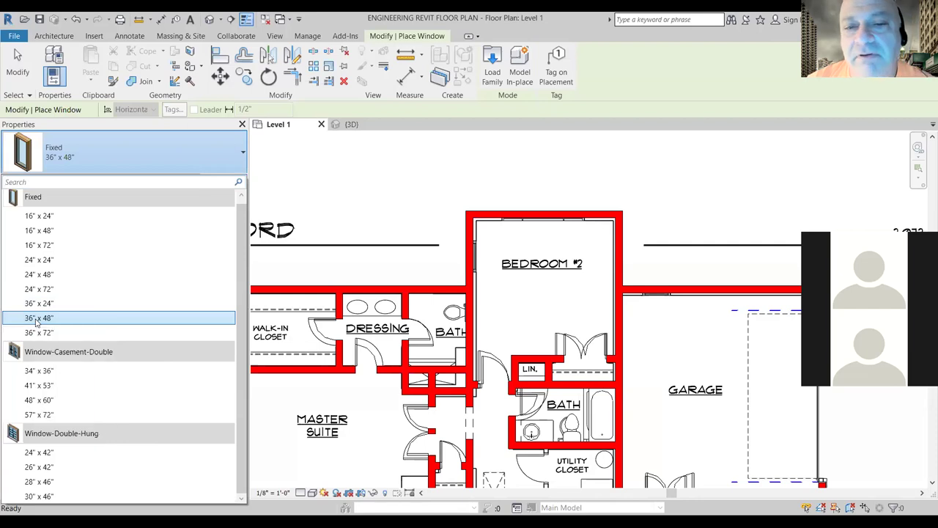
click(37, 318)
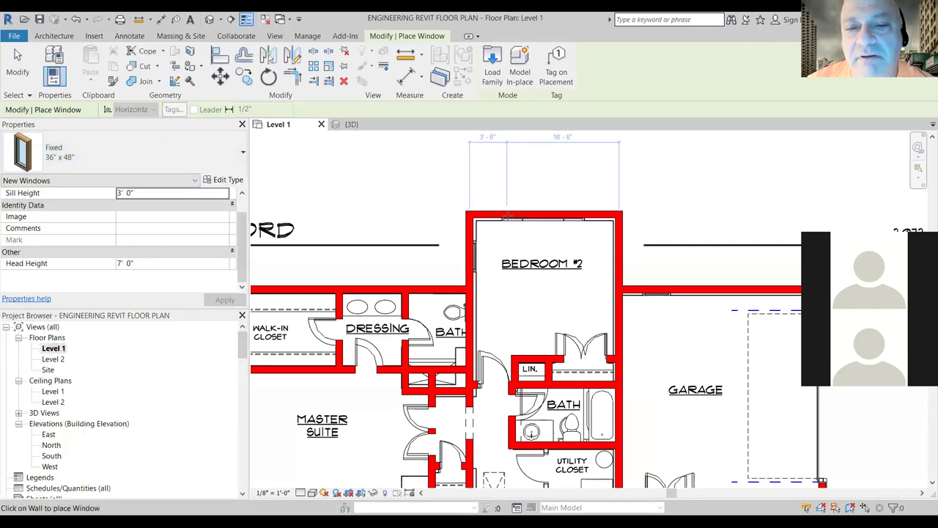
click(508, 215)
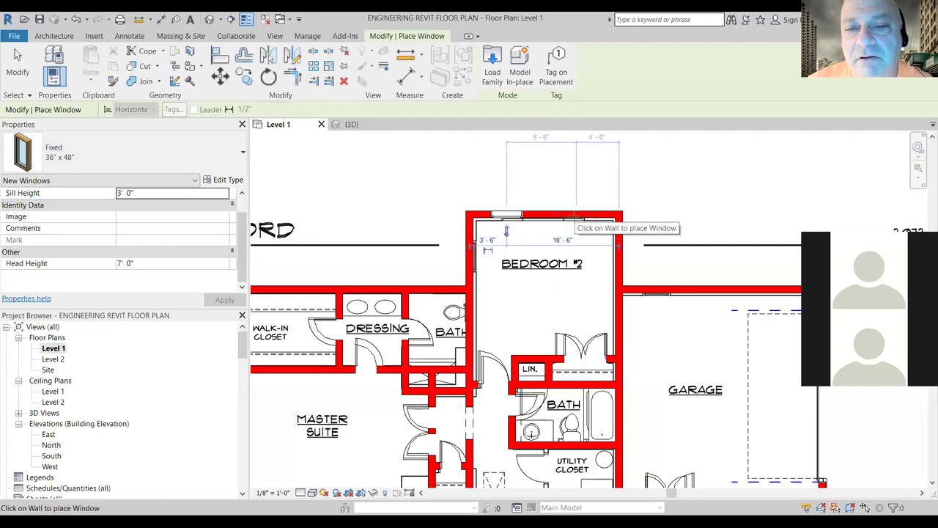
Step: Place a second Fixed 36" x 48" window in Bedroom #2's upper exterior wall, about 4' 0" from the right corner
click(576, 216)
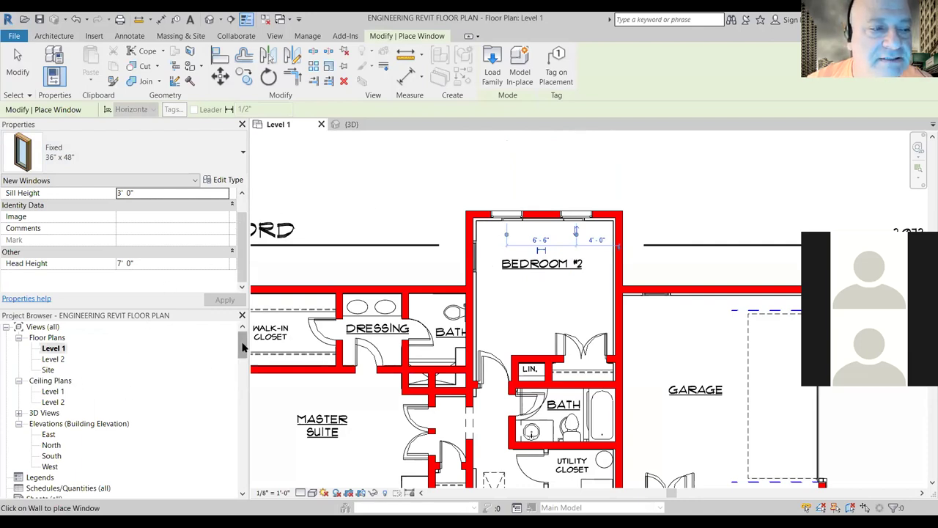
click(16, 62)
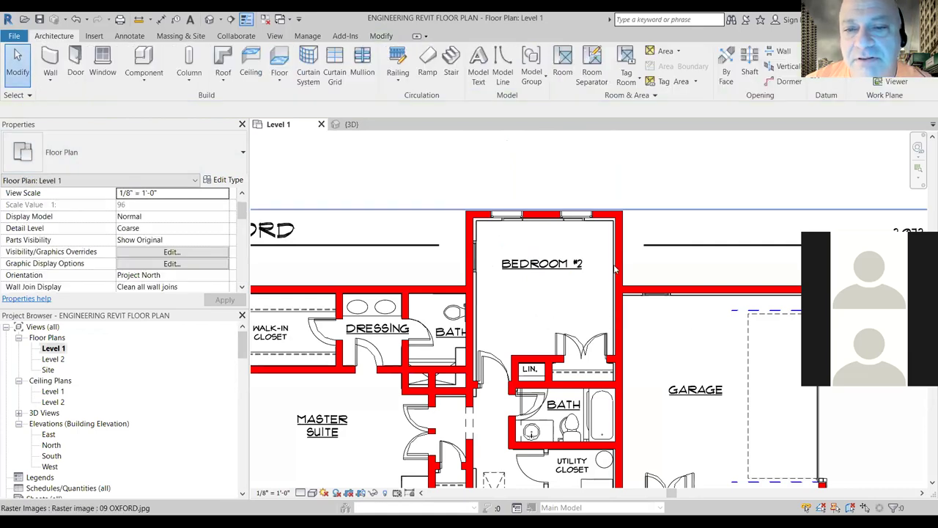
Step: Create a Generic - 12" architectural floor on Level 1 with a rectangular boundary over the front terrace, from the dining room's exterior wall to the terrace's lower edge
scroll(657, 323, down, 1)
scroll(658, 342, down, 1)
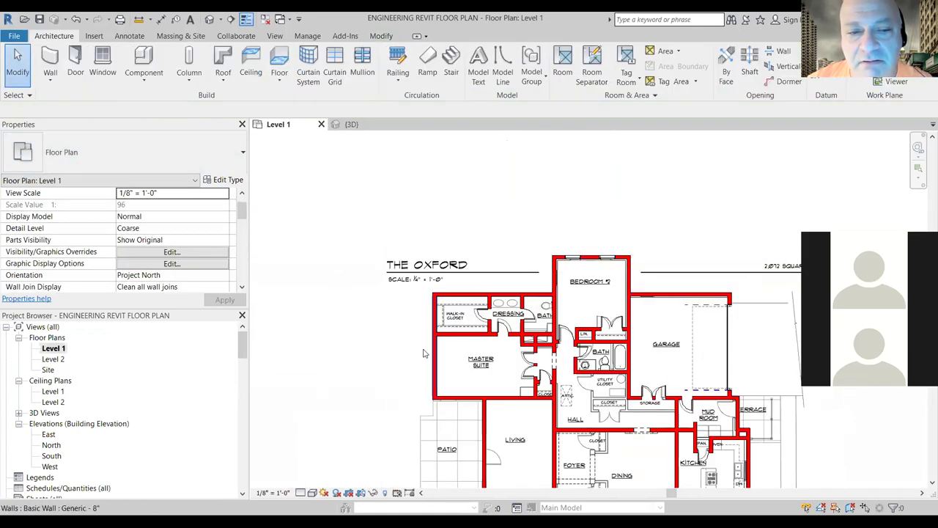
middle_drag(357, 329, 296, 229)
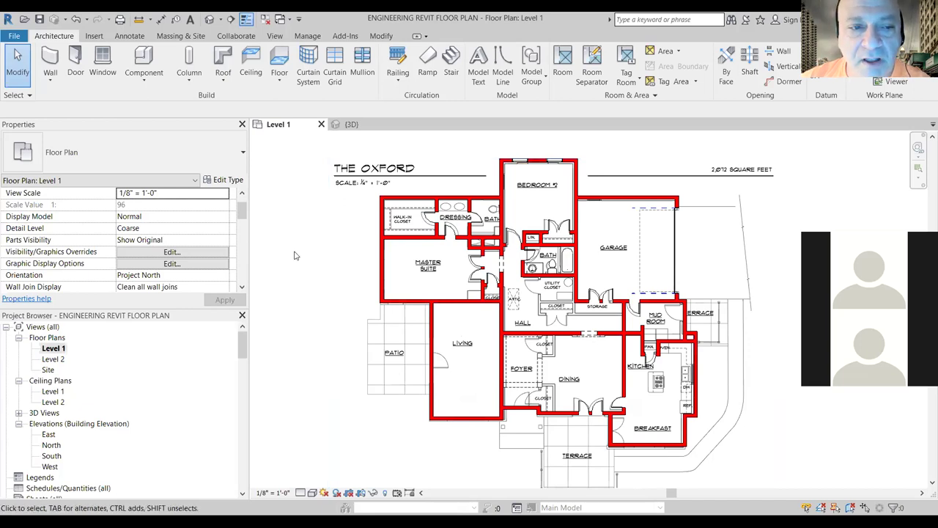
middle_drag(299, 266, 296, 220)
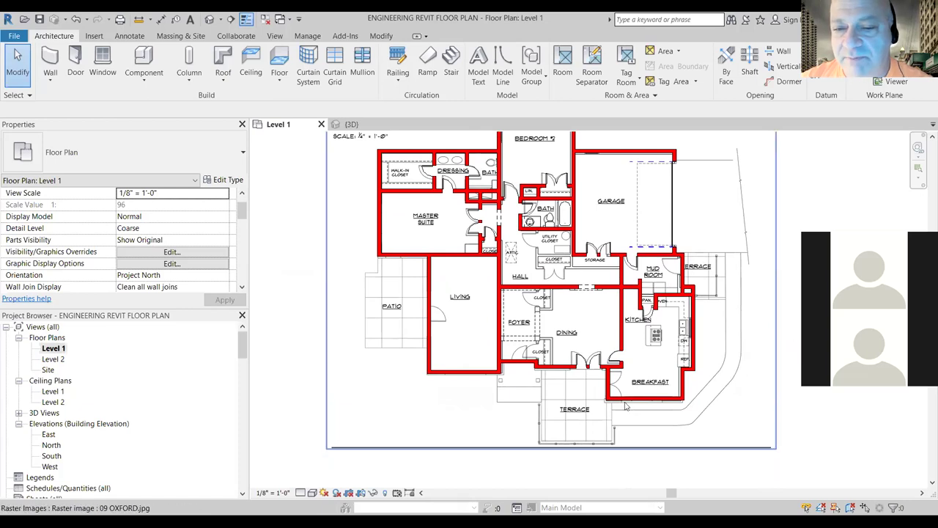
scroll(625, 405, up, 1)
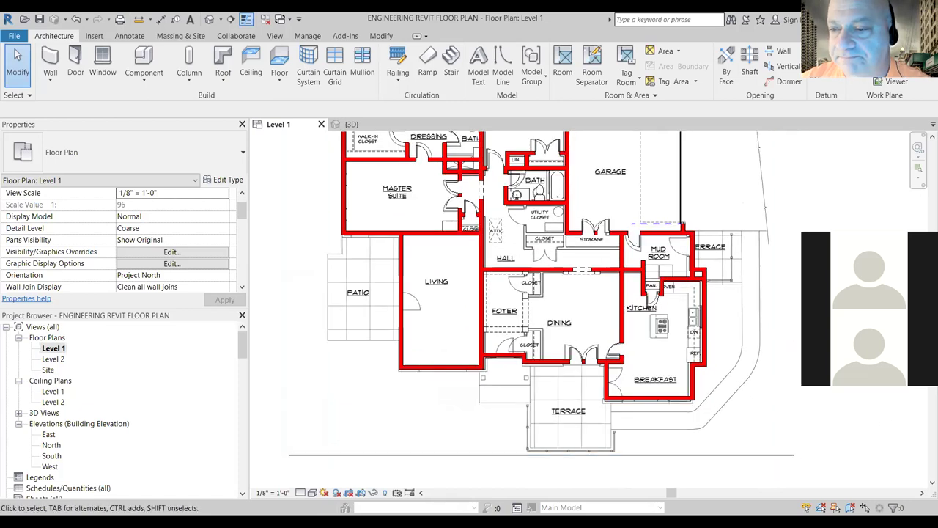
scroll(865, 388, down, 2)
middle_drag(872, 396, 849, 368)
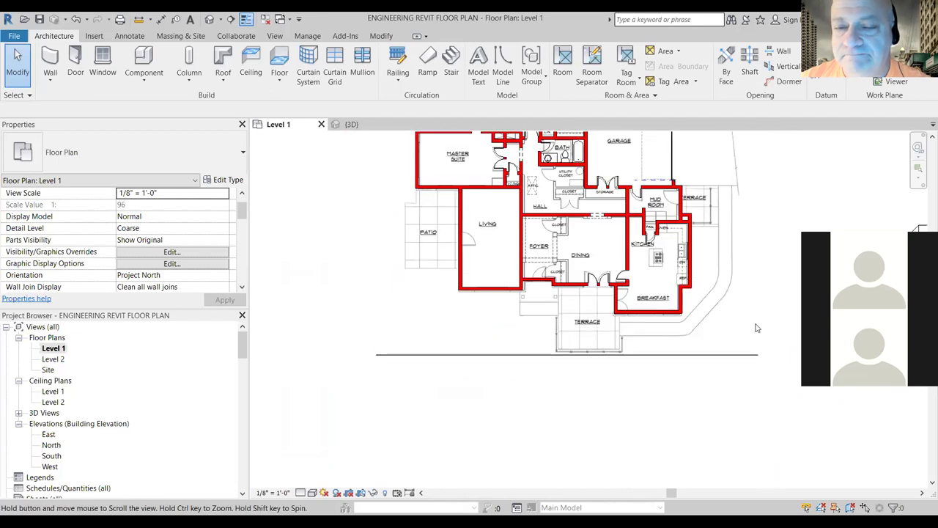
scroll(615, 330, up, 2)
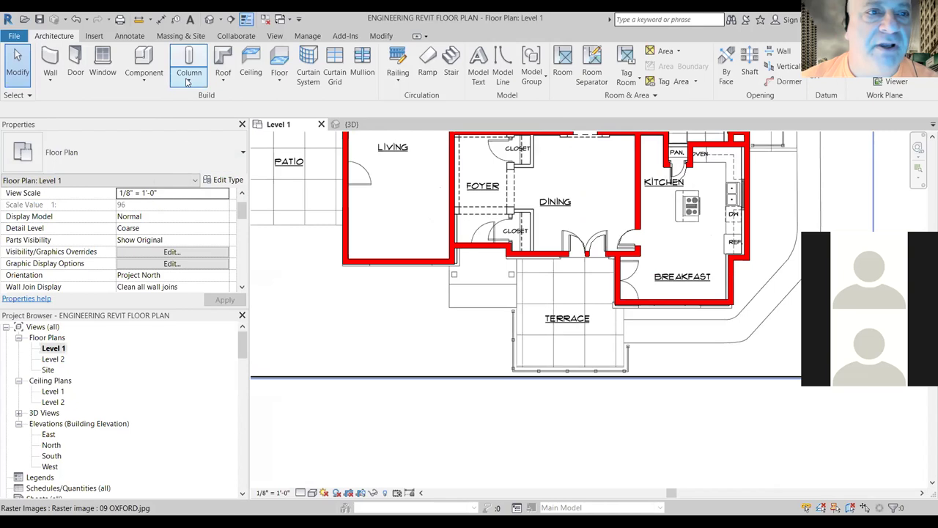
click(268, 80)
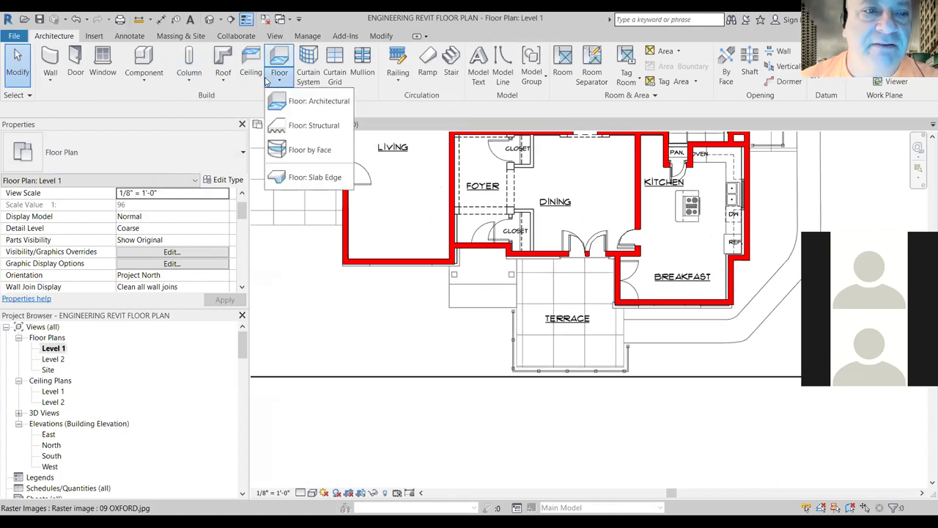
click(308, 101)
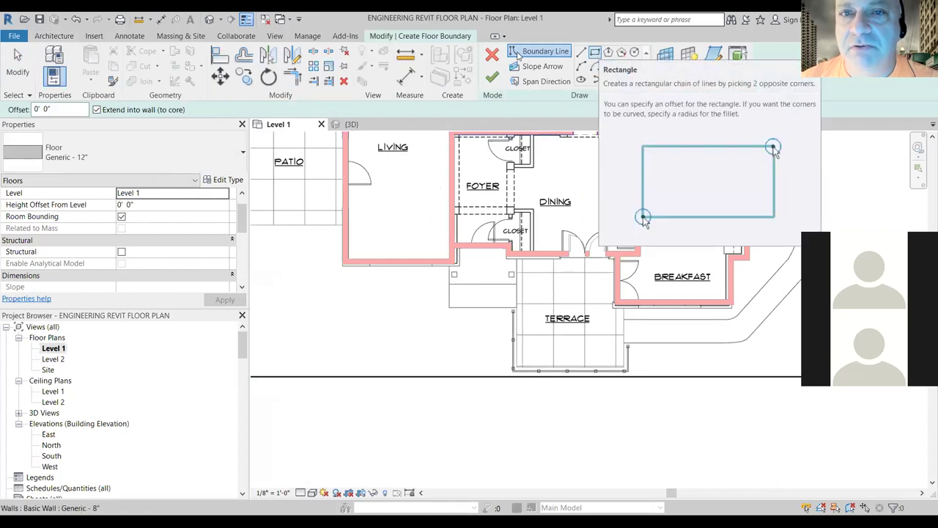
click(595, 52)
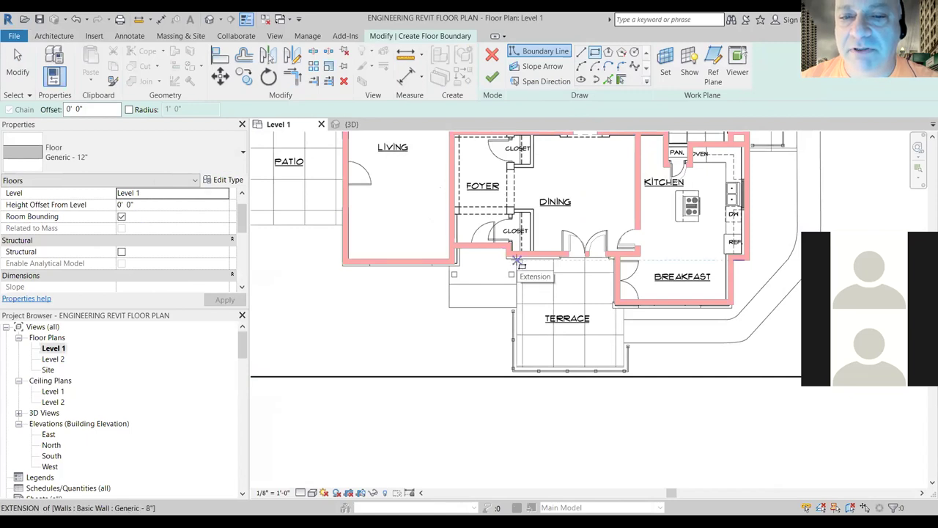
scroll(517, 260, up, 2)
scroll(517, 260, up, 1)
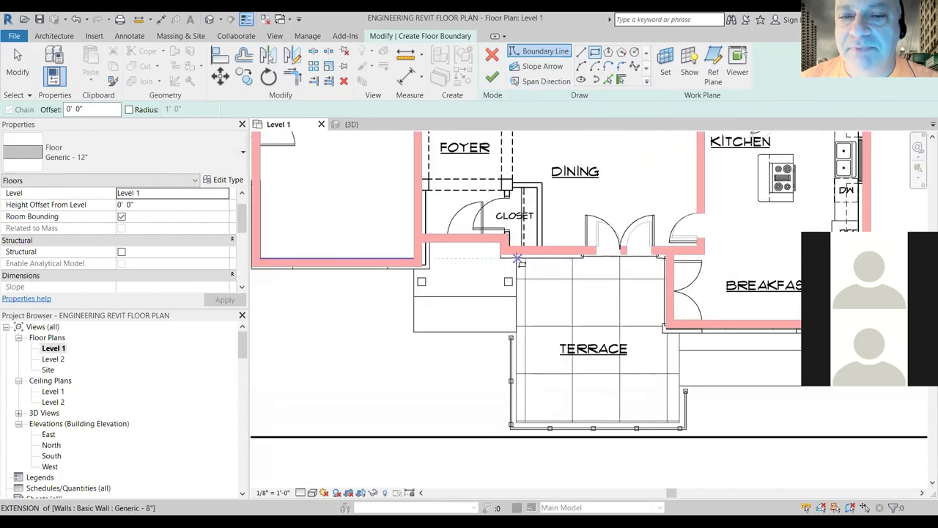
scroll(516, 258, up, 1)
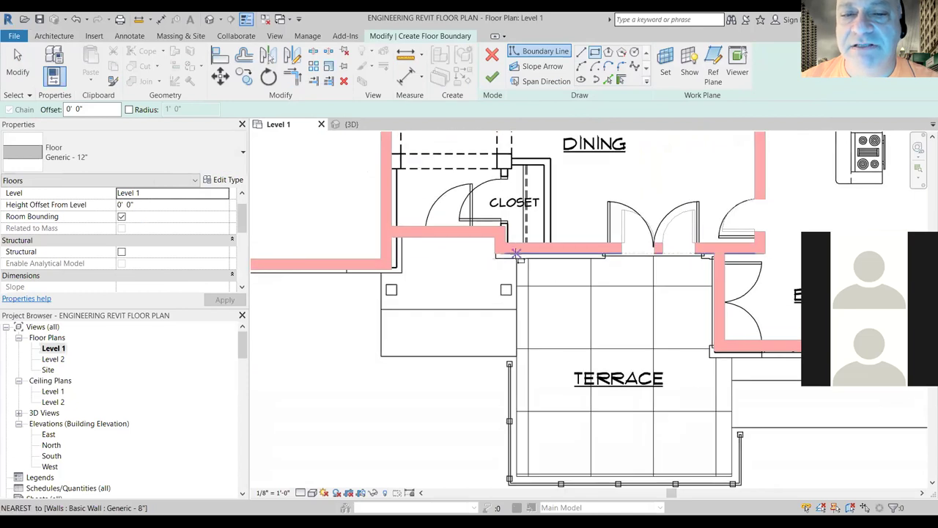
click(517, 254)
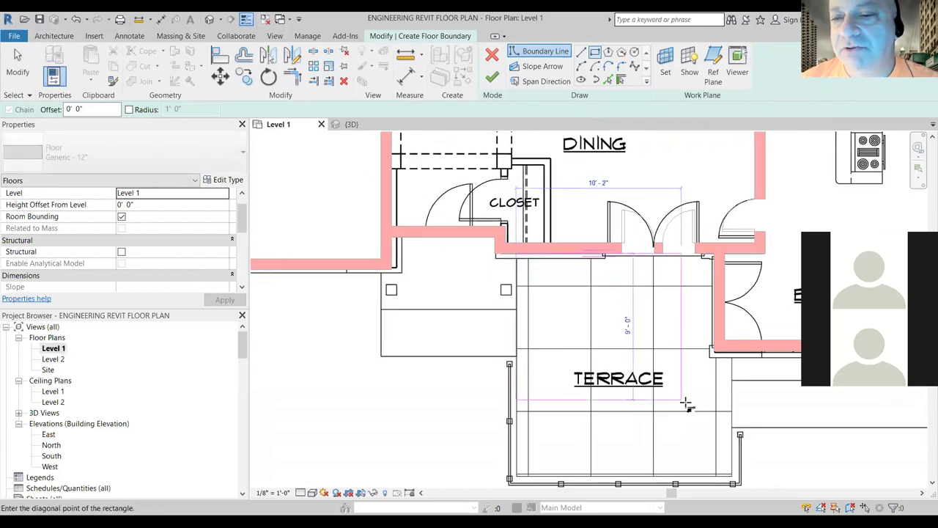
mouse_move(707, 407)
middle_down()
mouse_move(701, 318)
mouse_move(681, 272)
middle_up()
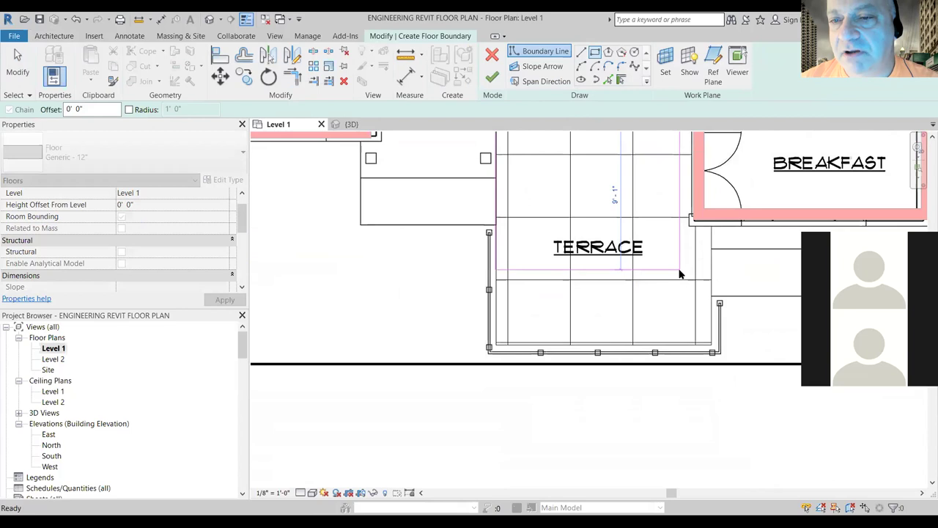
click(693, 344)
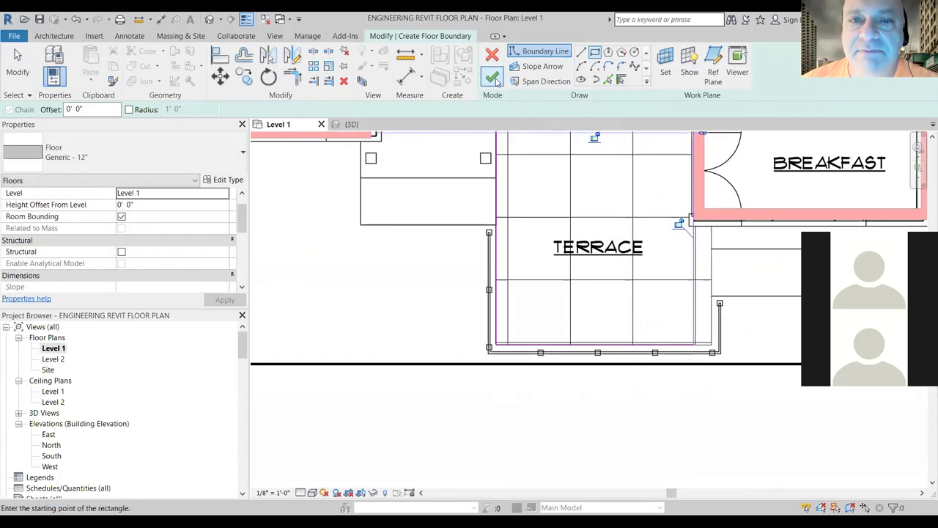
click(493, 78)
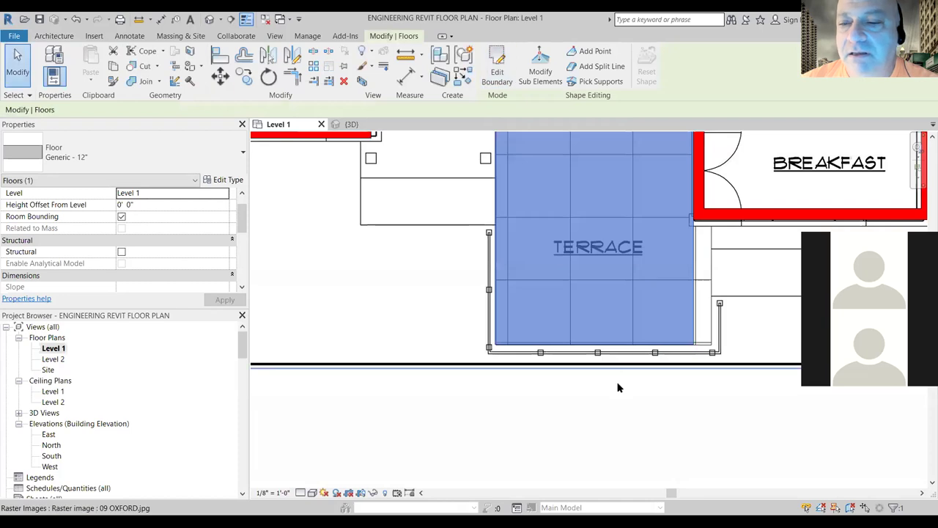
click(622, 393)
Step: Examine the terrace floor against the whole house in the 3D view, and return to the Level 1 plan
scroll(722, 334, down, 1)
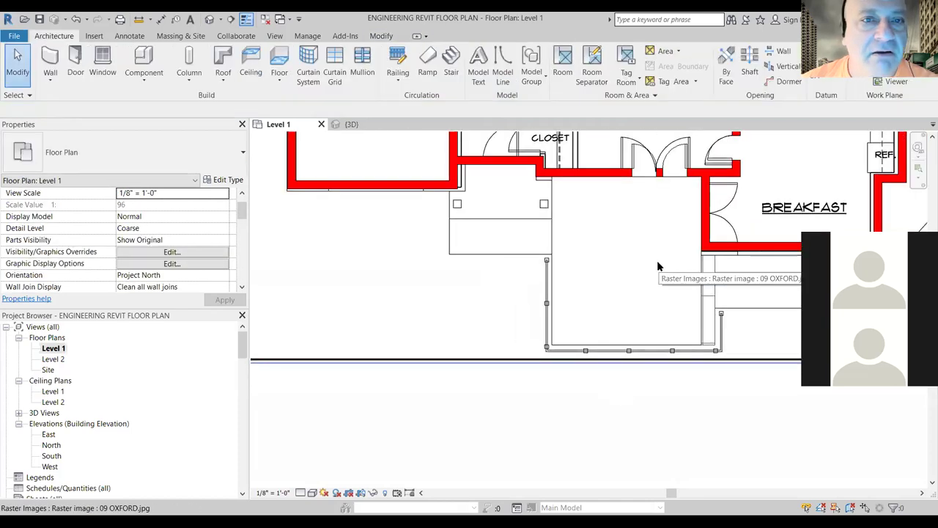
click(351, 124)
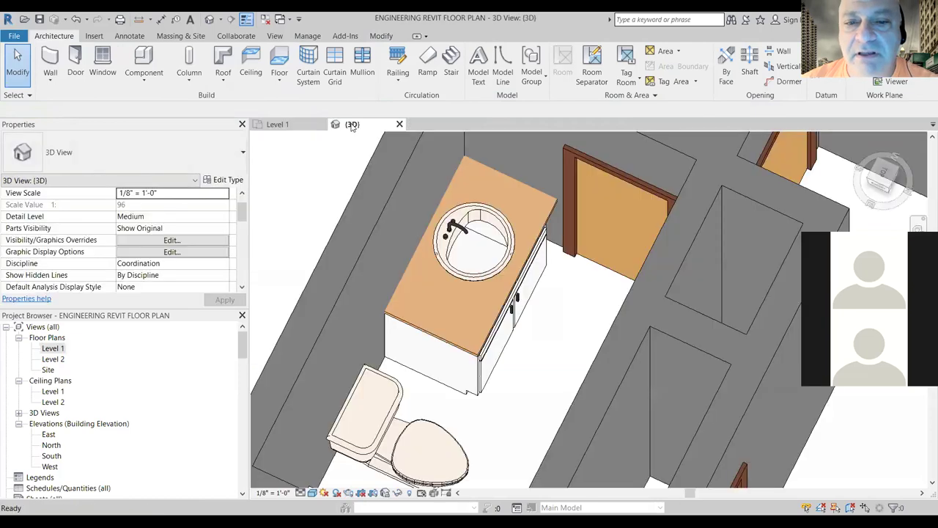
scroll(627, 291, down, 2)
scroll(614, 304, down, 5)
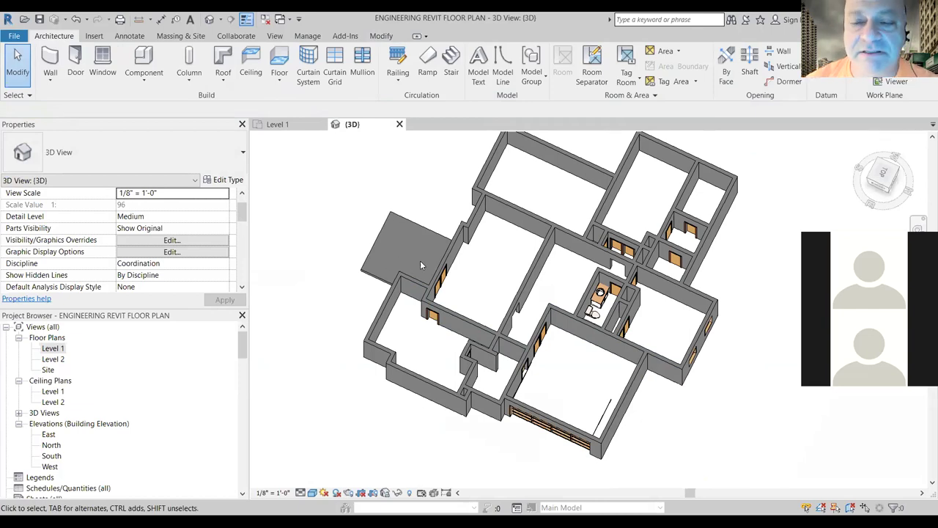
double_click(54, 350)
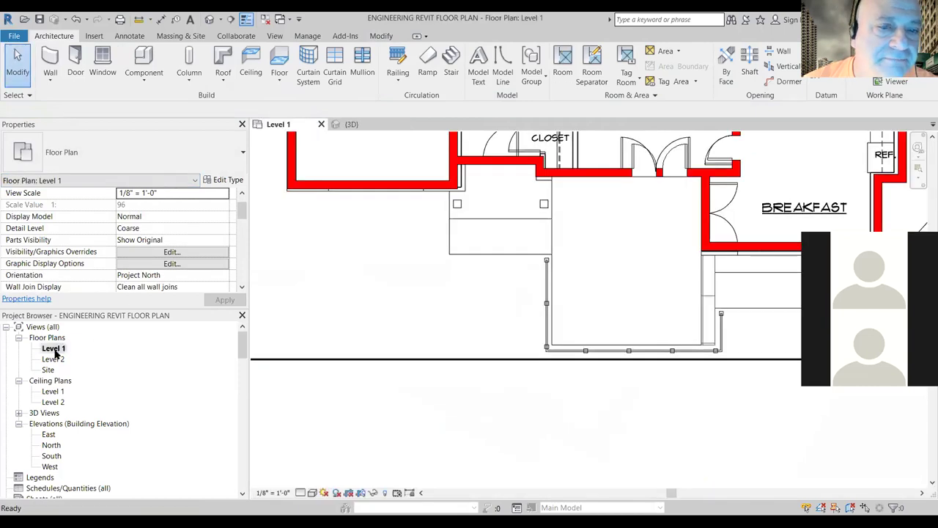
Step: Begin a Generic - 12" house floor boundary with chained lines along the outer wall faces, from the walk-in closet's upper-left corner around Bedroom #2's top
scroll(396, 283, down, 1)
scroll(396, 283, down, 3)
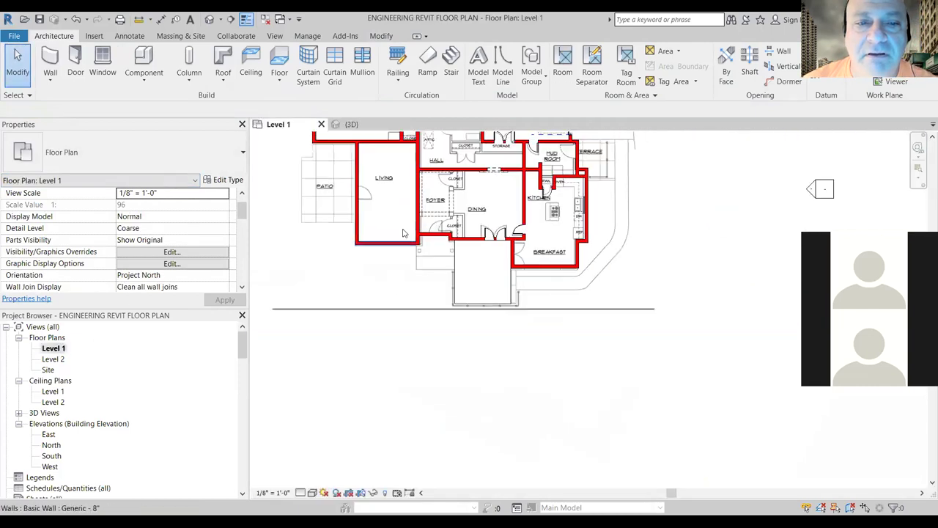
scroll(747, 342, up, 2)
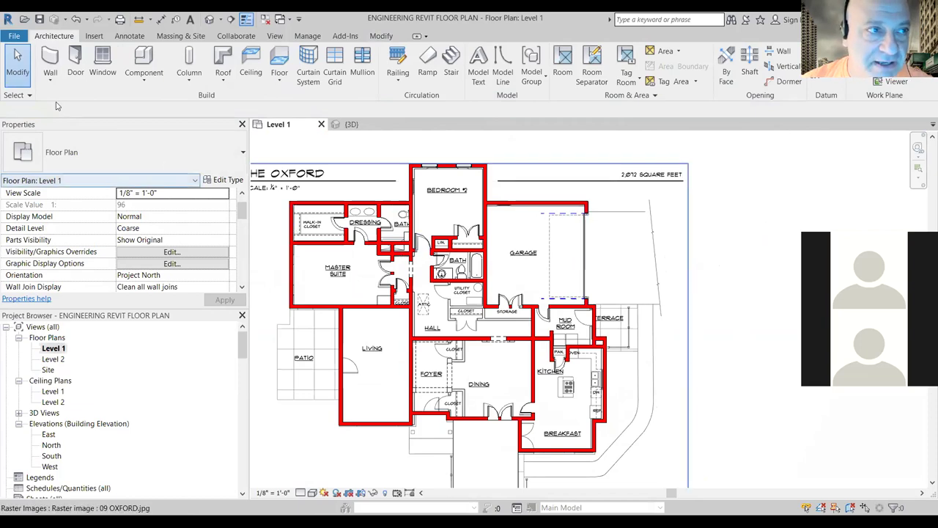
click(280, 64)
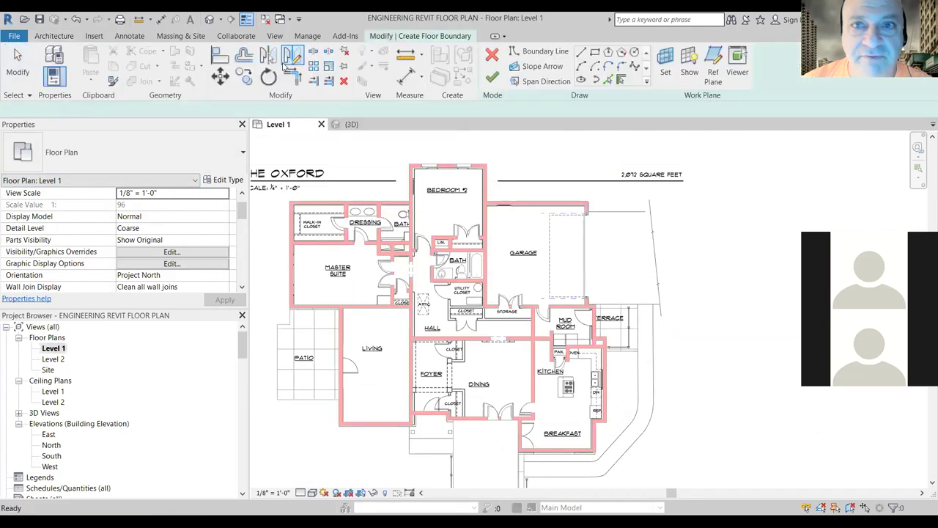
click(581, 54)
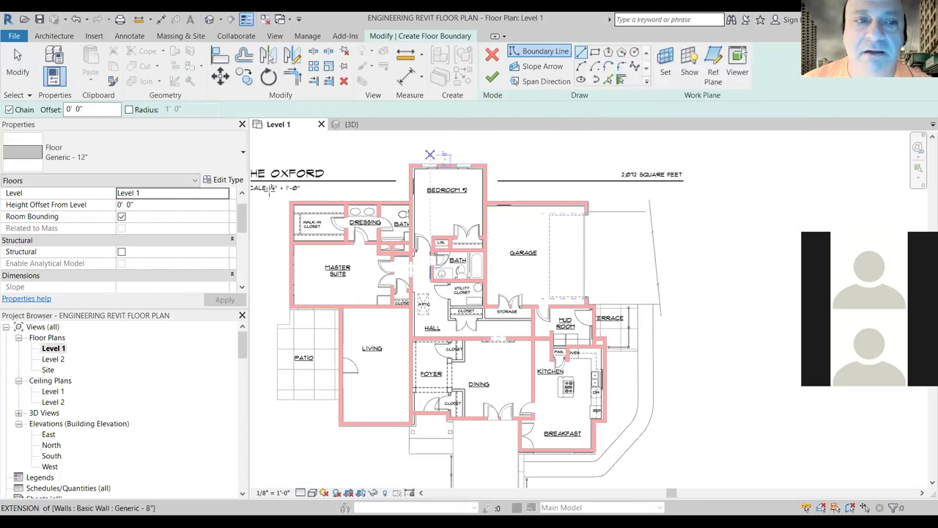
scroll(279, 196, up, 1)
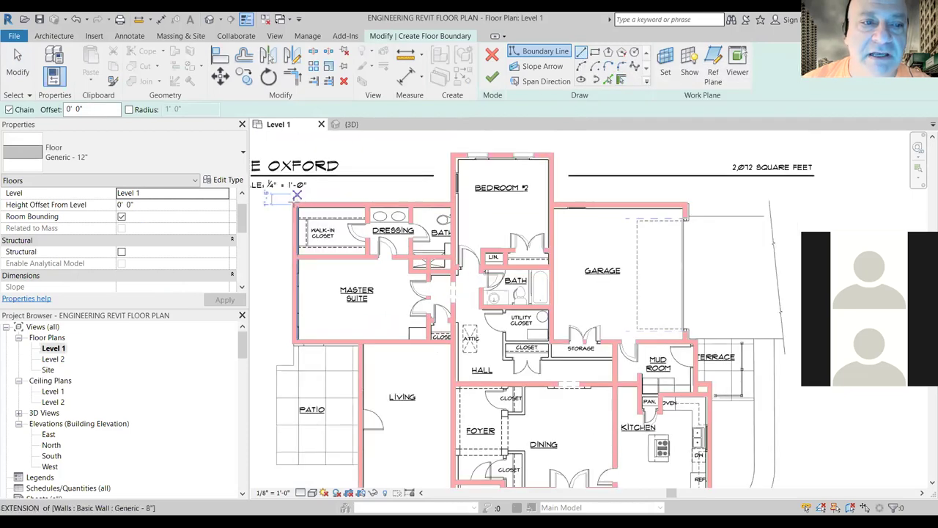
click(294, 203)
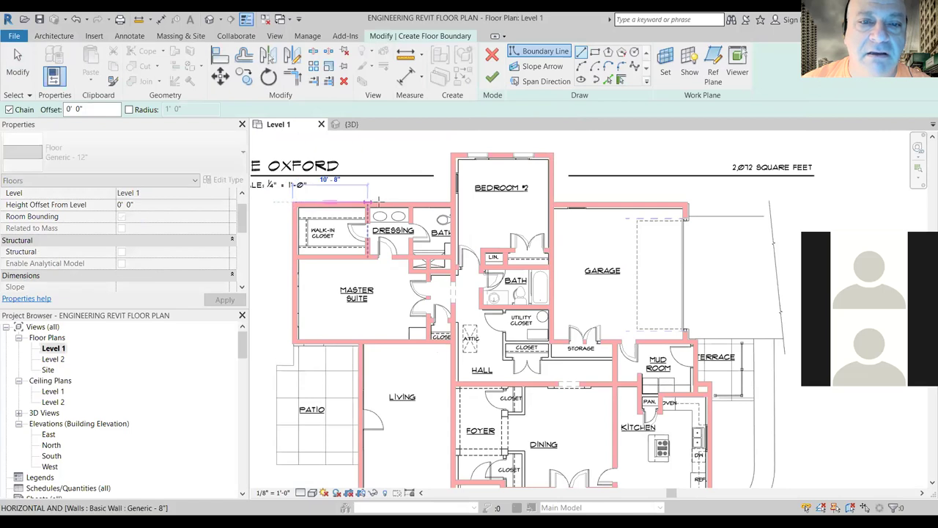
click(451, 203)
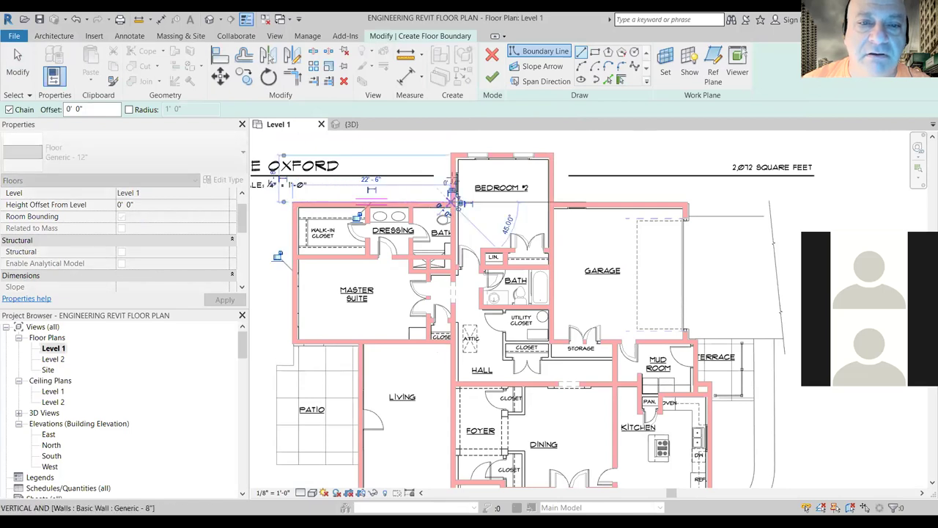
click(451, 152)
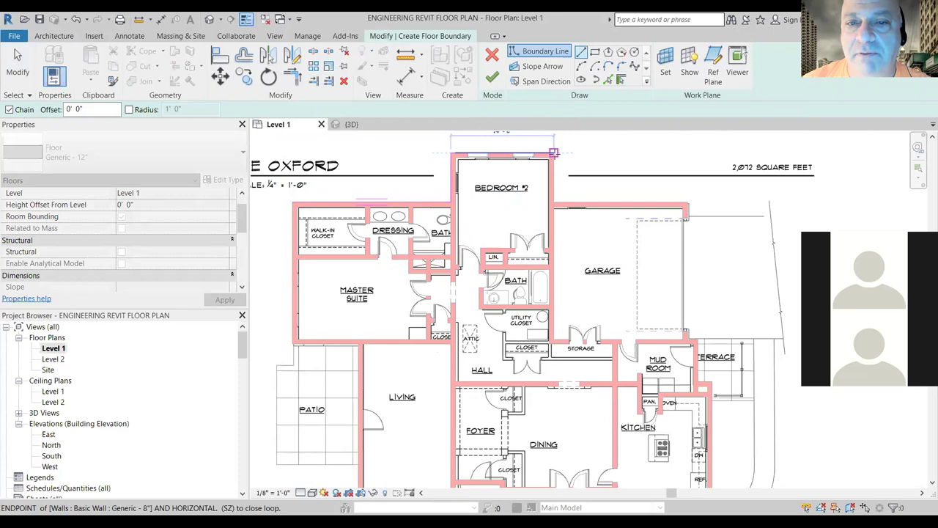
click(557, 153)
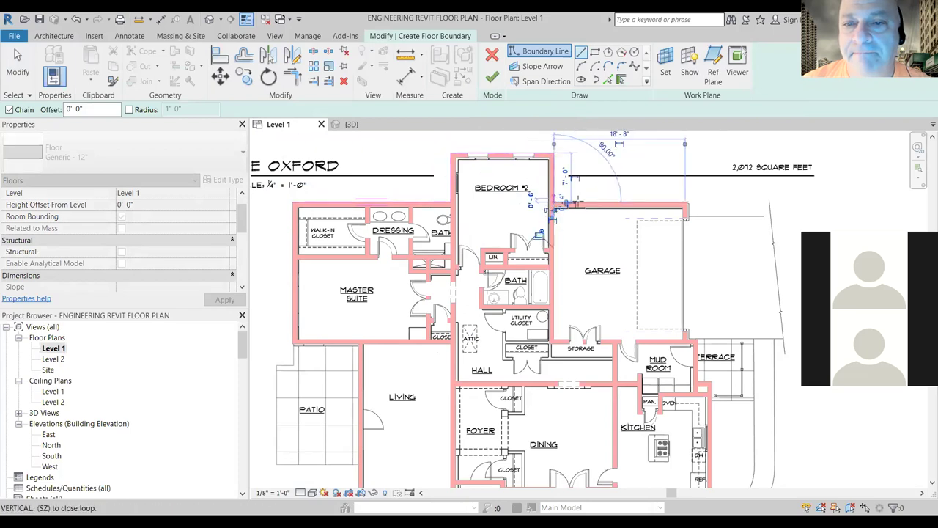
Step: Draw floor boundary lines along the exterior walls from Bedroom #2 around the garage, mud room and kitchen to the breakfast area's outer corner
click(555, 203)
click(686, 201)
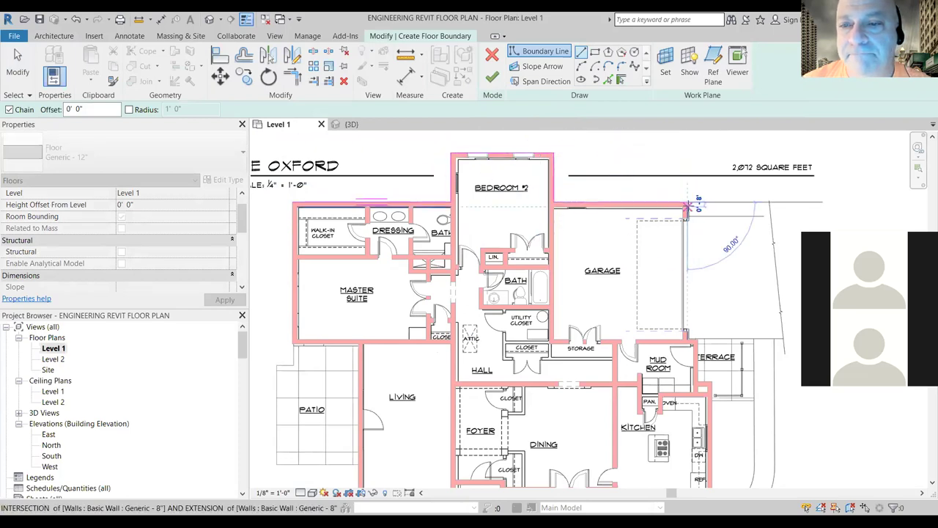
click(687, 337)
click(696, 338)
click(697, 380)
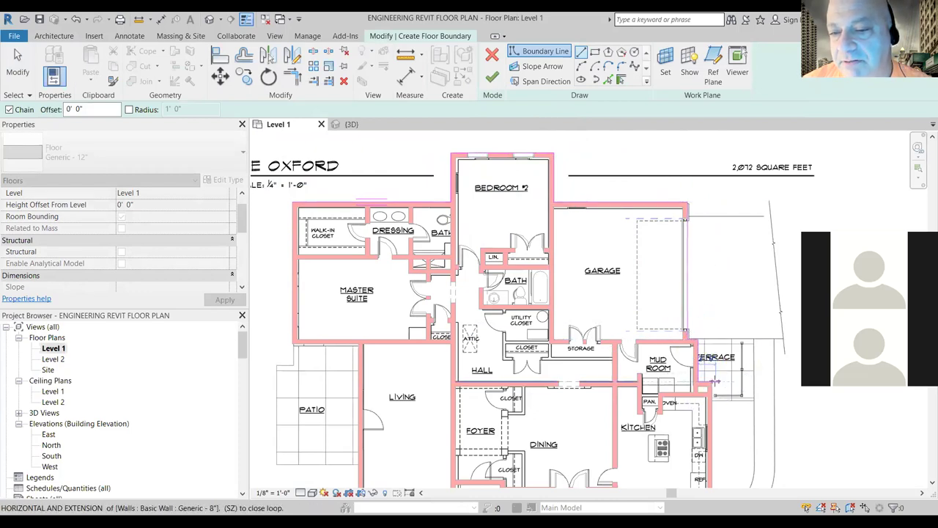
middle_drag(707, 304, 683, 153)
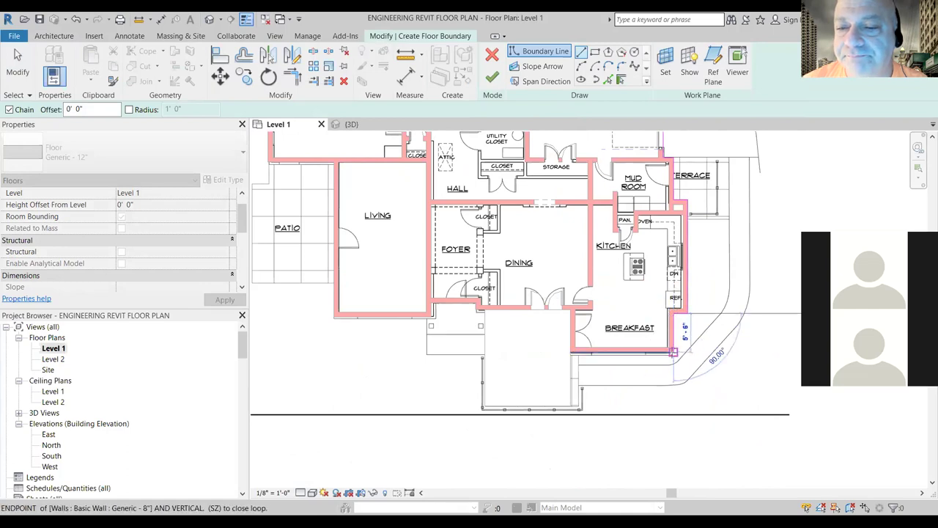
click(673, 352)
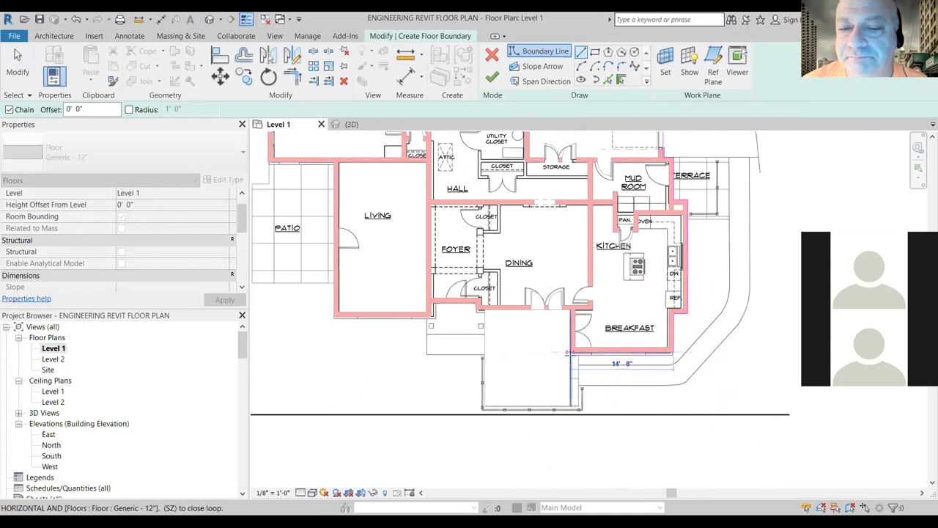
Step: Continue the floor boundary along the outer wall faces of the breakfast, dining and foyer areas to the living room's far corner
click(570, 352)
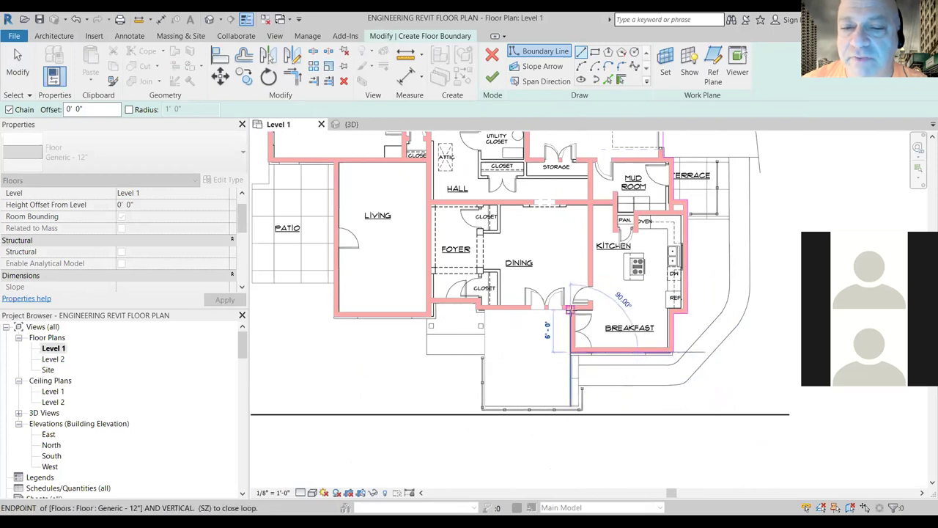
click(571, 309)
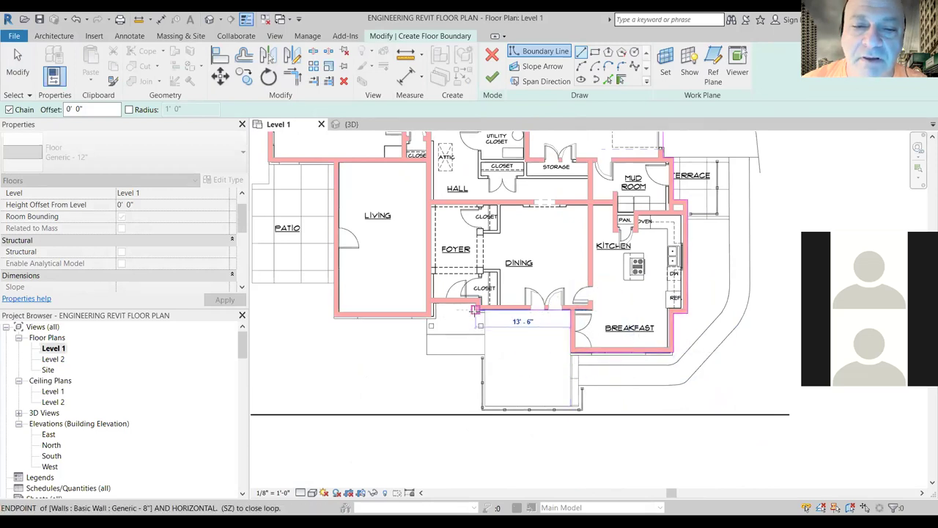
click(475, 310)
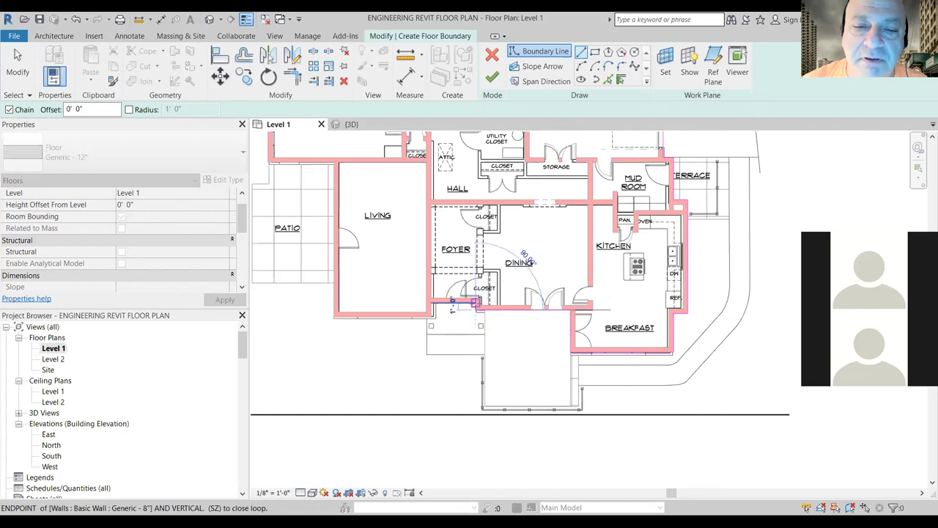
click(480, 314)
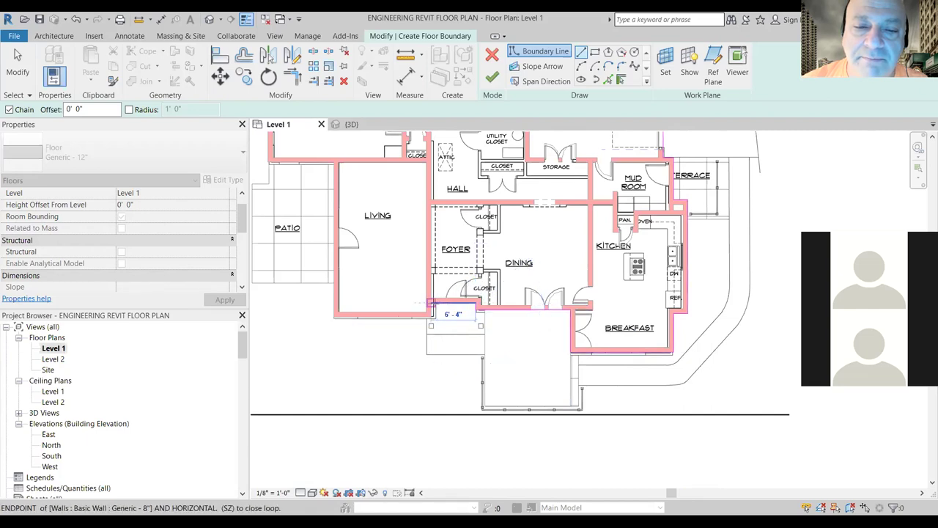
click(428, 315)
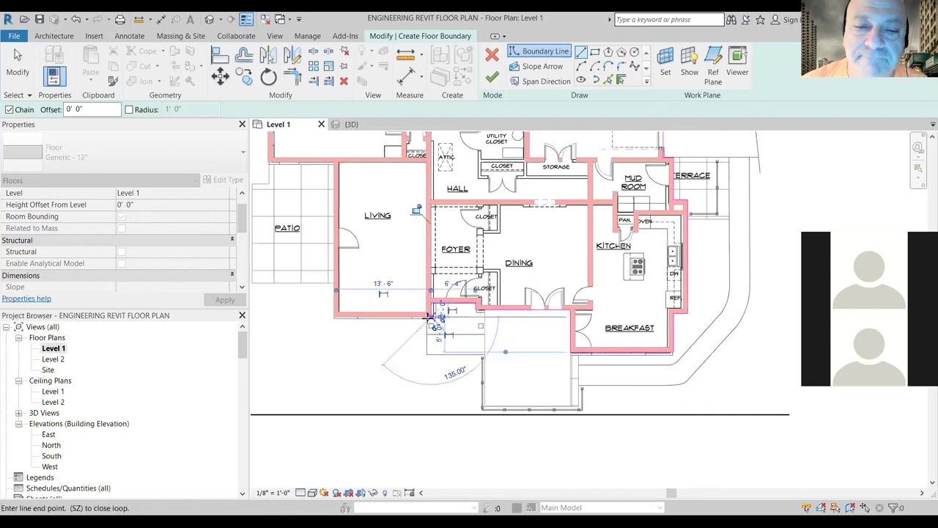
click(331, 317)
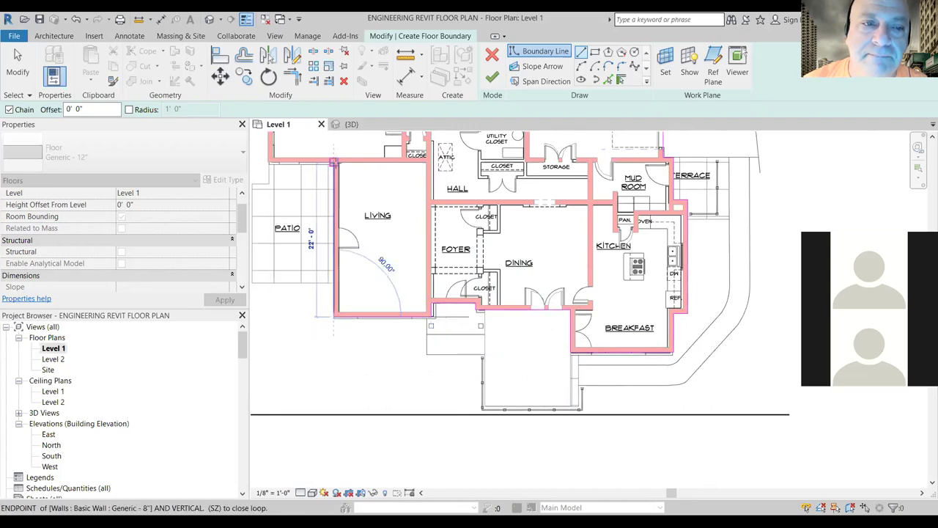
Step: Close the floor boundary along the living room's patio wall and the master suite's outer walls, and finish the floor sketch
click(334, 163)
middle_drag(334, 165, 436, 357)
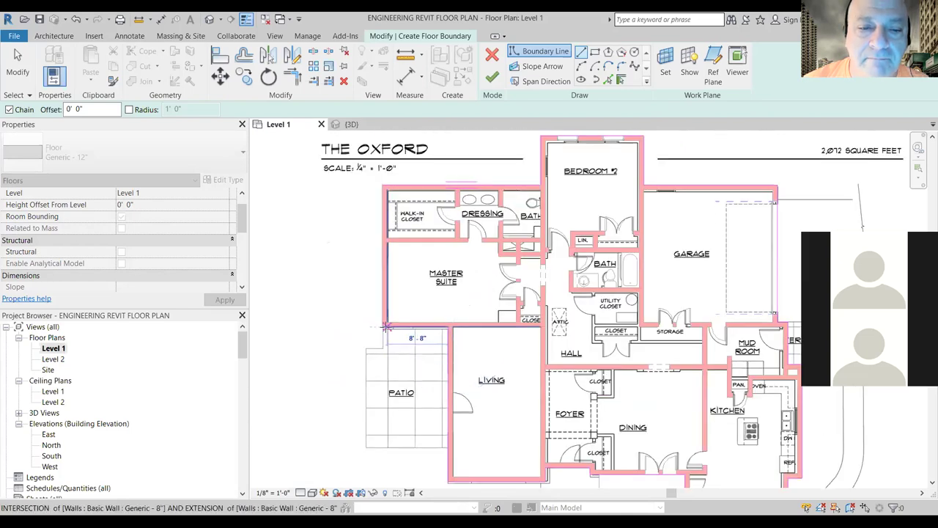
click(382, 327)
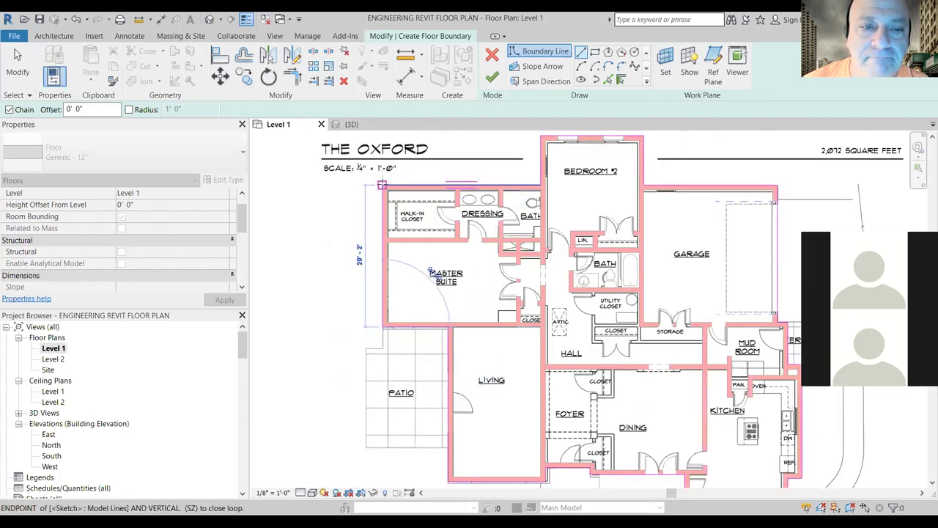
click(382, 184)
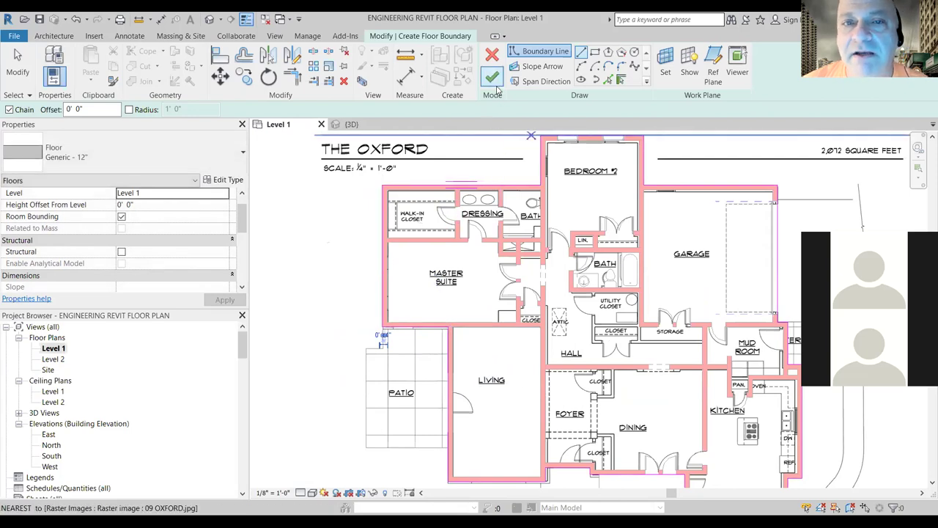
click(495, 84)
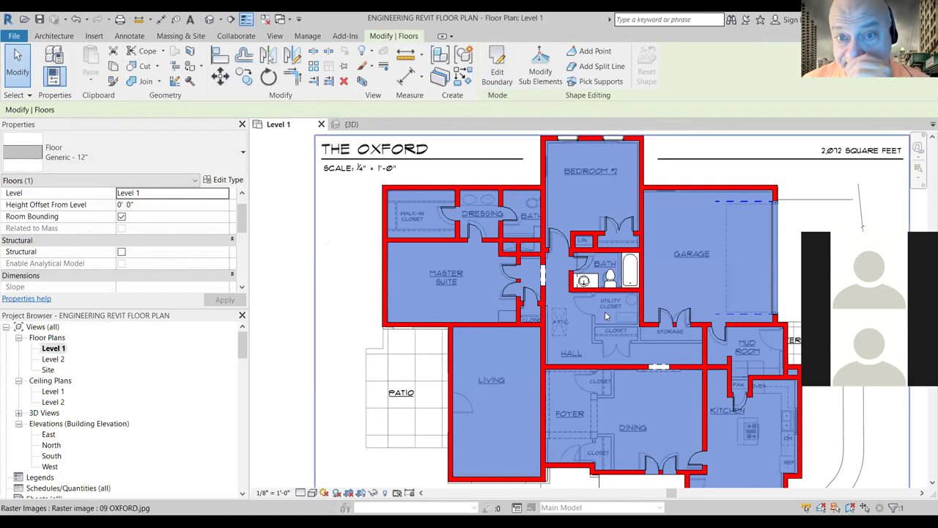
click(288, 234)
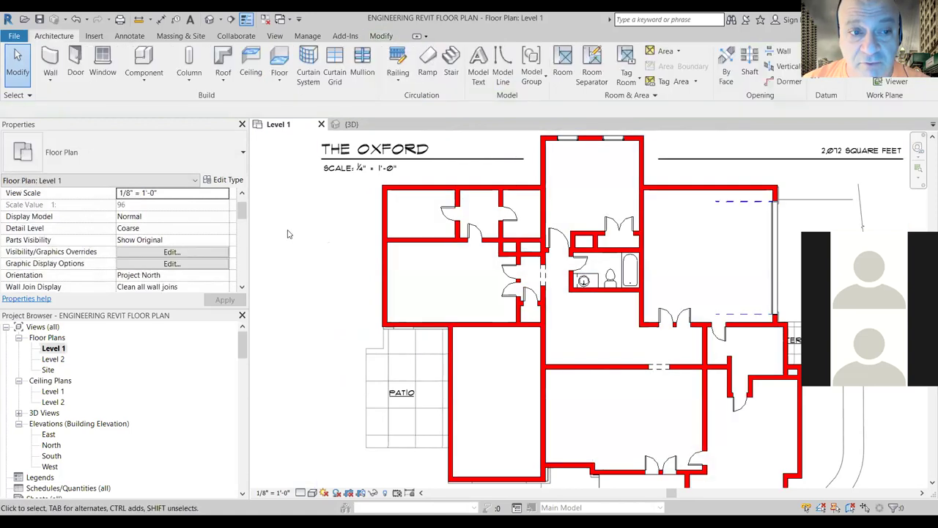
Step: Inspect the 09 OXFORD.jpg background image under the new floor by selecting it at several places in the plan
scroll(287, 234, down, 2)
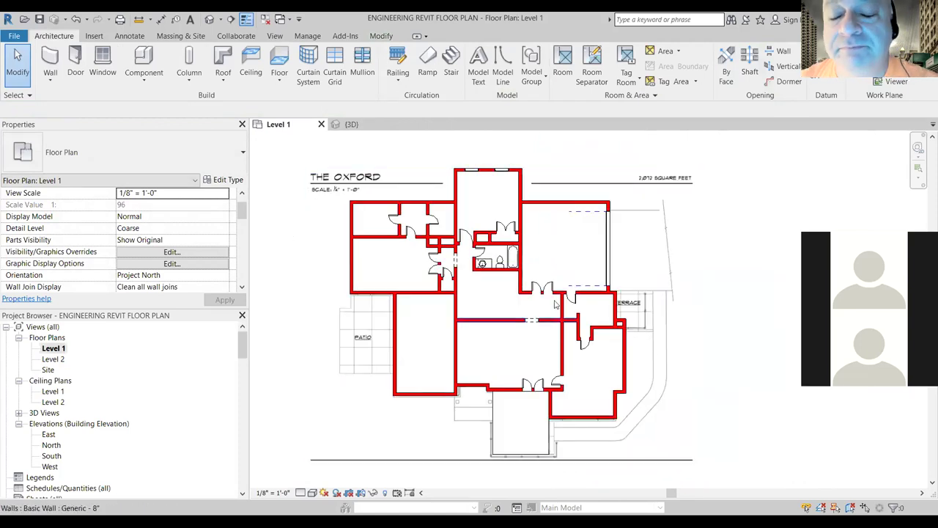
click(480, 279)
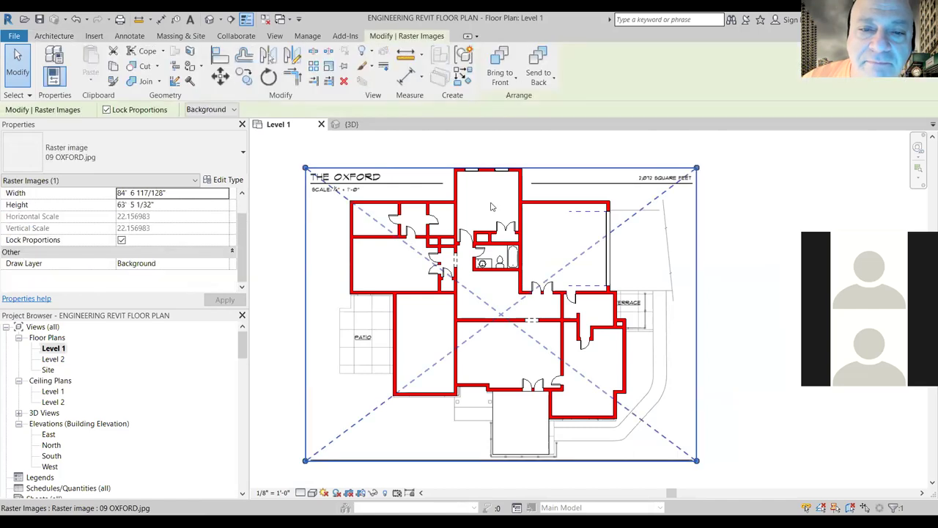
click(746, 221)
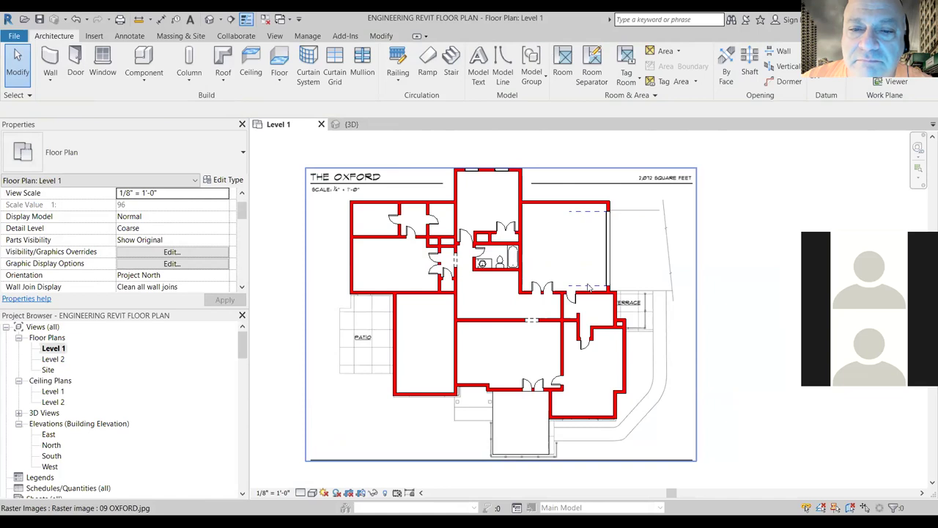
click(497, 305)
click(739, 265)
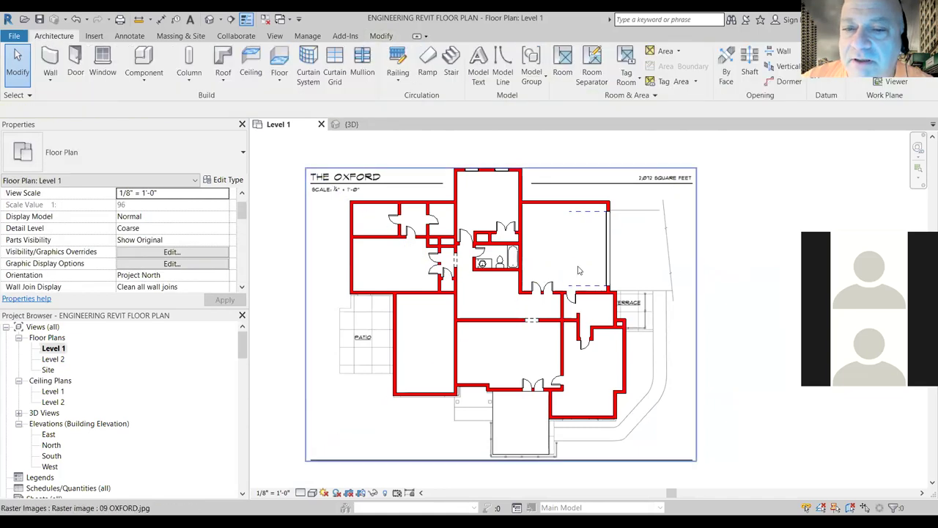
scroll(579, 265, up, 3)
click(607, 262)
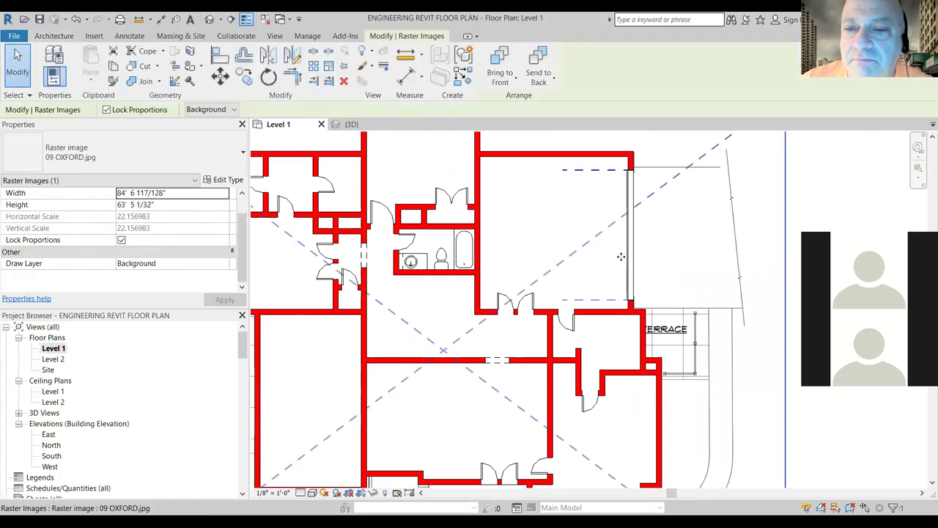
scroll(630, 282, down, 1)
key(Escape)
scroll(646, 278, down, 2)
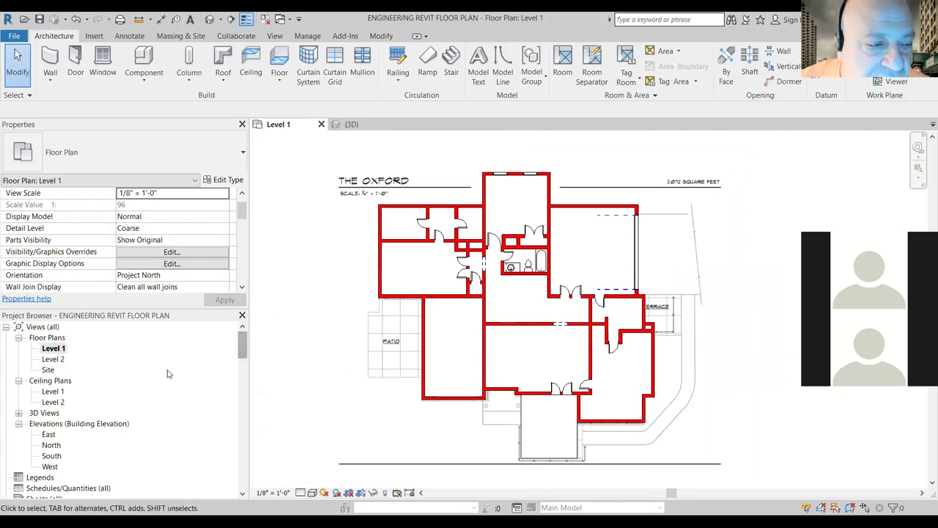
Step: Open the 3D view, turn it toward the garage side, and select the Generic - 12" floor at its exposed edge
click(351, 125)
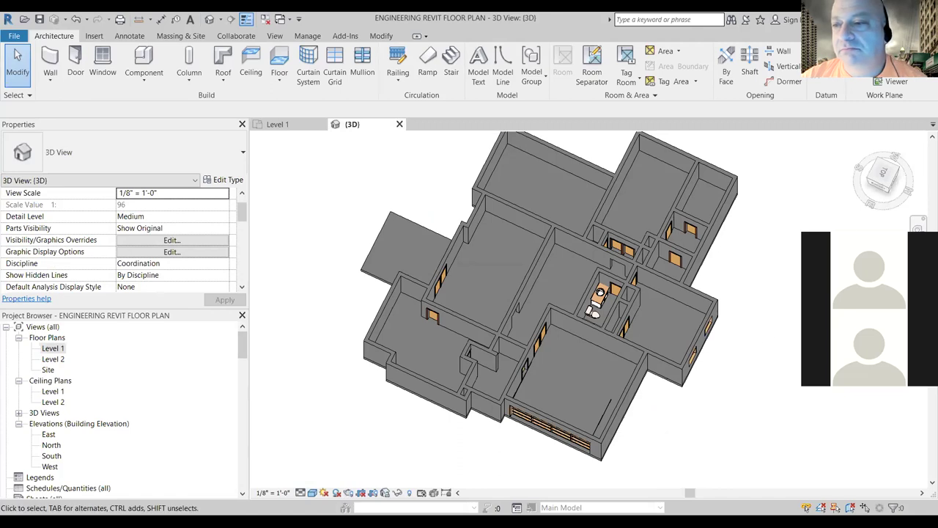
click(889, 189)
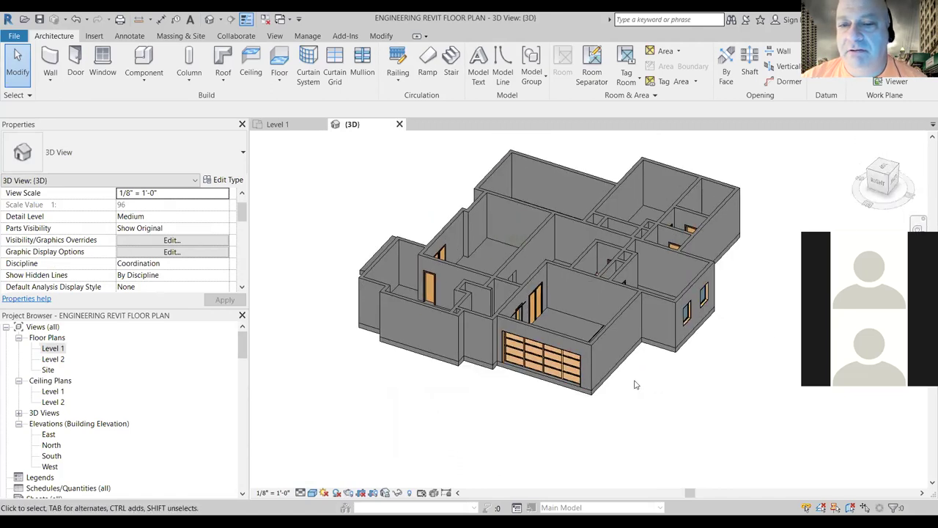
scroll(636, 384, up, 4)
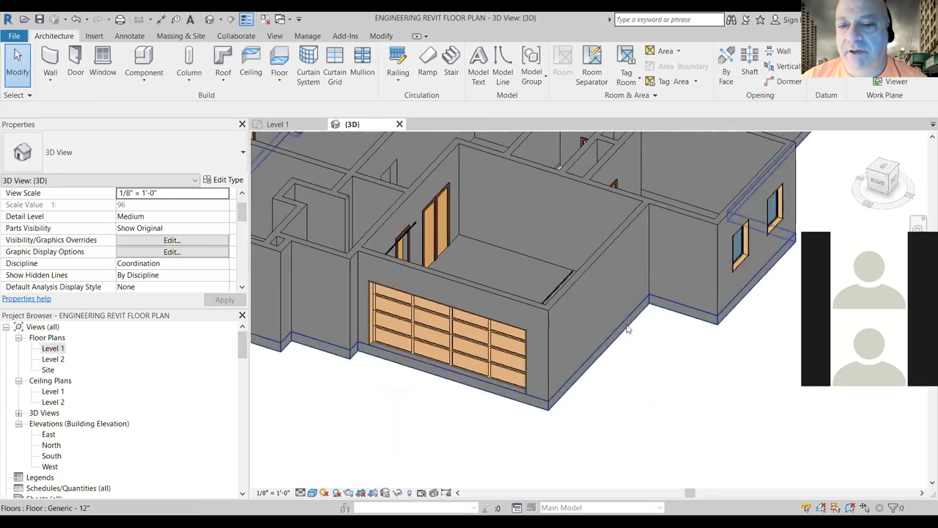
click(626, 328)
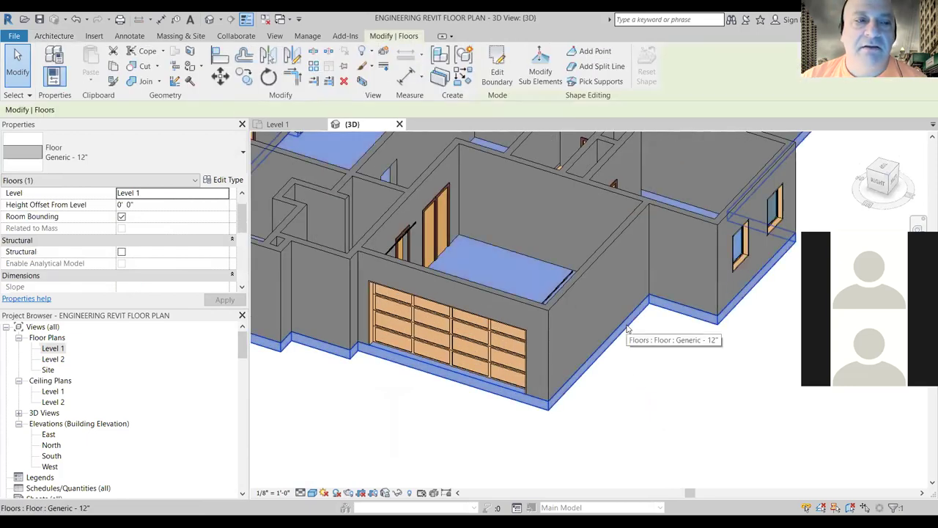
Step: Review the selected floor's constraints, dimensions, identity data and phasing properties, and clear the selection
scroll(246, 208, up, 1)
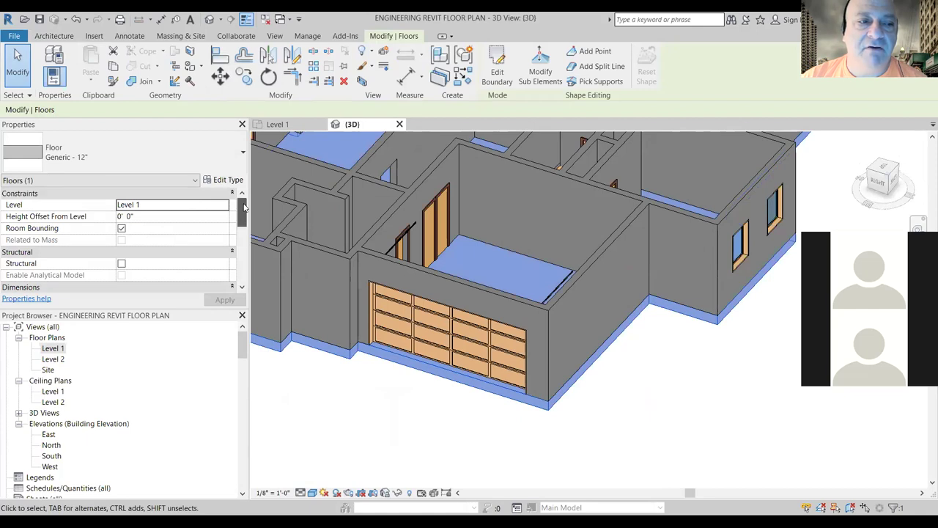
scroll(235, 241, down, 4)
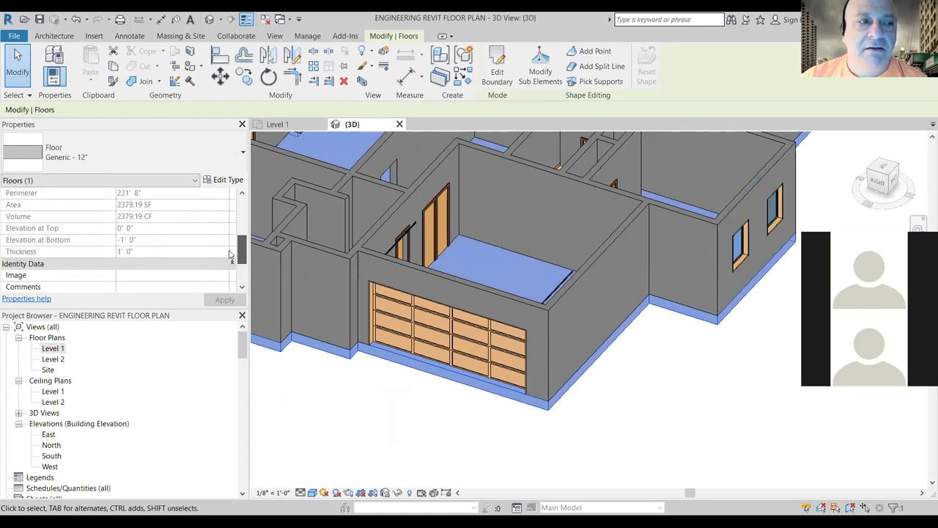
scroll(229, 255, up, 4)
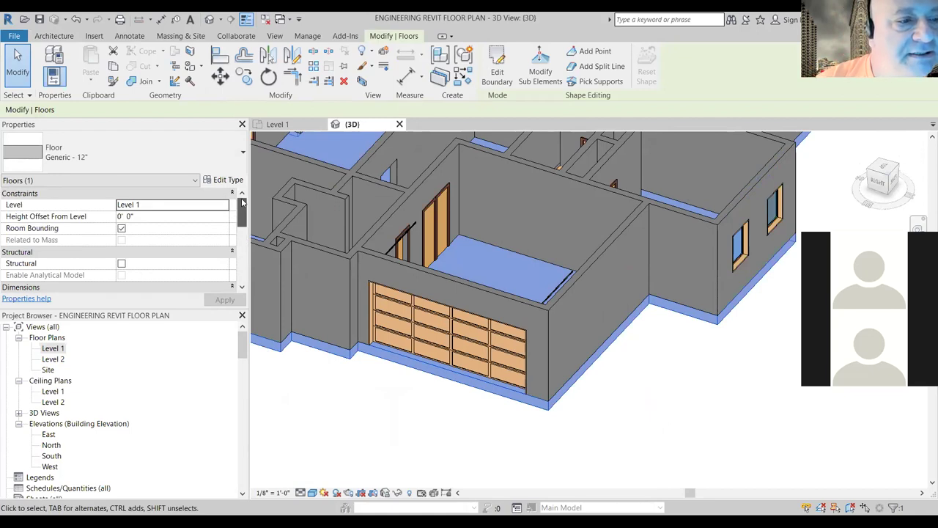
scroll(229, 231, down, 2)
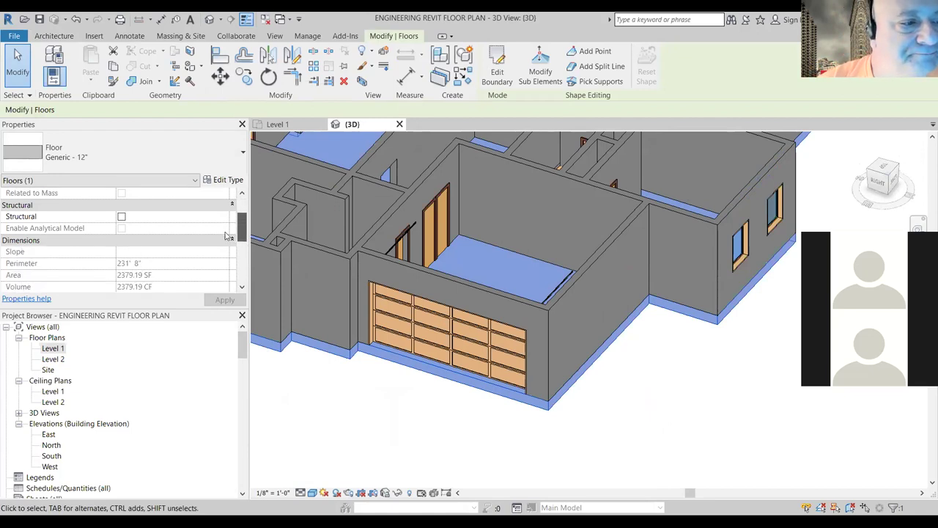
scroll(227, 235, down, 5)
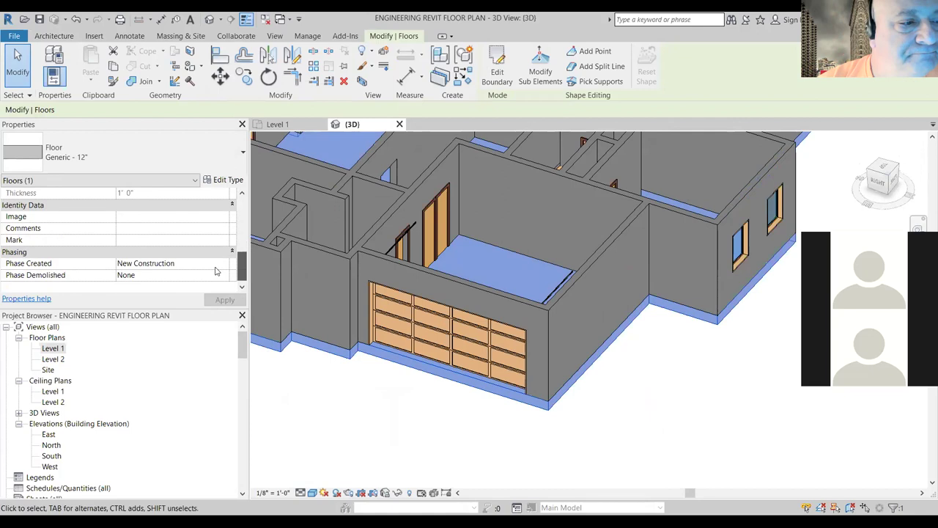
scroll(213, 275, down, 1)
scroll(210, 277, up, 8)
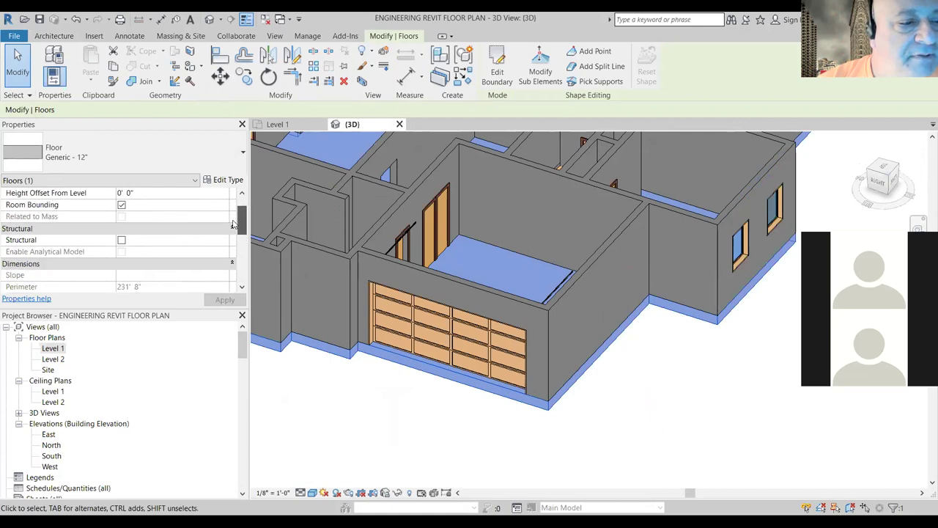
click(695, 373)
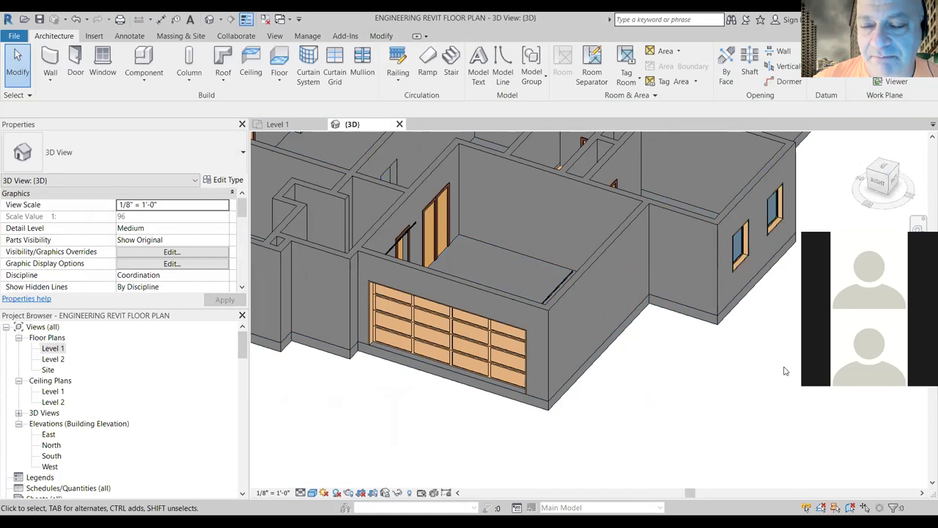
Step: Hide the Floors category in the Level 1 floor plan through its visibility/graphic overrides
double_click(53, 349)
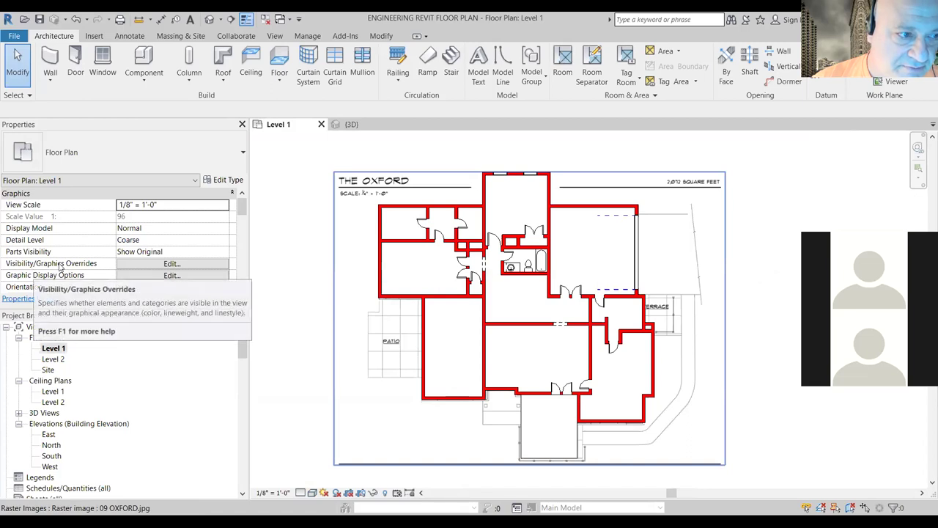
click(133, 267)
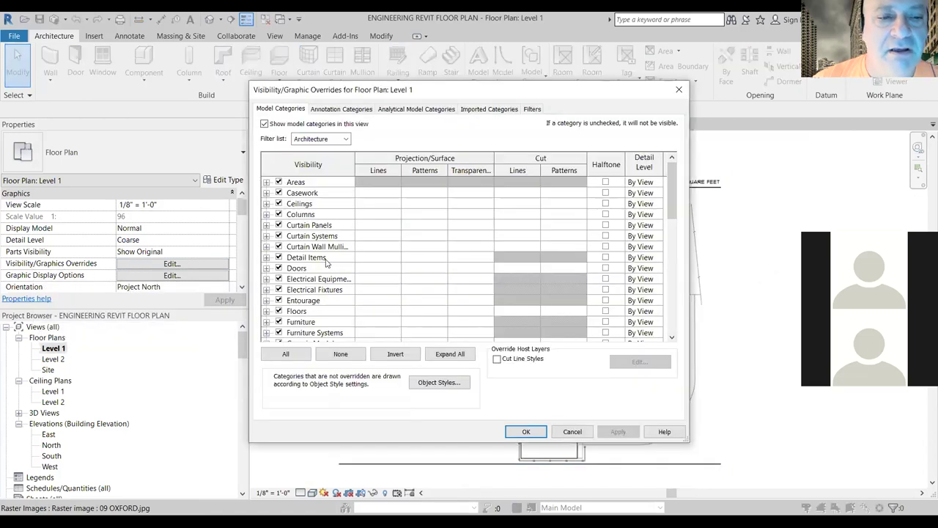
scroll(326, 262, down, 2)
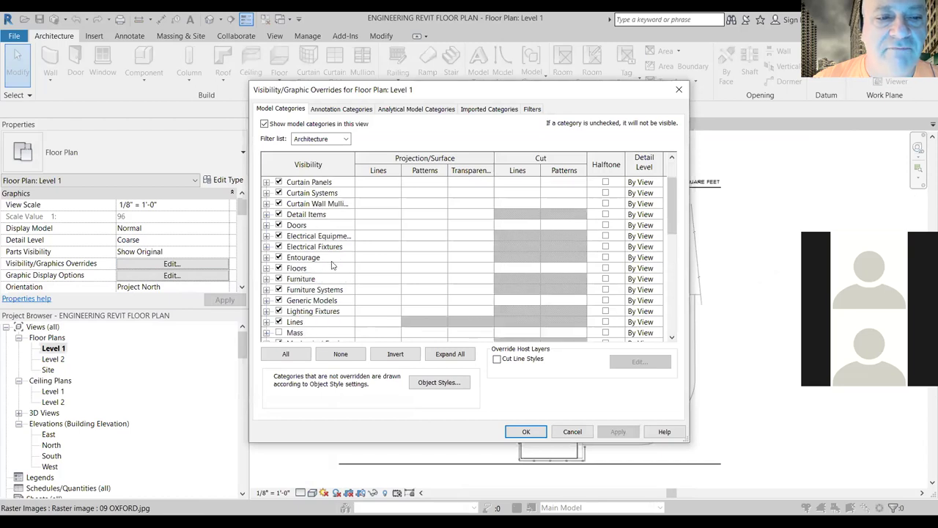
click(278, 268)
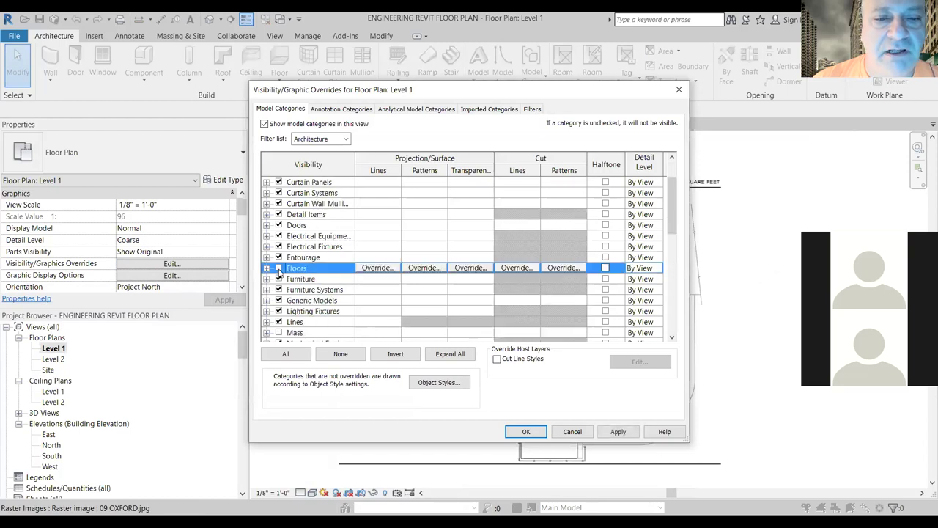
click(613, 432)
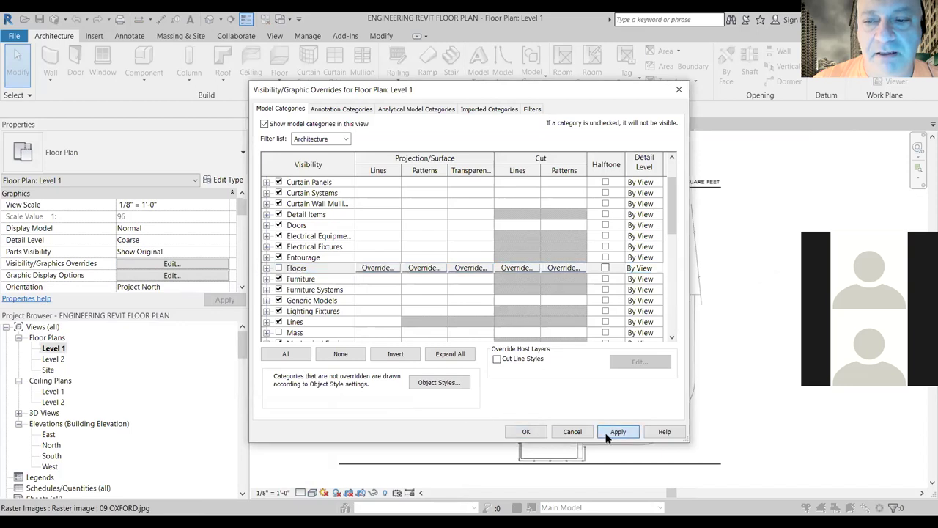
click(522, 432)
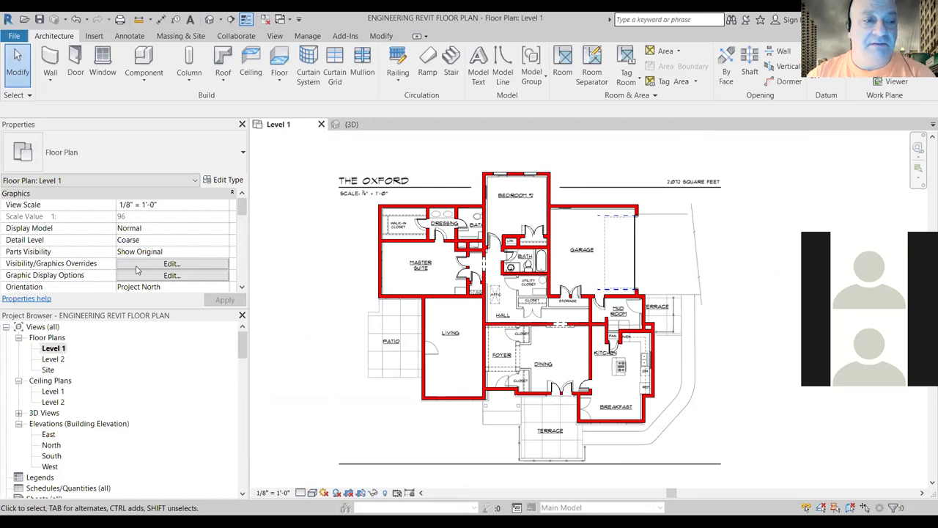
Step: Hide the Doors category in the Level 1 plan through its visibility/graphic overrides
click(176, 265)
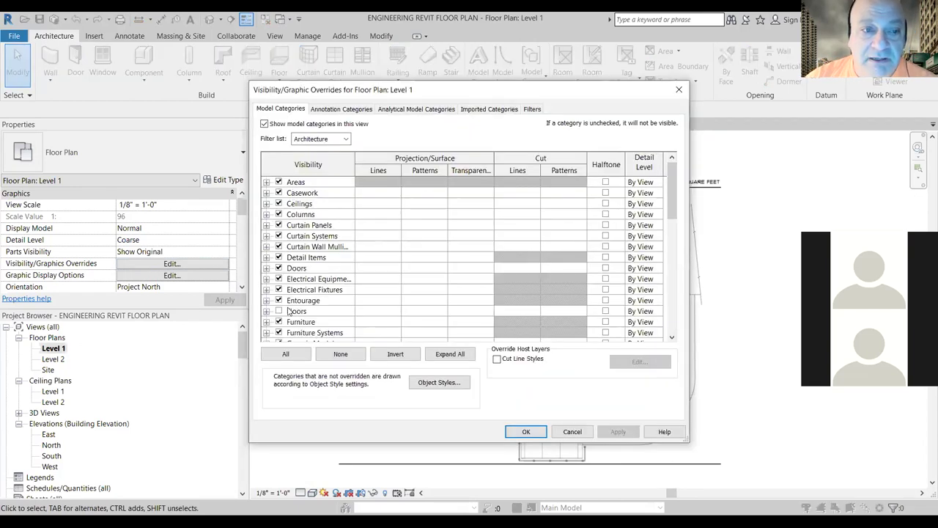
scroll(295, 311, down, 2)
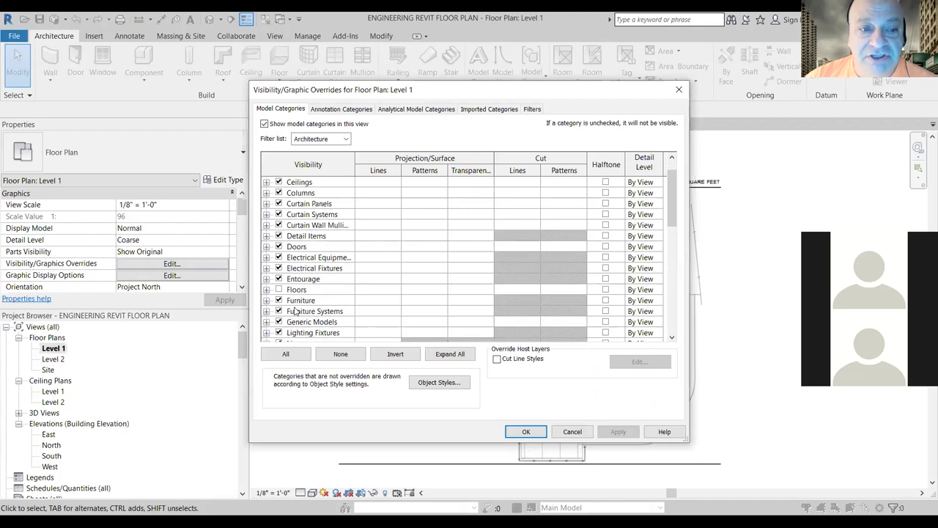
scroll(295, 311, down, 6)
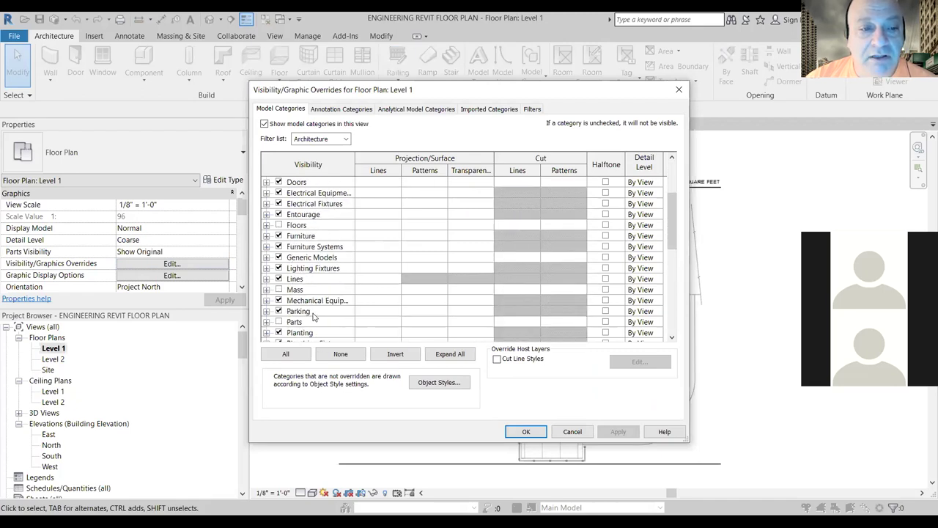
scroll(304, 317, down, 2)
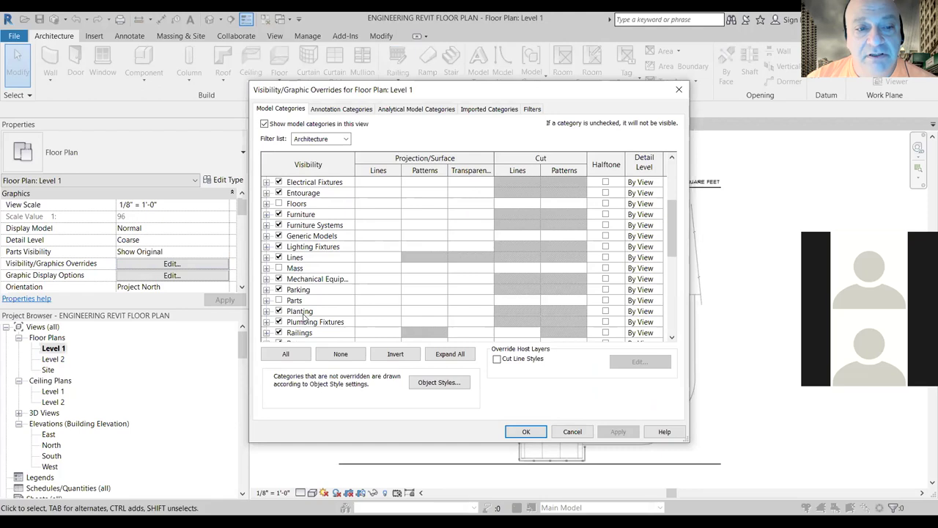
scroll(312, 320, up, 3)
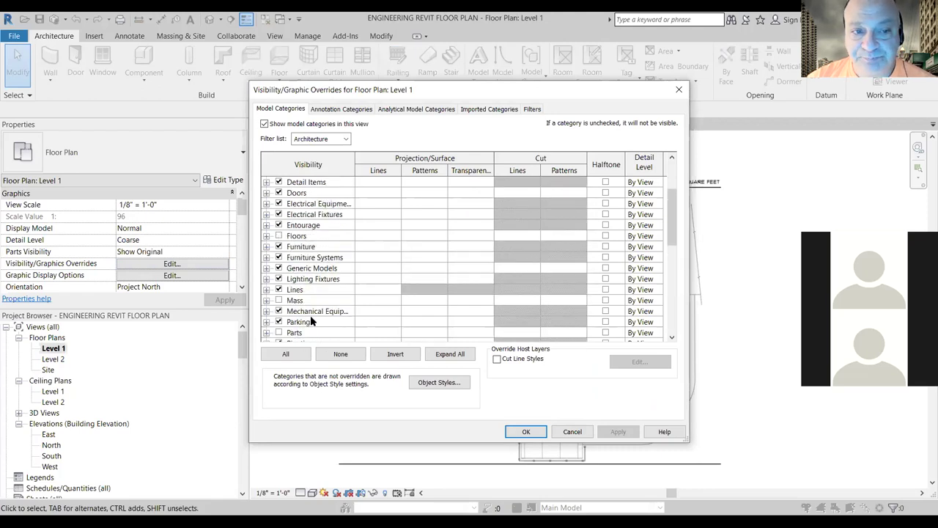
scroll(310, 316, up, 1)
click(279, 203)
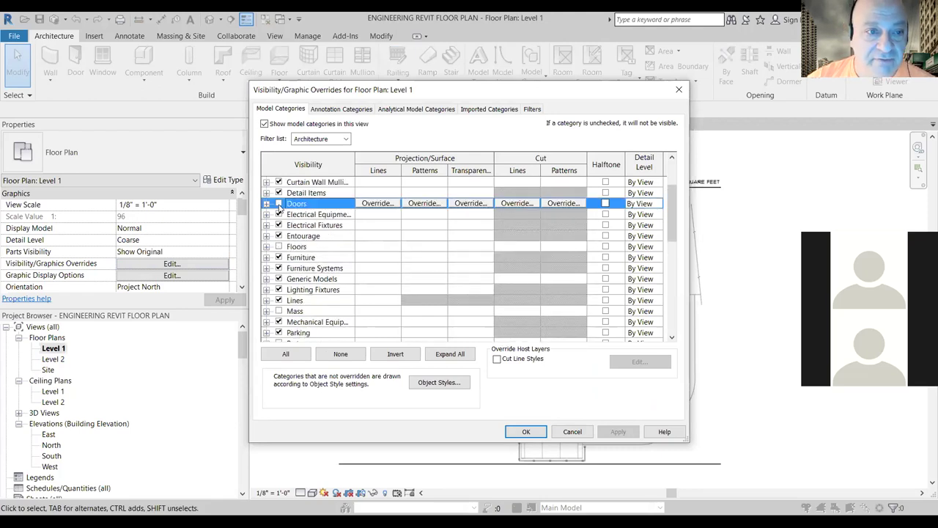
click(610, 431)
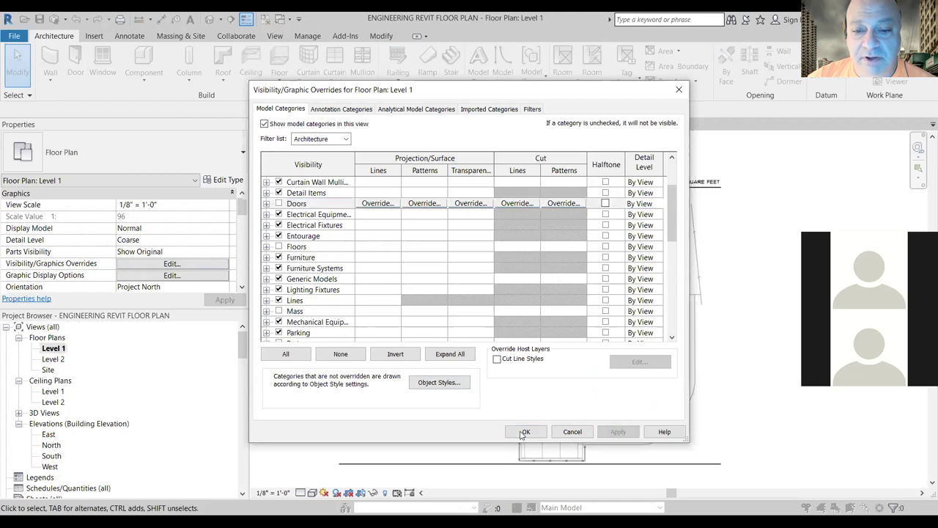
click(526, 431)
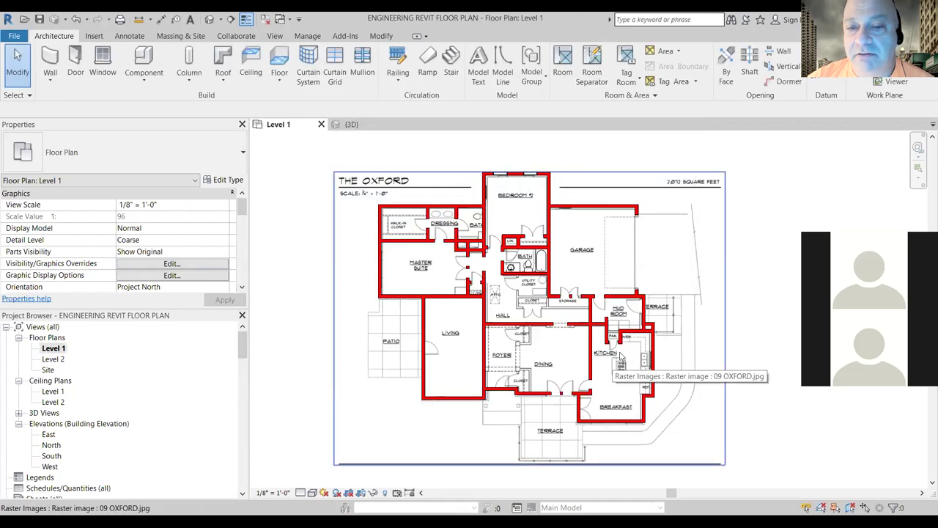
Step: Make the Doors category visible again in the Level 1 plan
scroll(583, 295, up, 2)
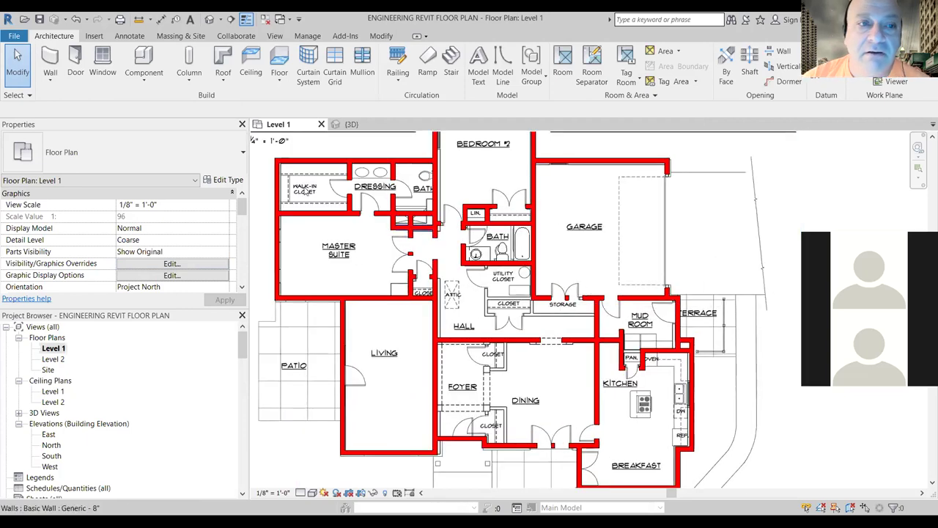
click(189, 264)
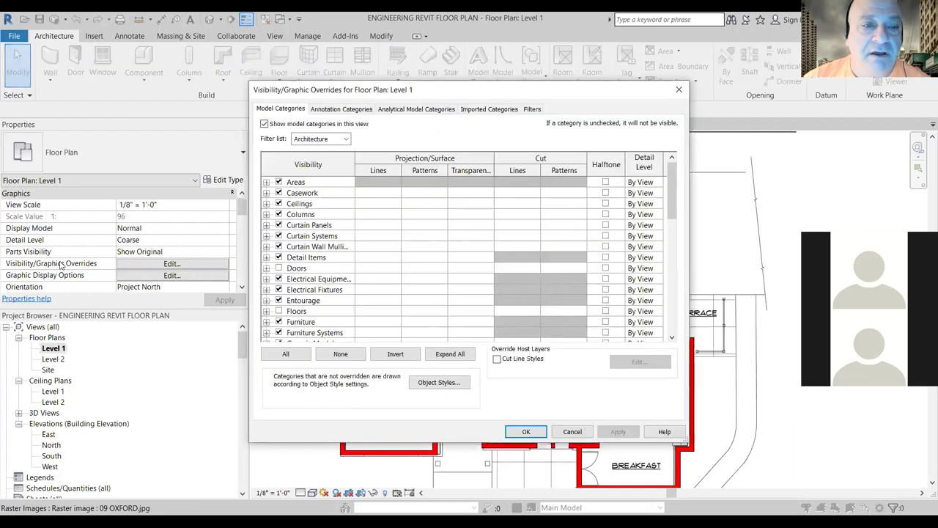
click(278, 268)
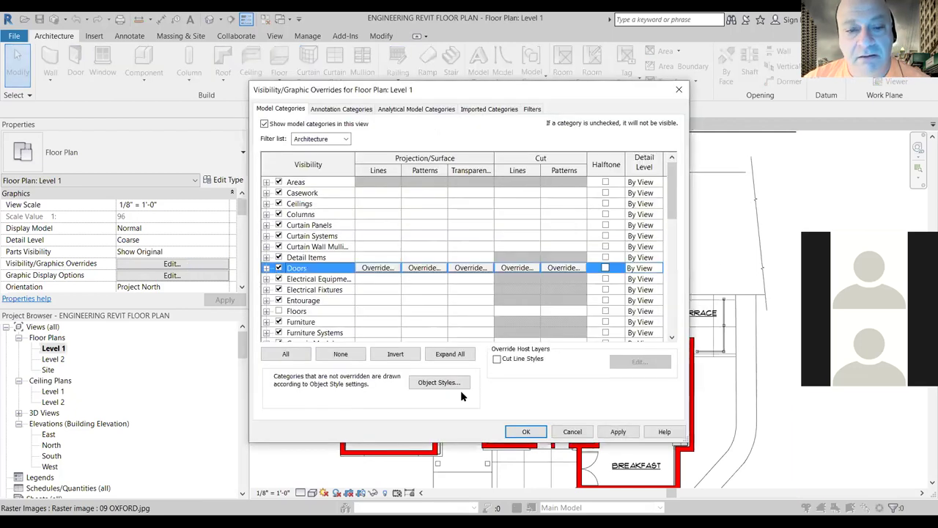
click(618, 432)
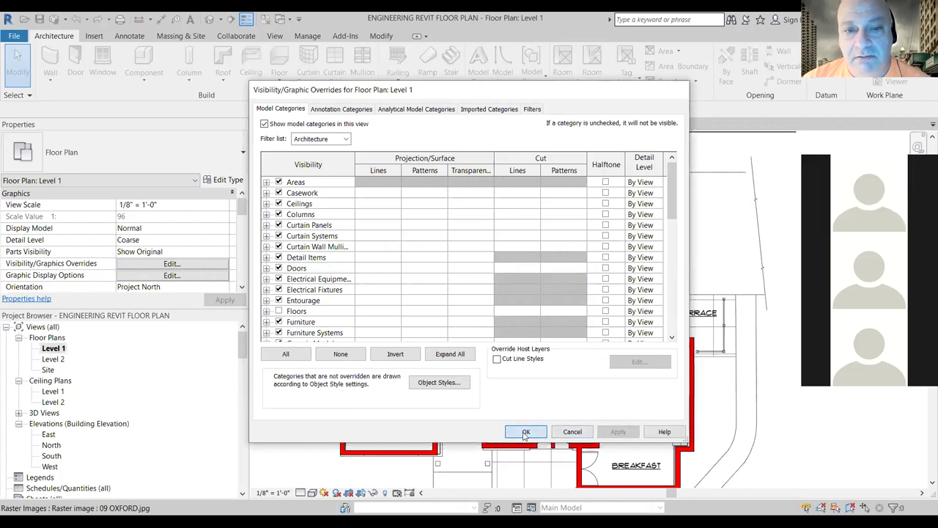
click(526, 432)
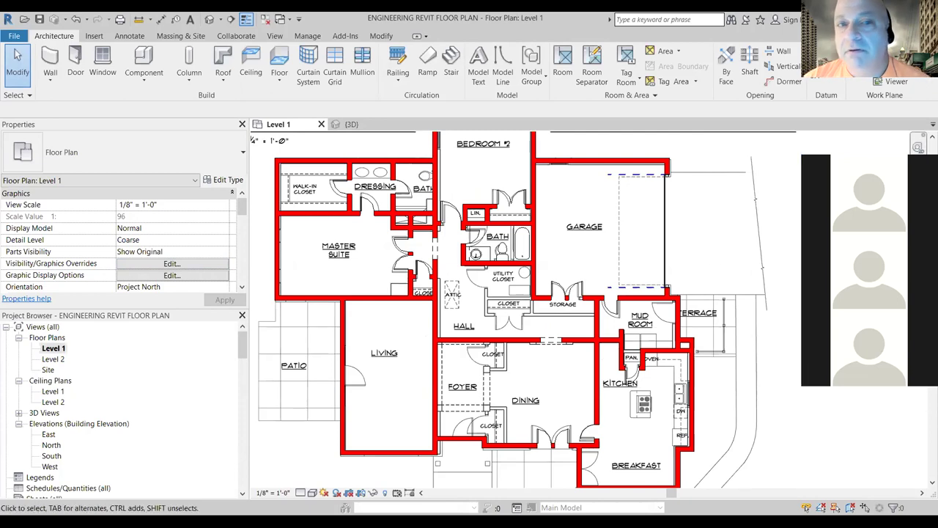
Step: Inspect the whole house in the 3D view from above the garage corner, and return to the Level 1 plan
click(353, 125)
shift+middle_drag(557, 294, 725, 324)
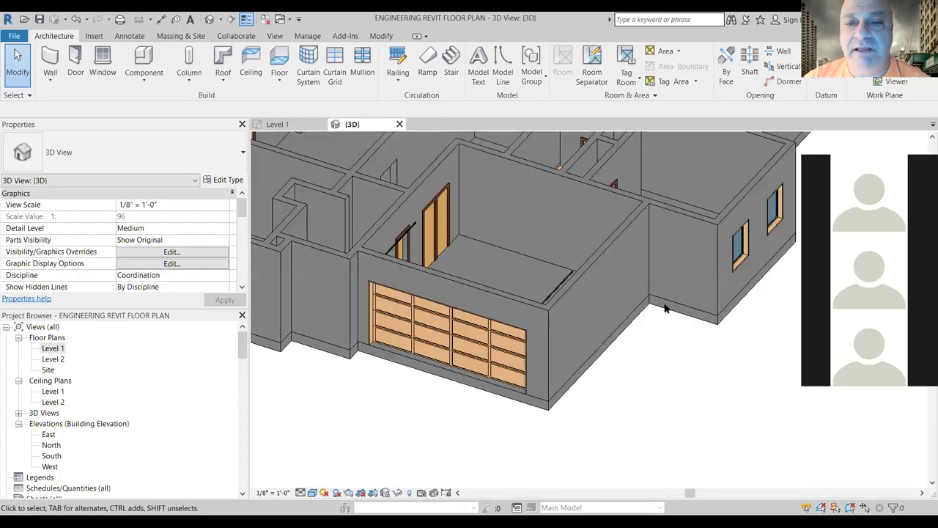
scroll(485, 386, down, 2)
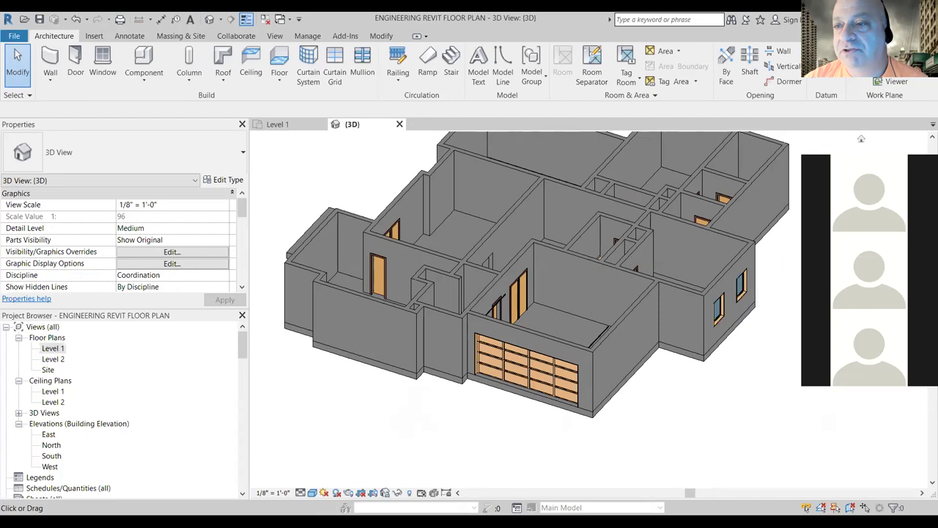
click(861, 173)
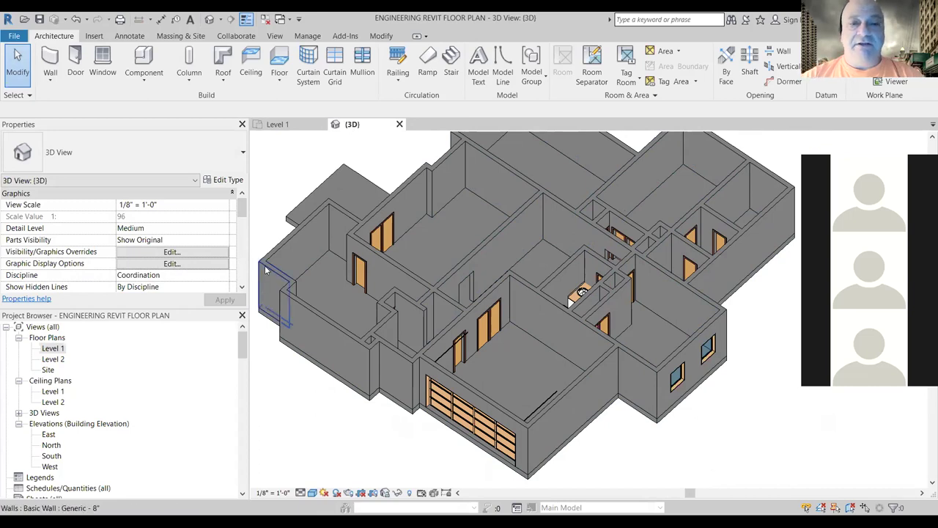
double_click(59, 348)
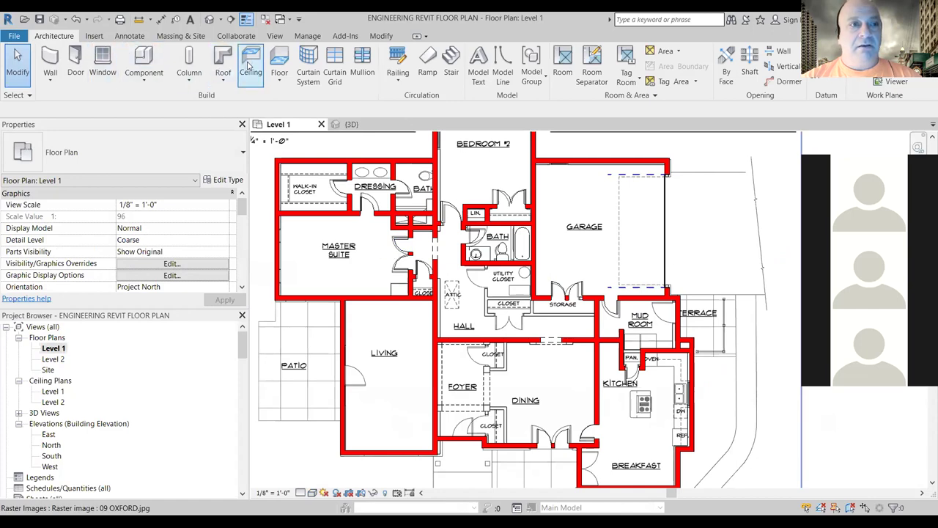
click(279, 60)
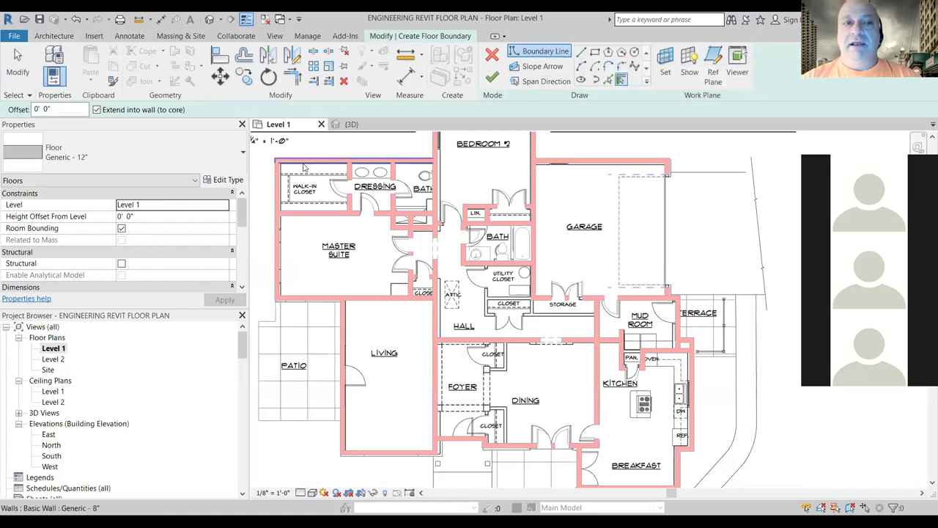
click(434, 162)
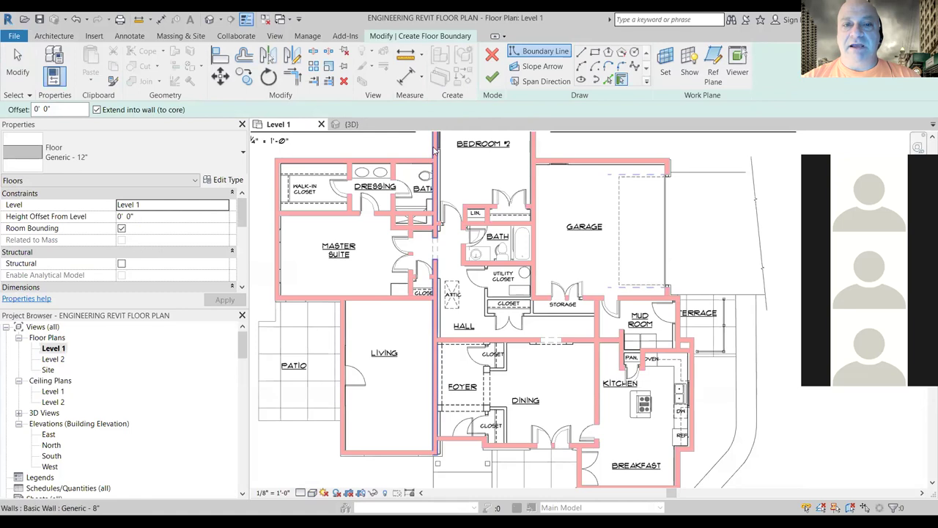
scroll(429, 155, down, 4)
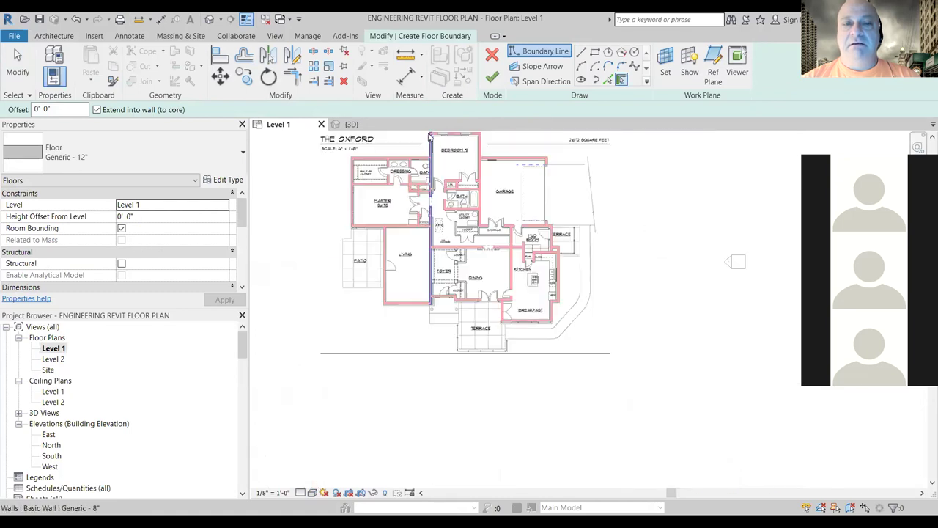
click(478, 135)
click(478, 157)
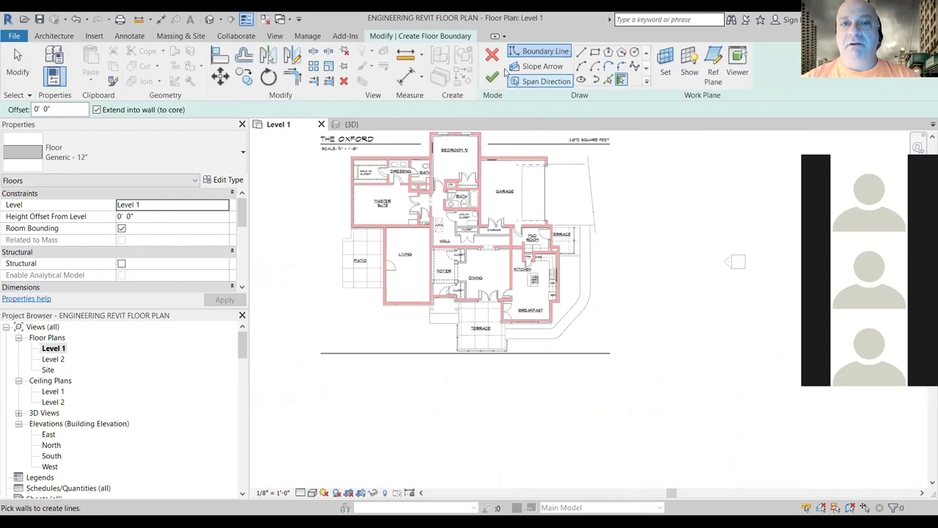
click(492, 56)
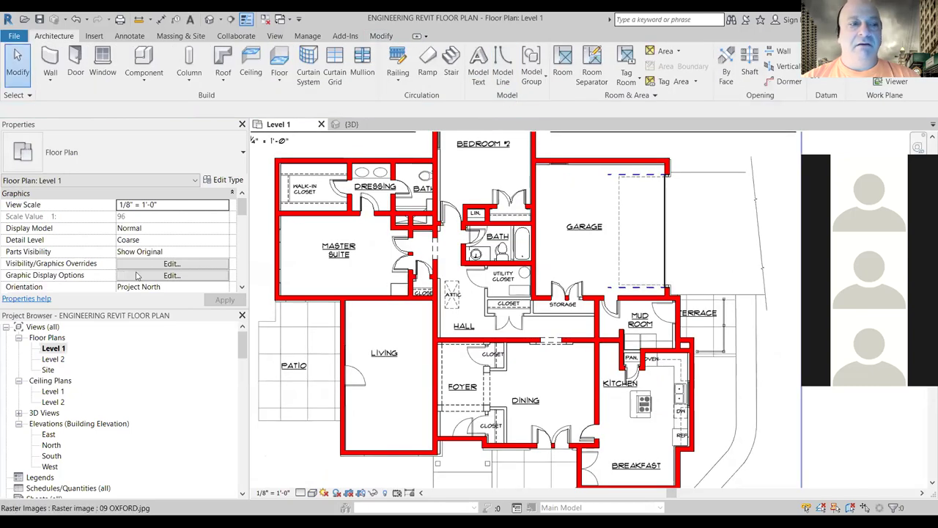
Step: Turn the Floors category back on in the Level 1 plan's visibility/graphic overrides
click(158, 264)
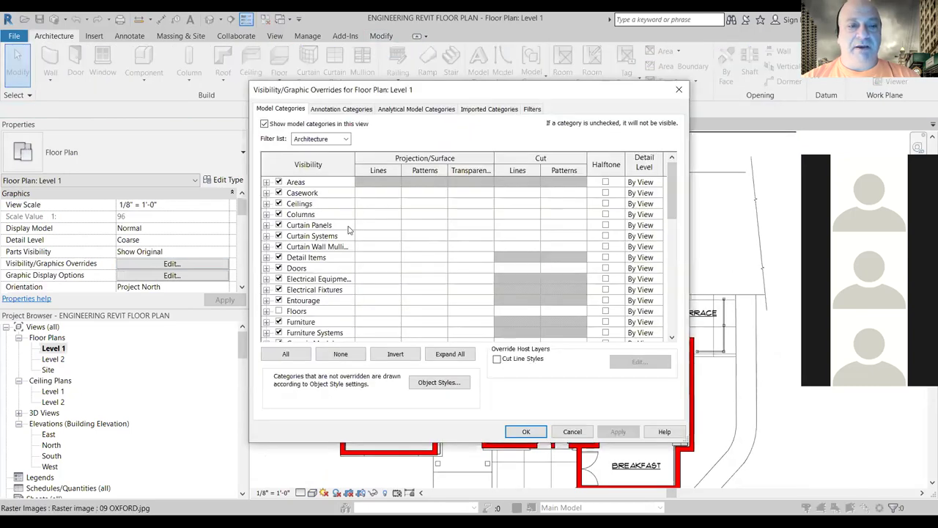
scroll(351, 244, down, 3)
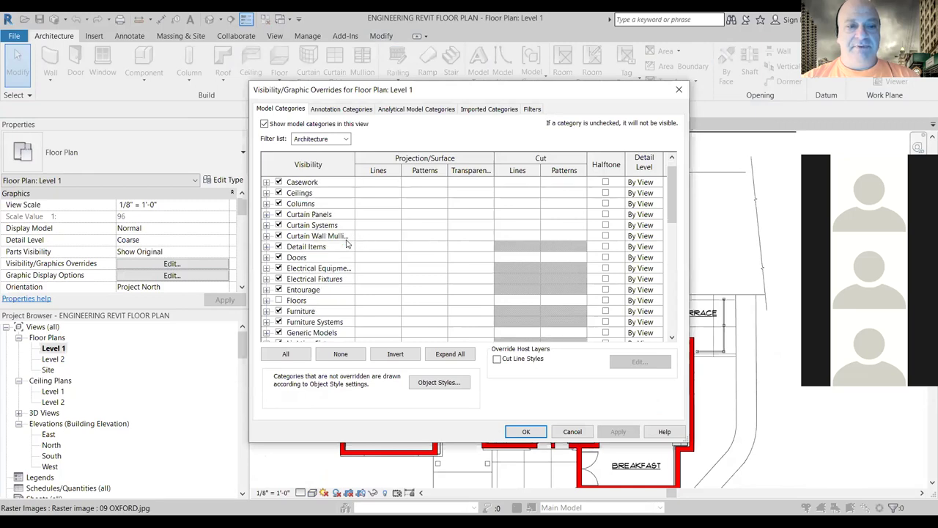
click(278, 280)
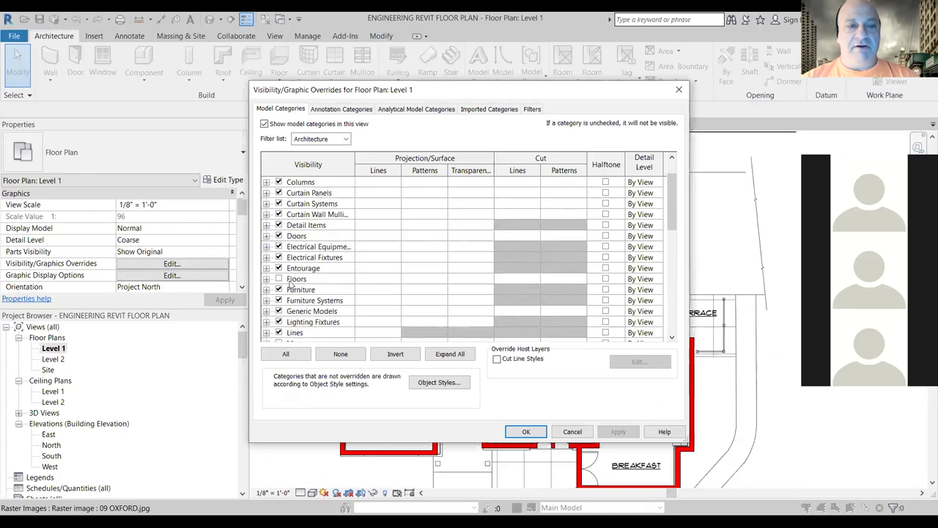
click(278, 279)
click(618, 431)
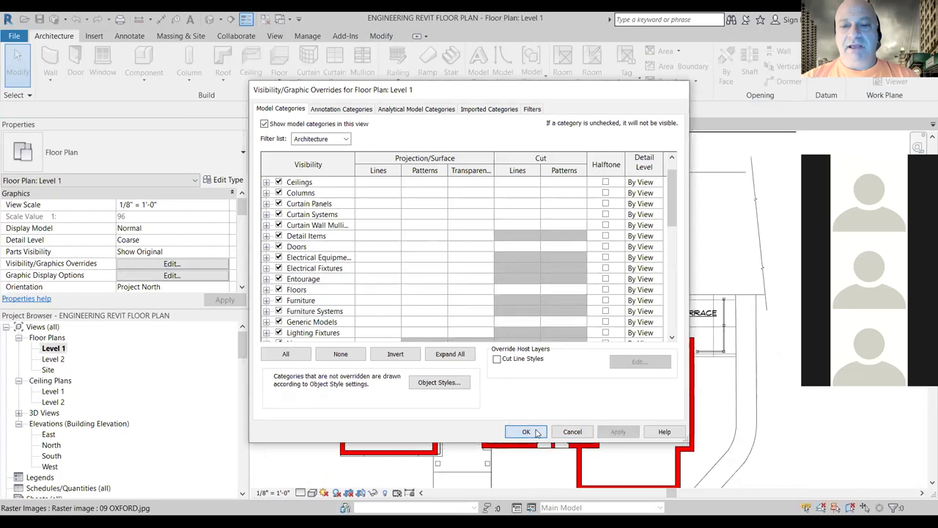
click(526, 431)
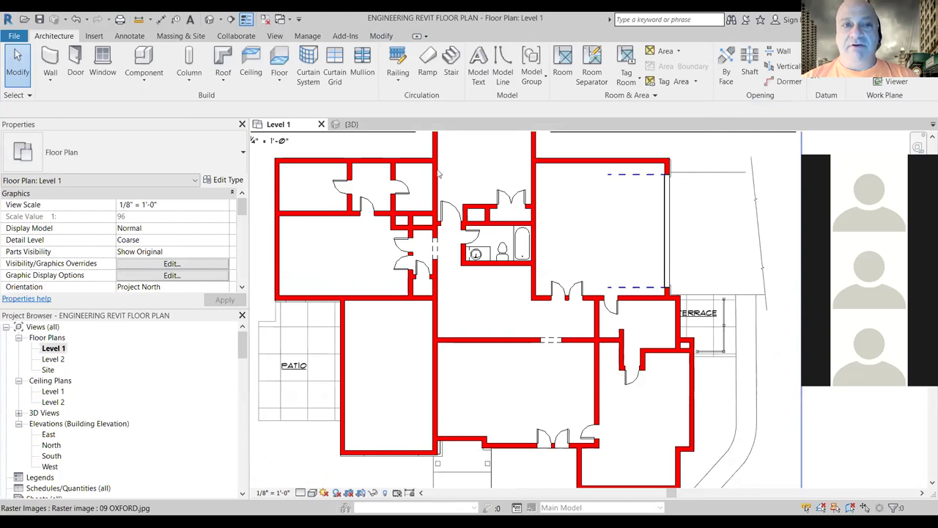
Step: Open the 3D view and orbit to a lower angle to examine the floor's exposed edge beneath the garage walls
click(351, 124)
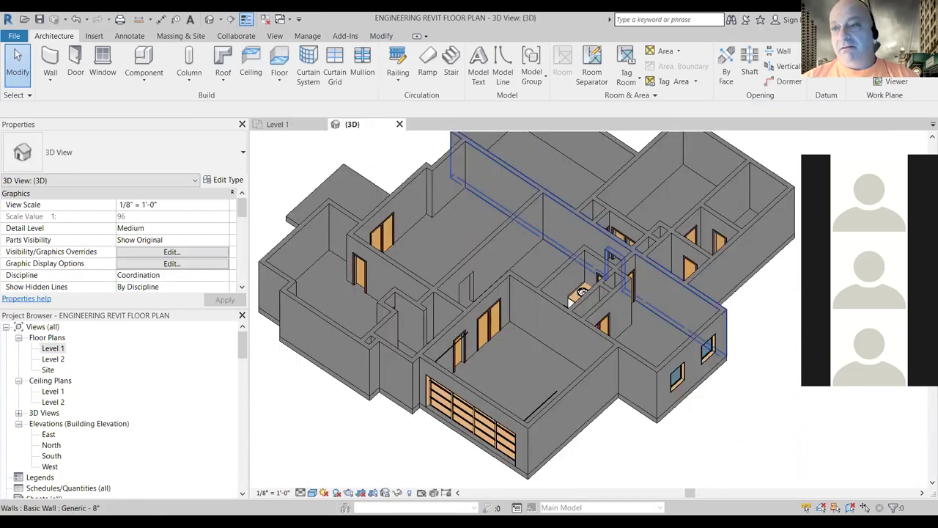
mouse_move(571, 300)
shift+middle_down()
mouse_move(585, 300)
mouse_move(670, 389)
shift+middle_up()
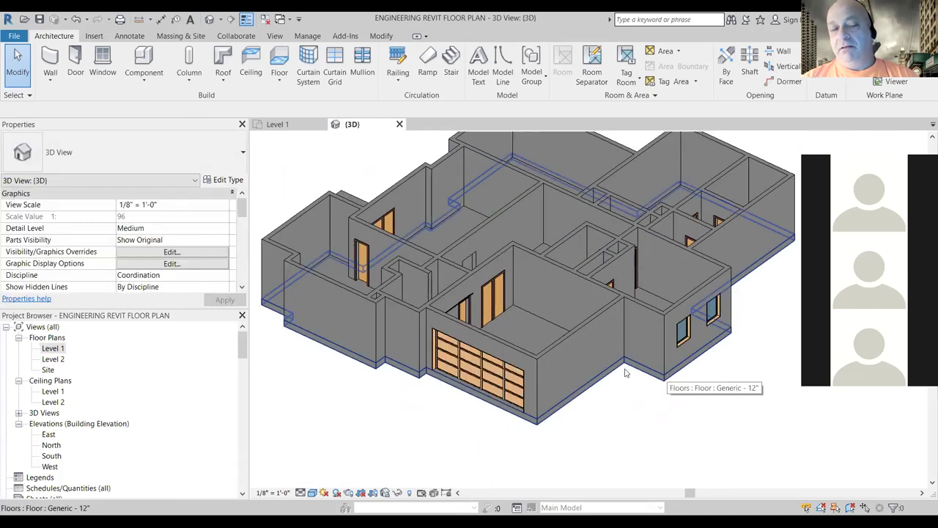
Step: Hide the Floors category in the 3D view's visibility/graphic overrides
click(136, 254)
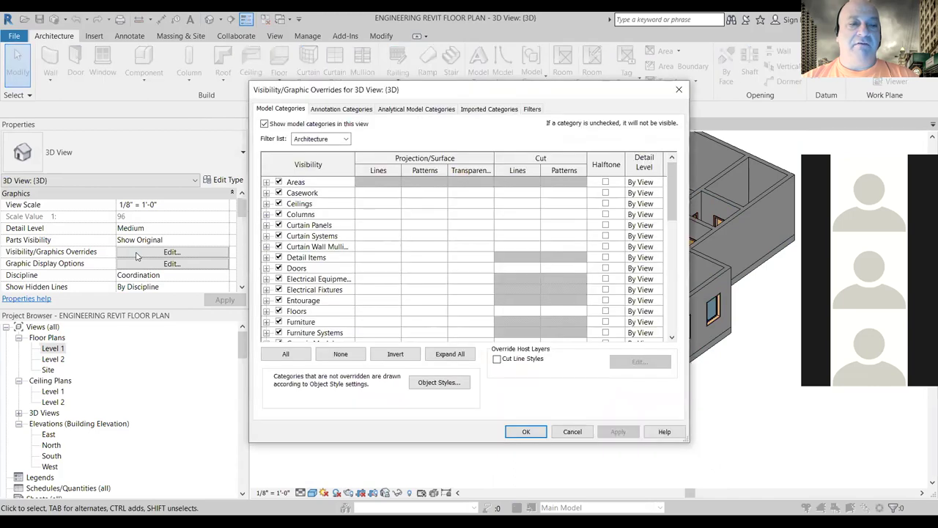
click(278, 311)
click(615, 431)
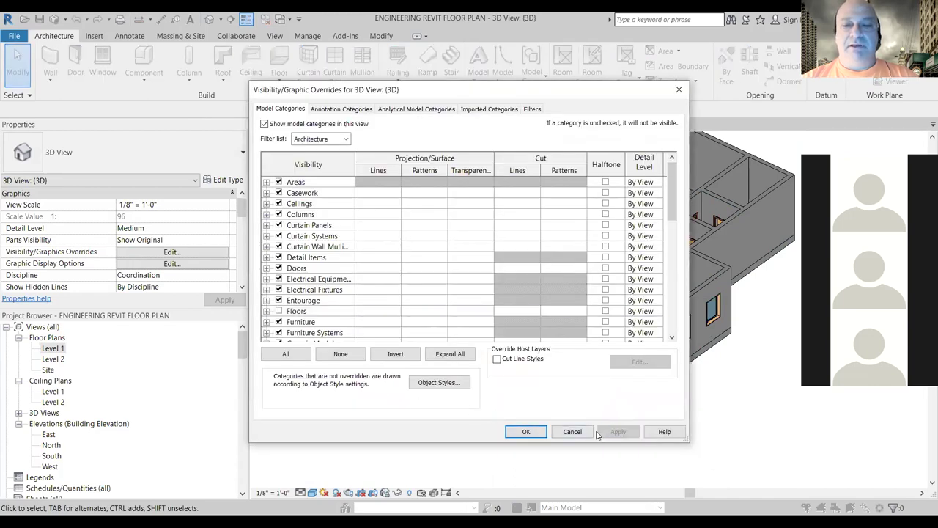
click(524, 432)
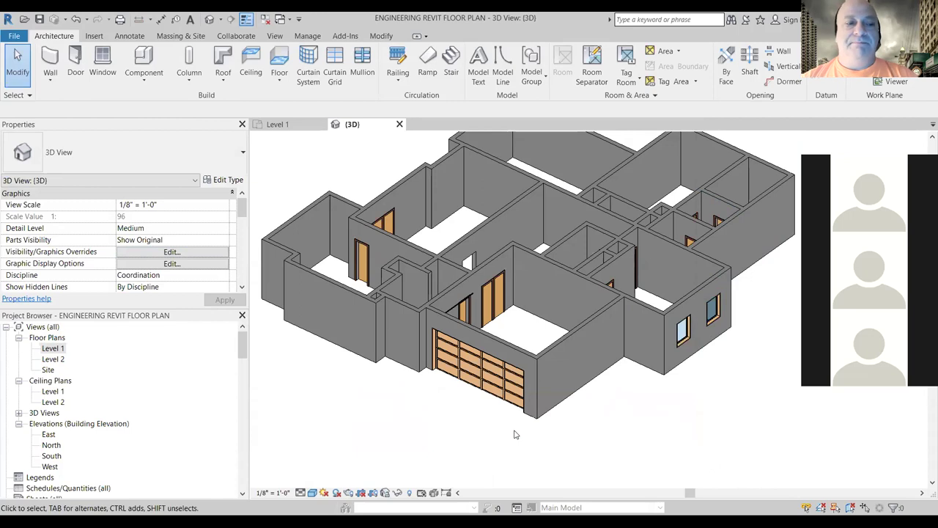
Step: Return to the Level 1 plan and turn off its Floors category in the visibility/graphic overrides
click(279, 125)
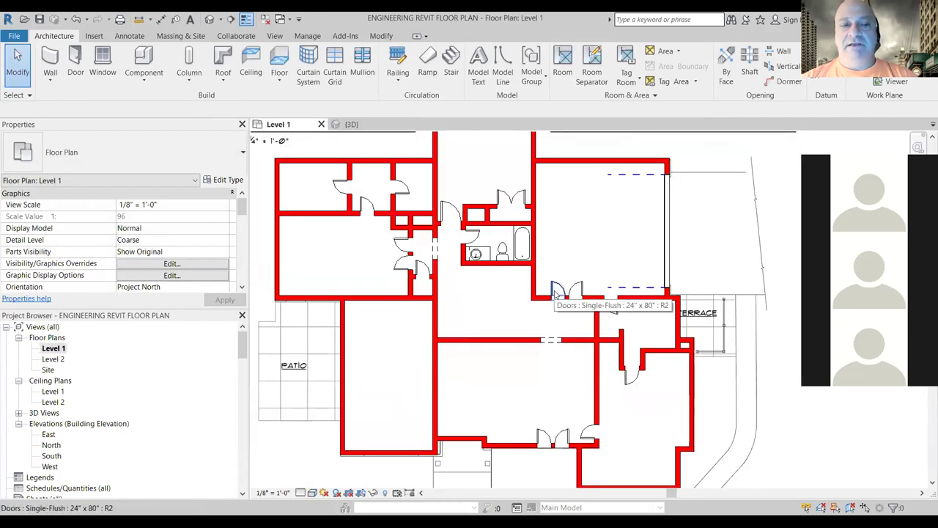
scroll(541, 312, down, 1)
scroll(542, 316, down, 1)
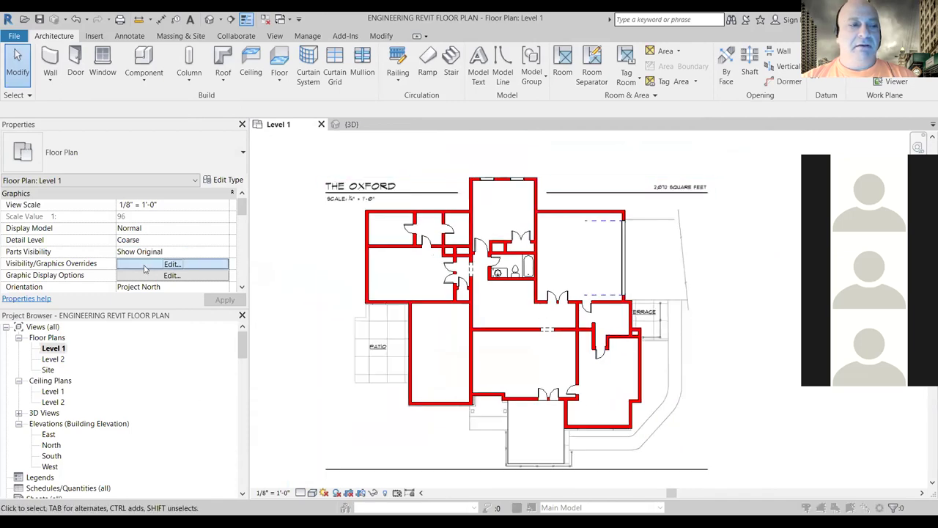
click(170, 264)
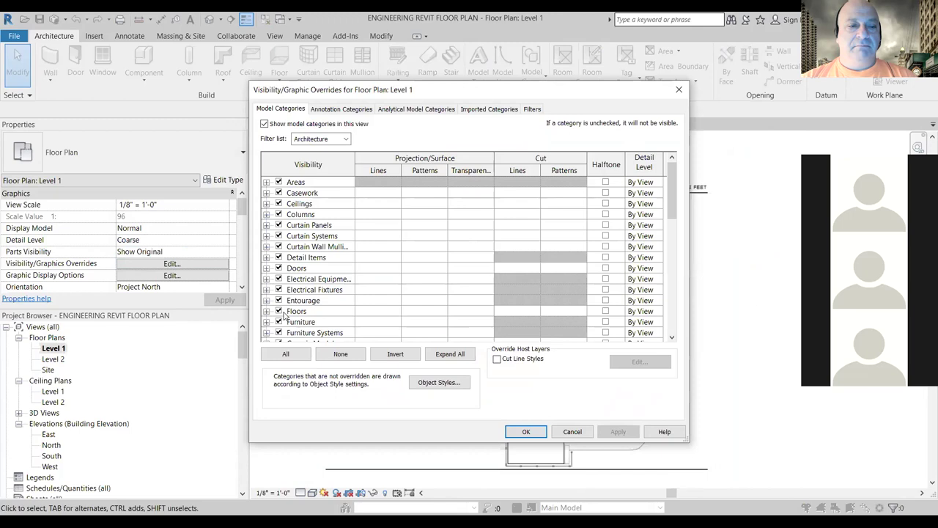
click(279, 311)
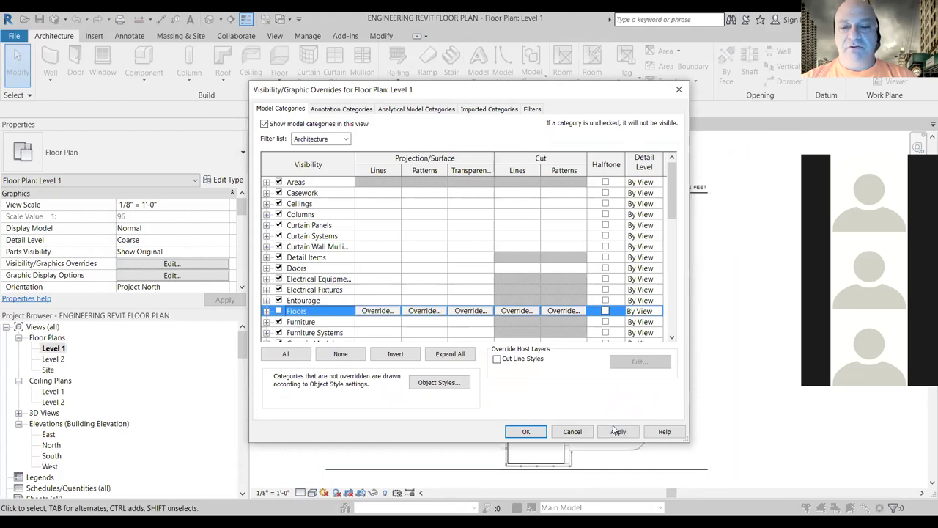
click(616, 433)
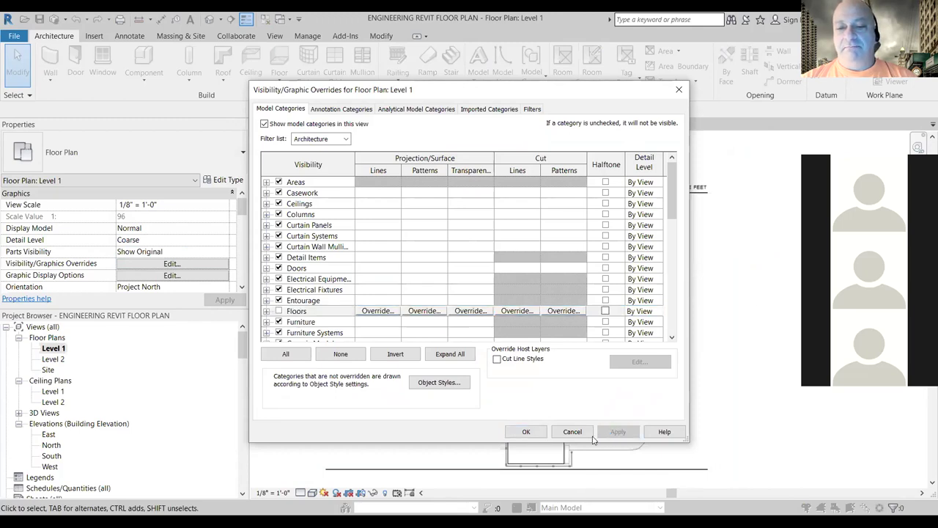
click(526, 431)
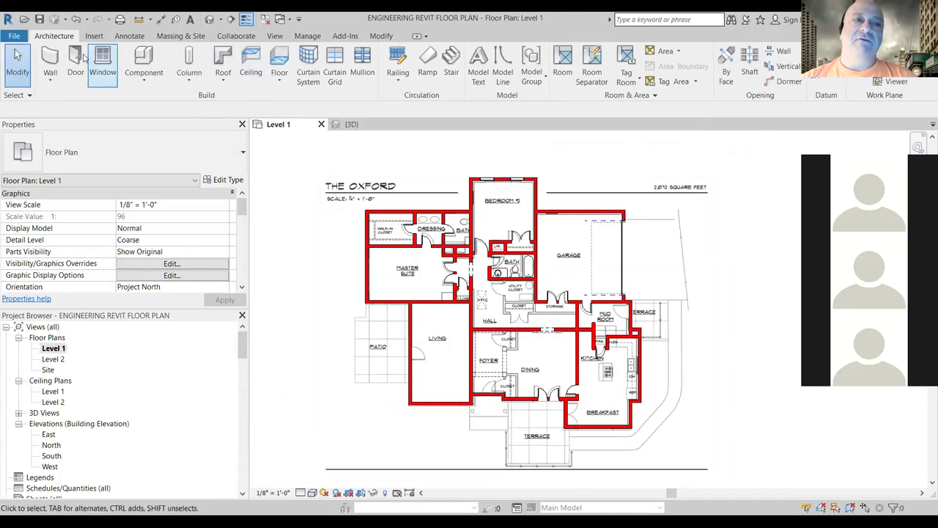
Step: Start a sketched 2' x 4' ACT System ceiling and draw its boundary along the upper outer walls from the walk-in closet around Bedroom #2
click(275, 36)
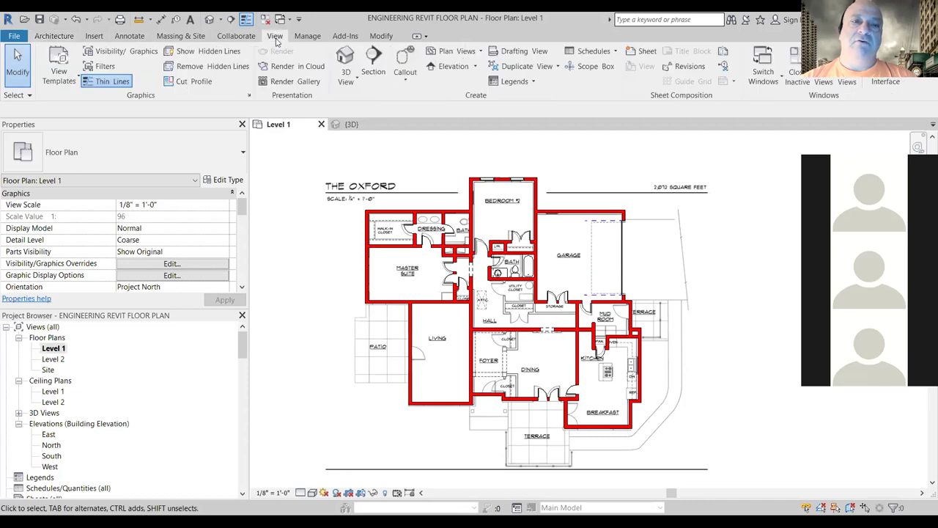
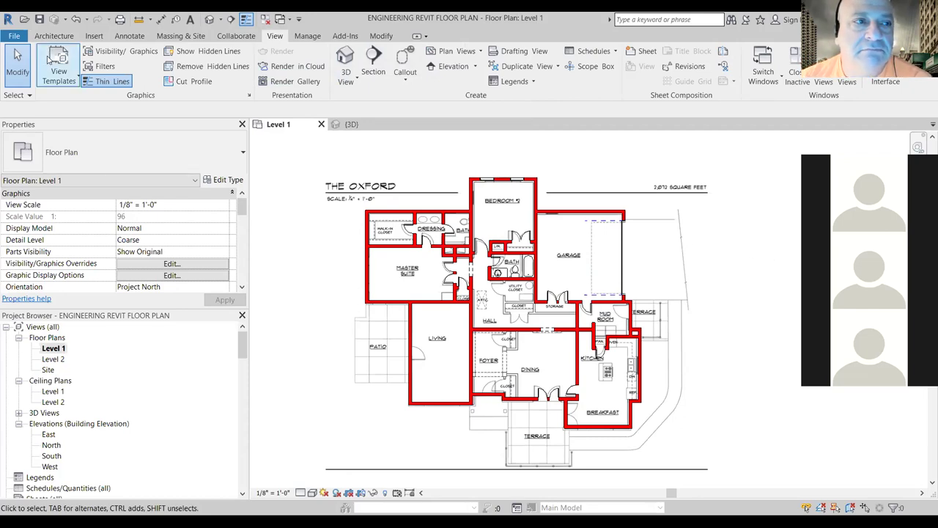
click(66, 38)
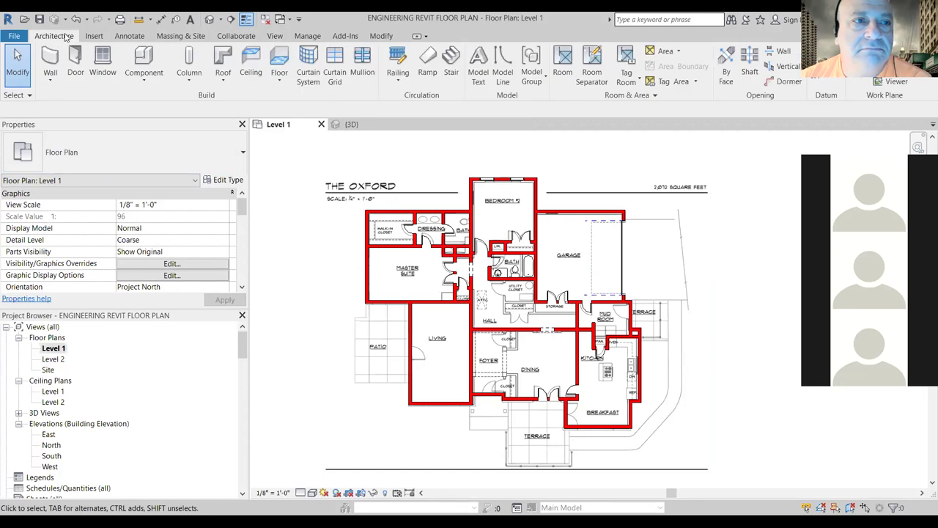
click(251, 62)
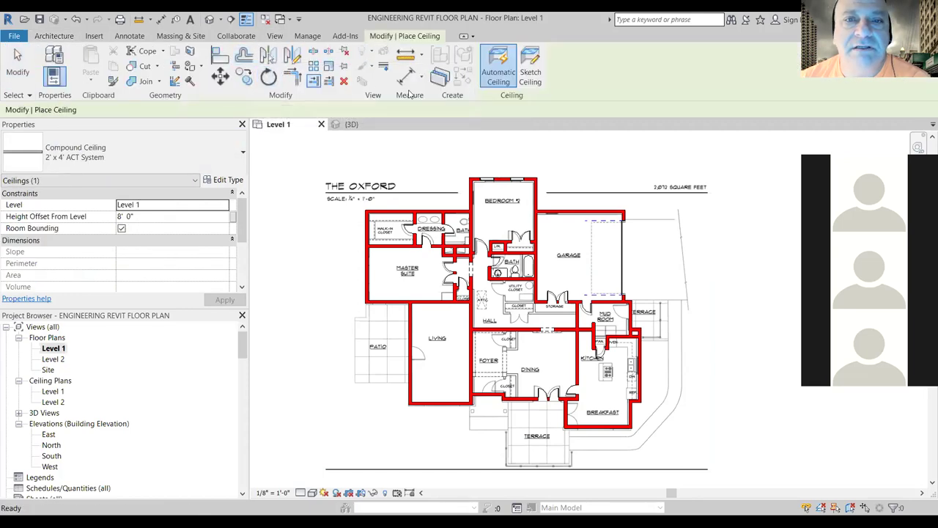
click(531, 68)
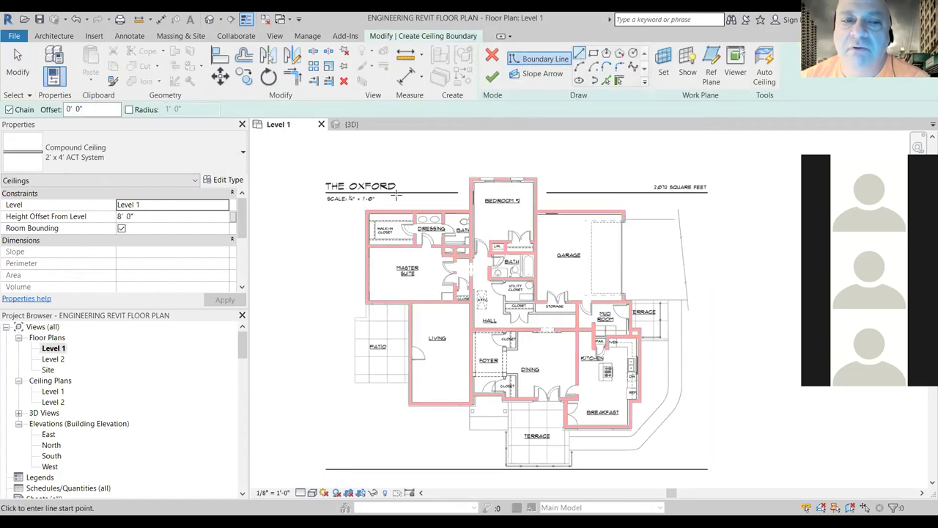
scroll(375, 215, up, 3)
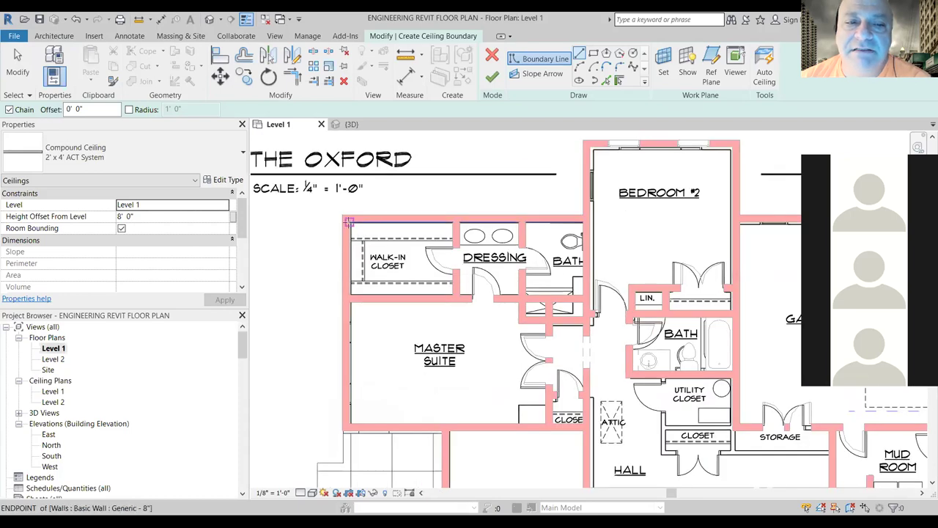
click(348, 221)
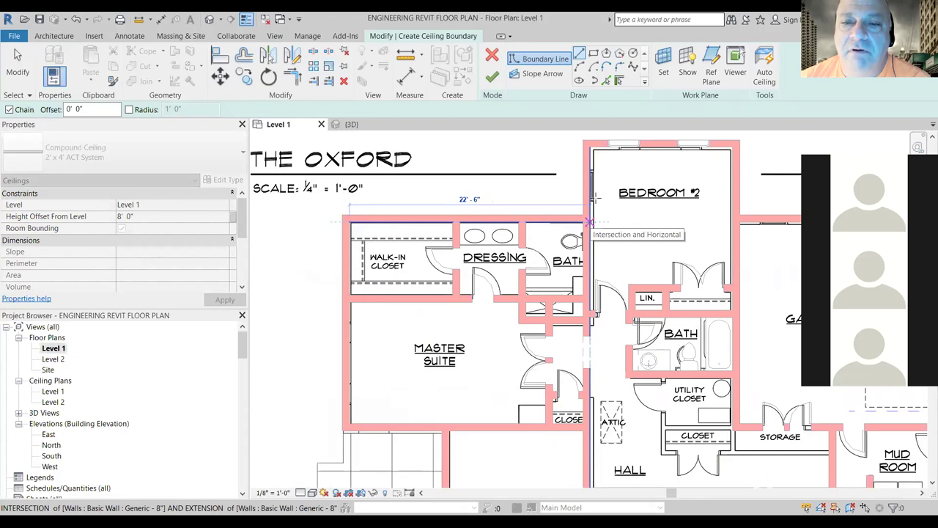
click(589, 222)
click(590, 144)
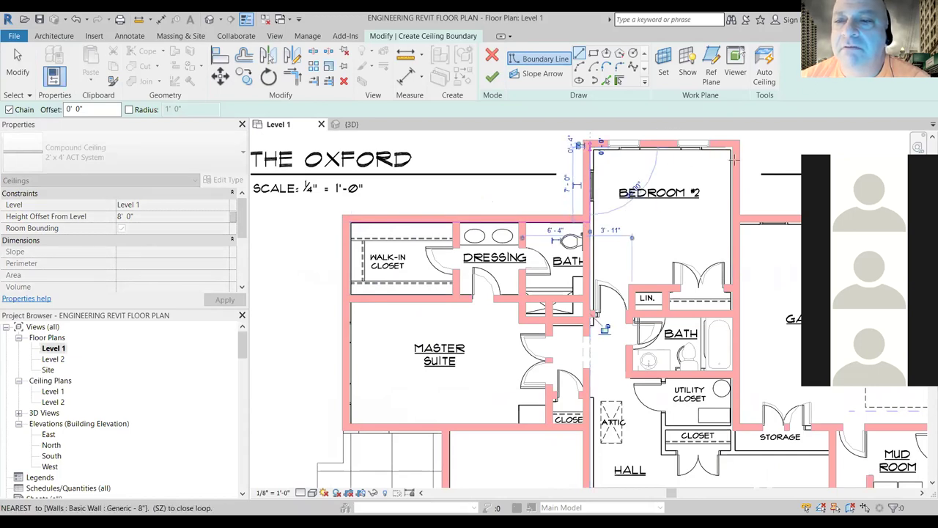
click(734, 146)
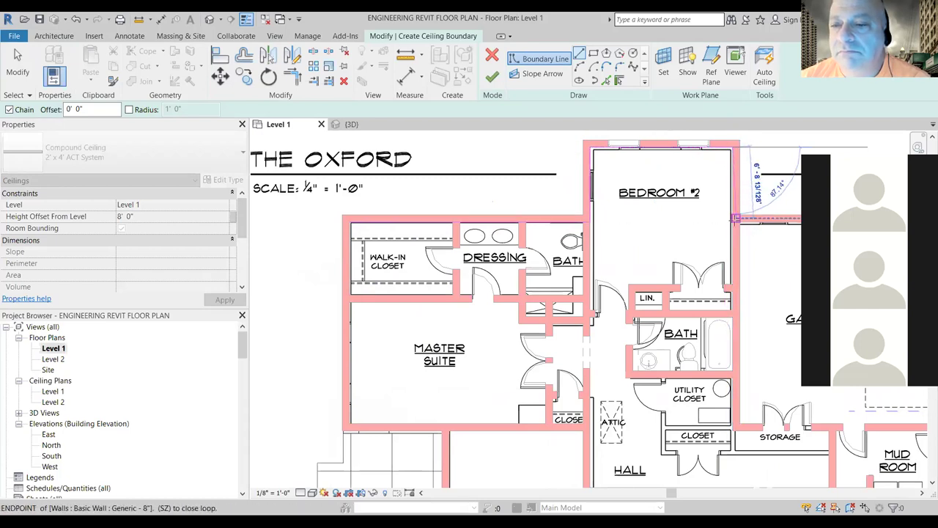
Step: Continue the ceiling boundary along the garage's upper wall and down its overhead-door side to the mud room wall
middle_drag(713, 253, 376, 254)
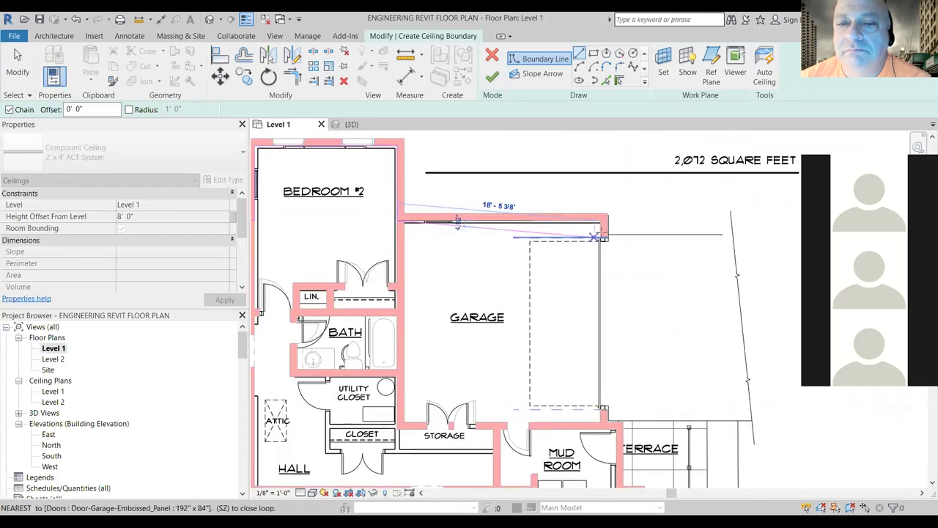
click(603, 219)
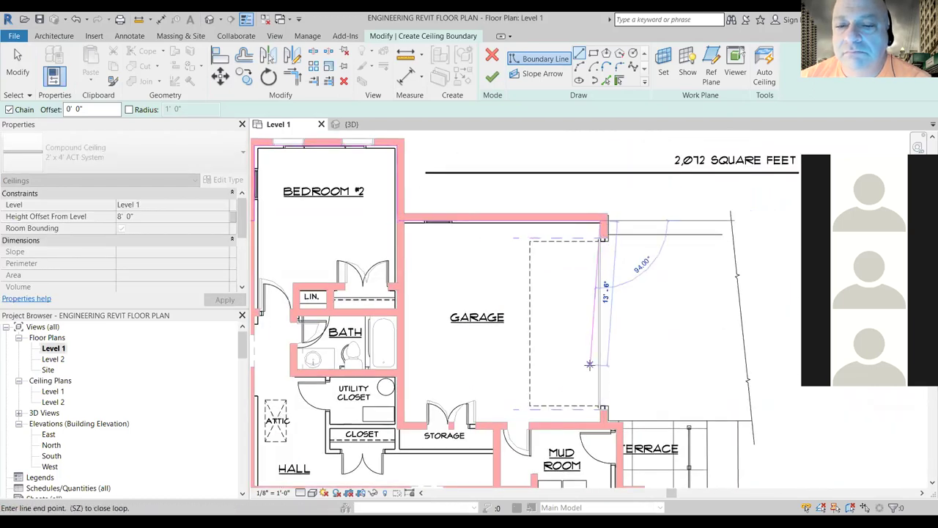
scroll(599, 423, up, 2)
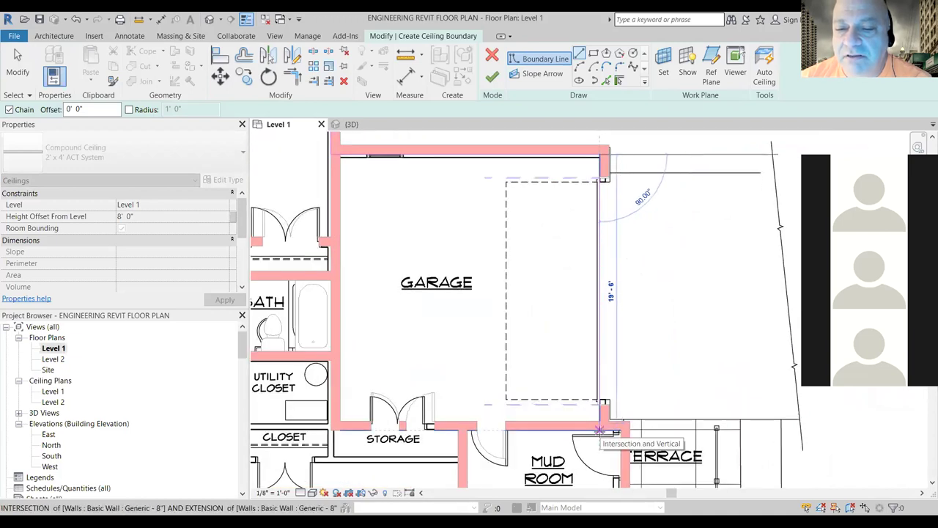
click(599, 427)
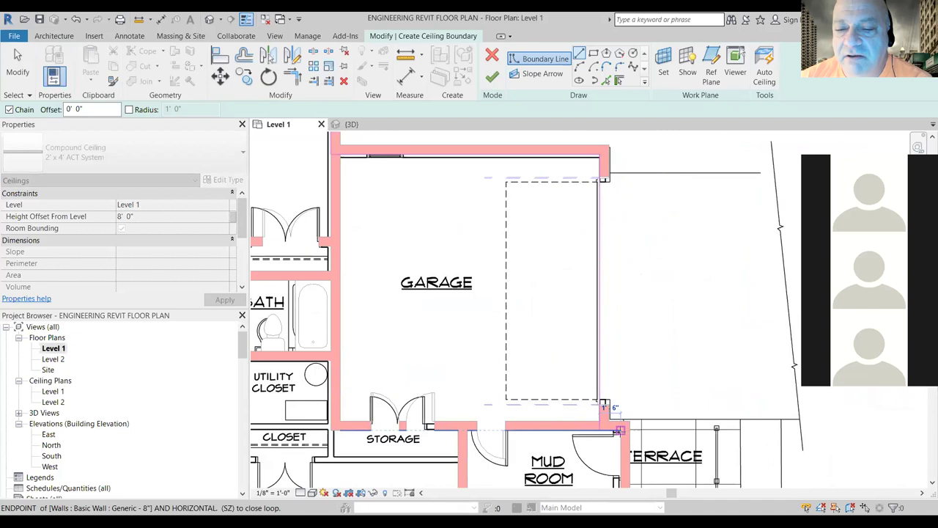
Step: Continue the ceiling boundary down the mud room's terrace wall, around the jog, and along the kitchen's outer wall to the breakfast area
middle_drag(617, 408, 617, 408)
middle_drag(619, 202, 618, 199)
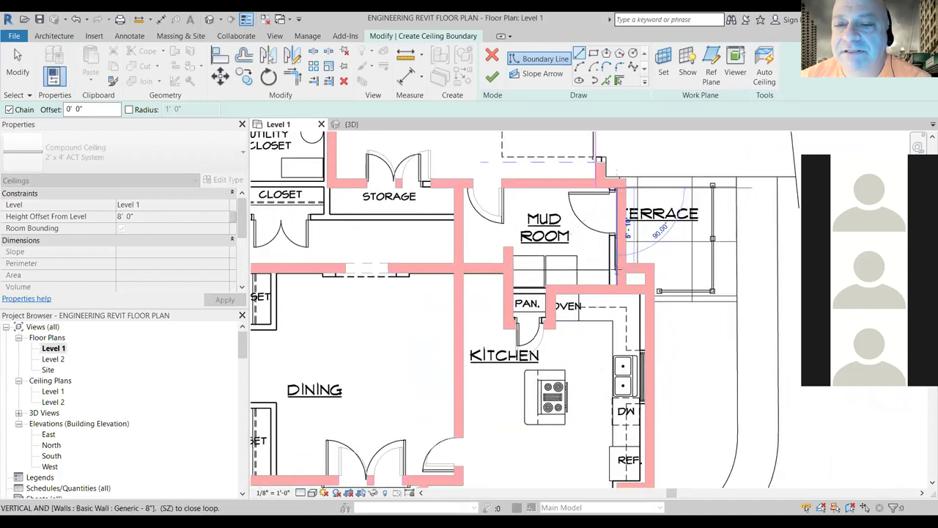
click(618, 270)
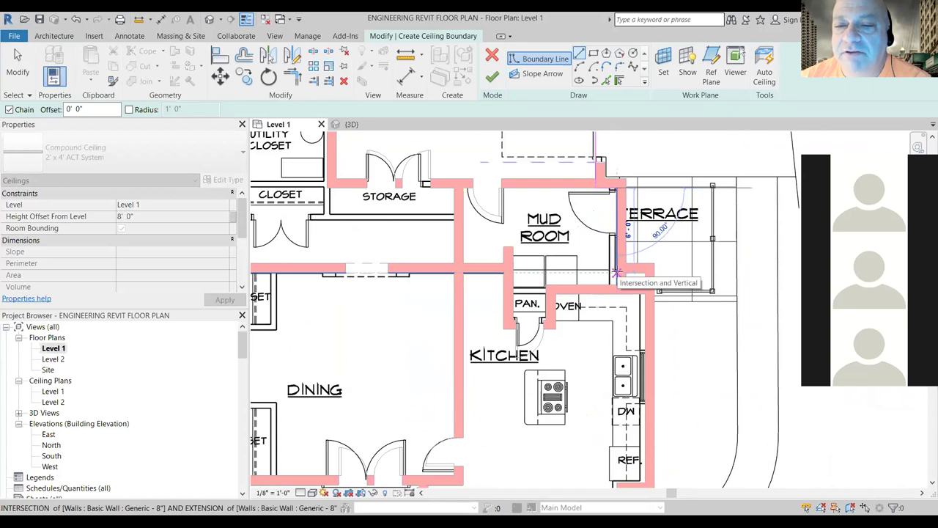
click(649, 272)
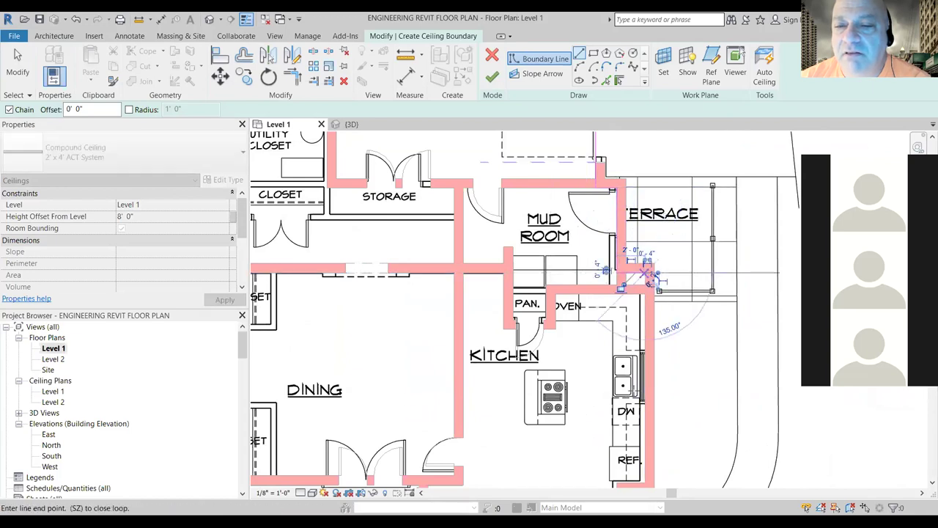
middle_drag(630, 325, 618, 276)
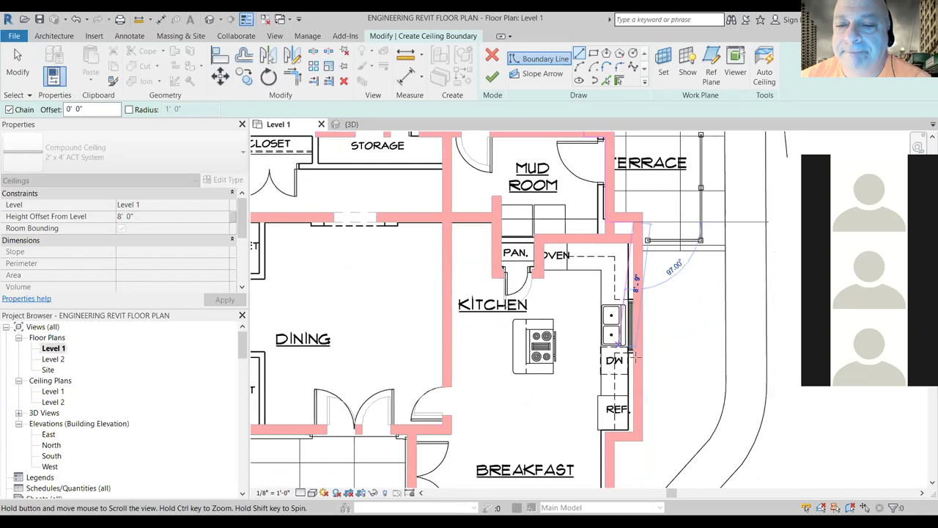
middle_drag(622, 344, 628, 354)
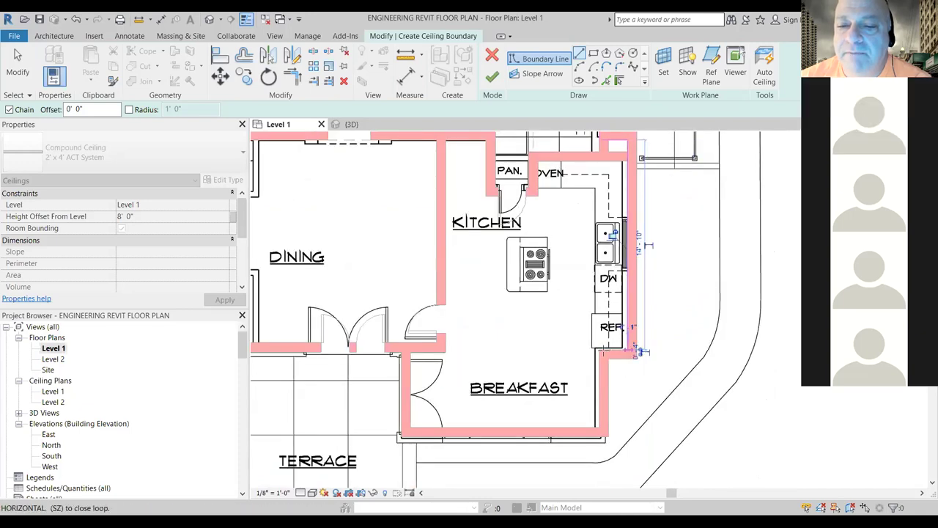
click(627, 354)
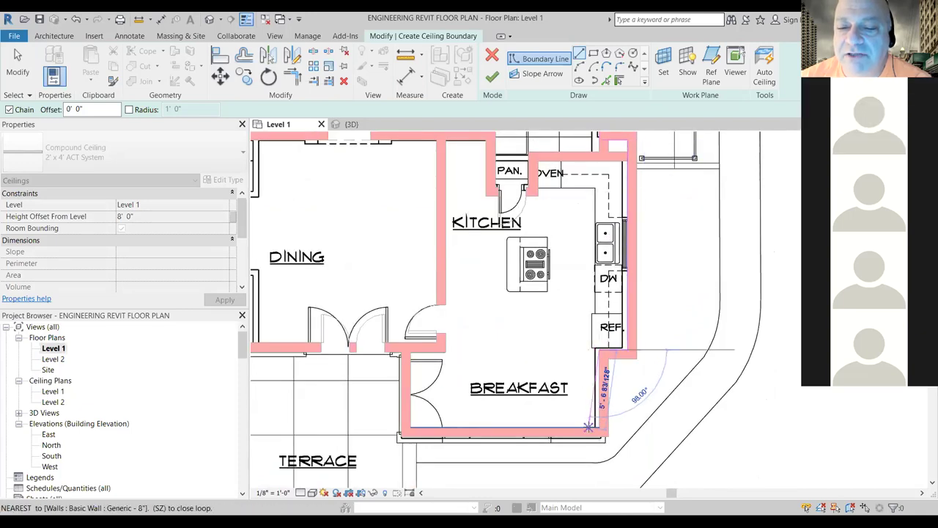
Step: Trace the ceiling boundary around the breakfast area's outer walls up to the dining room wall
click(599, 427)
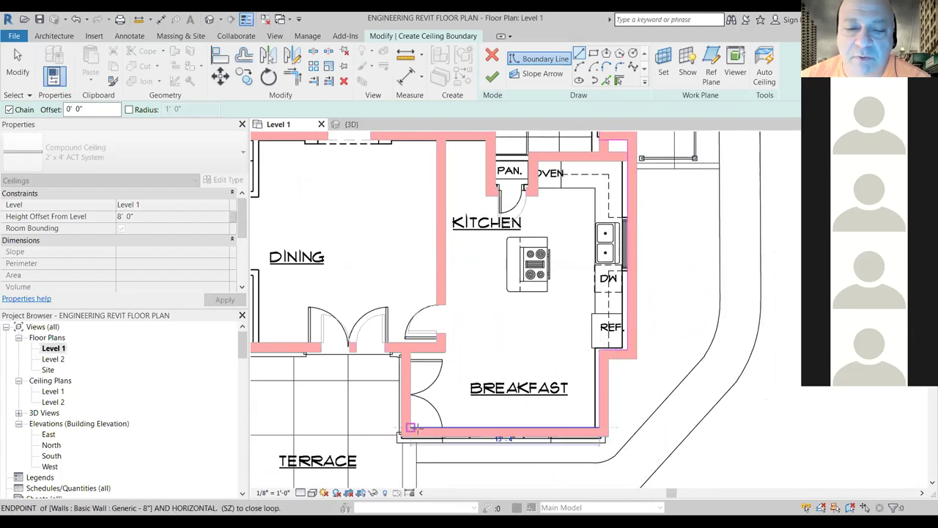
click(411, 427)
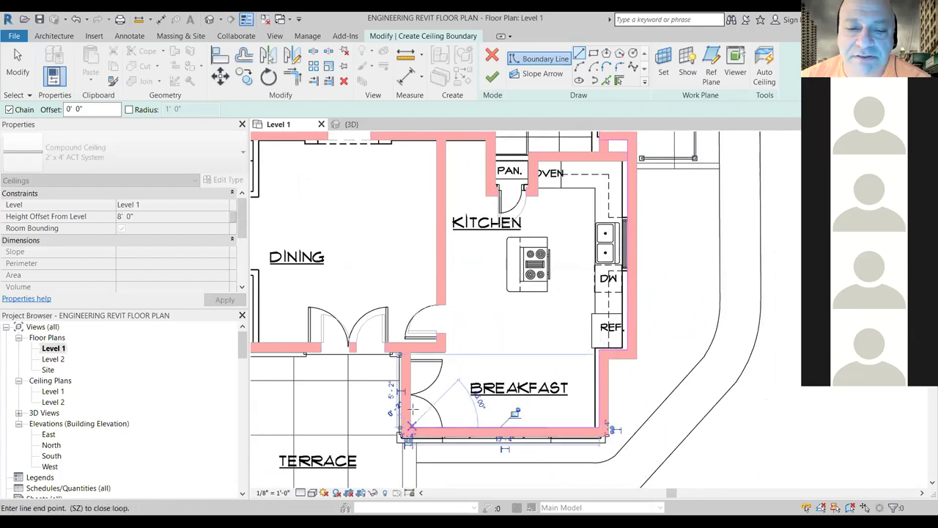
click(411, 343)
Step: Extend the ceiling boundary along the lower walls of the dining room, foyer and living room to the living room's patio-side corner
middle_drag(358, 350, 587, 350)
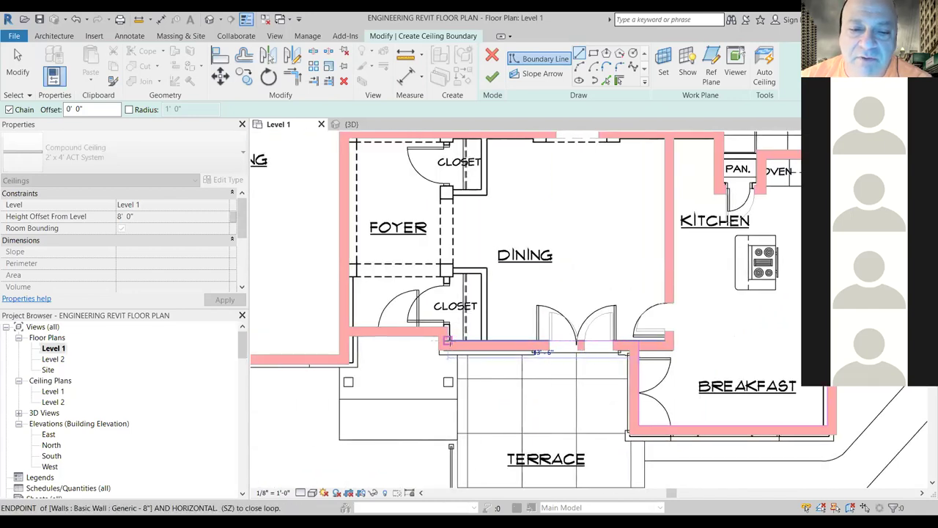
click(447, 340)
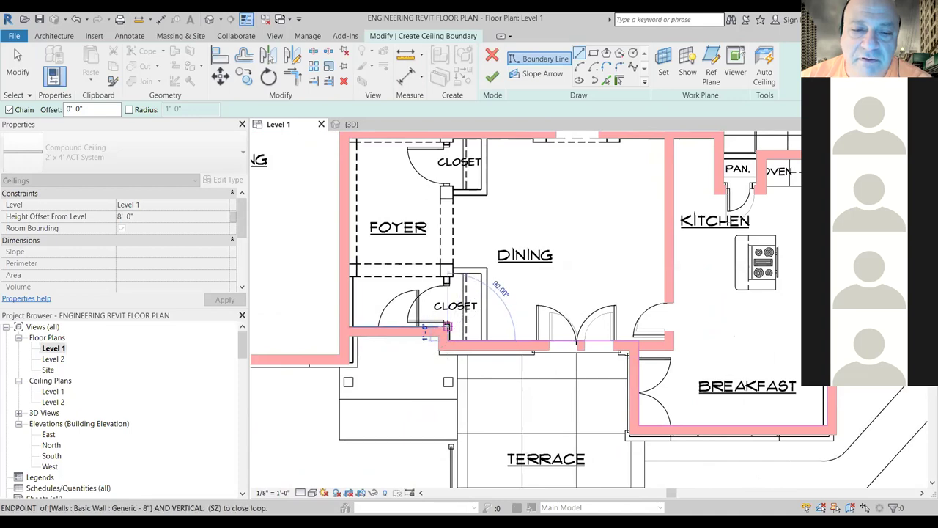
click(339, 327)
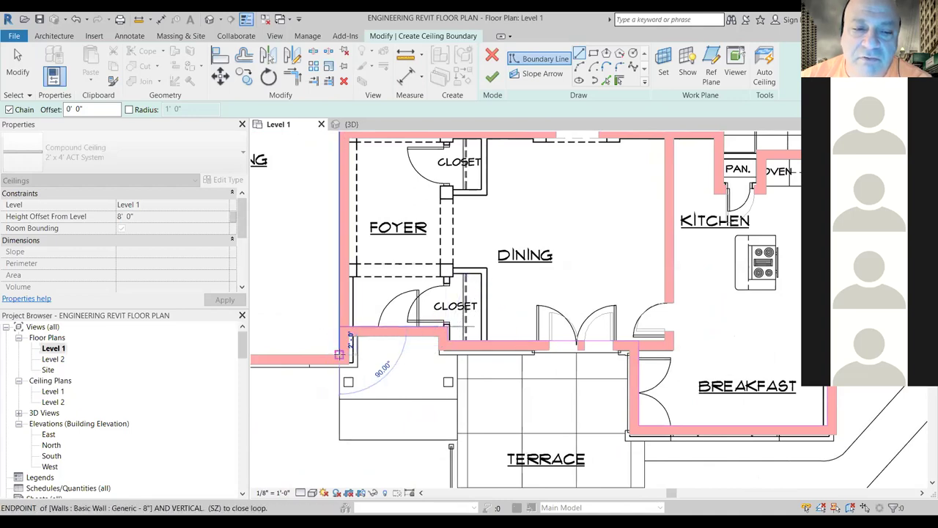
middle_drag(325, 362, 601, 364)
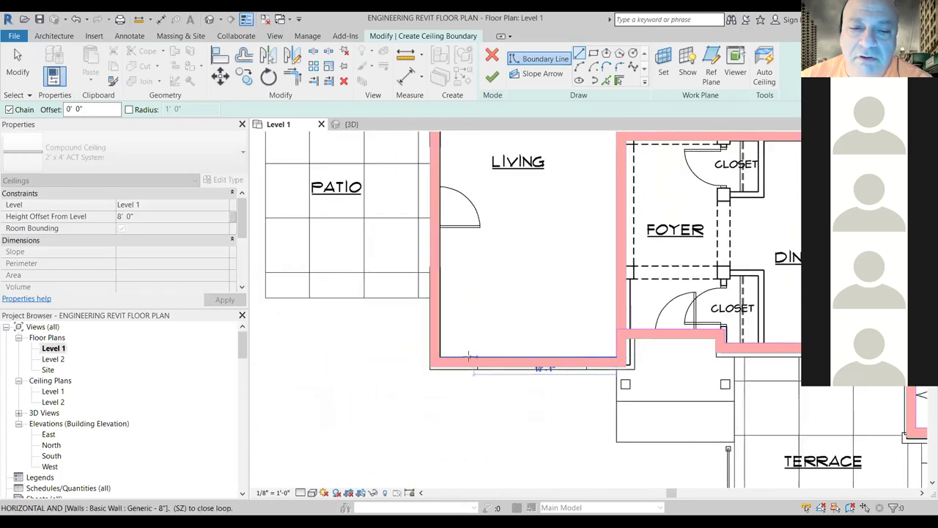
click(441, 357)
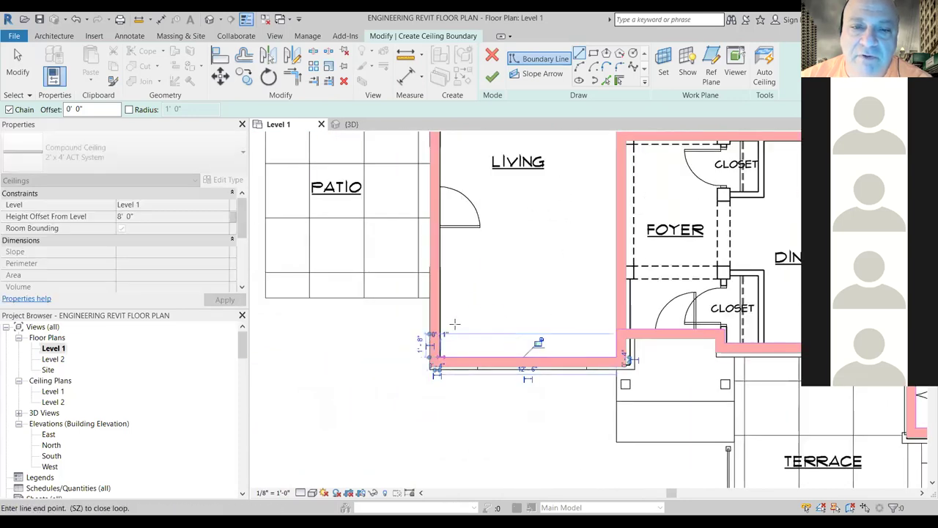
Step: Extend the ceiling boundary up the living room's patio wall and along the master suite's outer walls, and finish the ceiling
scroll(450, 328, down, 2)
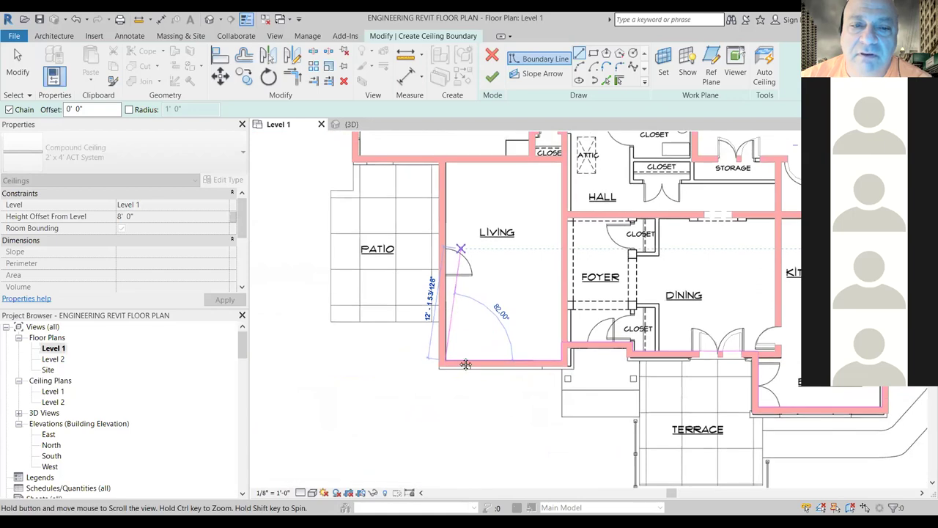
middle_drag(447, 152, 447, 277)
click(442, 267)
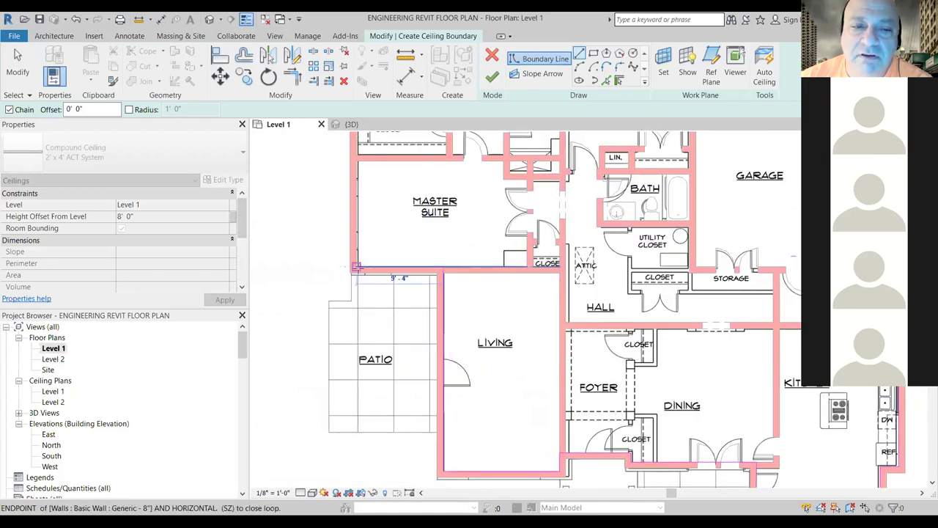
middle_drag(401, 244, 418, 365)
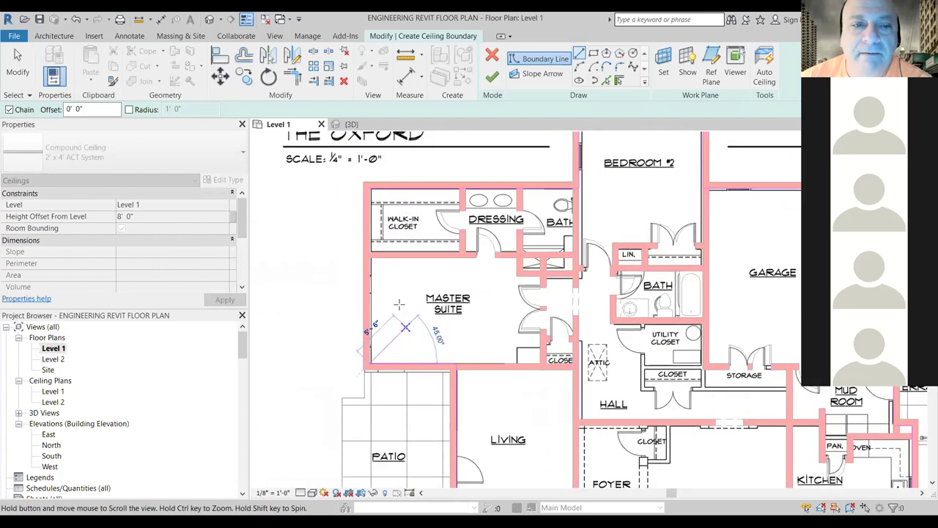
middle_drag(399, 303, 403, 331)
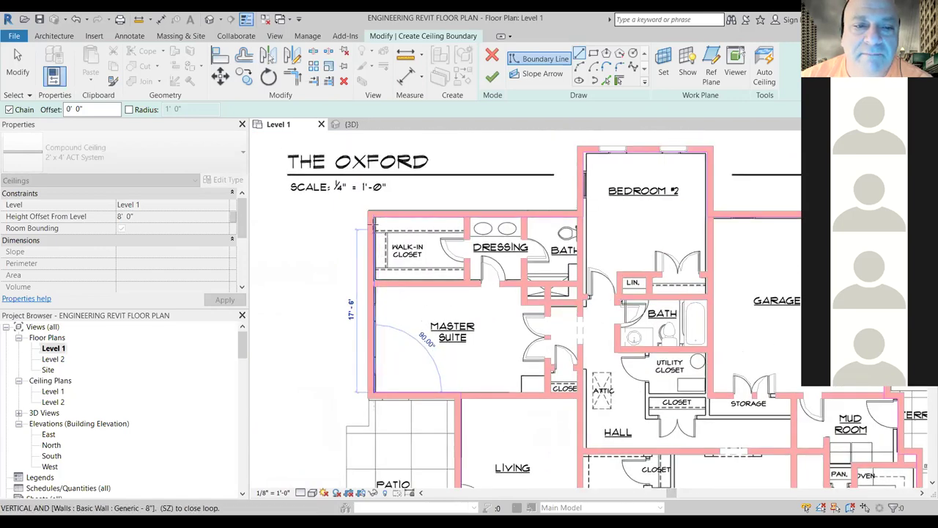
key(Escape)
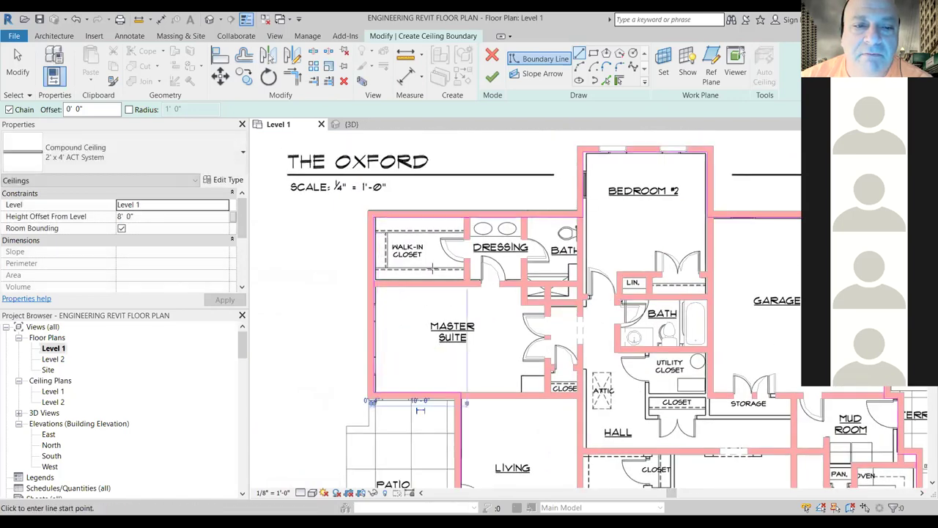
click(491, 78)
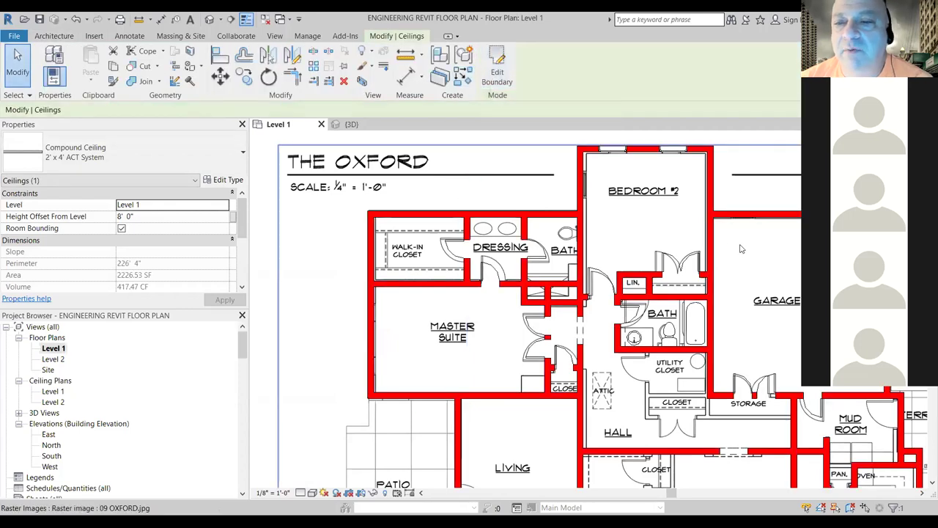
Step: Open the Level 1 reflected ceiling plan and clear the selection of the new ceiling
scroll(505, 277, down, 2)
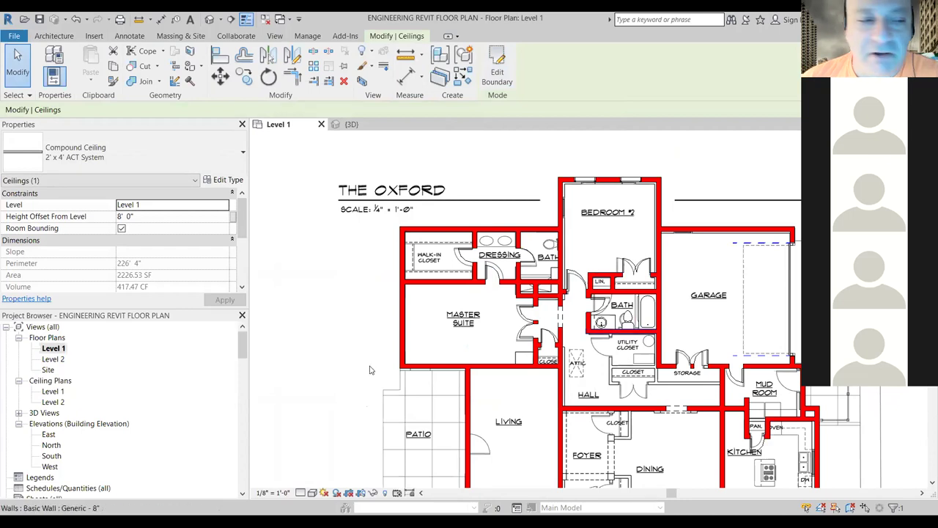
double_click(56, 391)
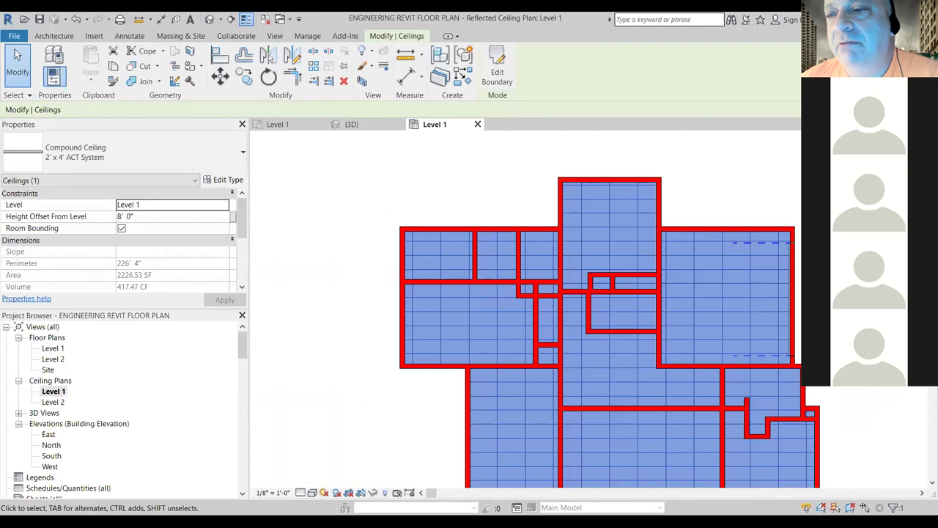
key(Escape)
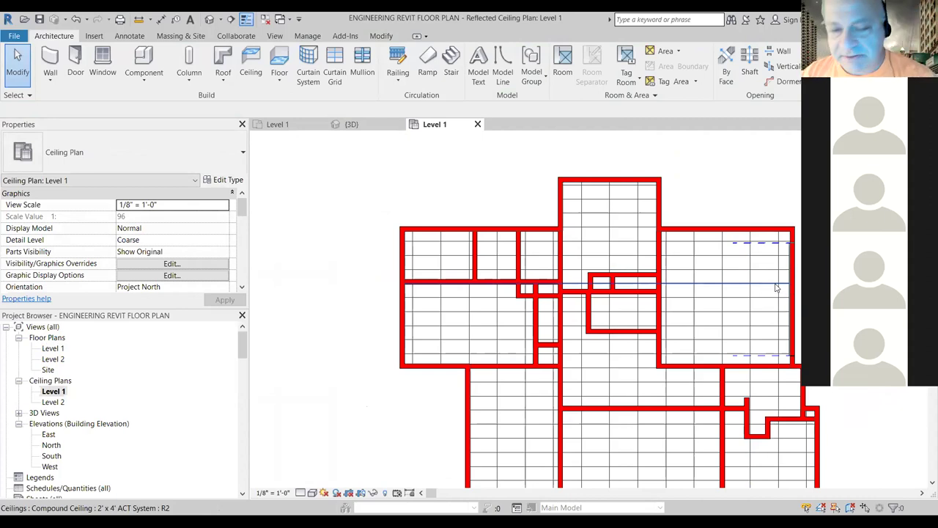
Step: Change the house ceiling's type to the GWB on Mtl. Stud compound ceiling
click(440, 256)
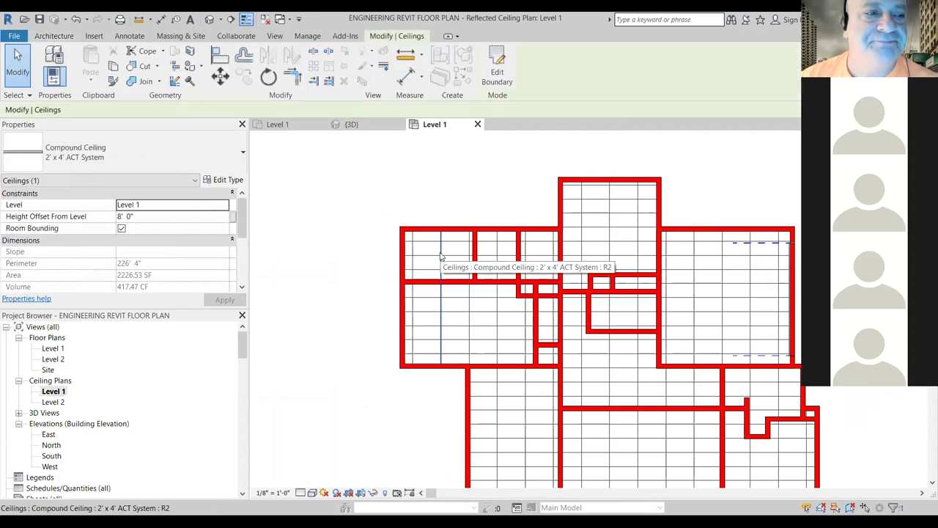
click(195, 169)
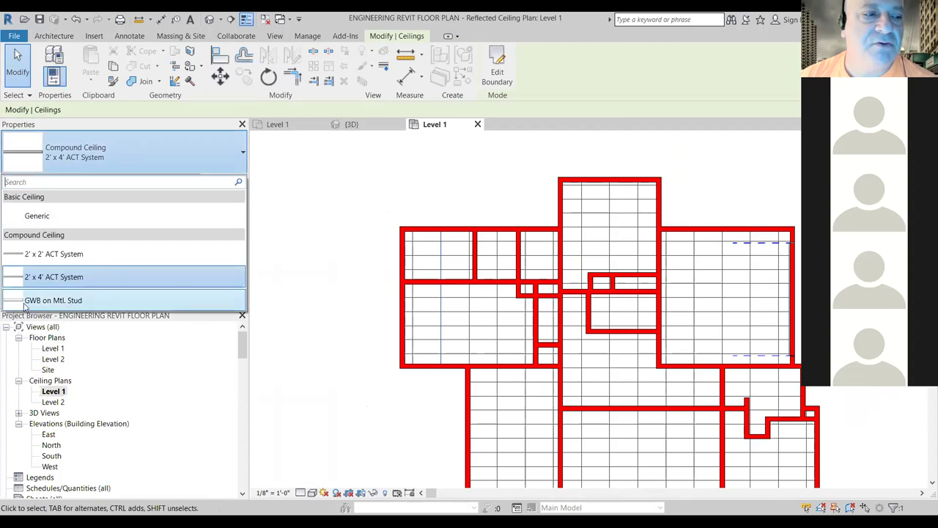
click(78, 302)
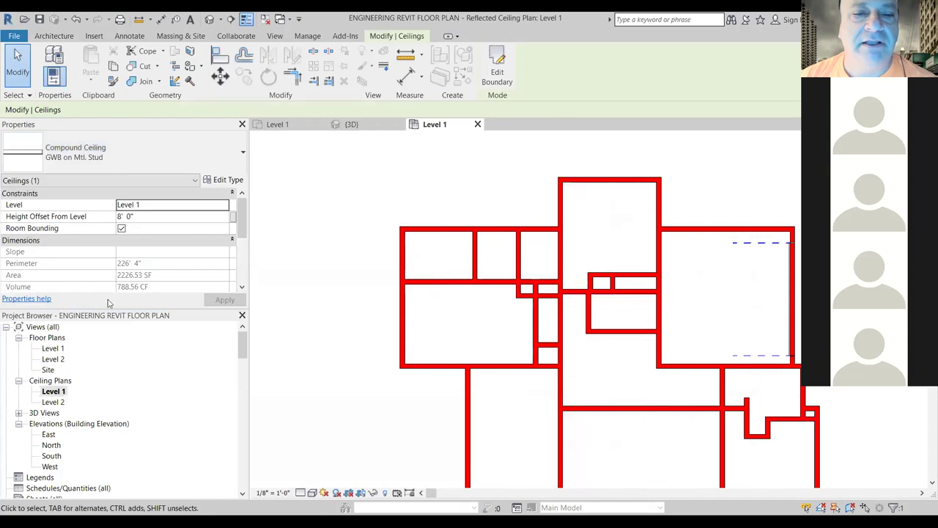
click(290, 218)
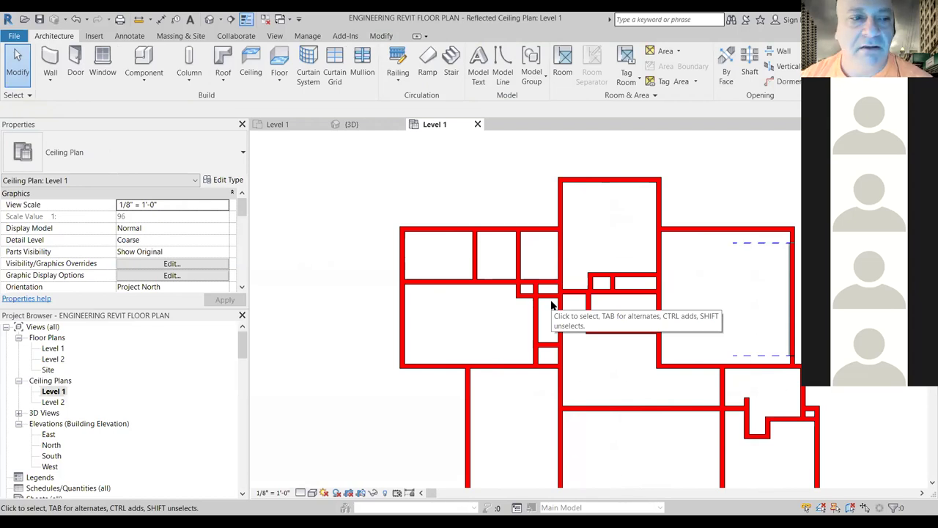
Step: In the Level 1 floor plan, place a perspective camera at Bedroom #2's doorway, aimed across the room past its window wall
double_click(50, 350)
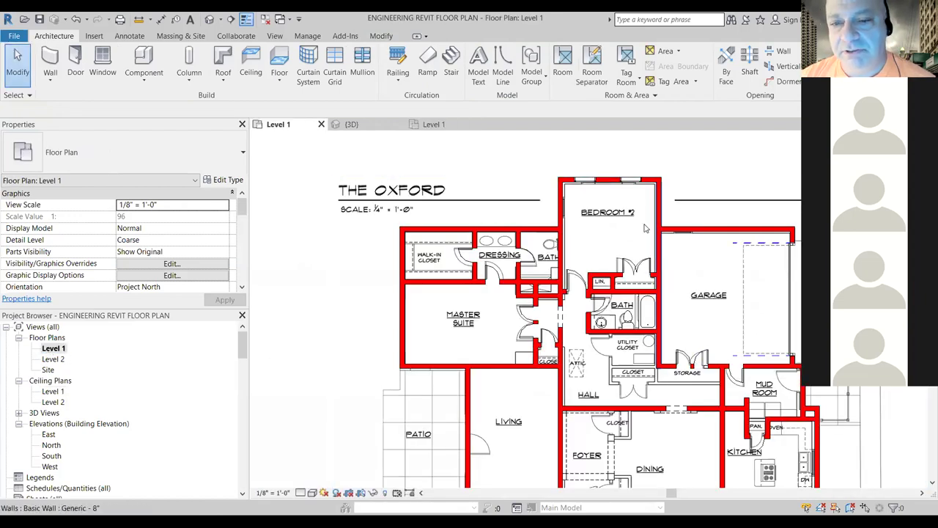
click(274, 36)
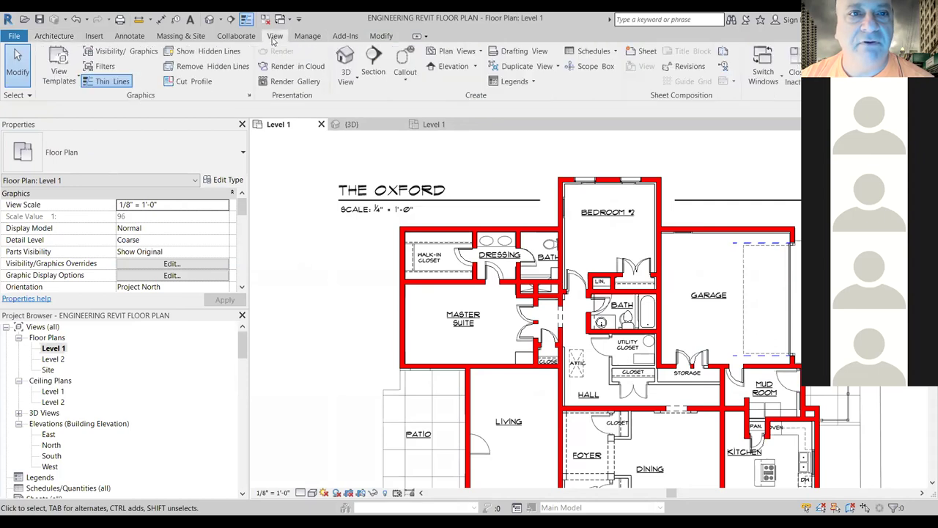
click(347, 83)
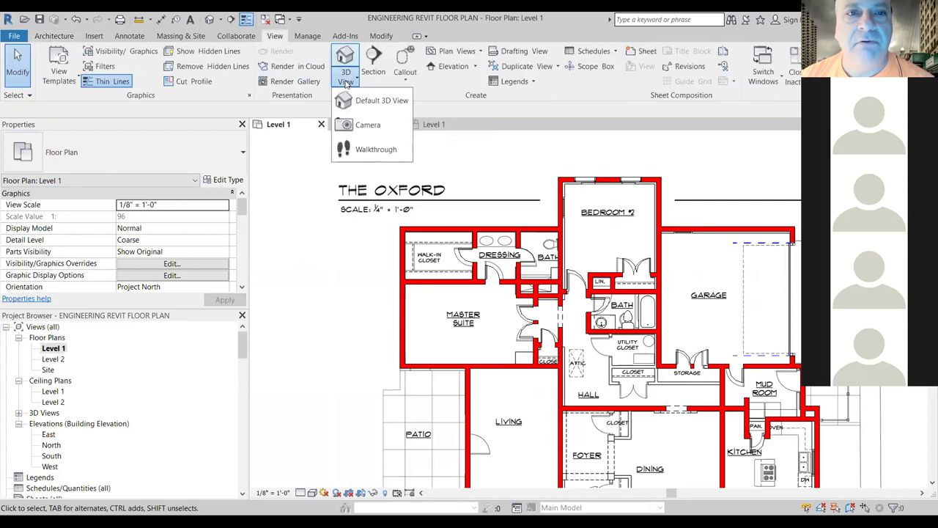
click(364, 126)
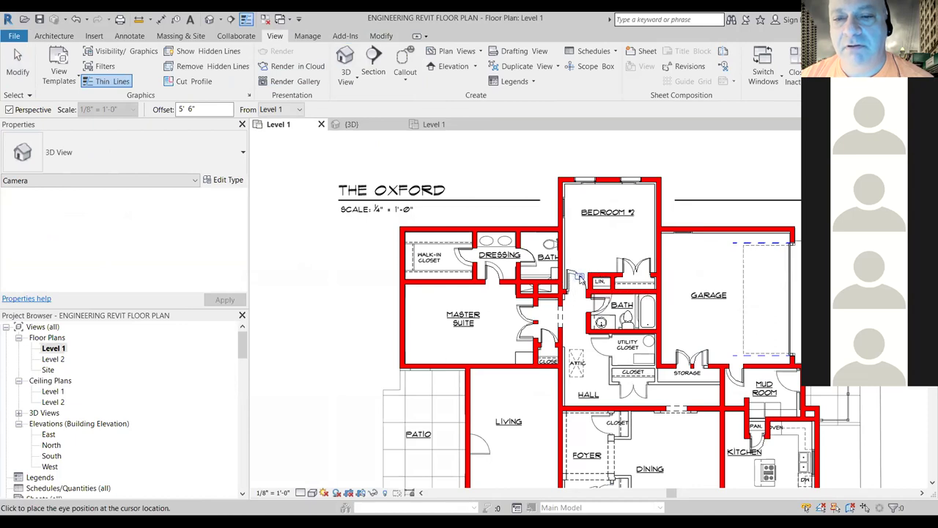
click(576, 275)
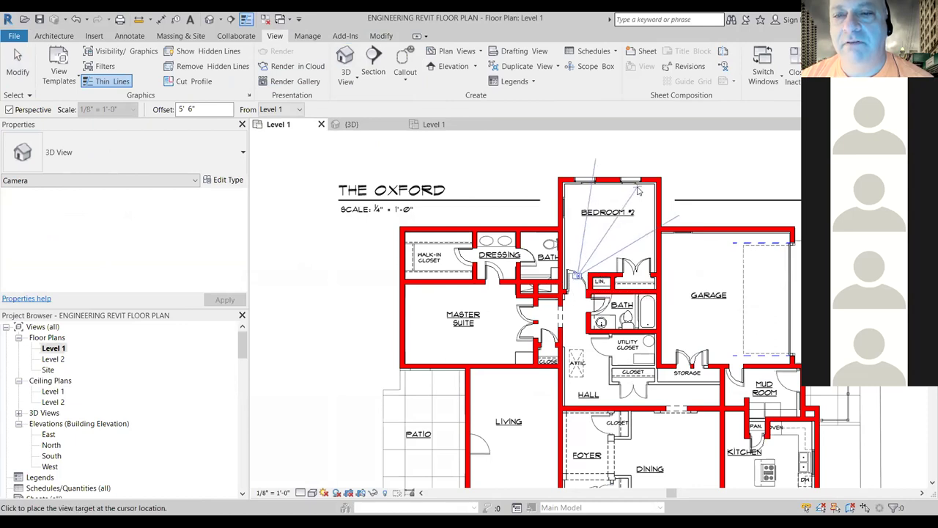
click(604, 151)
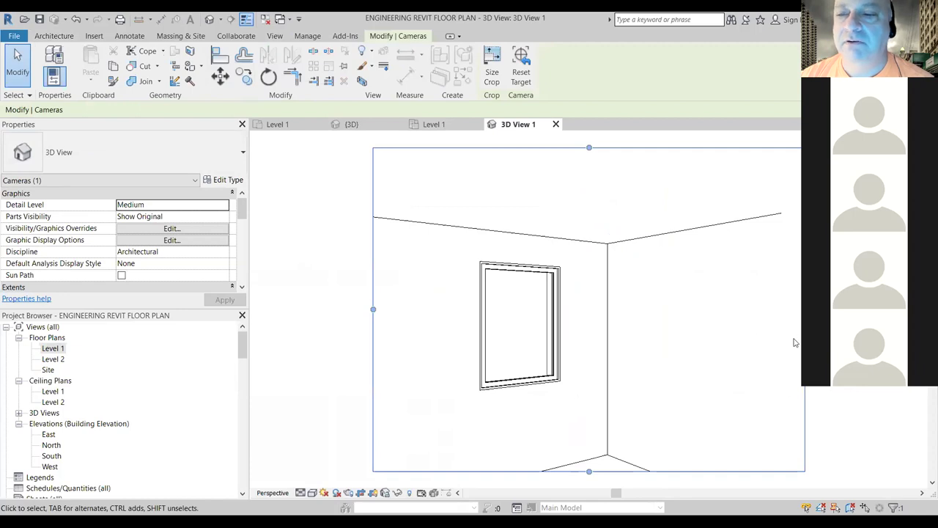
Step: Enlarge the camera view's crop region on both sides and at its lower edge to take in more of Bedroom #2
scroll(794, 342, down, 2)
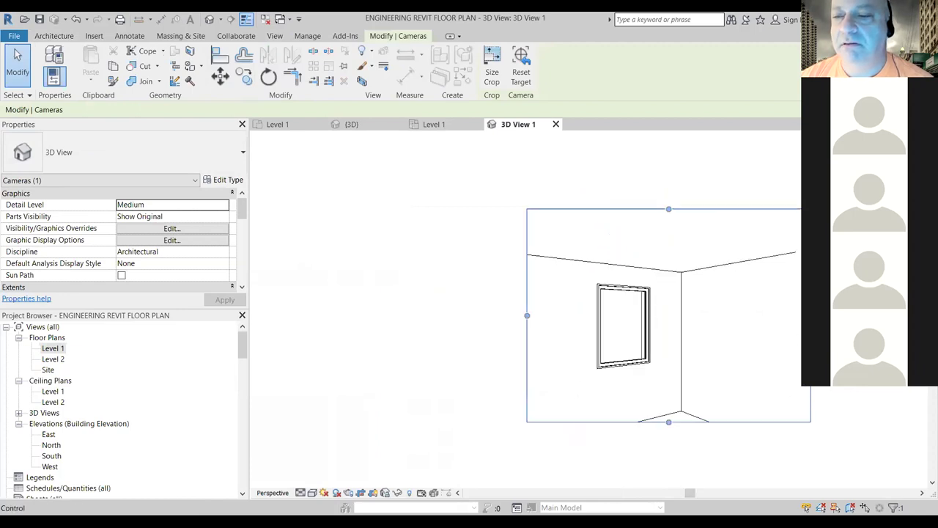
drag(811, 315, 893, 315)
drag(527, 316, 402, 315)
drag(646, 421, 647, 448)
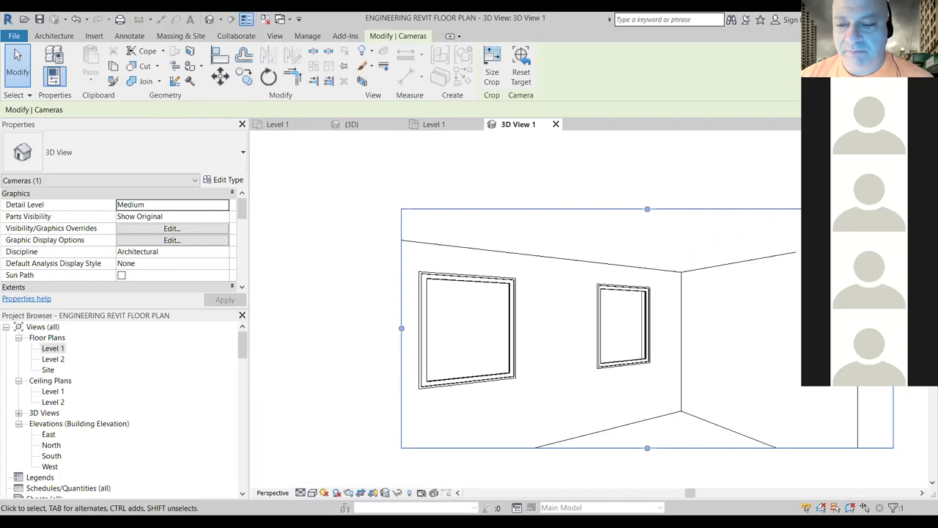
Step: Try a shaded display in the camera view, settle on the Consistent Colors visual style, and deselect the camera
click(312, 492)
click(471, 449)
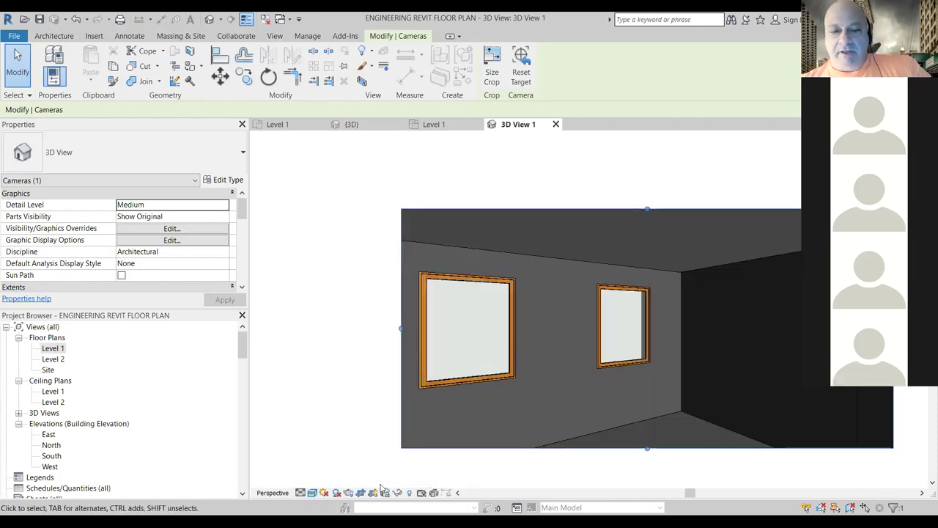
click(313, 493)
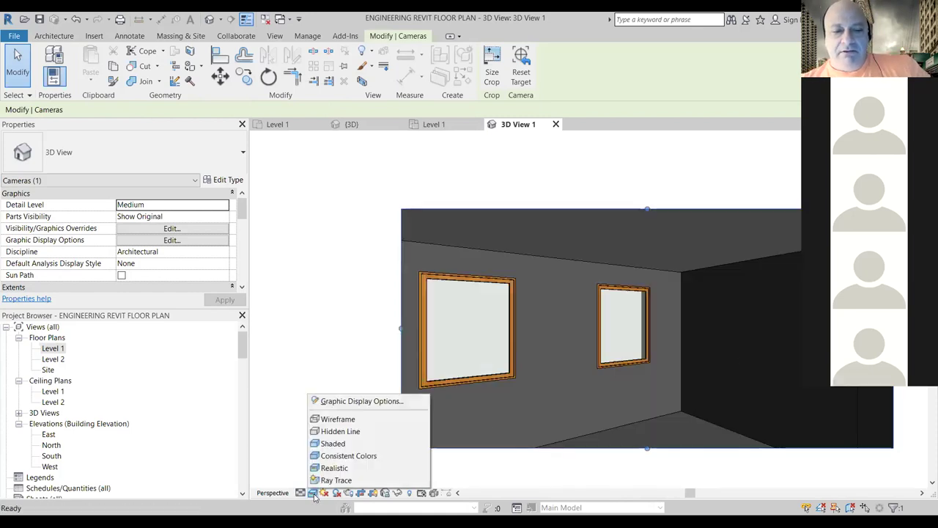
click(339, 455)
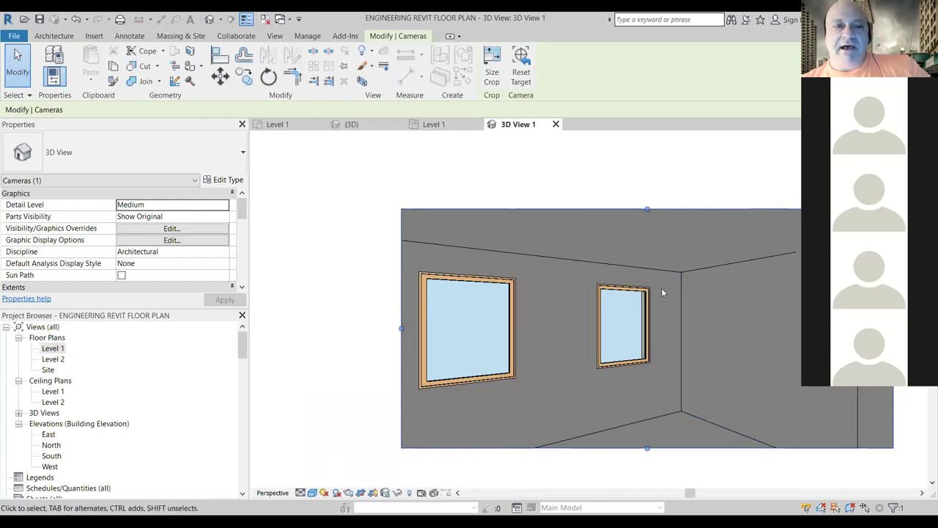
click(314, 266)
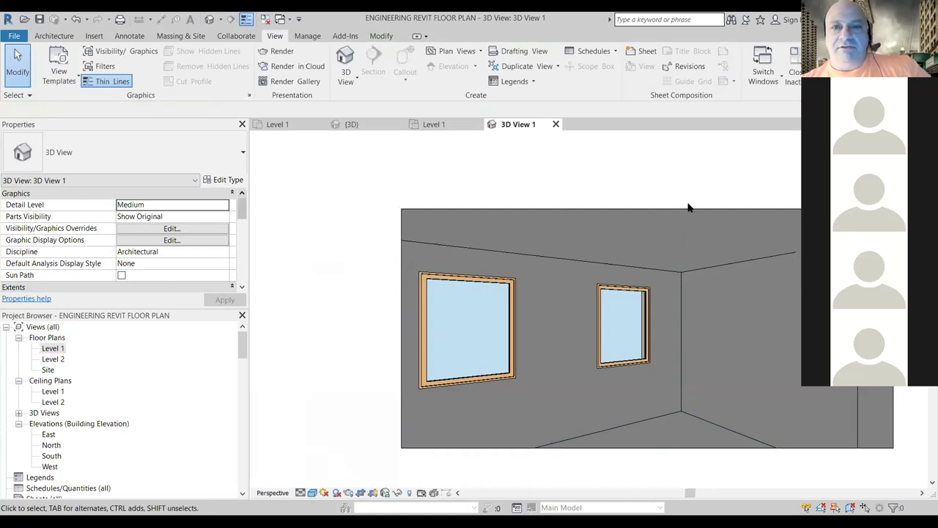
Step: Close the camera view and bring the whole house into view in the Level 1 floor plan
click(556, 124)
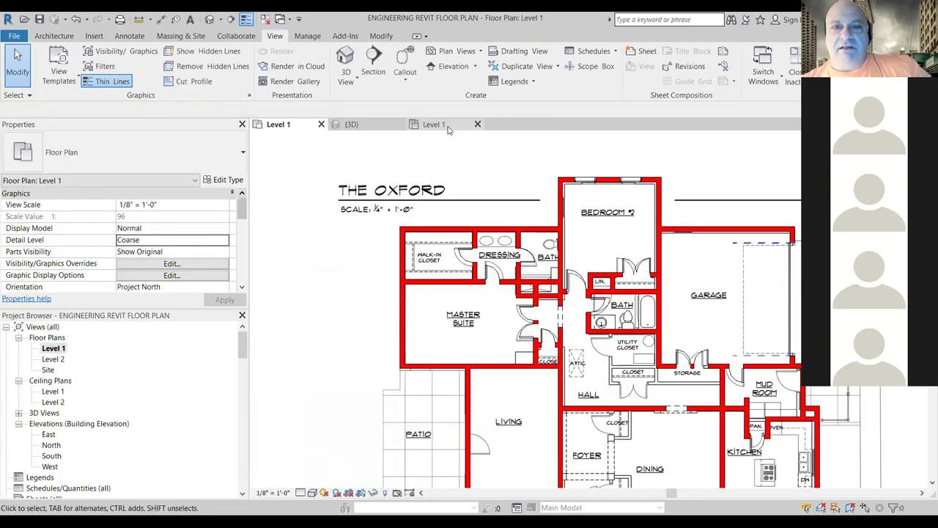
scroll(495, 253, down, 3)
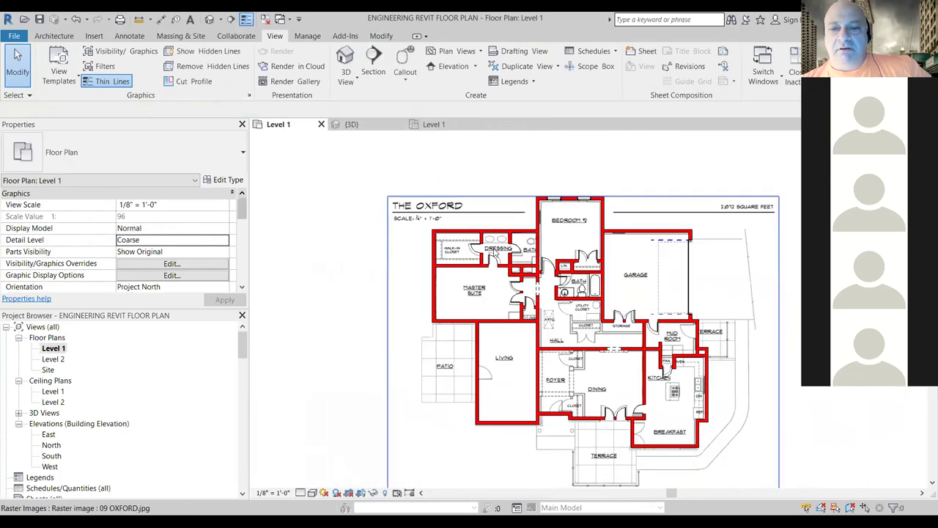
scroll(495, 252, down, 2)
middle_drag(739, 396, 685, 392)
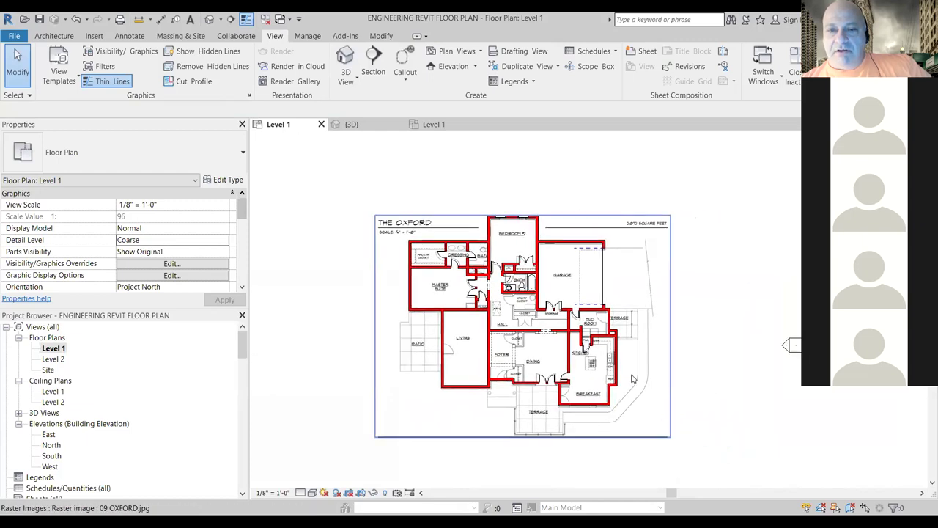
scroll(632, 379, up, 1)
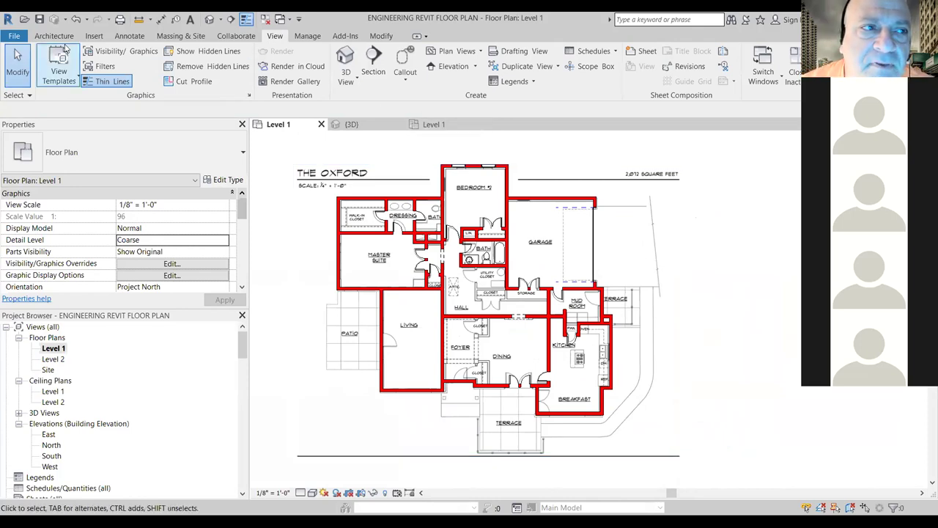
Step: Place an aligned dimension across Bedroom #2 between the centerlines of its two side walls, outside the window wall
click(130, 36)
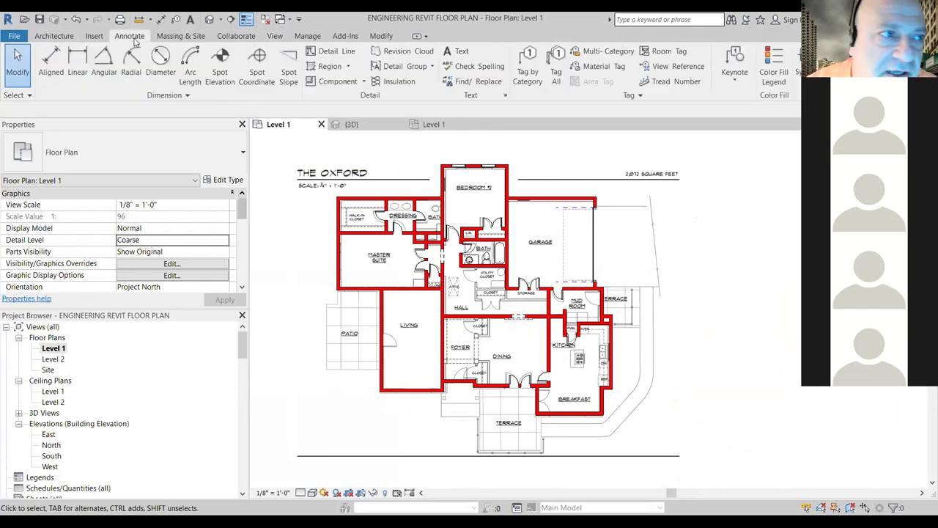
click(49, 62)
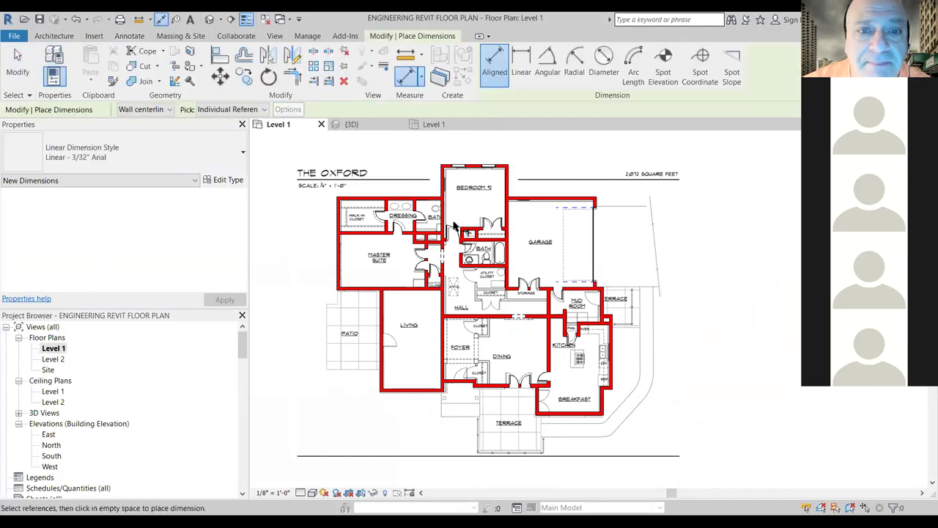
scroll(460, 190, up, 3)
scroll(460, 190, up, 1)
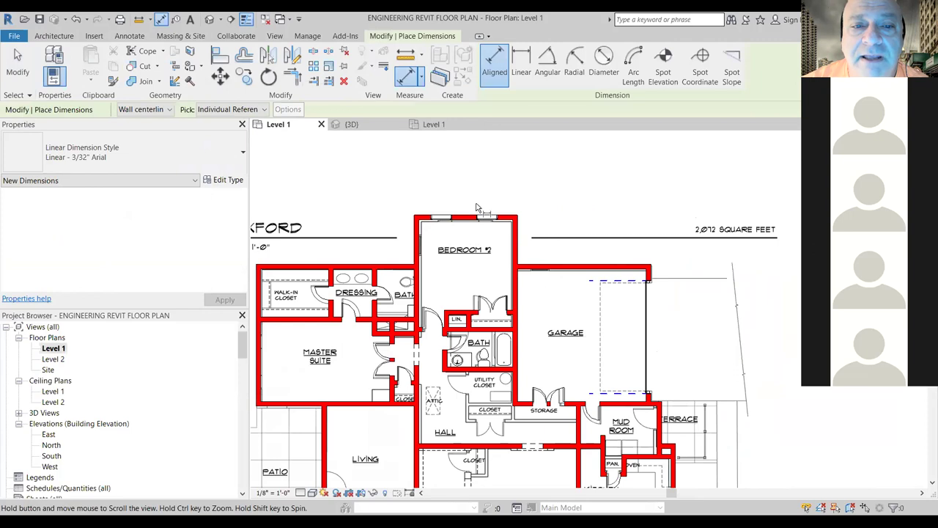
scroll(456, 205, up, 1)
scroll(508, 204, up, 1)
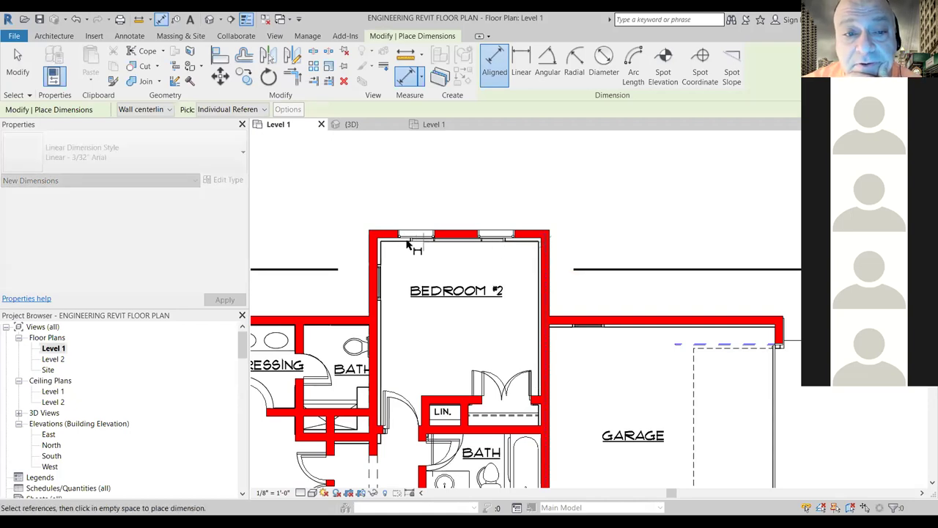
click(372, 242)
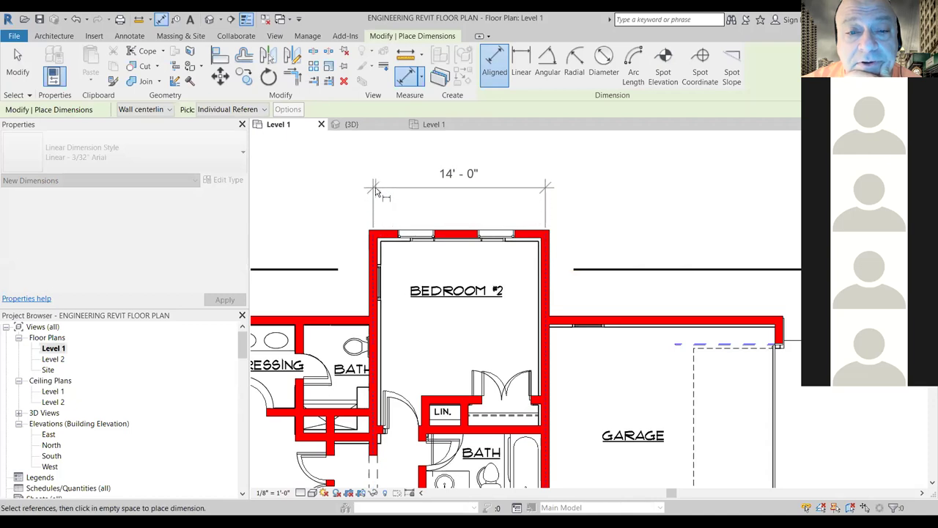
click(375, 191)
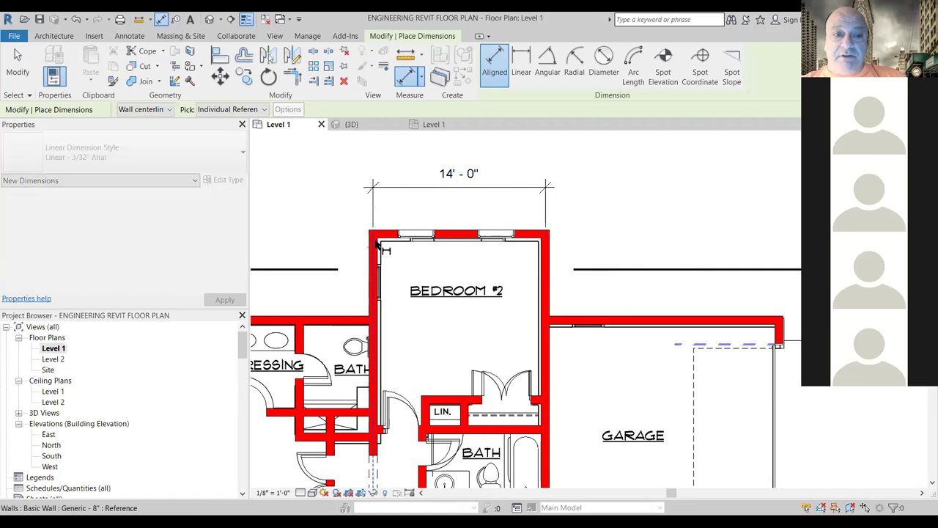
Step: Place an aligned dimension from Bedroom #2's left wall centerline to the center of the first window, inside the overall width dimension
click(420, 236)
click(415, 212)
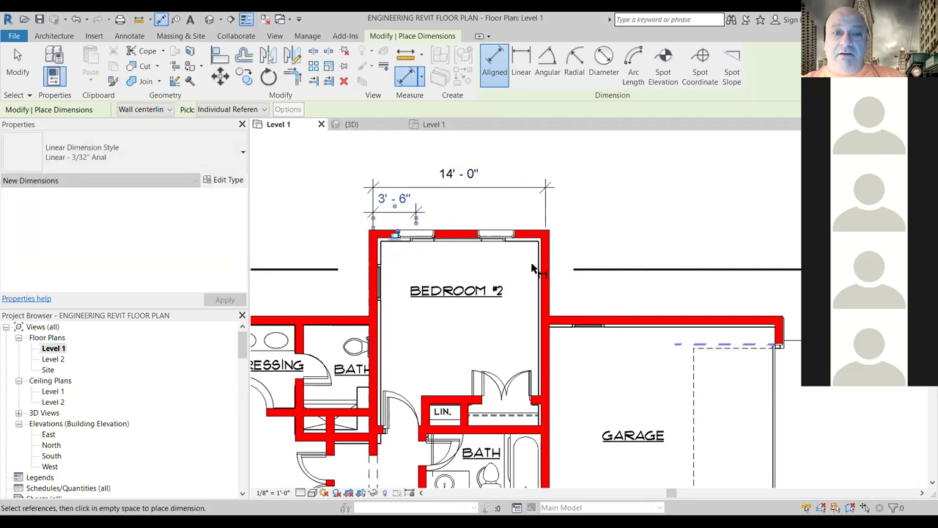
key(Escape)
key(Escape)
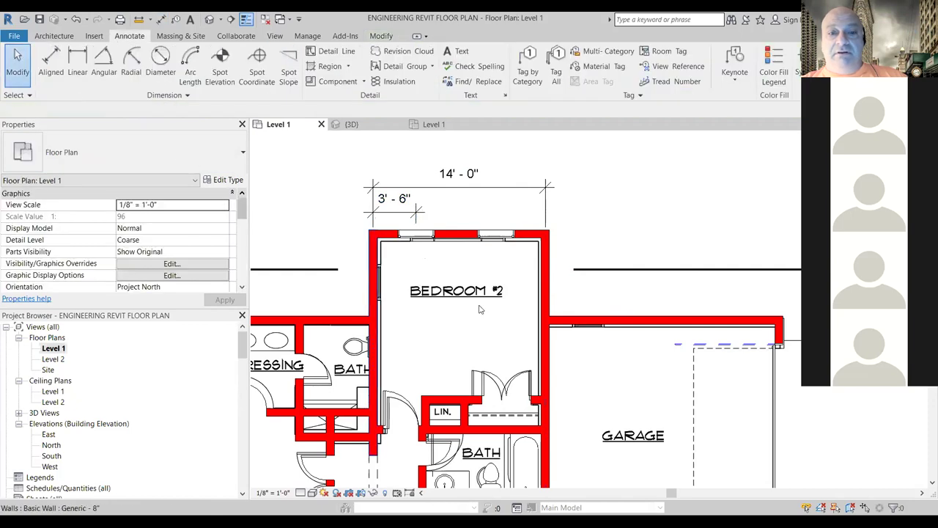
Step: Place a text note reading BEDROOM below the Bedroom #2 label in the floor plan
scroll(505, 322, down, 1)
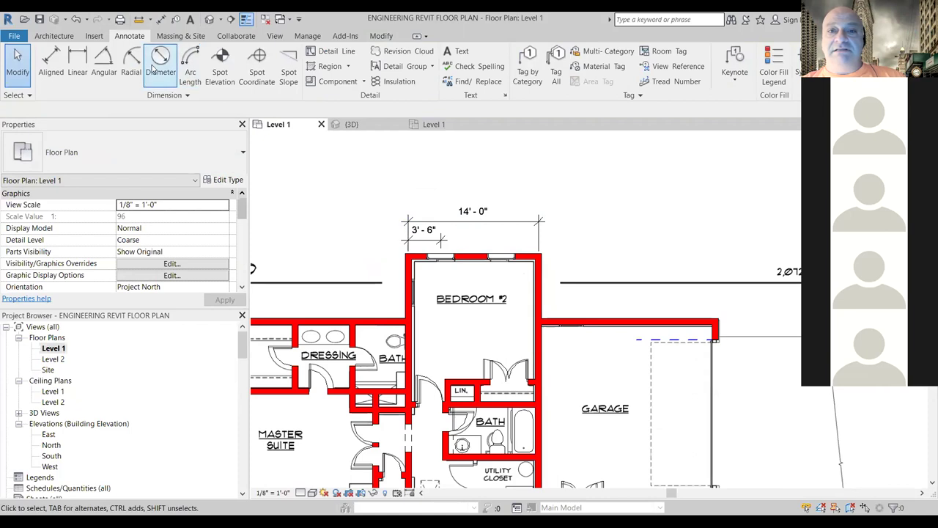
click(458, 53)
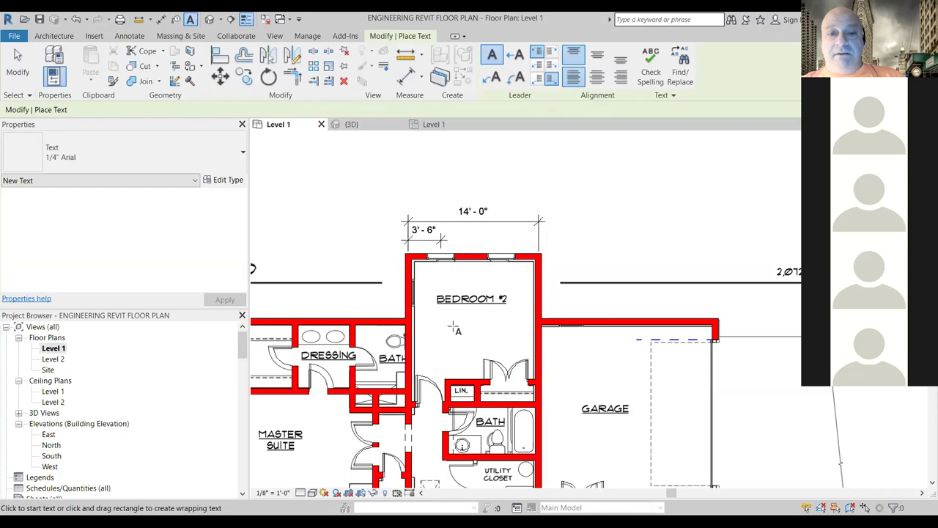
click(438, 328)
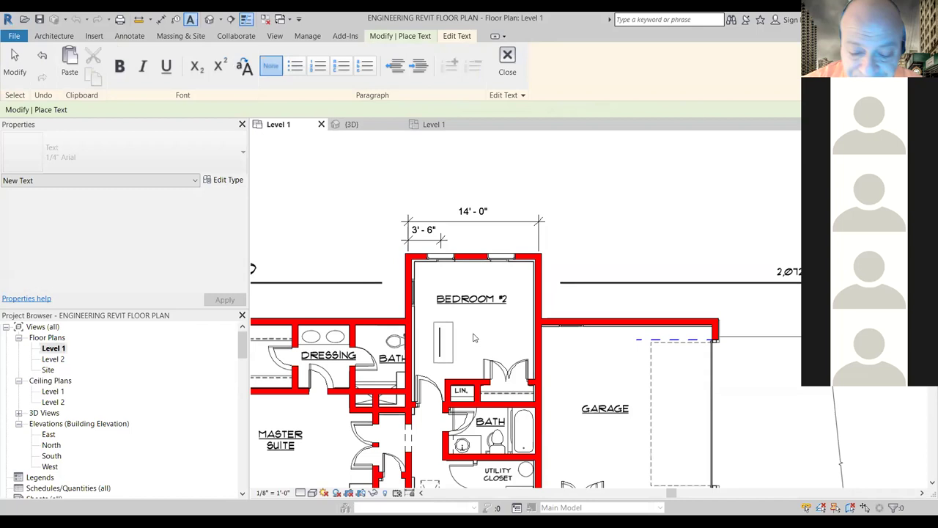
text(BEDROOM)
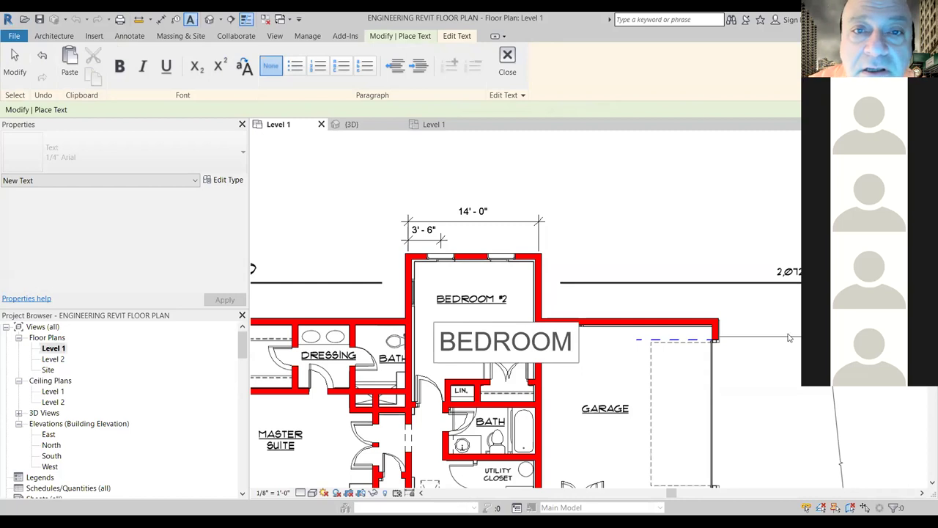
click(508, 59)
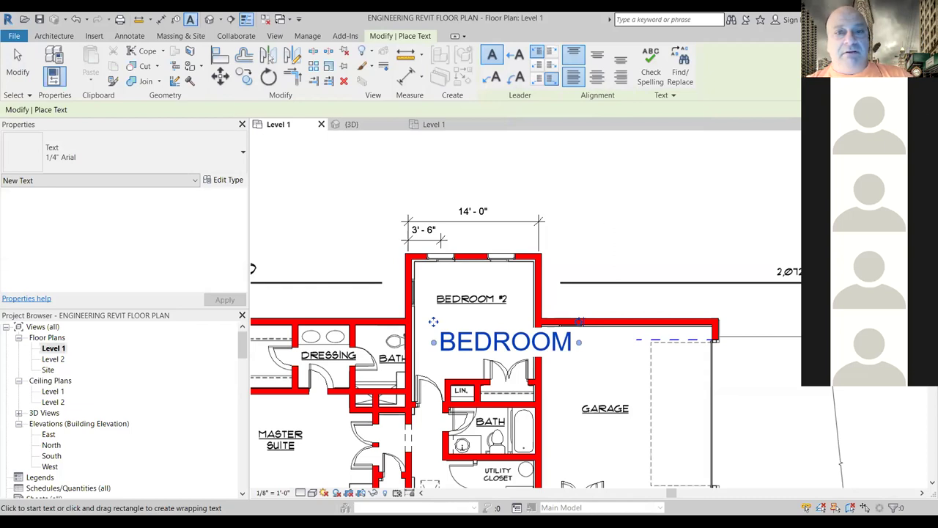
click(18, 62)
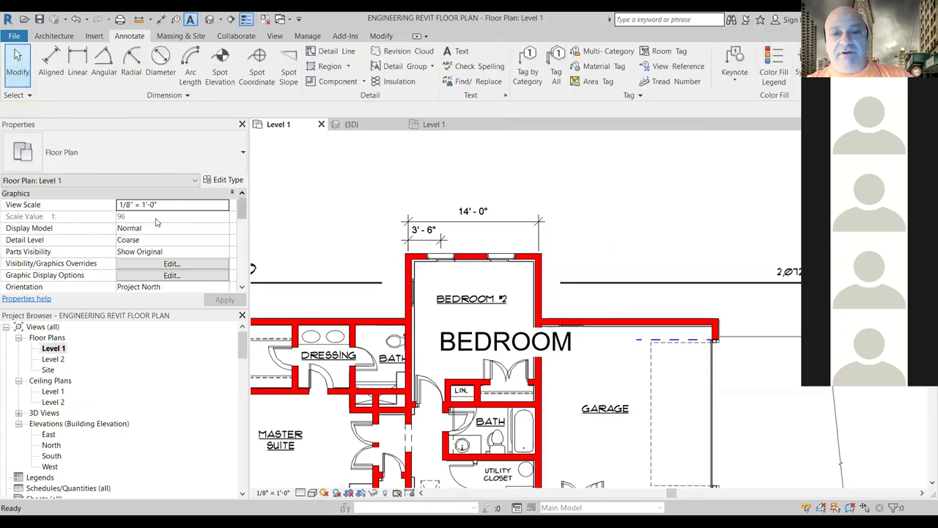
Step: Set the text size of the BEDROOM note's 1/4" Arial type to 1/8"
click(478, 349)
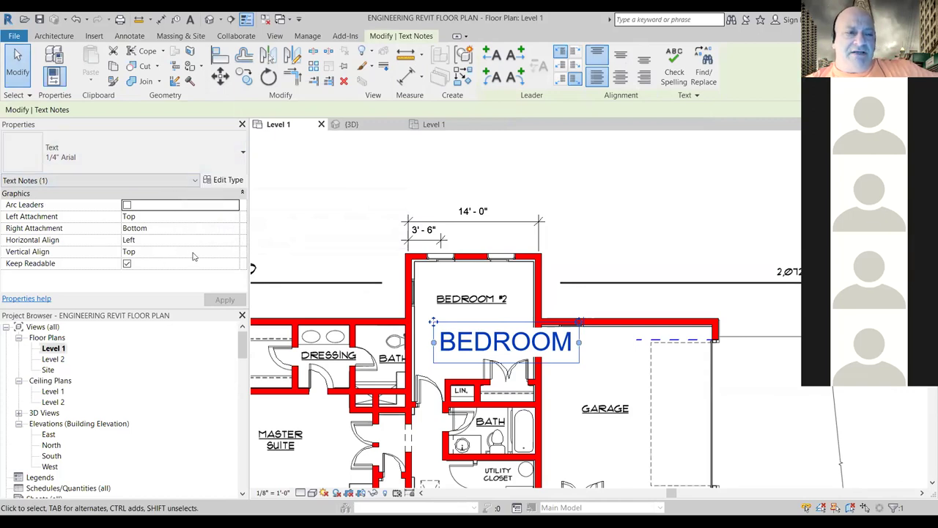
click(218, 183)
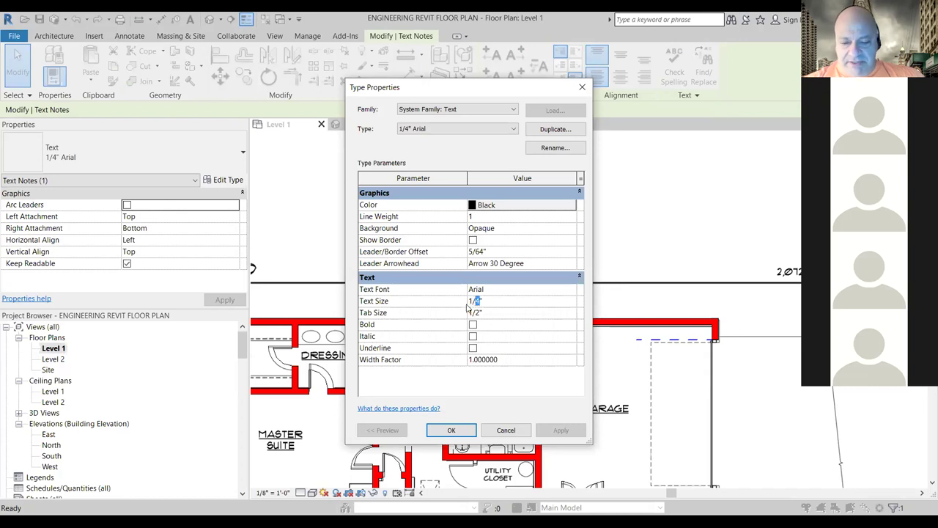
text(8)
key(Return)
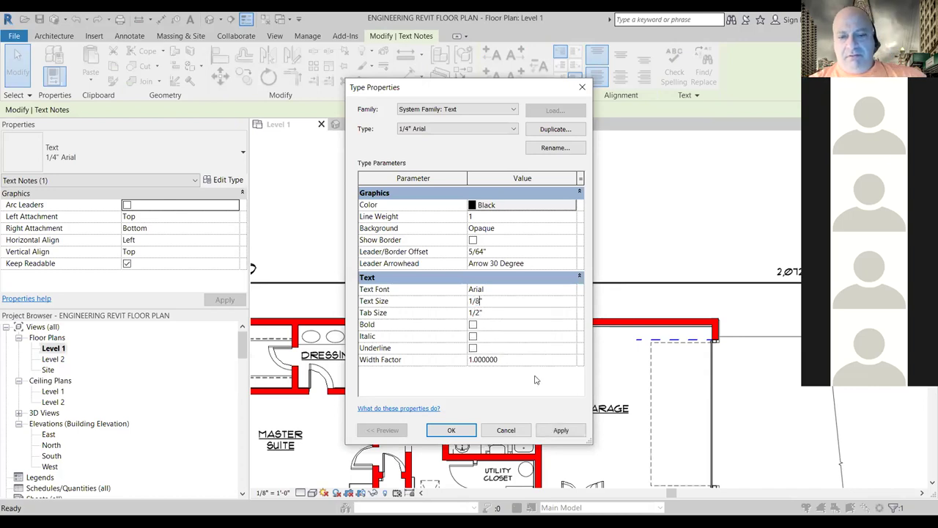
click(561, 430)
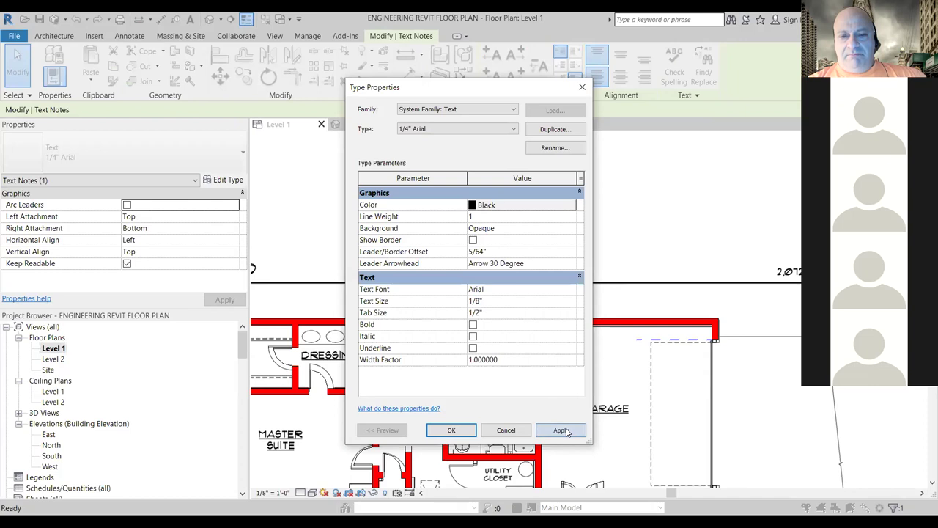
click(447, 430)
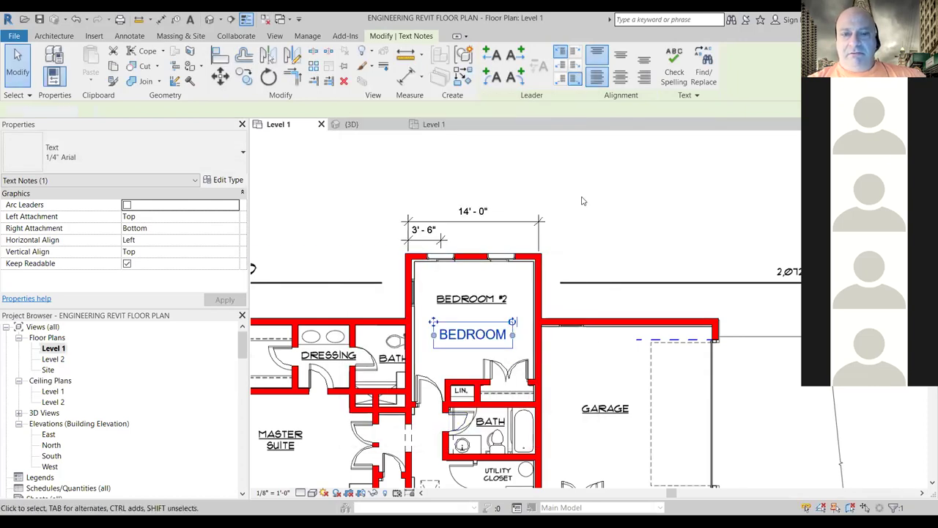
click(591, 302)
Step: Place a text note reading BATH in the bathroom below Bedroom #2, just under its existing label
scroll(586, 323, down, 3)
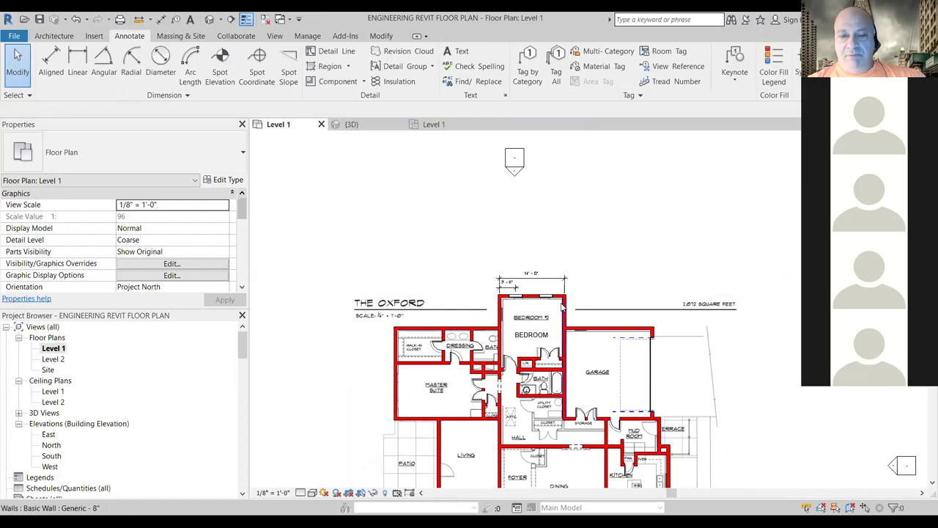
scroll(558, 304, up, 2)
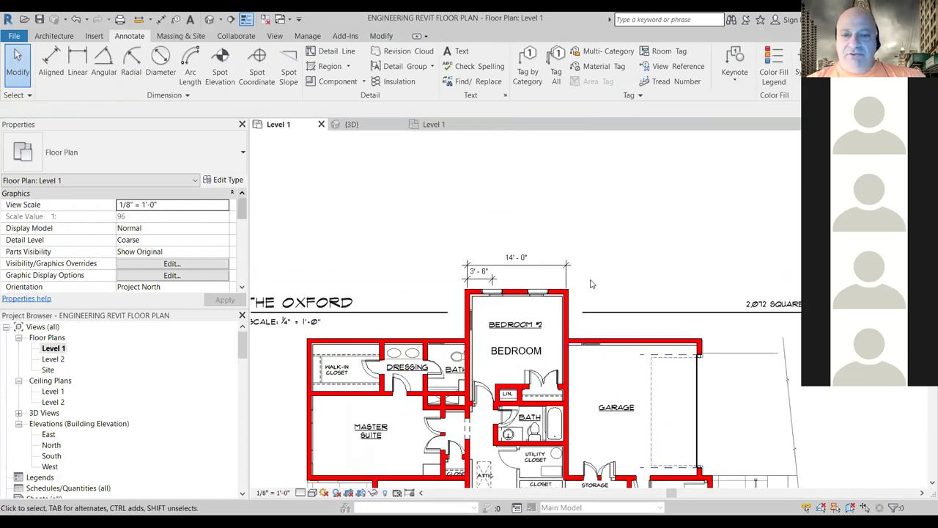
scroll(587, 407, down, 2)
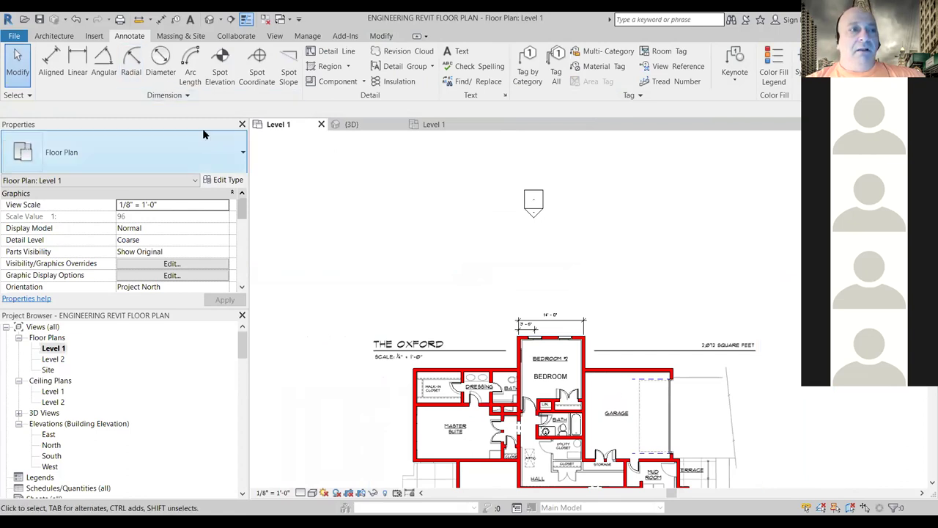
click(459, 53)
scroll(603, 439, up, 2)
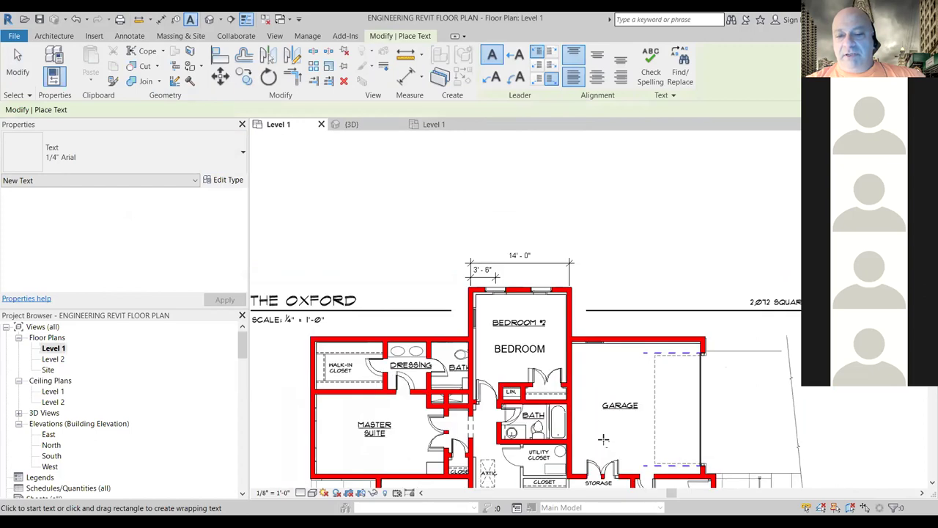
scroll(603, 439, up, 2)
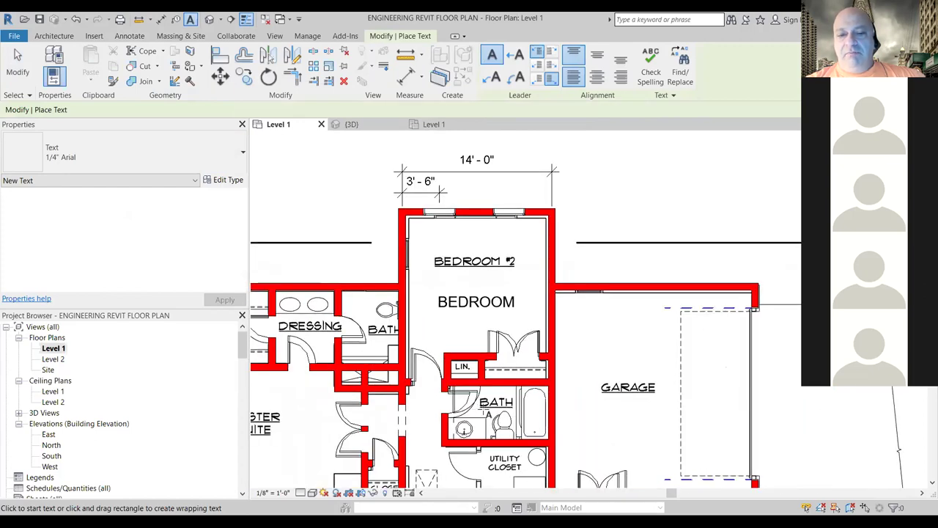
click(473, 405)
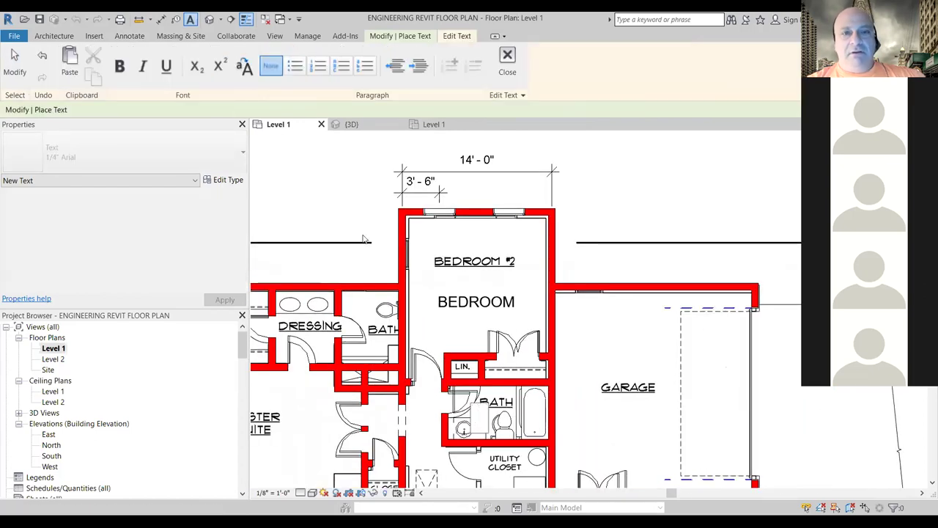
text(BATH)
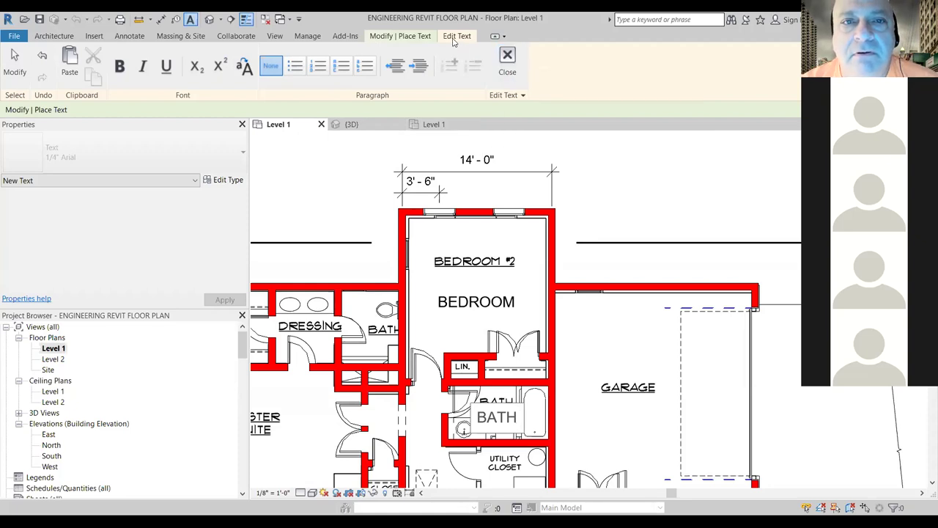
click(509, 64)
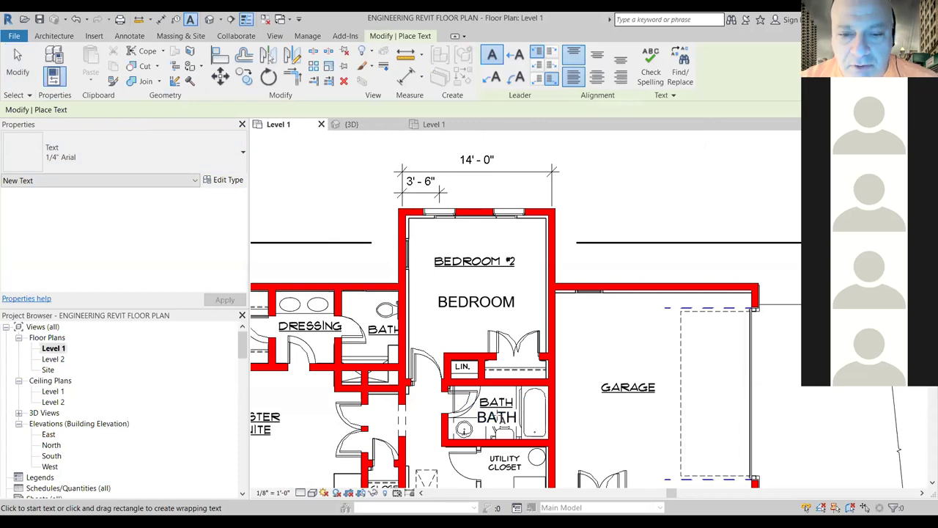
key(Escape)
Step: Set the text size of the BATH note's type to 1/16"
click(494, 423)
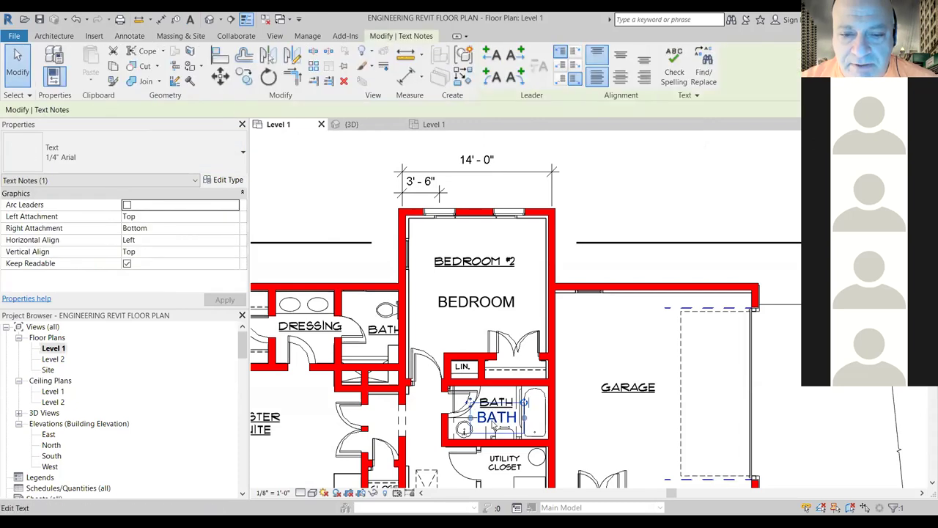
click(225, 181)
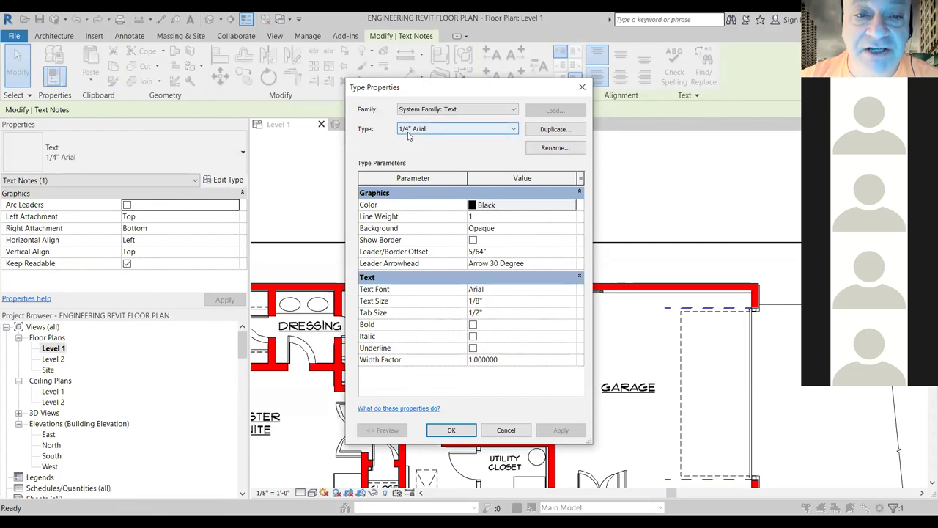
double_click(477, 301)
text(8)
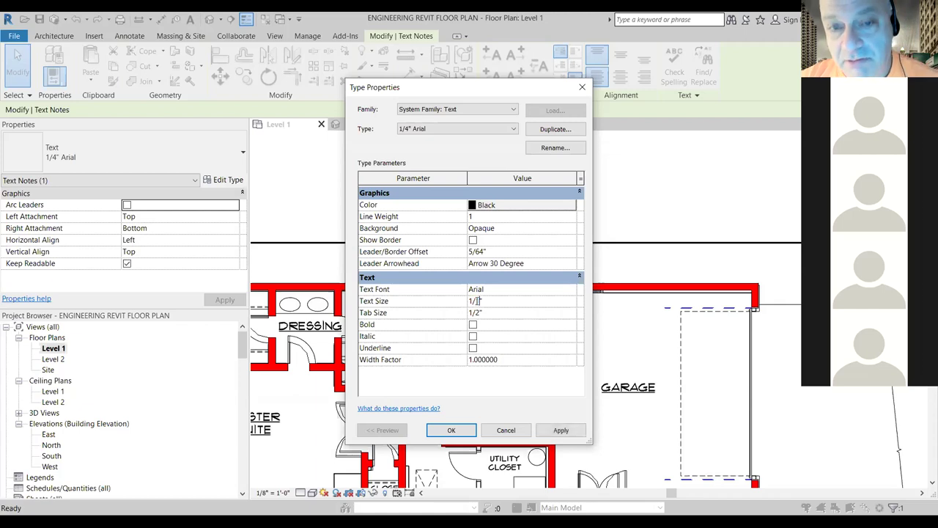
Step: Rename the note's text type as 1/16" Arial and move the BATH note onto the room's existing label
click(555, 148)
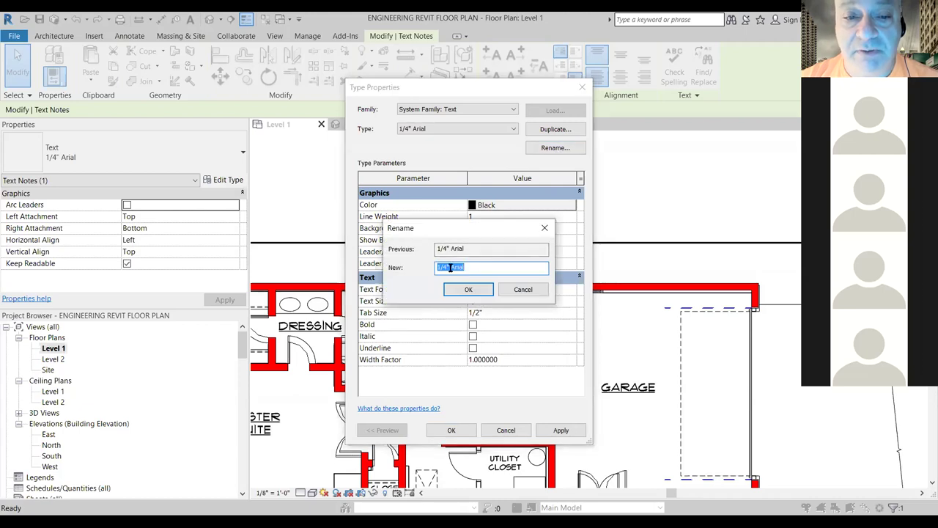
click(447, 267)
text(1/8")
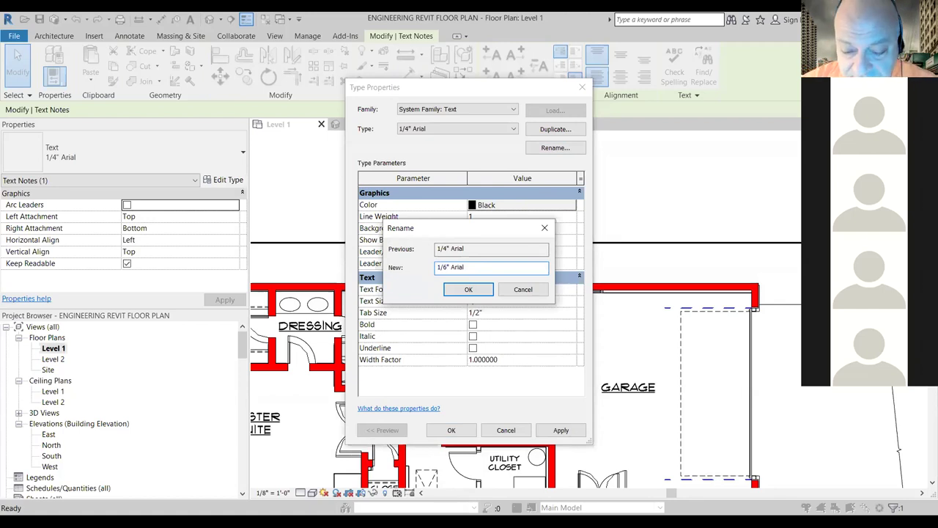
text(1)
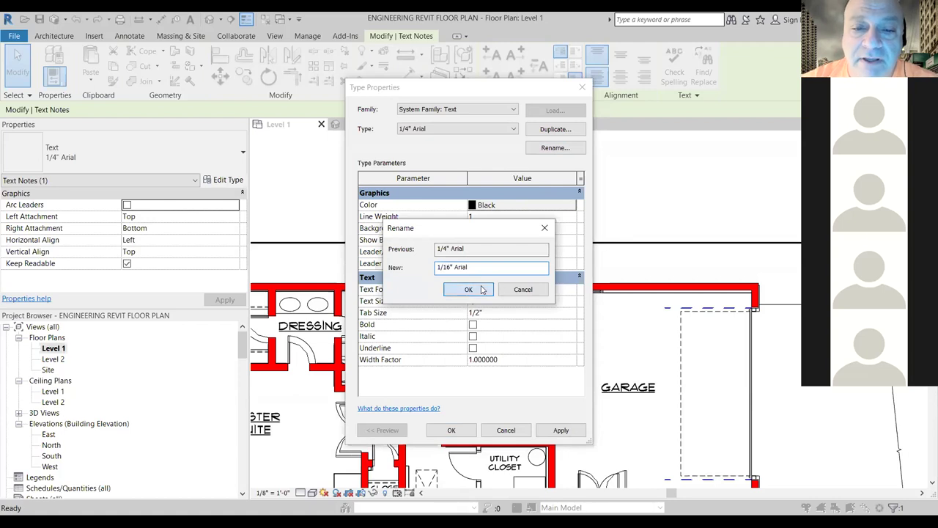
click(485, 288)
click(561, 431)
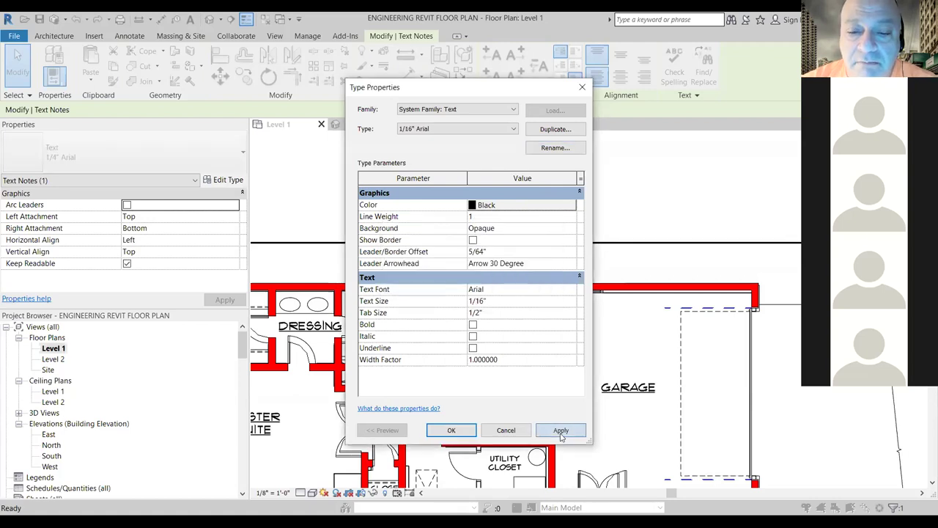
click(451, 430)
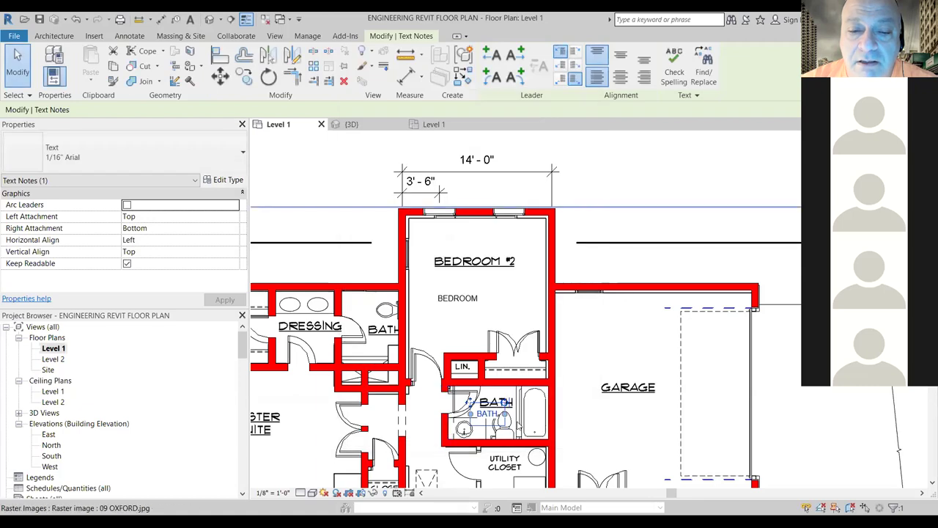
drag(471, 403, 478, 393)
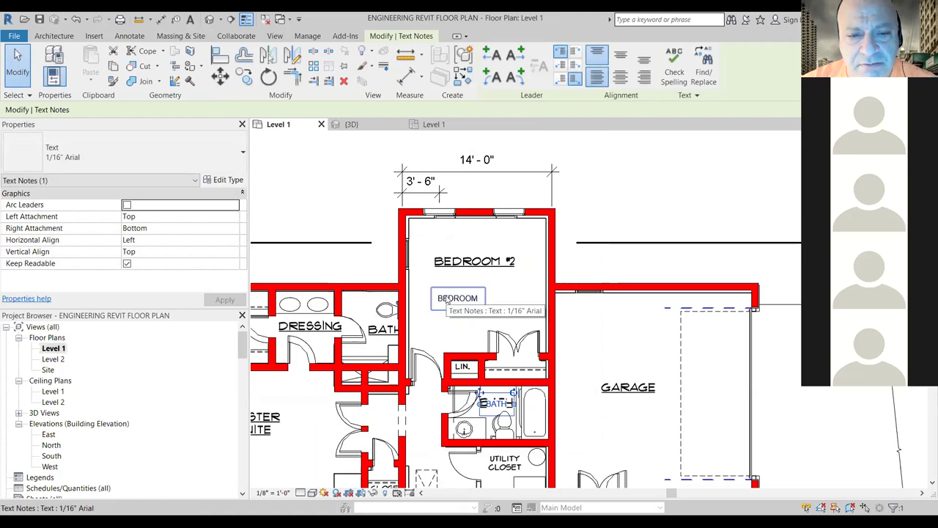
Step: Duplicate the 1/16" Arial text type of the BEDROOM note under the name 1/14" Arial 2
click(447, 300)
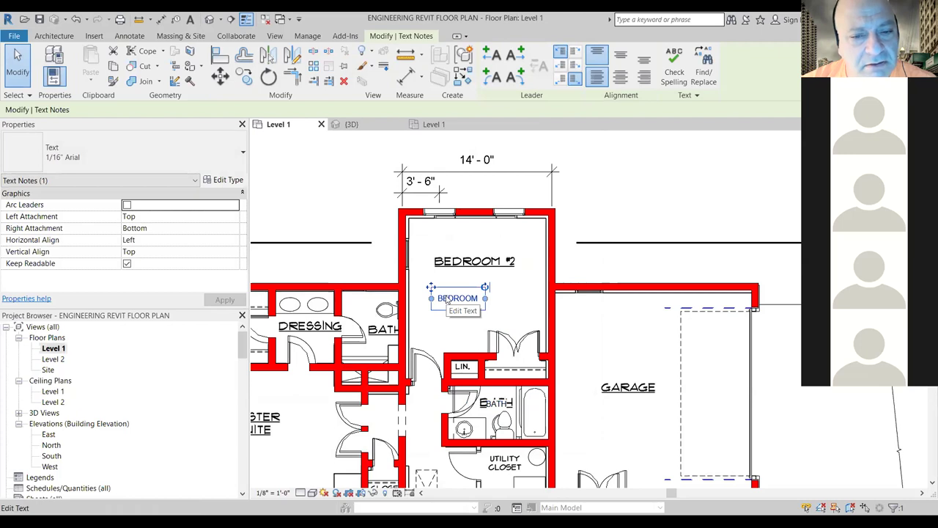
click(226, 181)
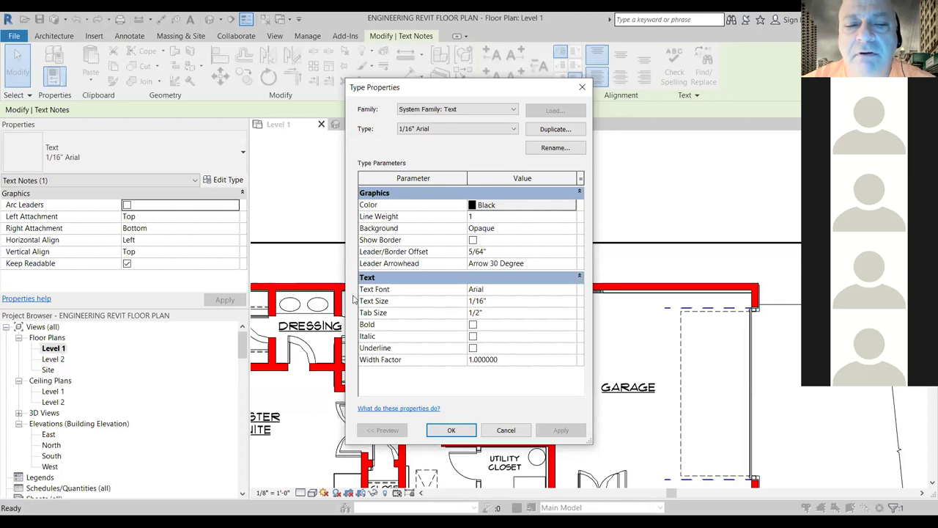
click(546, 130)
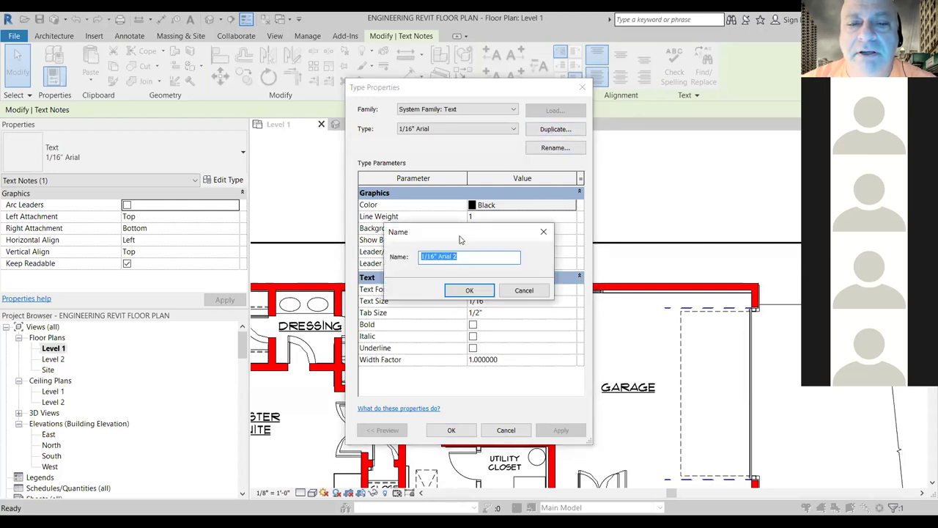
click(429, 256)
click(455, 256)
key(BackSpace)
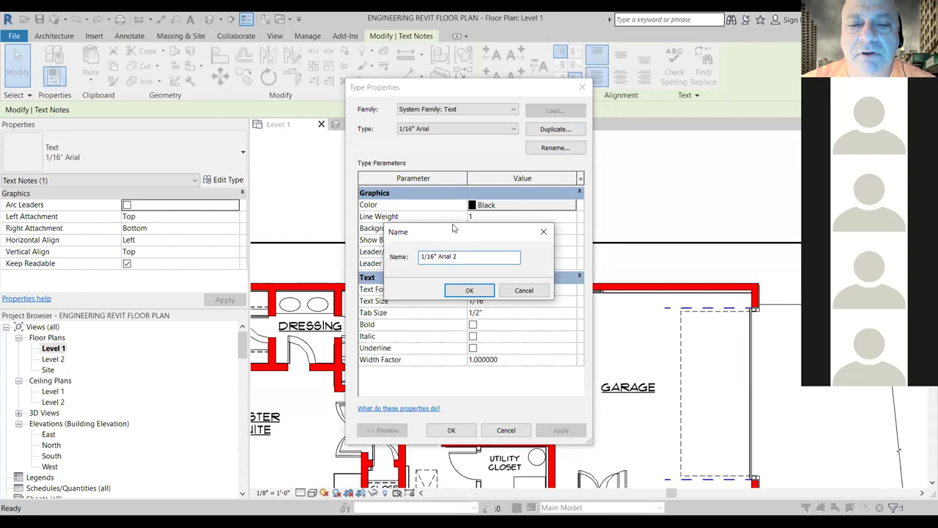
drag(453, 228, 447, 182)
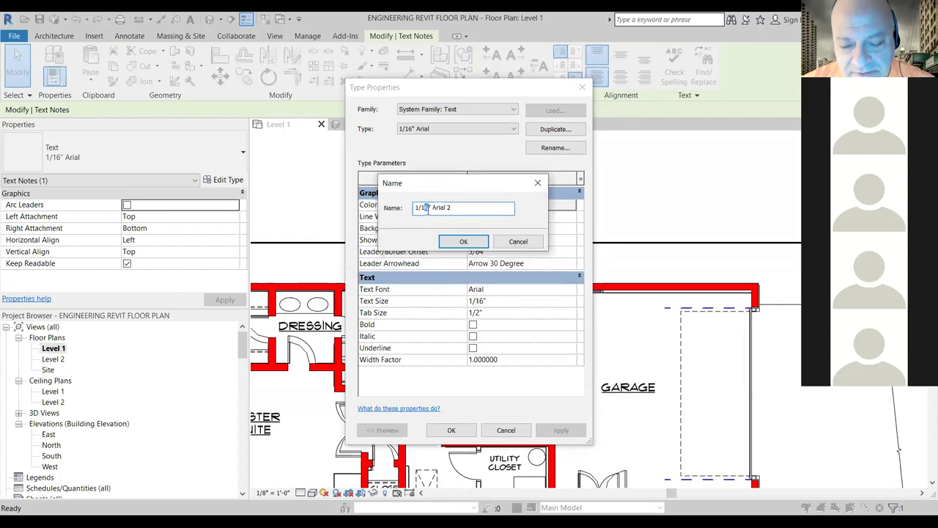
click(464, 242)
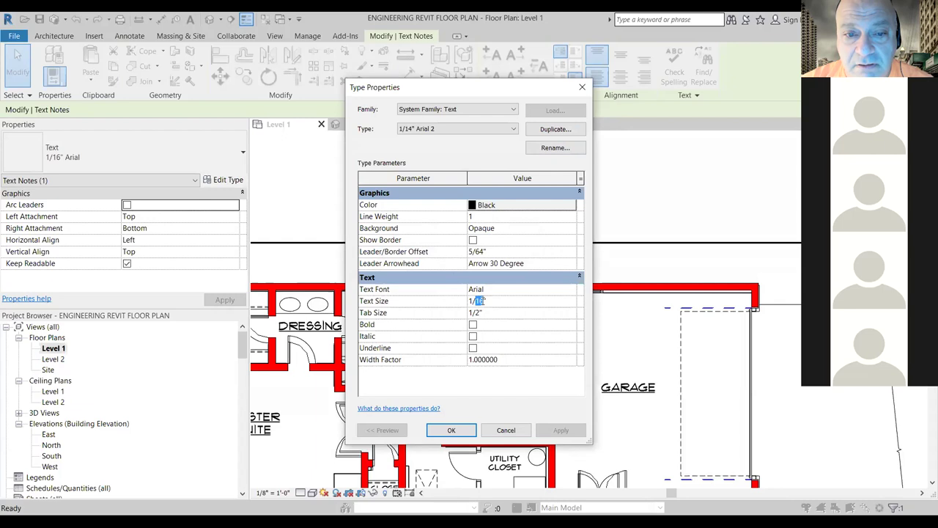
Step: Set the text size of the BEDROOM note's duplicated type to 1/4" and apply it
text(4)
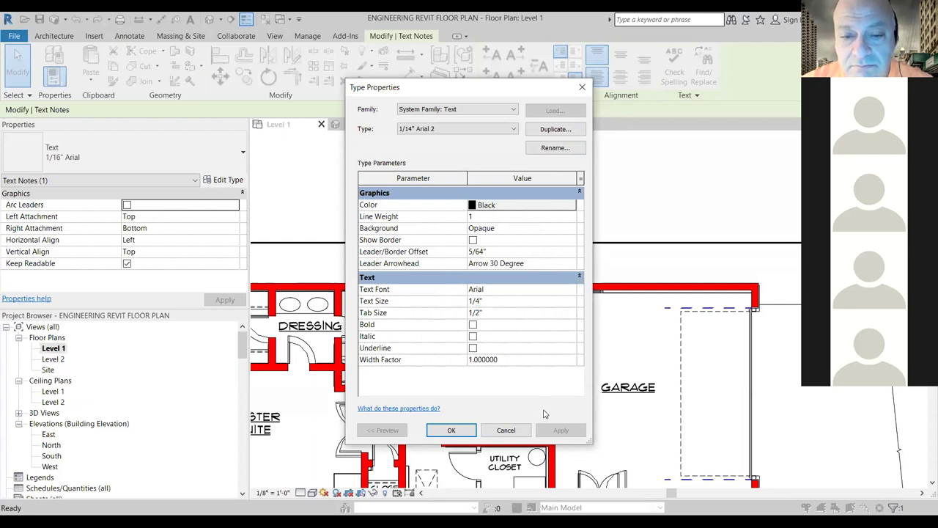
click(461, 431)
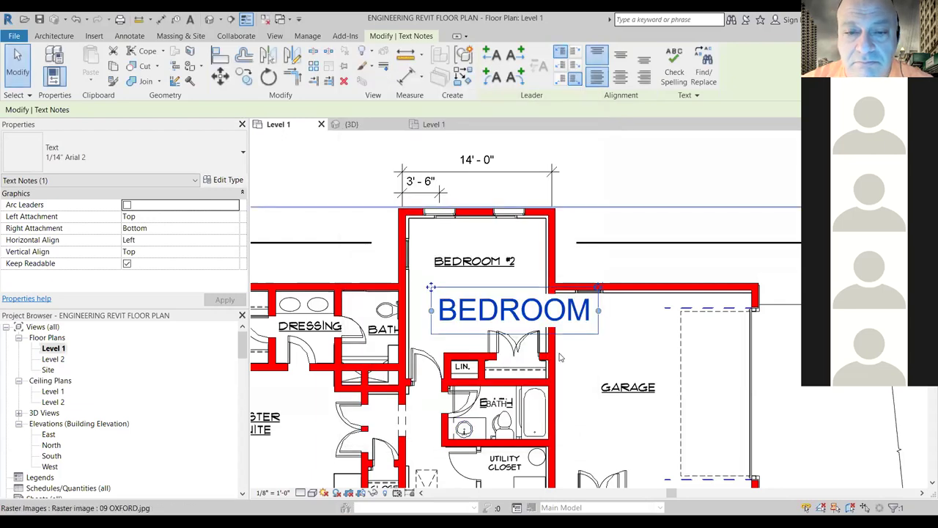
click(598, 190)
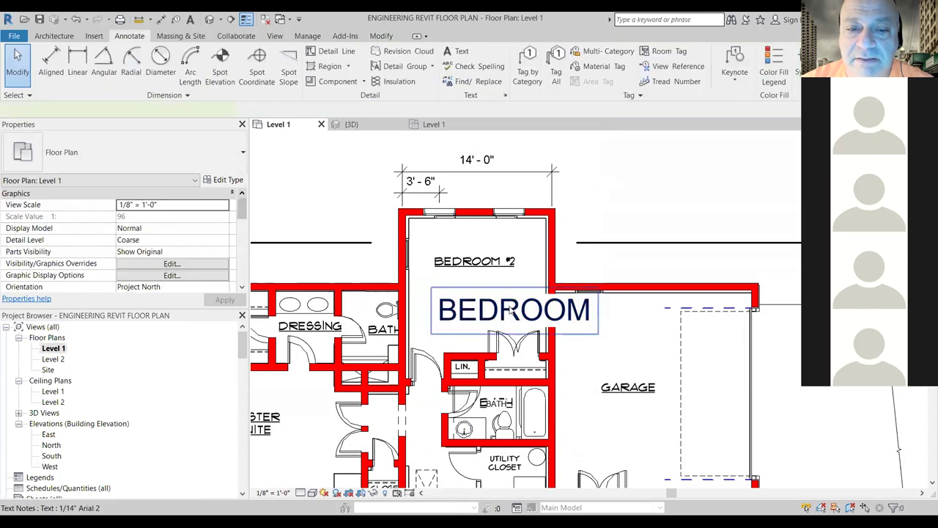
Step: Compare the text types and sizes assigned to the BEDROOM and BATH notes on the plan
click(476, 308)
click(477, 307)
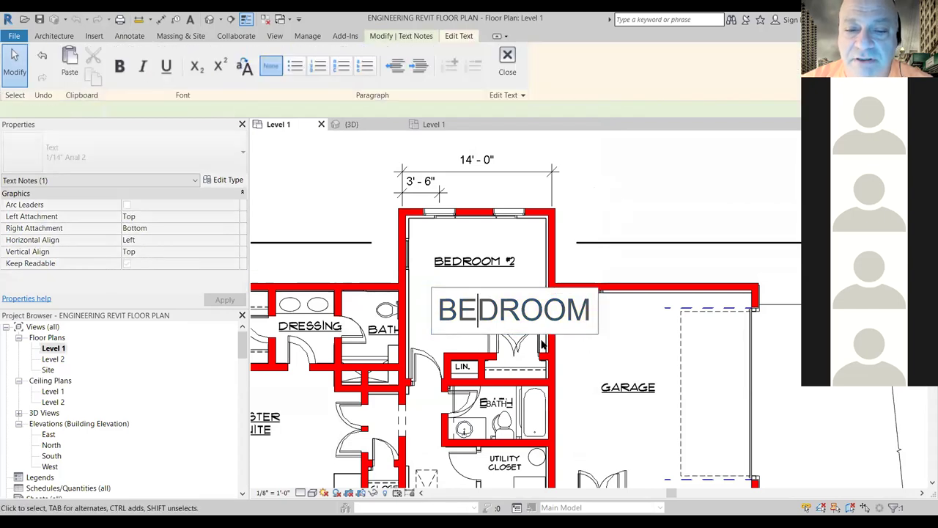
click(498, 409)
click(496, 408)
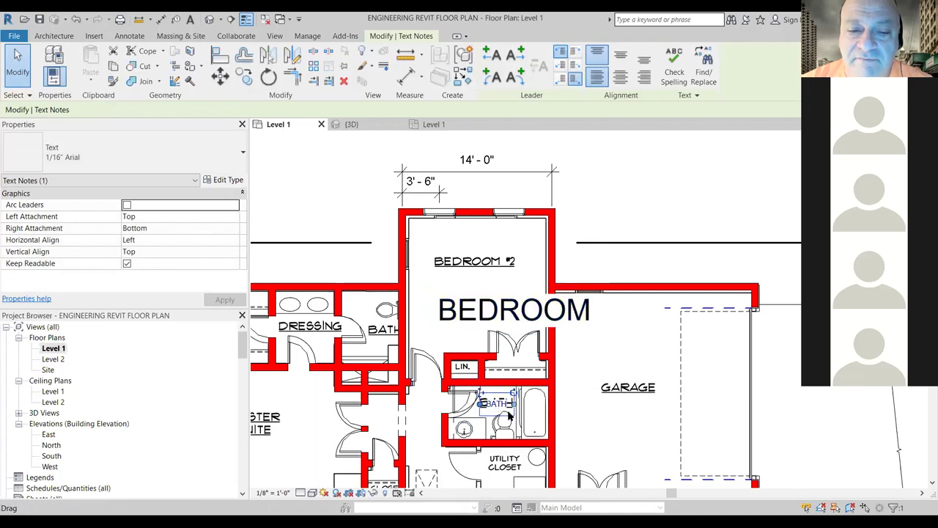
click(480, 312)
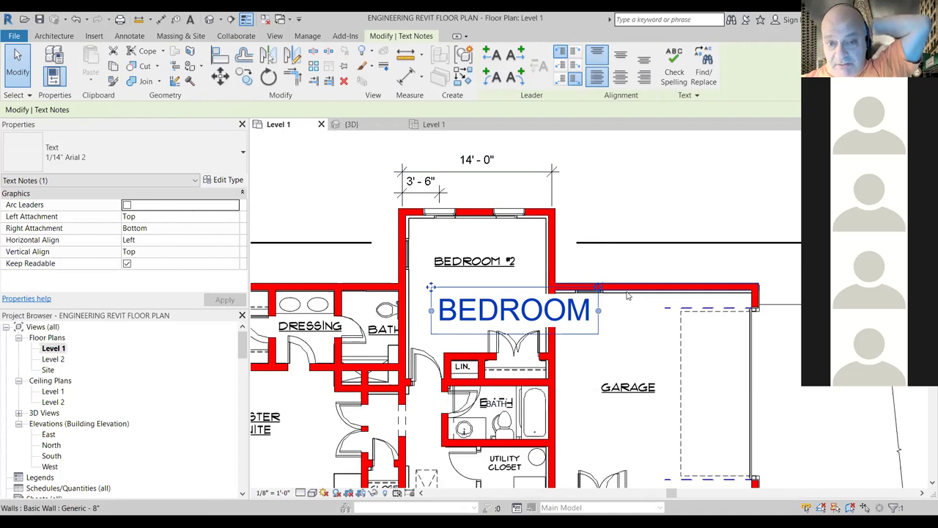
scroll(567, 325, down, 1)
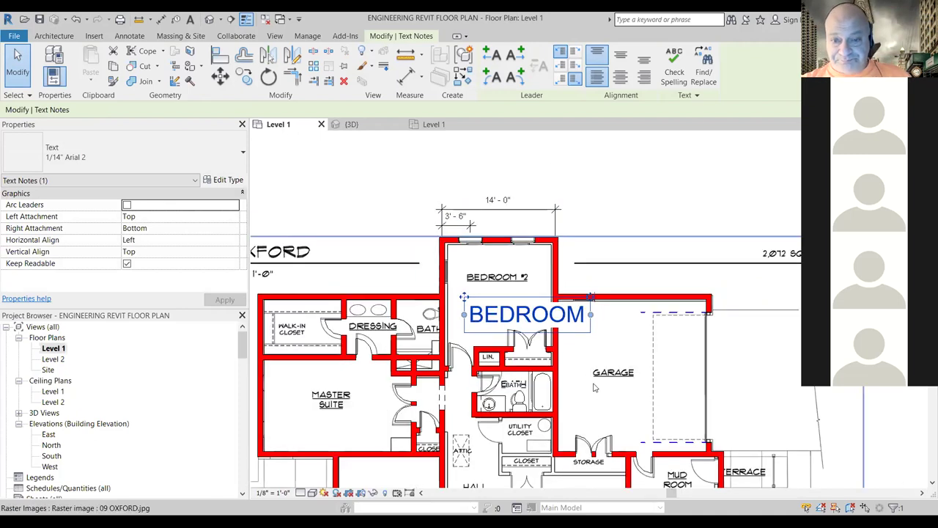
scroll(502, 252, down, 1)
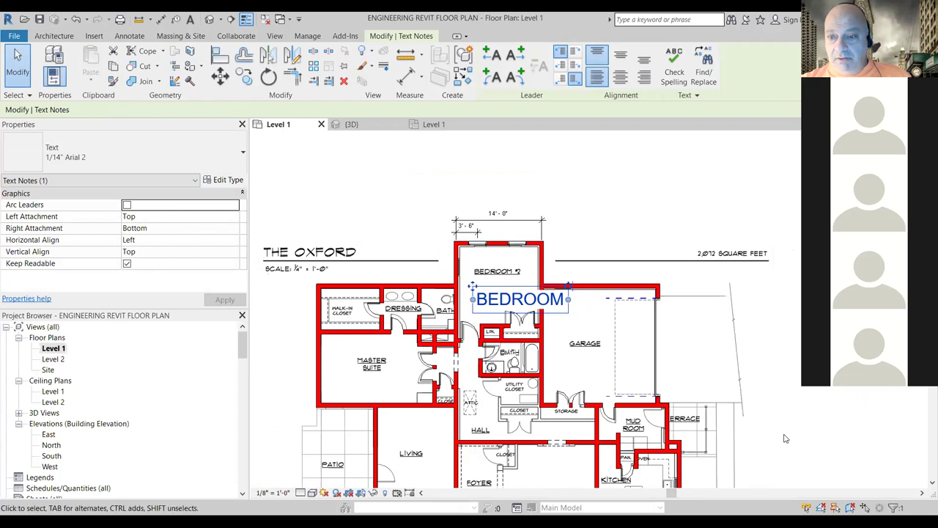
key(Escape)
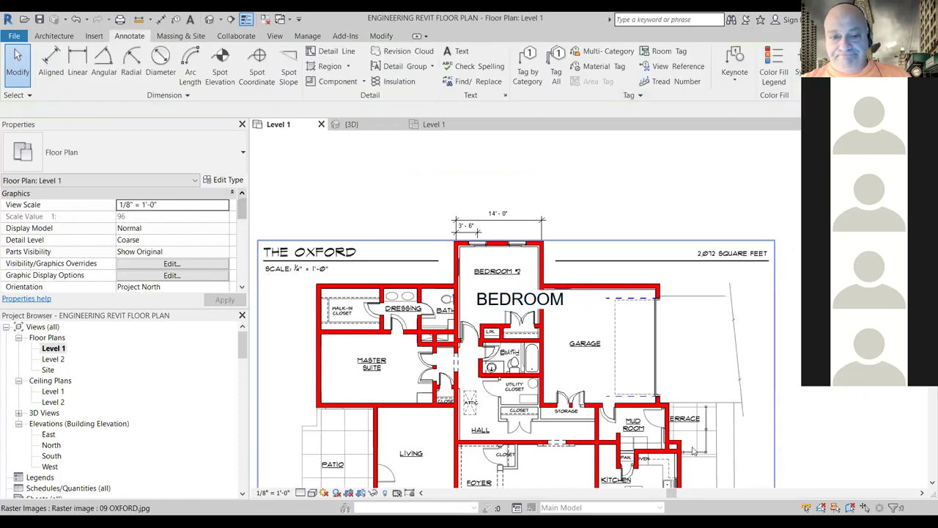
Step: Change the exterior wall below the BREAKFAST label to the type Exterior - Brick on Mtl. Stud
scroll(524, 440, up, 1)
middle_drag(531, 336, 478, 271)
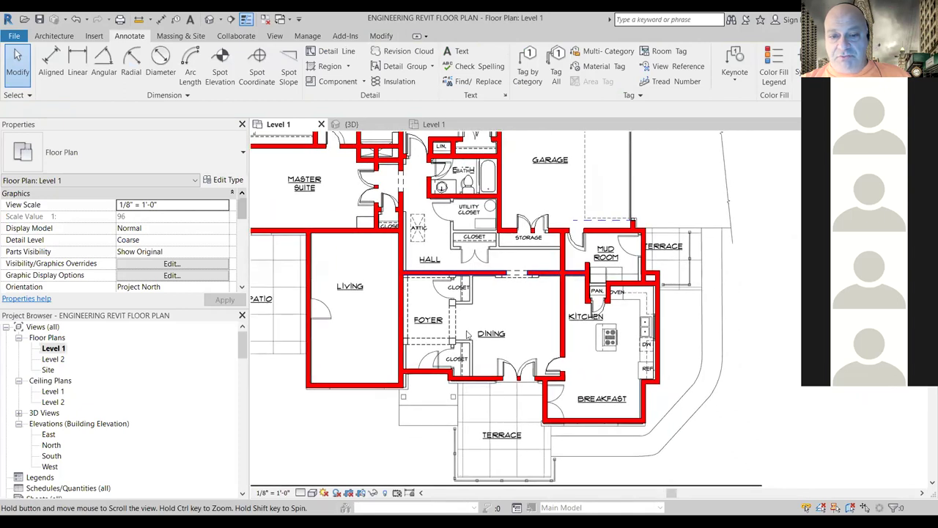
click(601, 422)
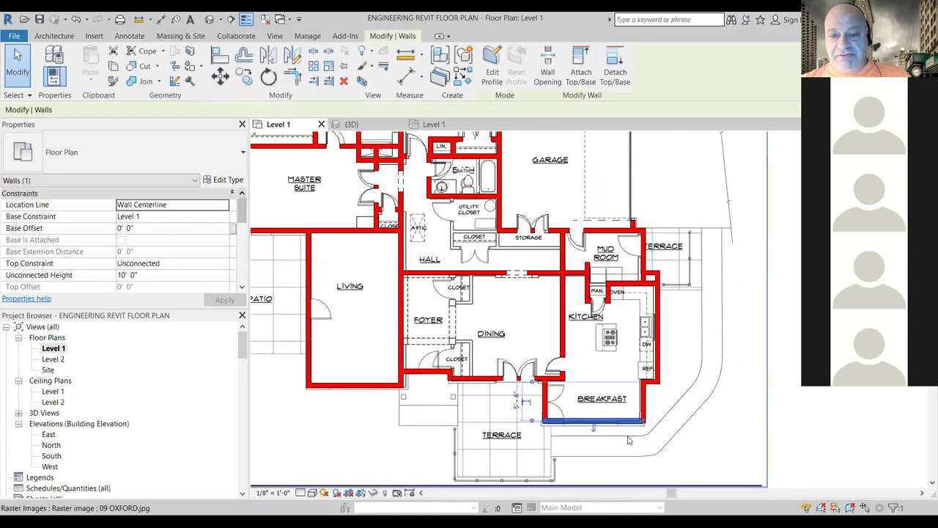
click(190, 158)
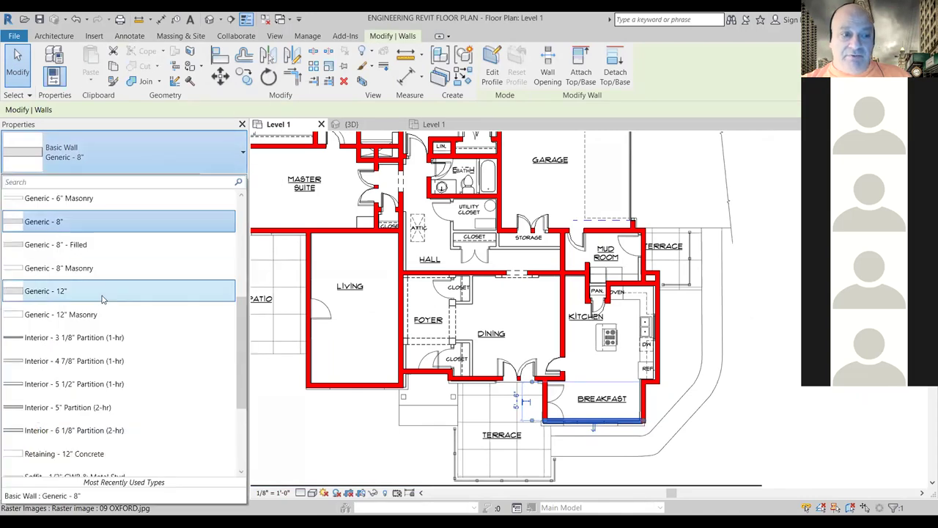
scroll(93, 348, down, 2)
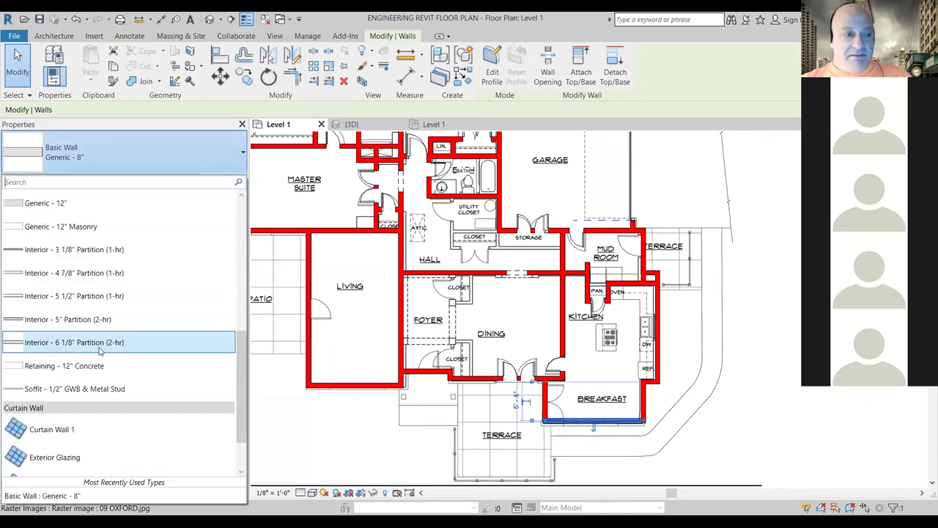
scroll(99, 350, up, 4)
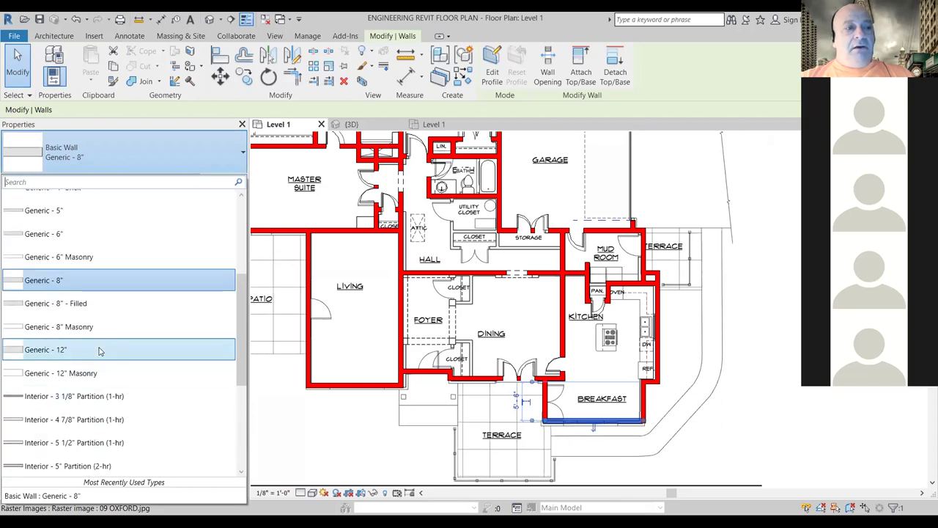
scroll(88, 307, up, 1)
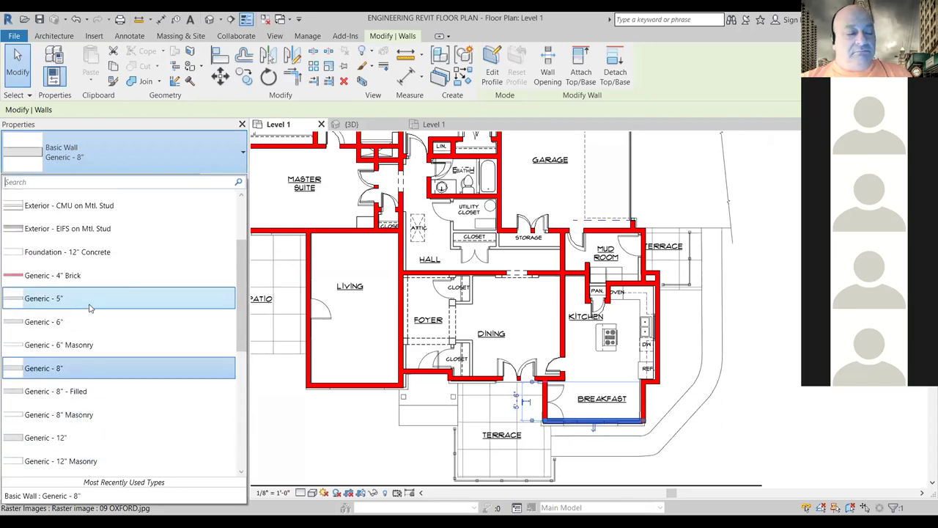
scroll(89, 308, up, 1)
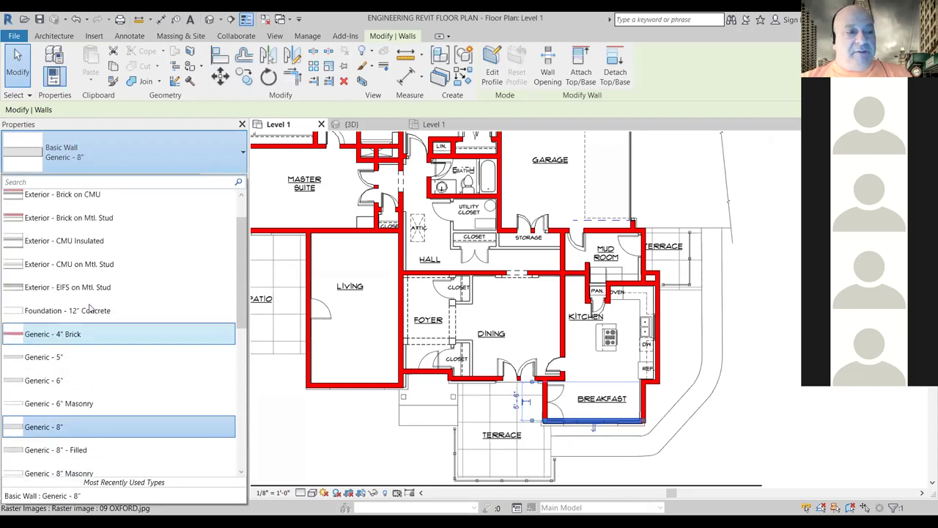
click(89, 222)
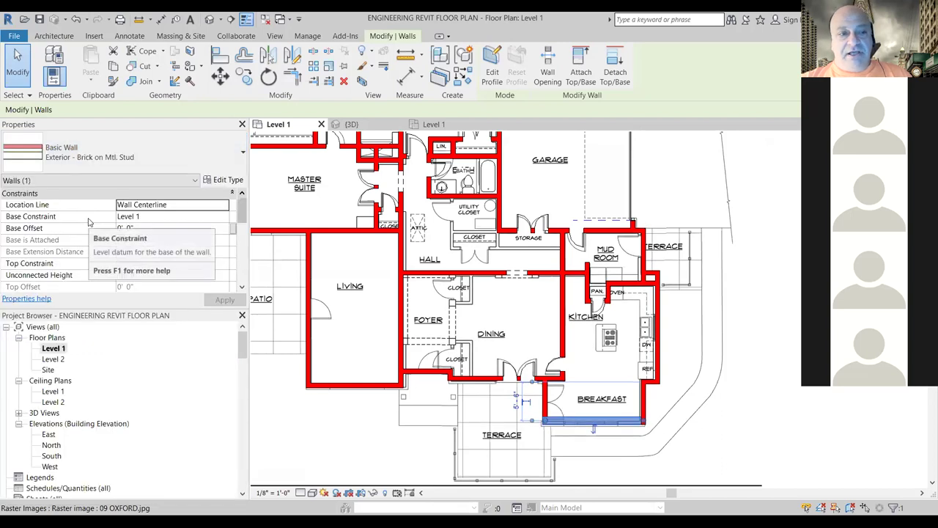
click(302, 412)
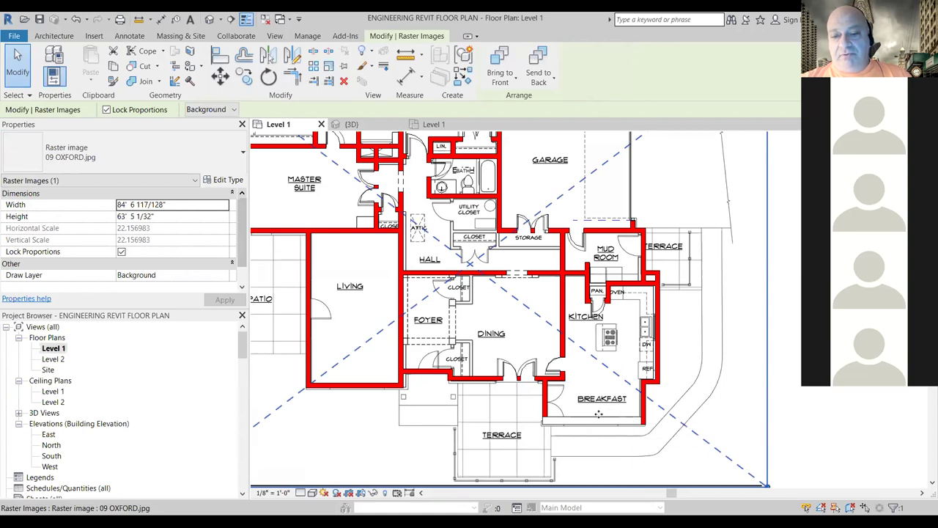
click(782, 420)
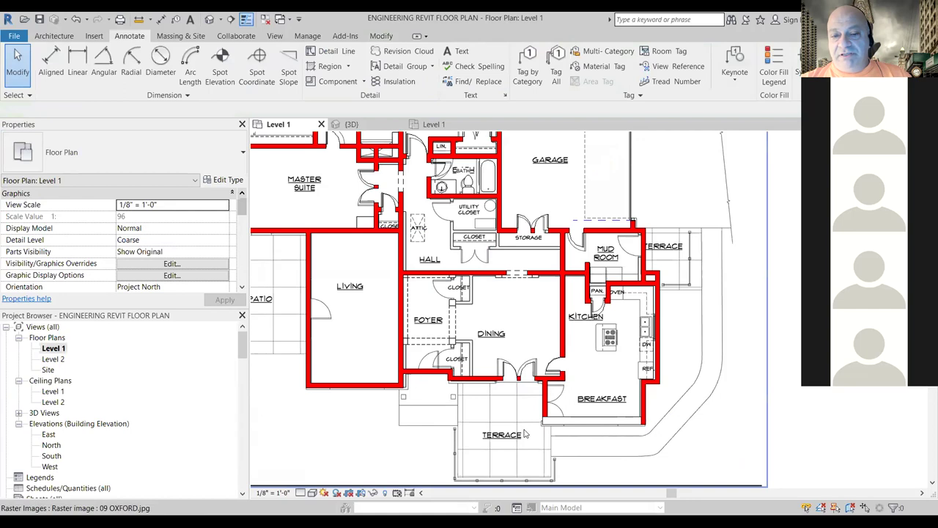
Step: Set the coarse scale fill pattern of the Breakfast area's brick wall type to Solid fill
click(618, 423)
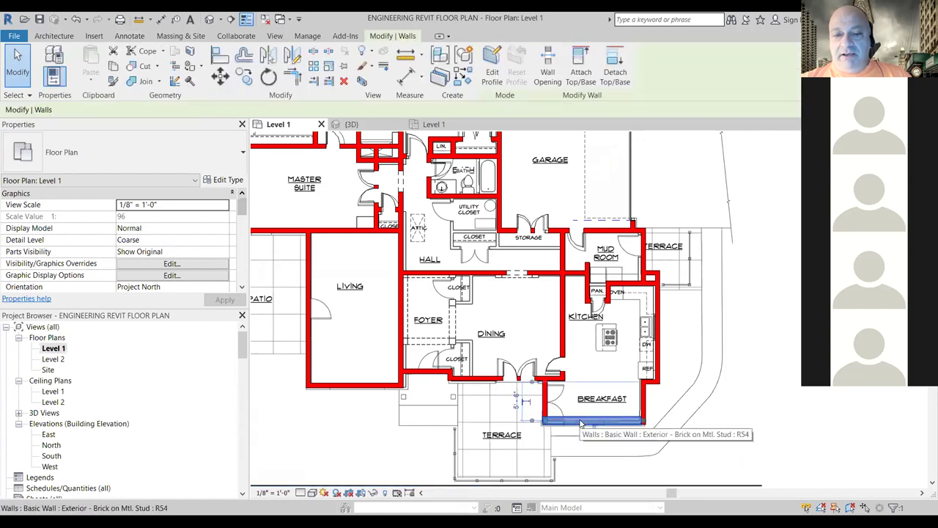
click(223, 179)
click(508, 278)
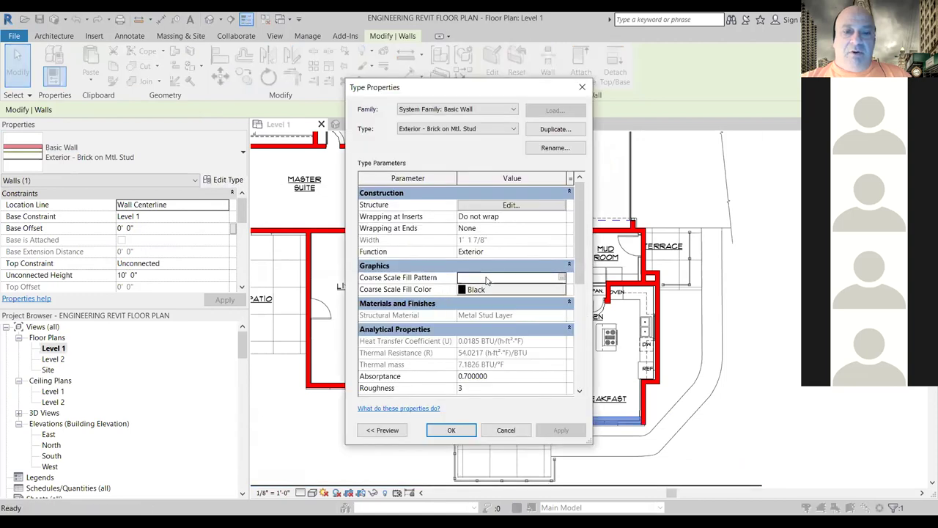
click(562, 276)
click(492, 247)
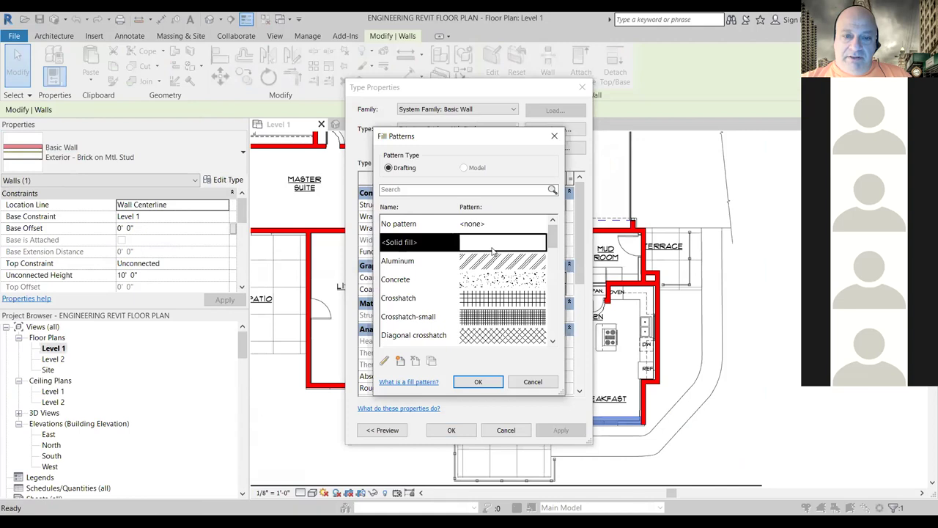
click(475, 381)
click(448, 431)
click(778, 412)
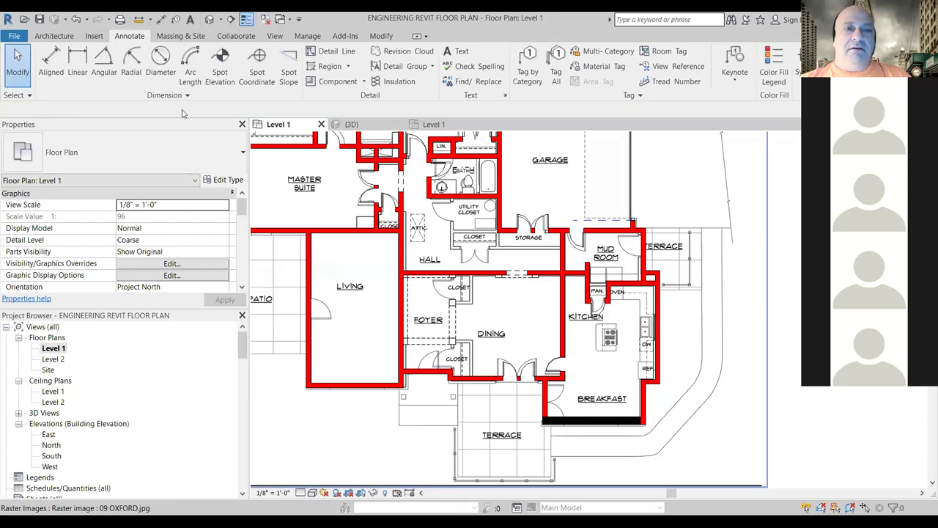
Step: Examine the Breakfast area's brick wall up close in the 3D view, and return to the Level 1 floor plan
click(351, 124)
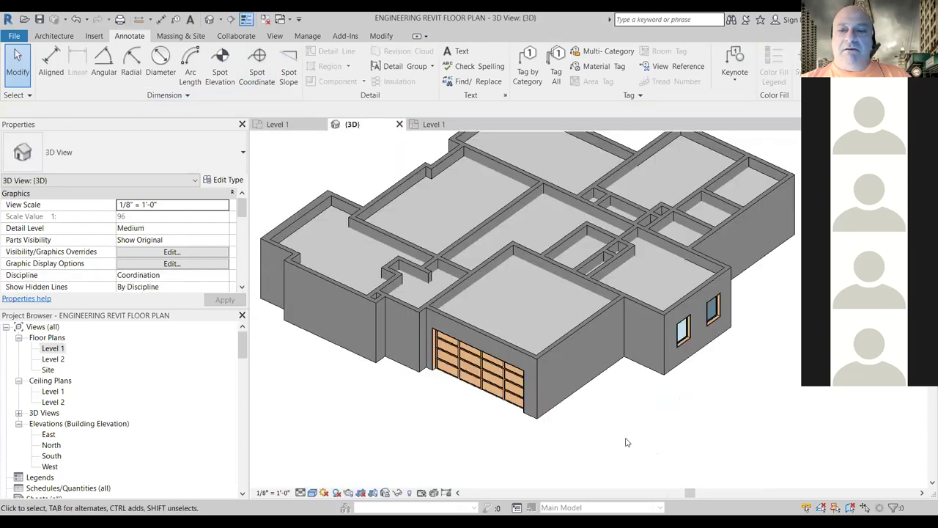
middle_drag(683, 430, 648, 393)
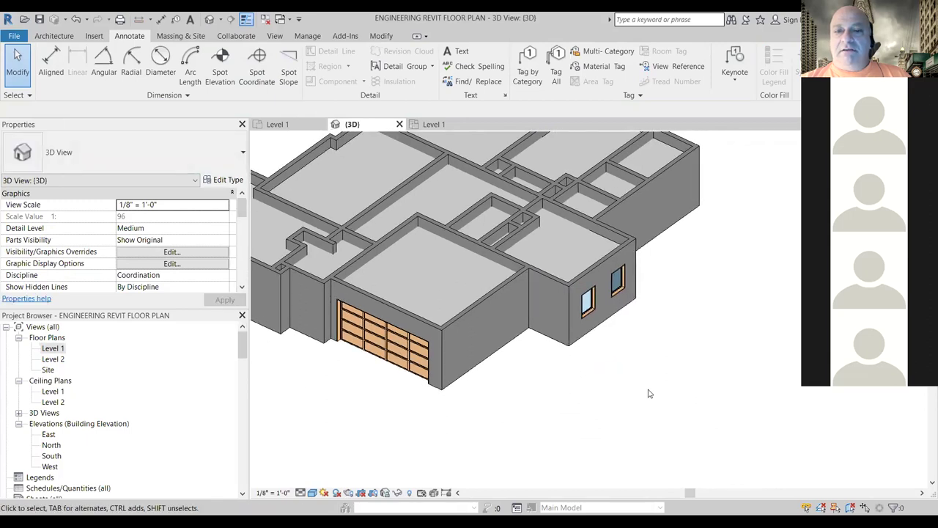
shift+middle_drag(648, 393, 557, 422)
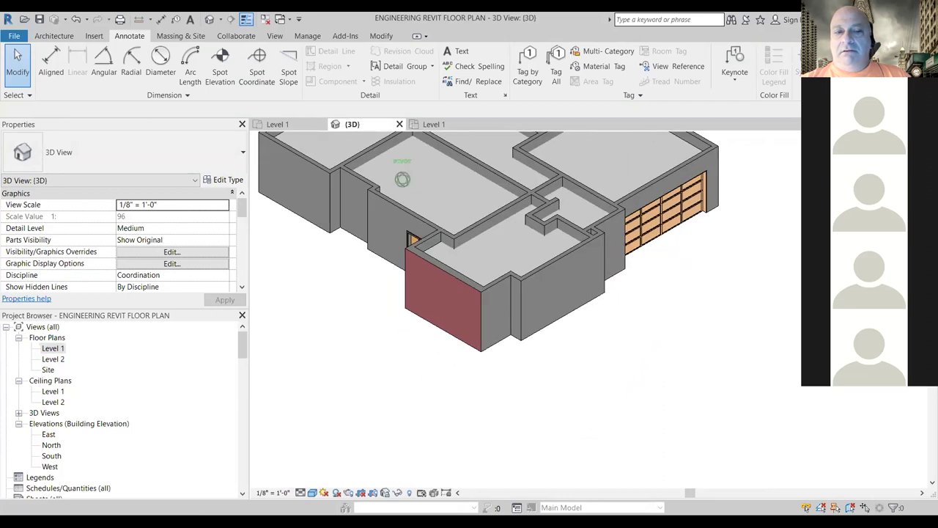
middle_drag(269, 350, 383, 373)
scroll(437, 371, up, 4)
scroll(502, 381, up, 1)
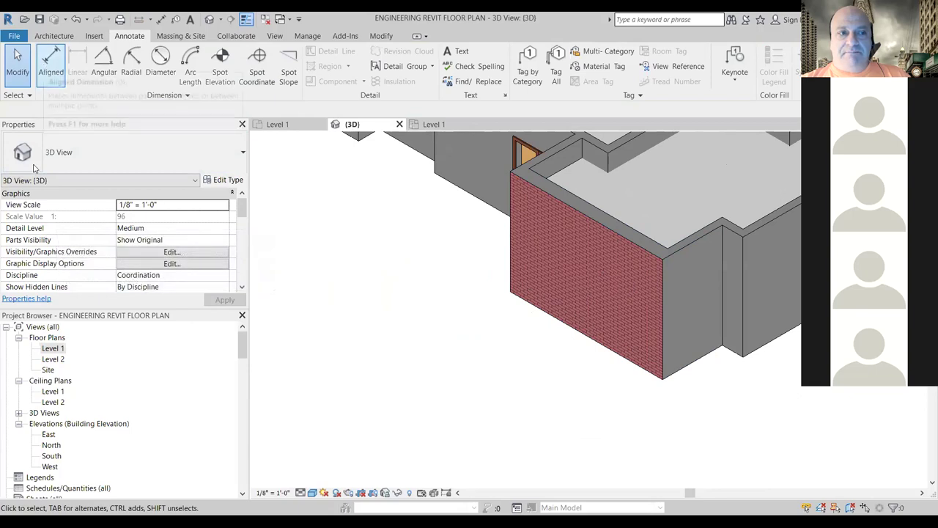
double_click(53, 349)
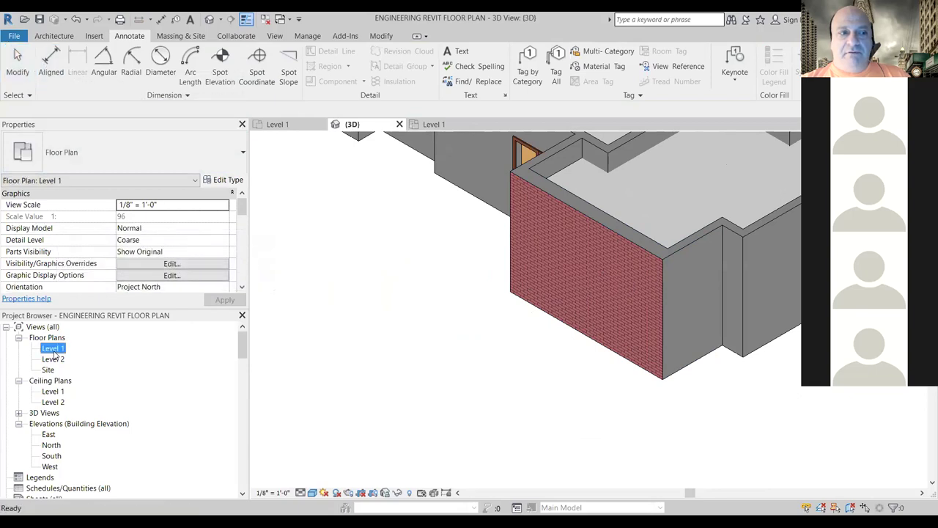
scroll(455, 363, down, 2)
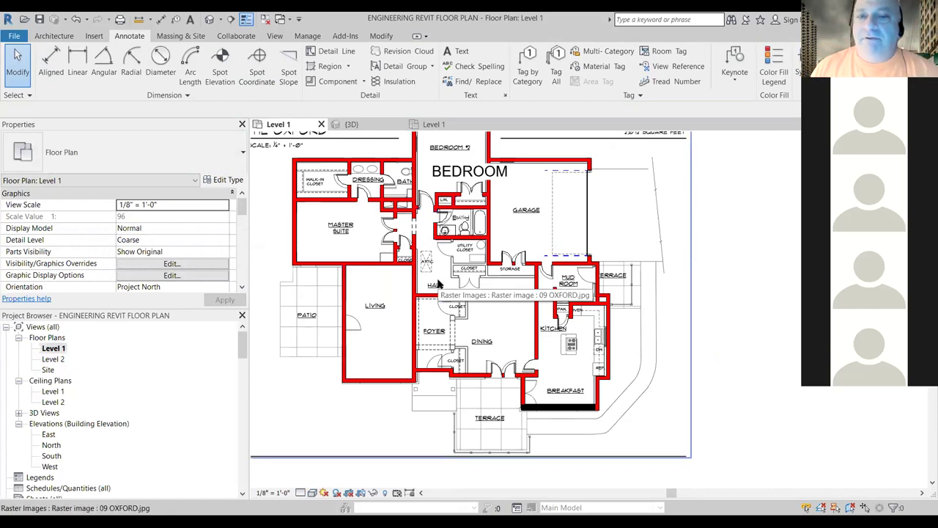
click(50, 37)
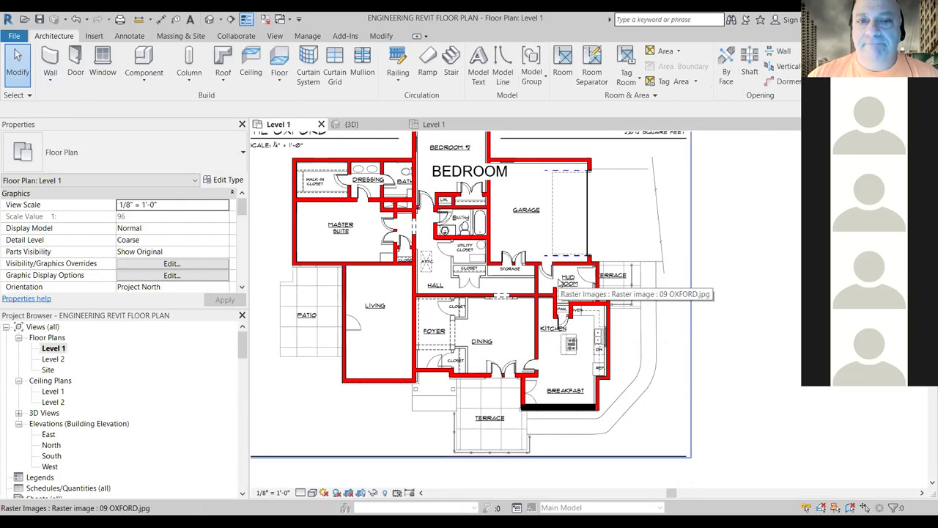
middle_drag(498, 225, 518, 283)
middle_drag(513, 249, 505, 186)
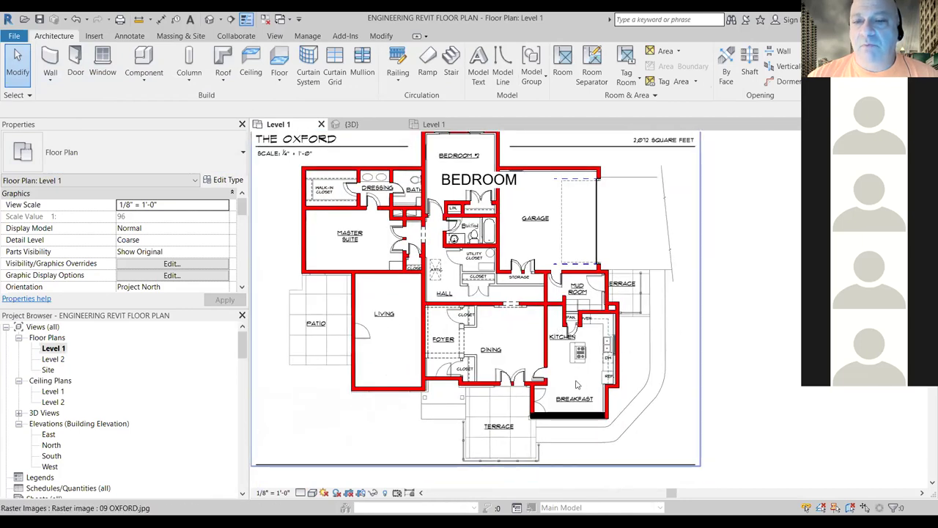
drag(582, 394, 597, 422)
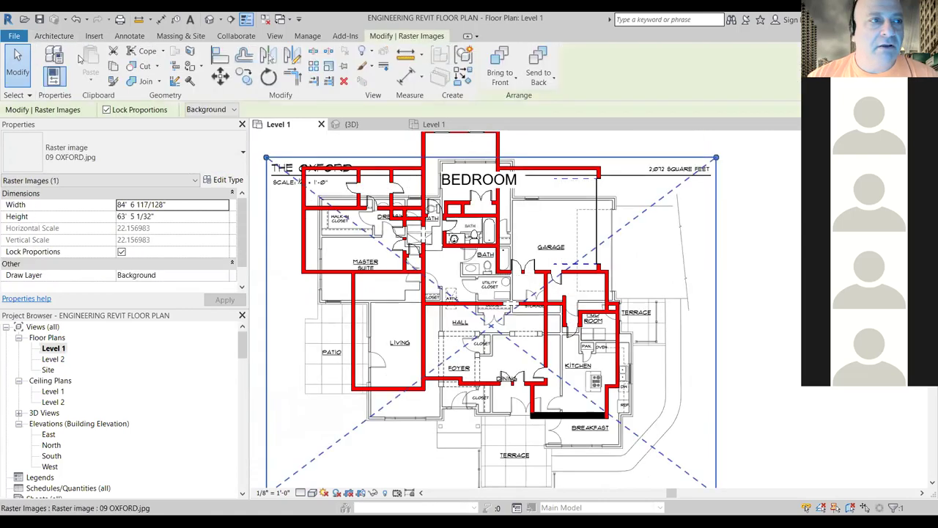
click(75, 20)
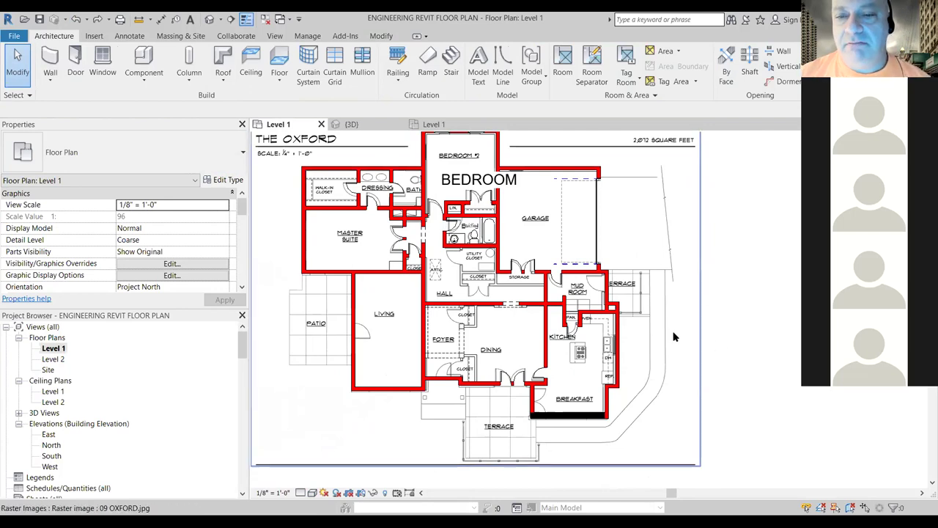
Step: Load the Sink Kitchen-Double family from the Sinks library folder into the project
scroll(611, 354, up, 2)
scroll(610, 354, up, 2)
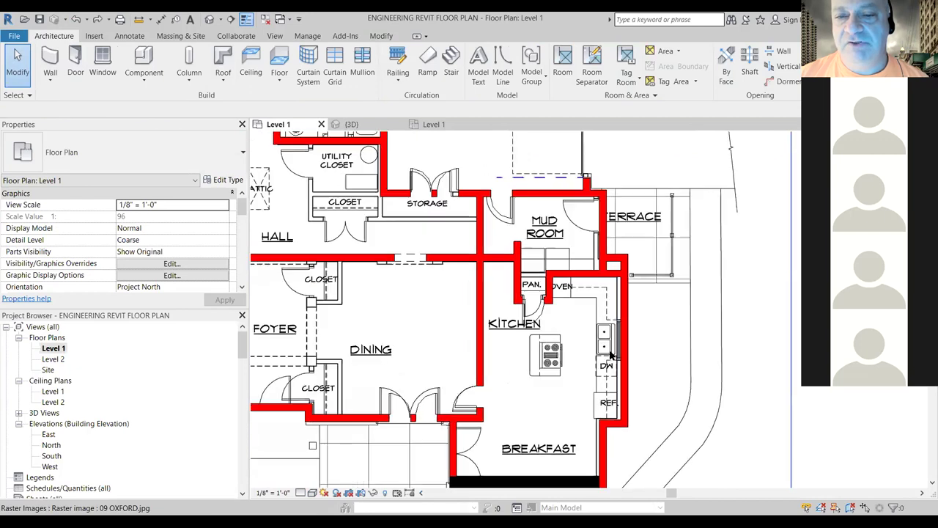
scroll(660, 348, up, 1)
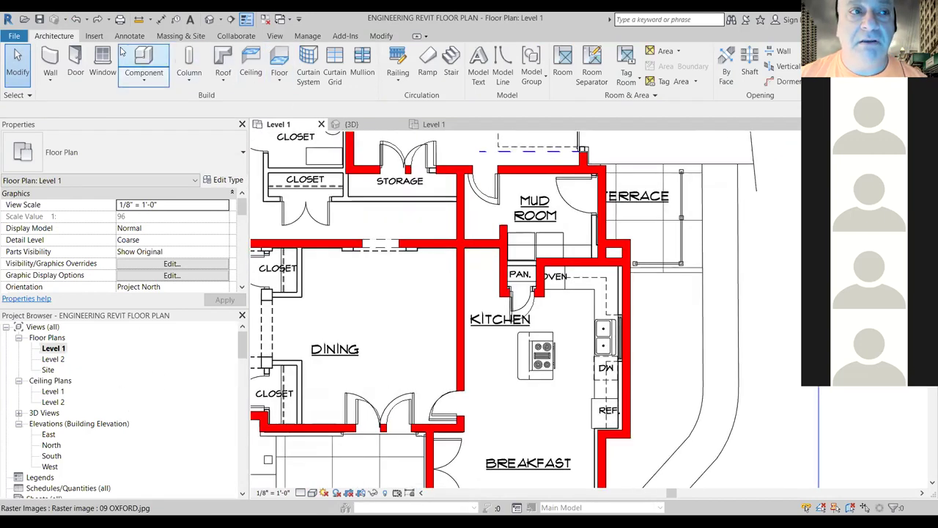
click(93, 37)
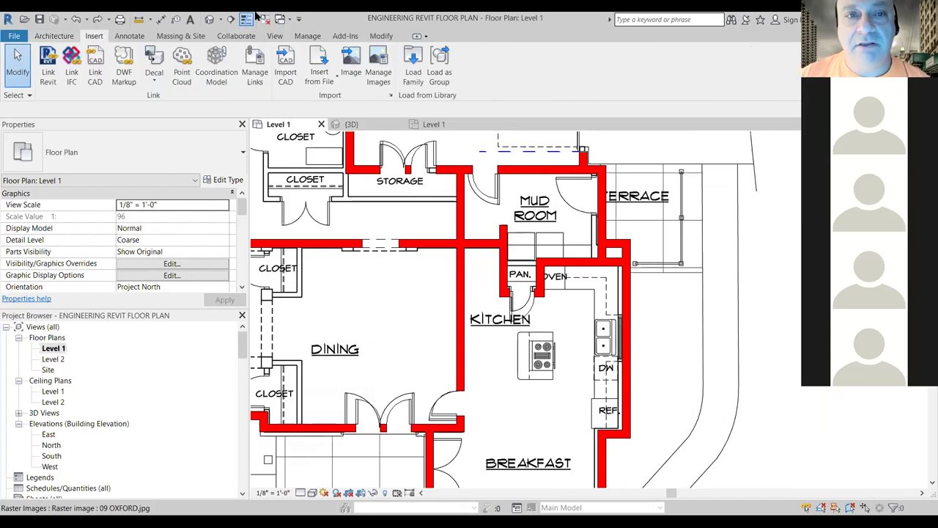
click(413, 66)
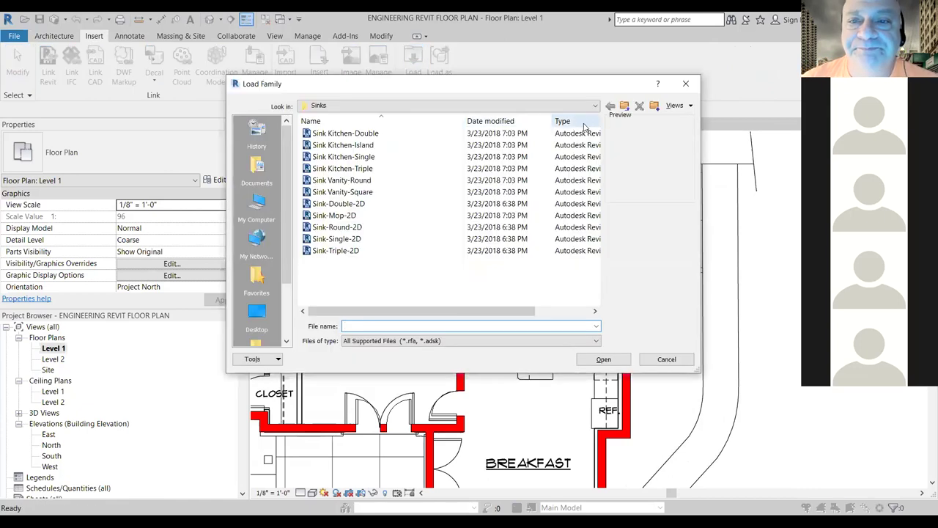
click(363, 135)
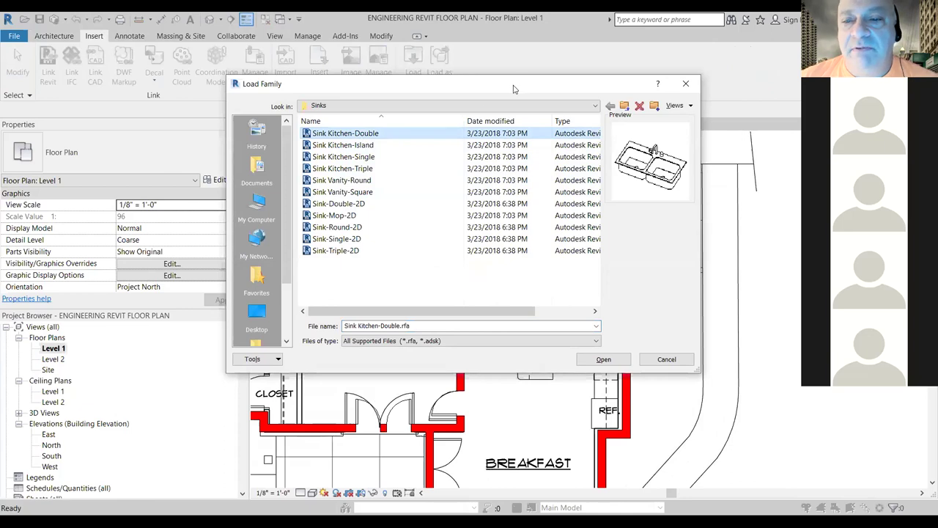
drag(513, 88, 487, 87)
click(577, 359)
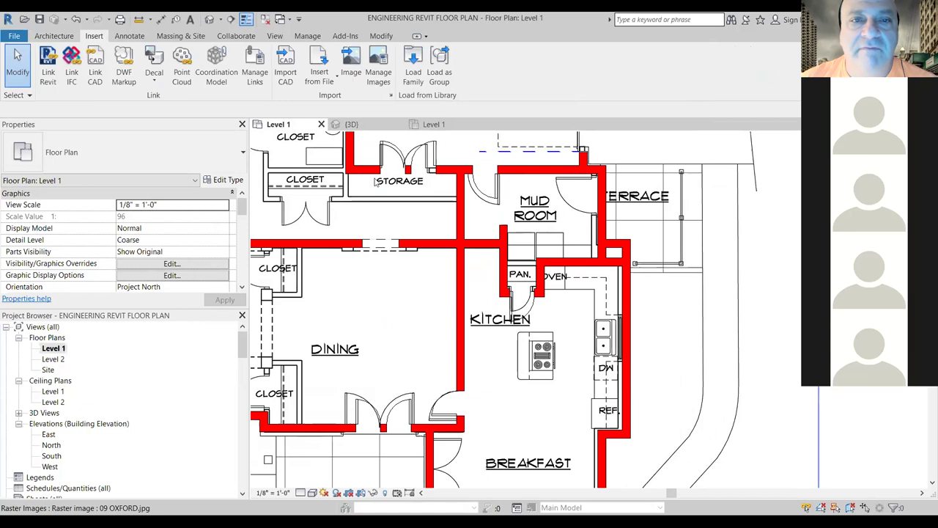
Step: Load all the base cabinet families, Base Cabinet-2 Bin through Base Cabinet-Single Door, from the Casework library's Base Cabinets folder
click(412, 66)
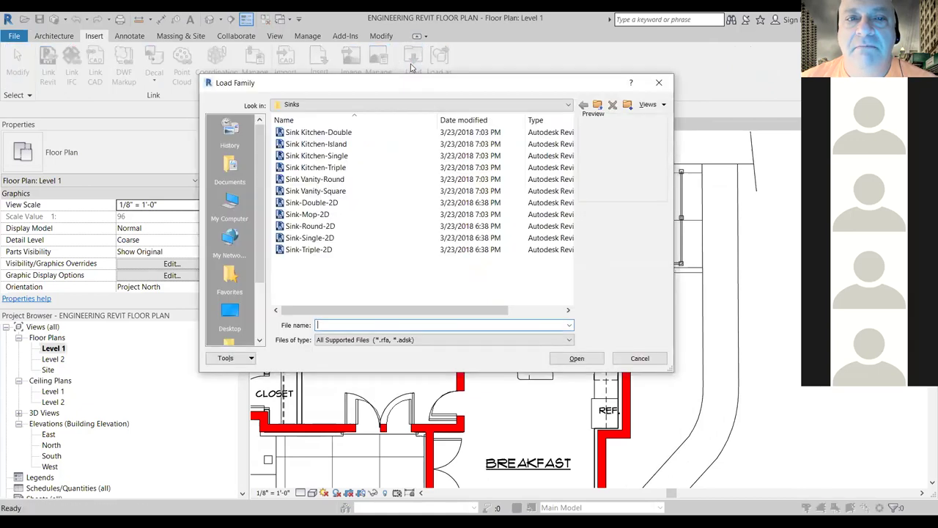
click(597, 106)
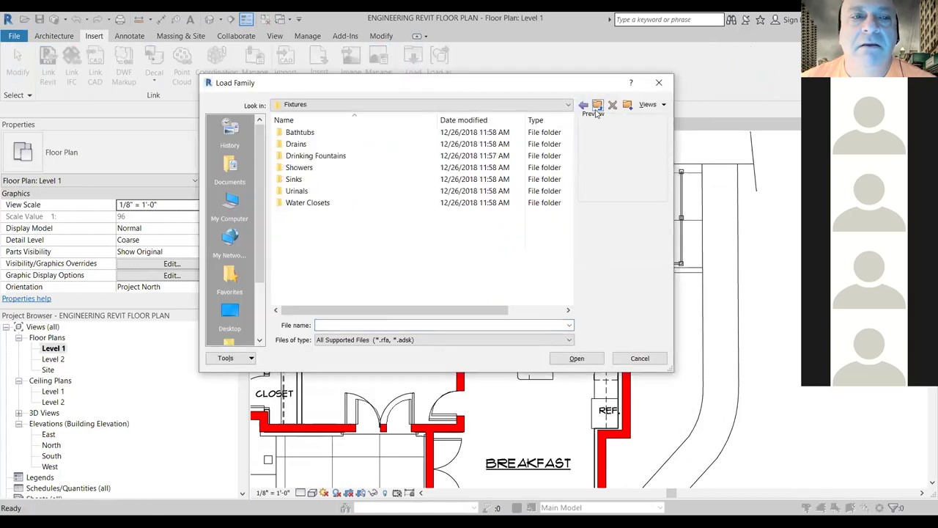
click(597, 106)
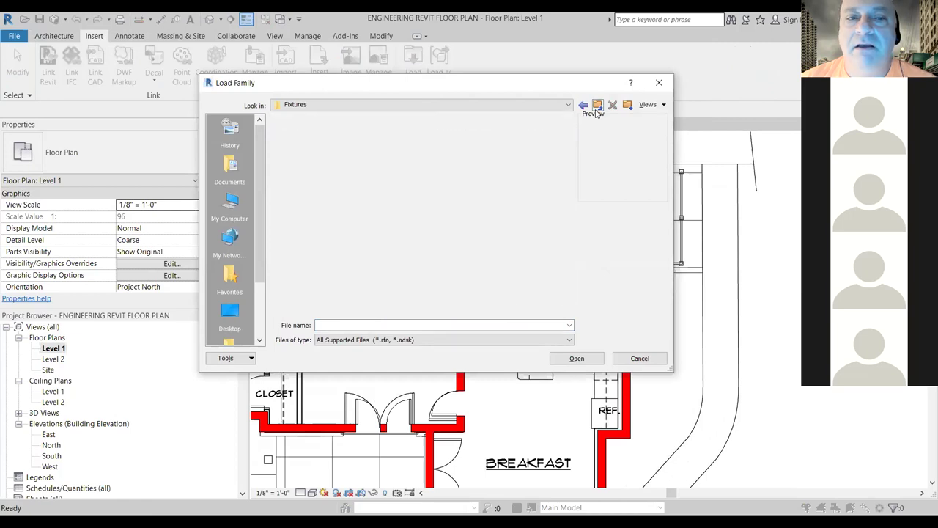
click(597, 107)
click(597, 107)
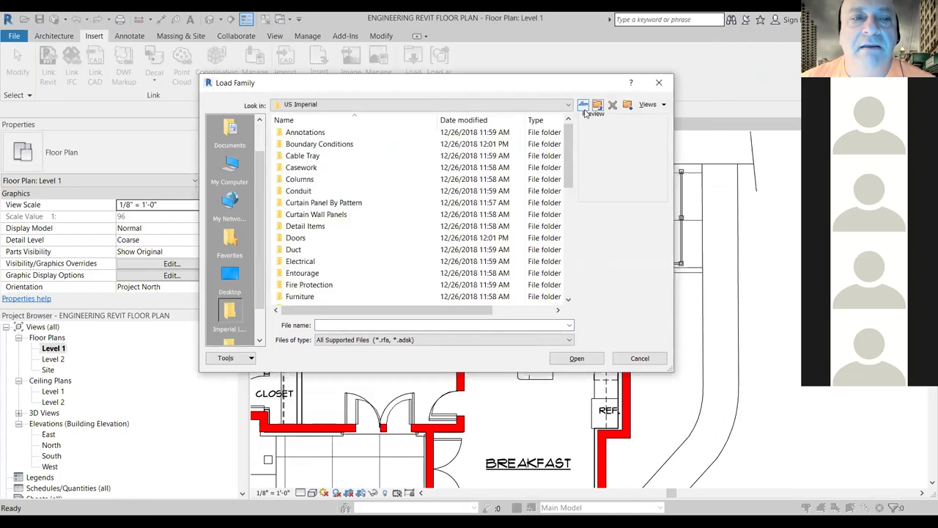
double_click(302, 167)
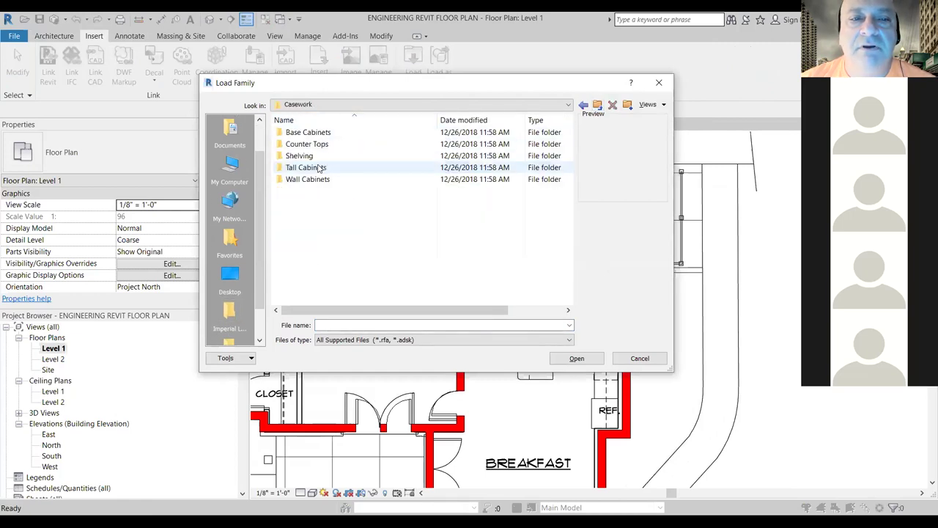
click(314, 132)
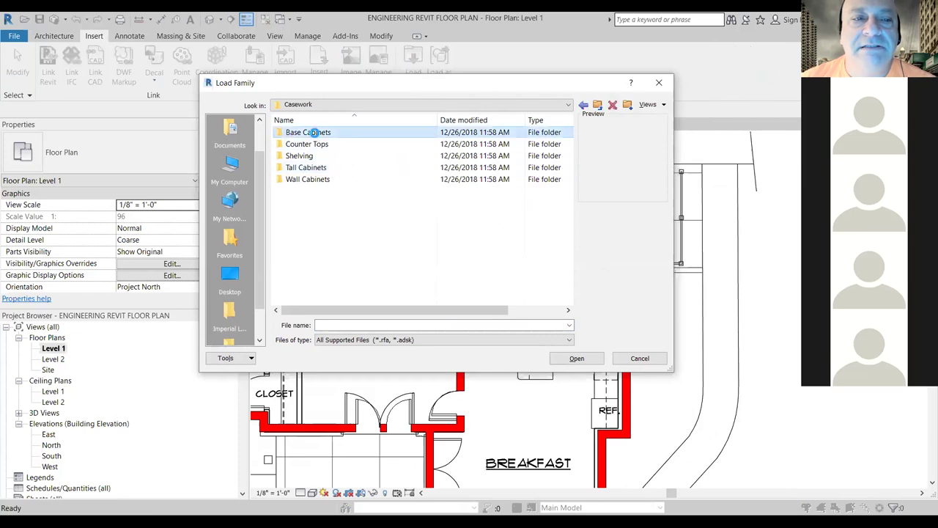
double_click(314, 133)
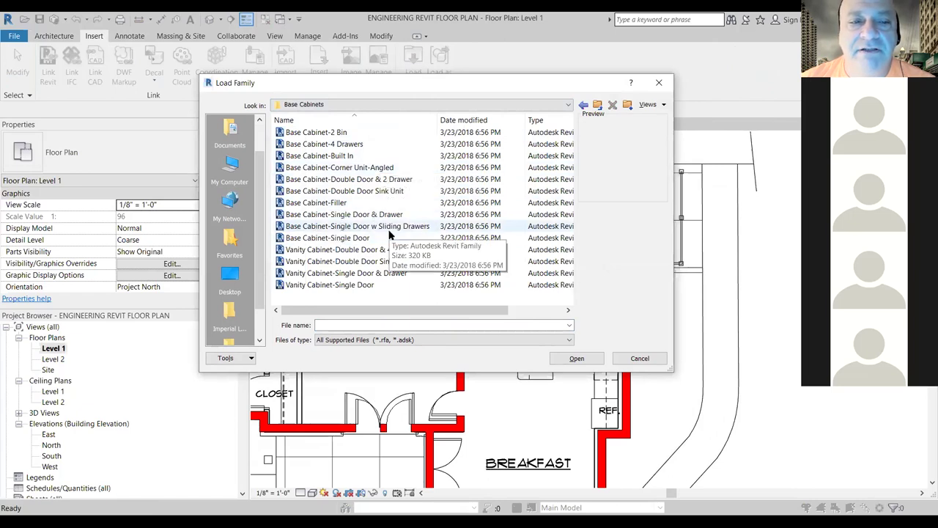
click(326, 239)
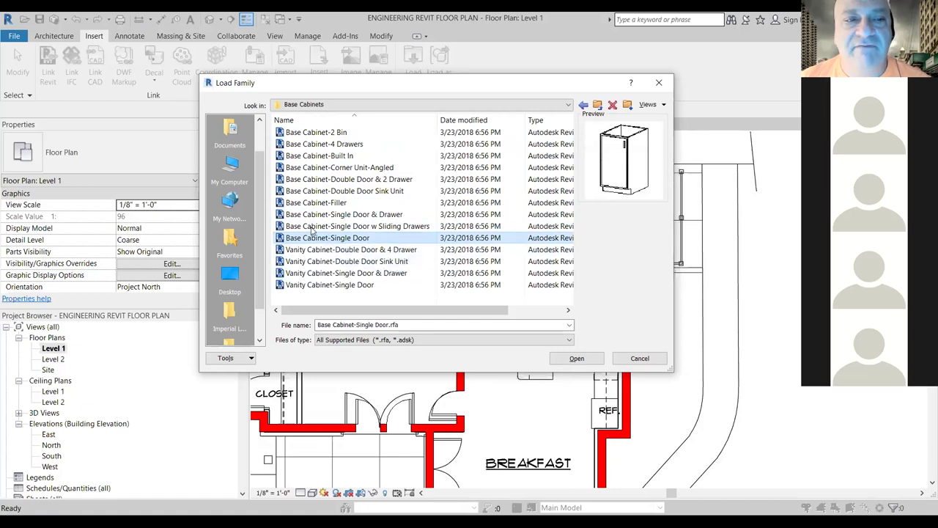
shift+click(315, 132)
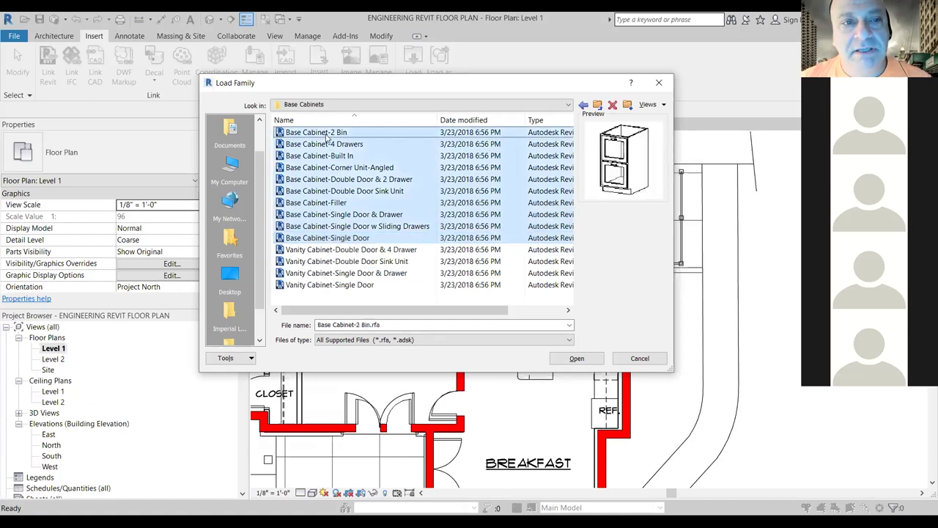
click(583, 359)
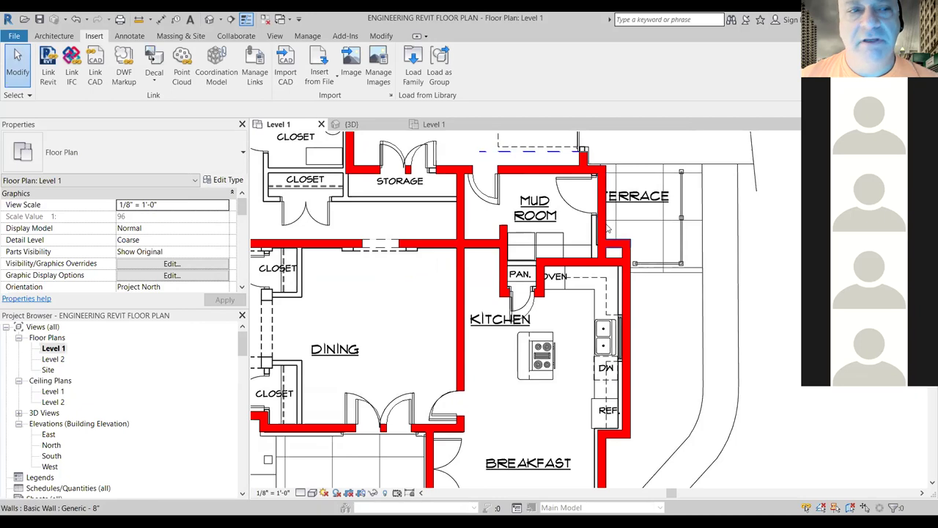
Step: Load the families Counter Top w Sink Hole through Counter Top-L Shaped, overwriting the shared double kitchen sink with the Counter Top w Sink version
click(414, 72)
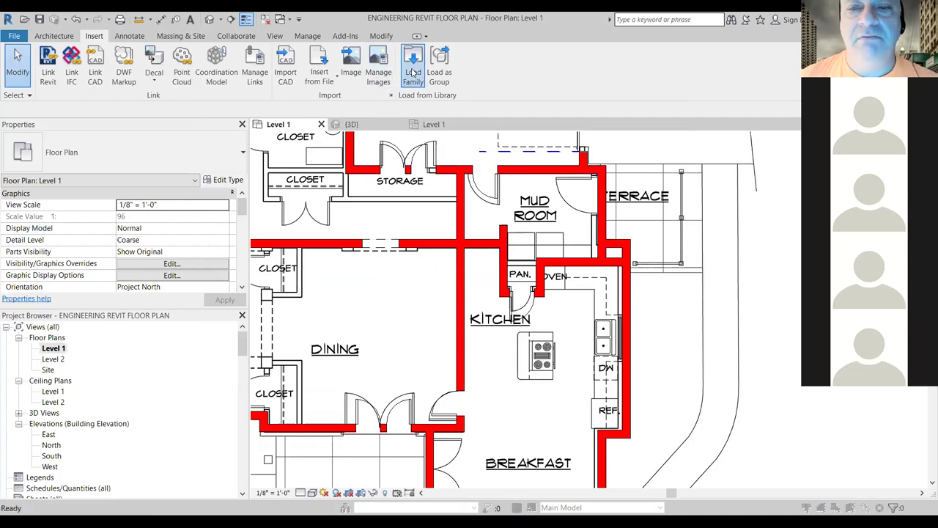
click(598, 105)
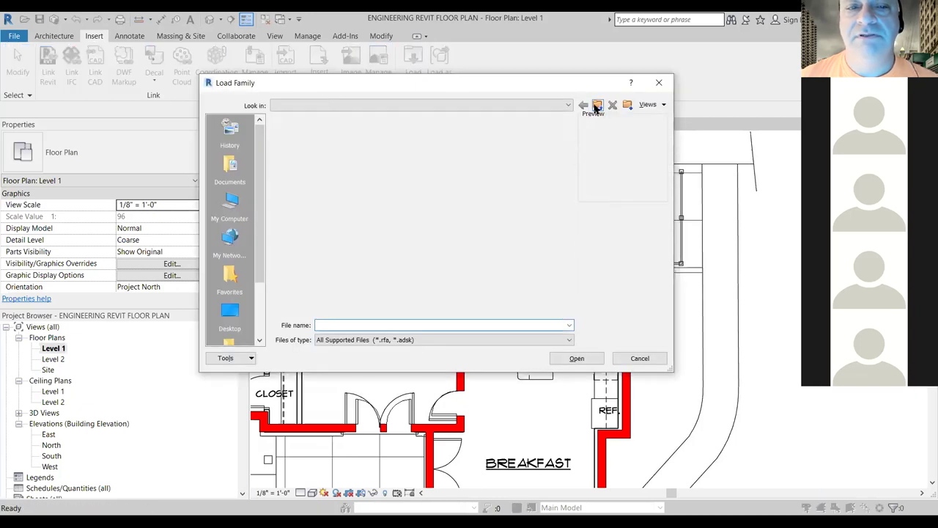
double_click(308, 144)
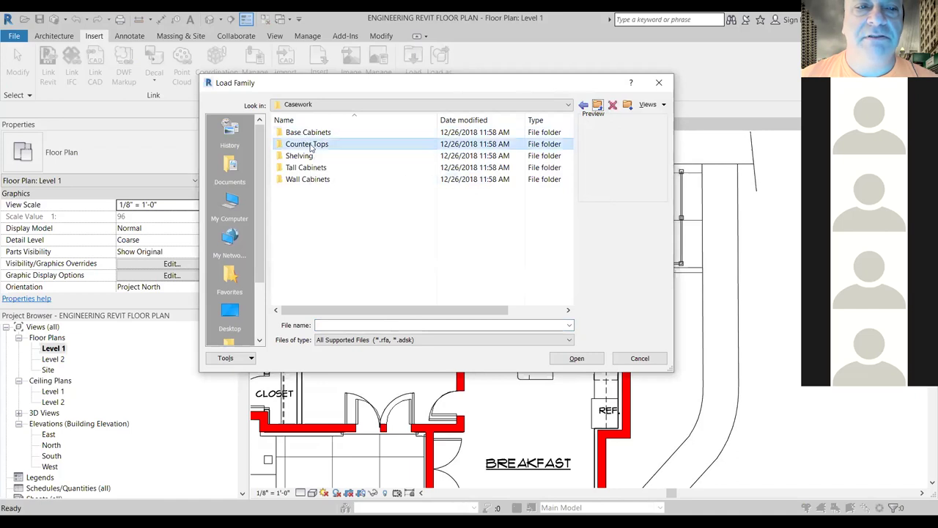
click(330, 133)
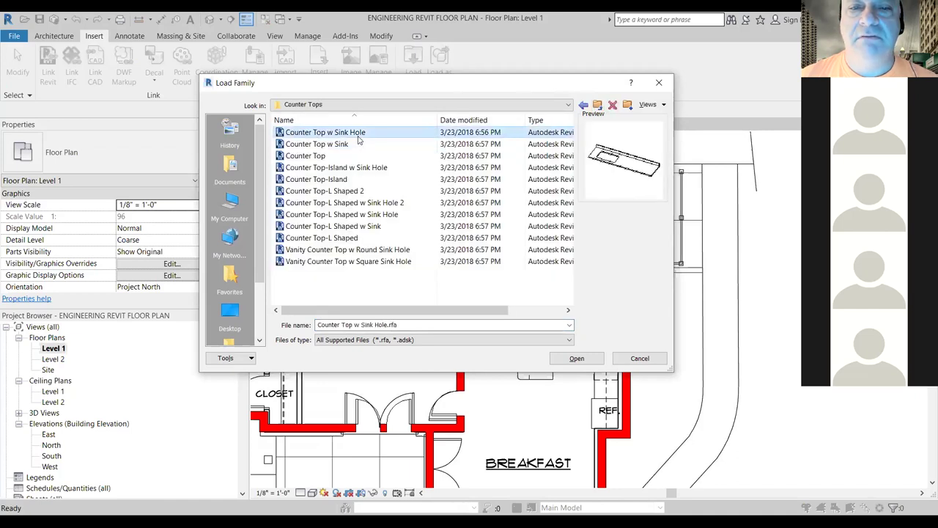
shift+click(326, 238)
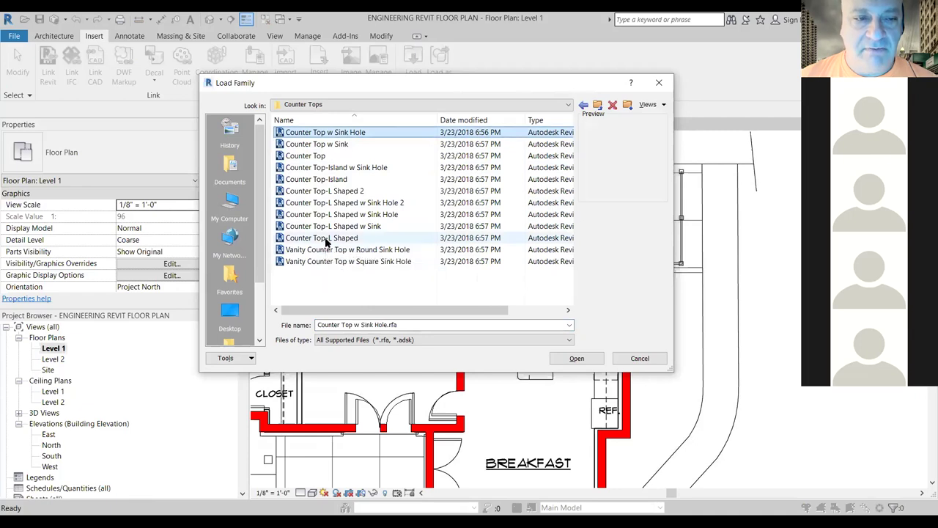
click(575, 358)
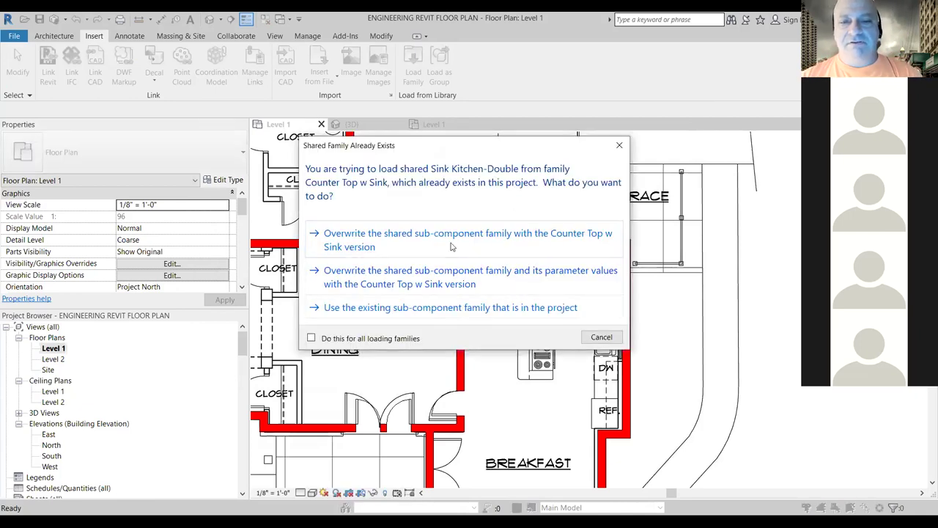
click(452, 247)
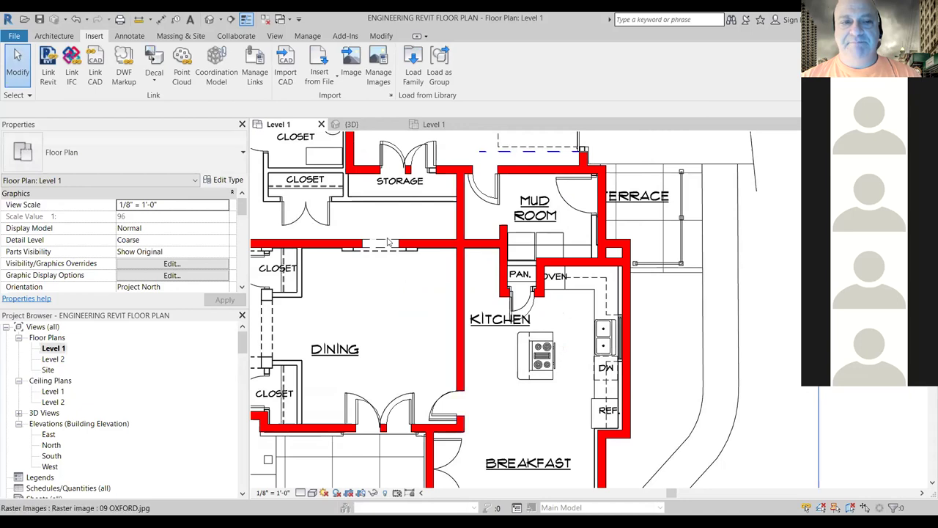
scroll(392, 212, down, 4)
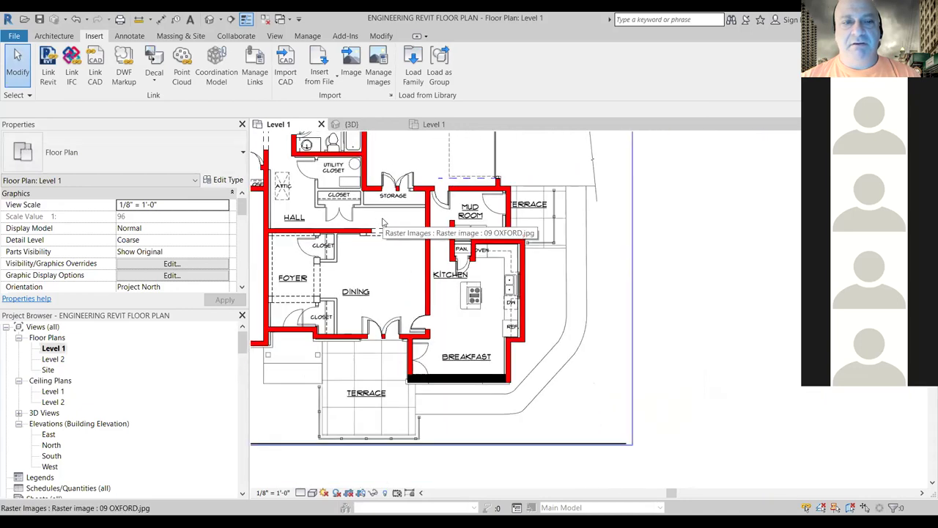
scroll(359, 188, down, 1)
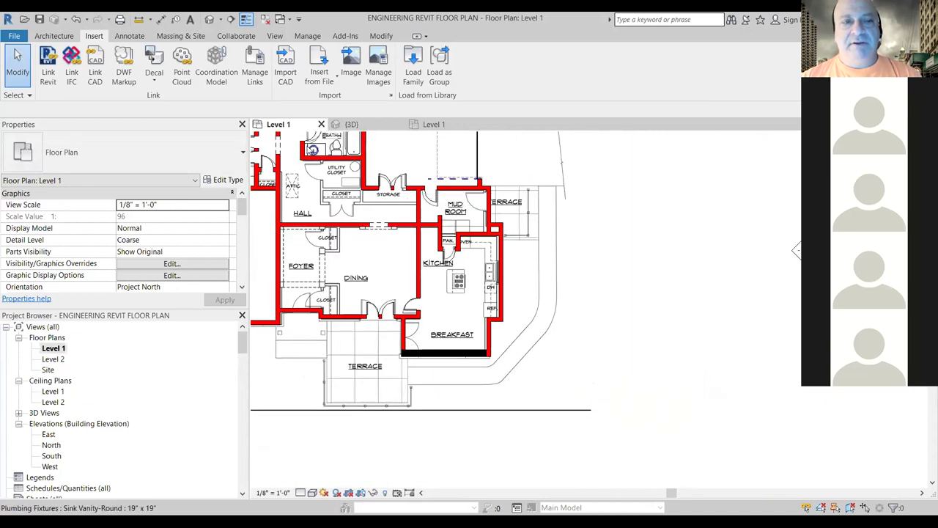
click(143, 368)
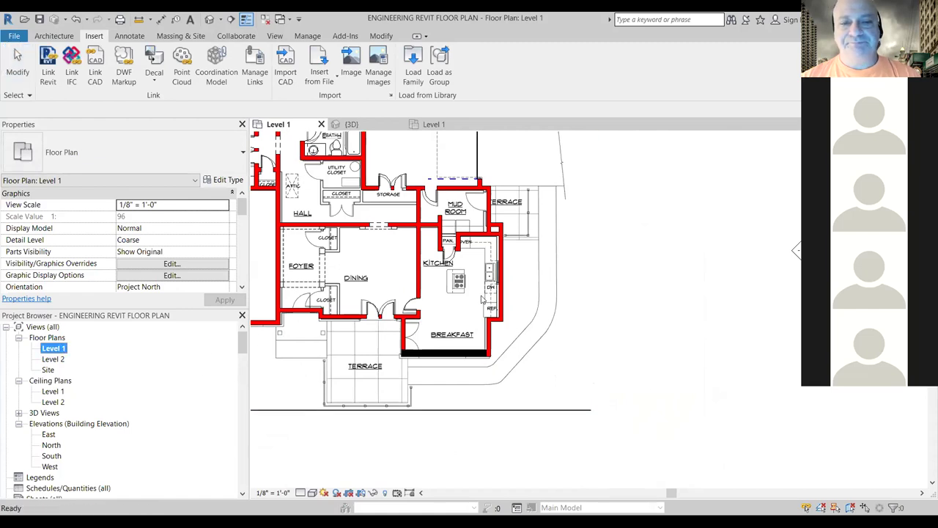
scroll(482, 299, up, 3)
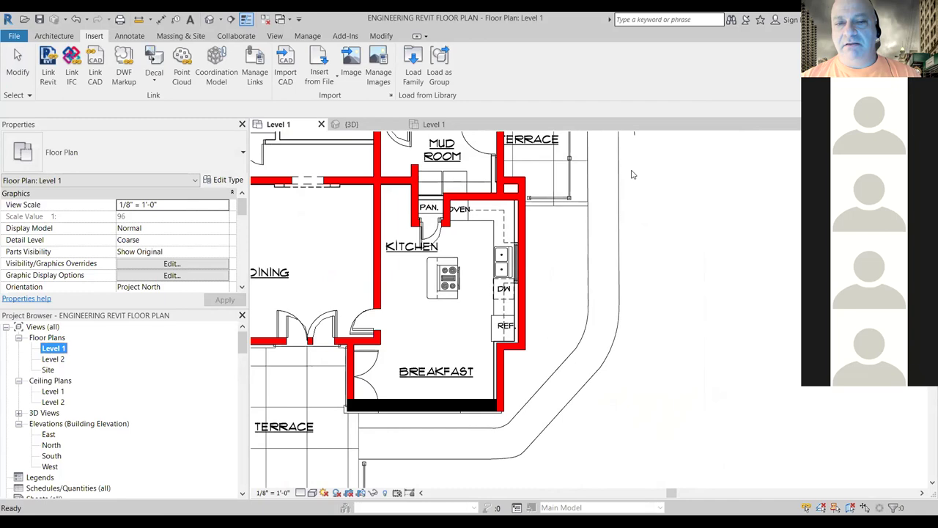
scroll(739, 261, down, 5)
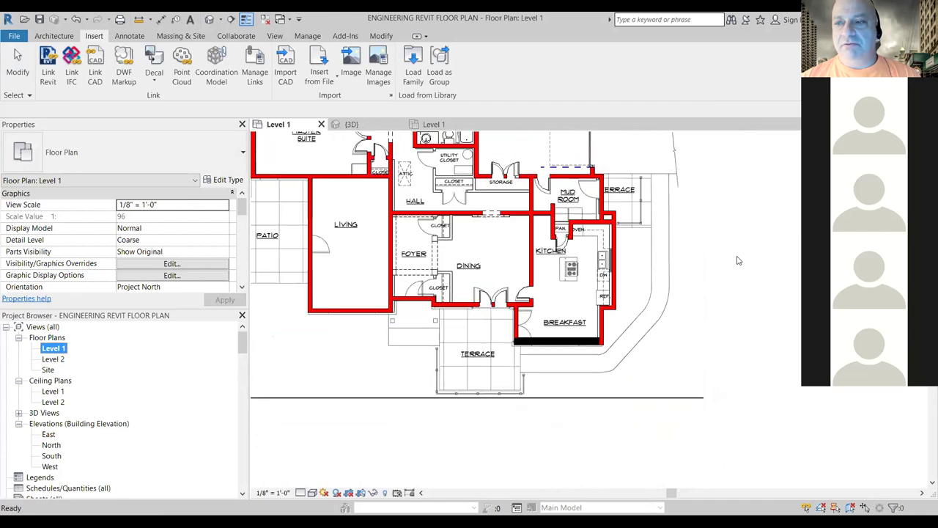
scroll(754, 275, up, 2)
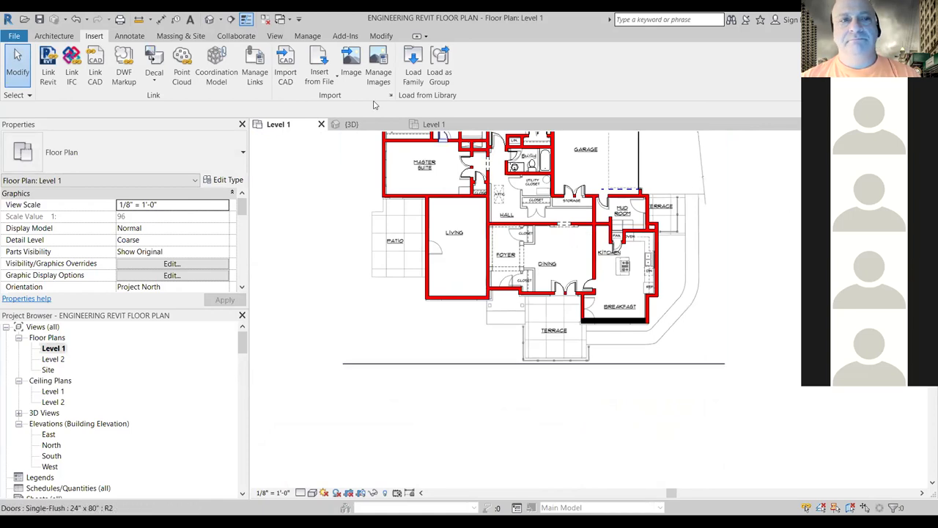
Step: Open the default 3D view at the Breakfast area's brick wall corner
click(275, 36)
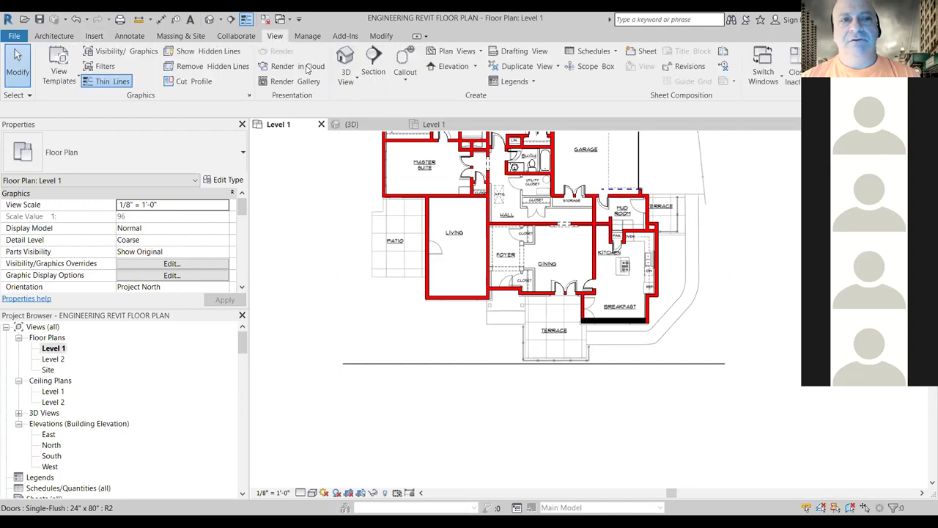
click(345, 59)
mouse_move(671, 229)
middle_down()
mouse_move(662, 217)
mouse_move(617, 305)
mouse_move(596, 325)
middle_up()
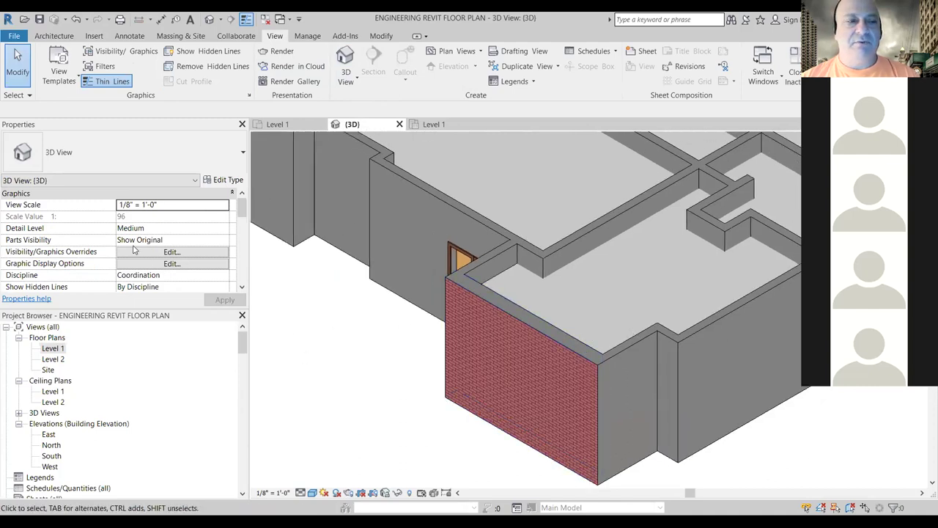
Step: Hide the Ceilings category in the 3D view's visibility and graphics overrides
click(135, 252)
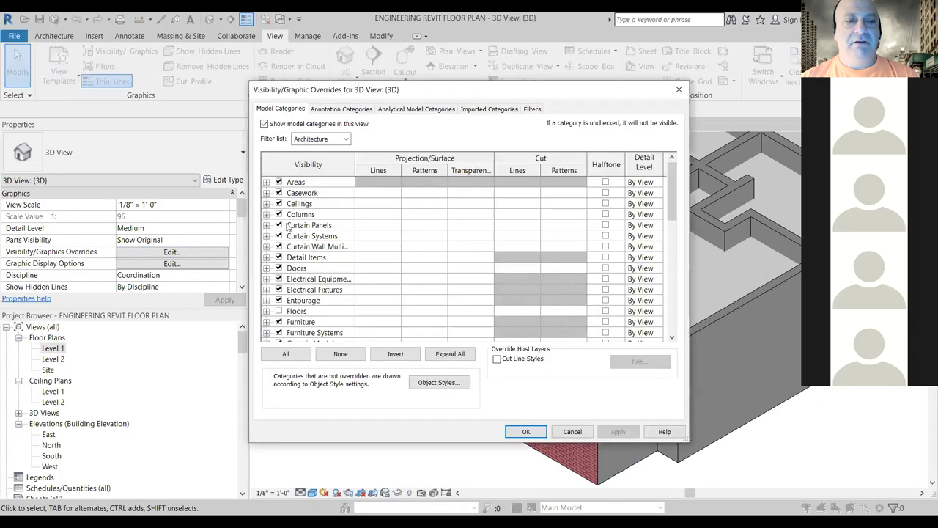
click(279, 203)
click(614, 431)
click(524, 433)
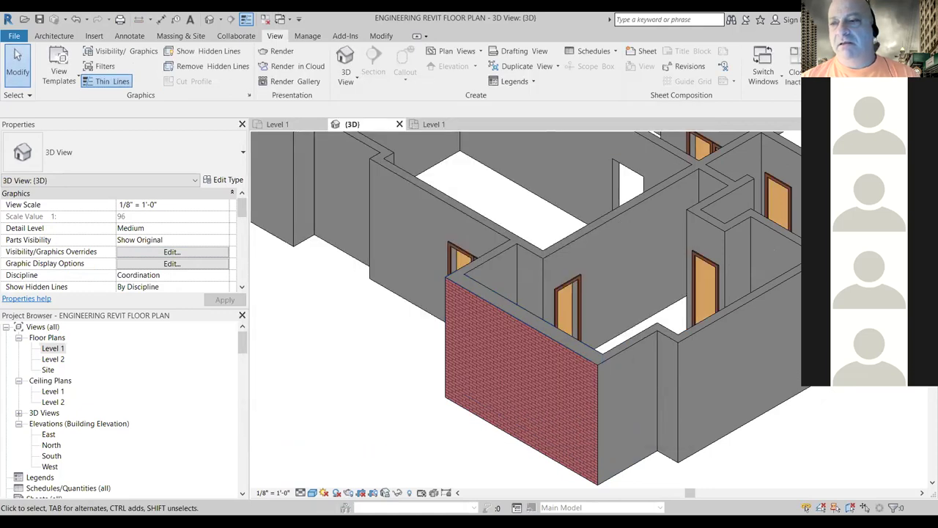
Step: Pick the 24" type of the Base Cabinet-4 Drawers family from the project's loaded casework families
shift+middle_drag(528, 308, 630, 238)
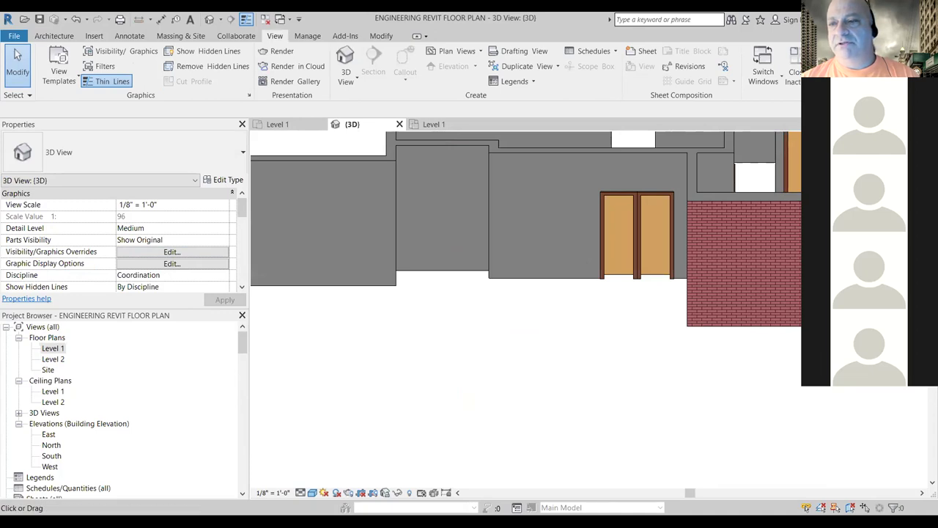
click(868, 165)
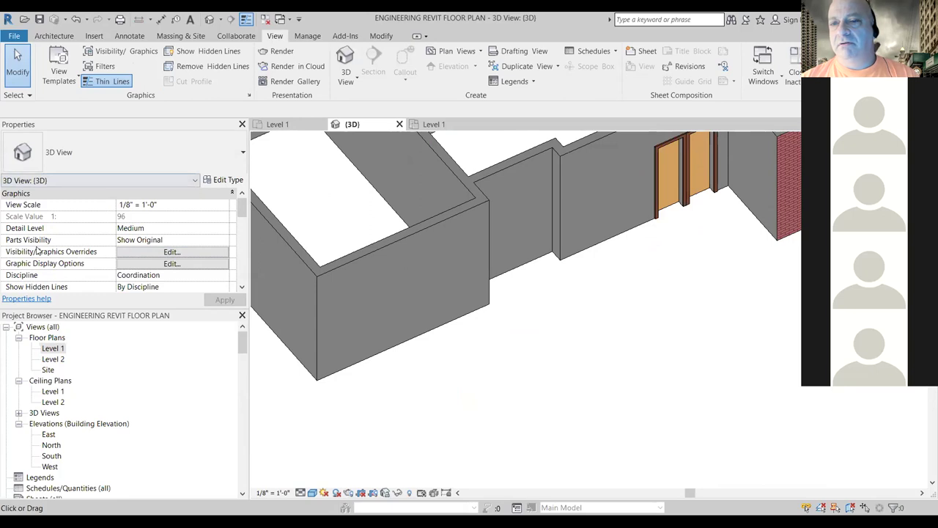
scroll(36, 249, down, 1)
middle_drag(689, 310, 488, 521)
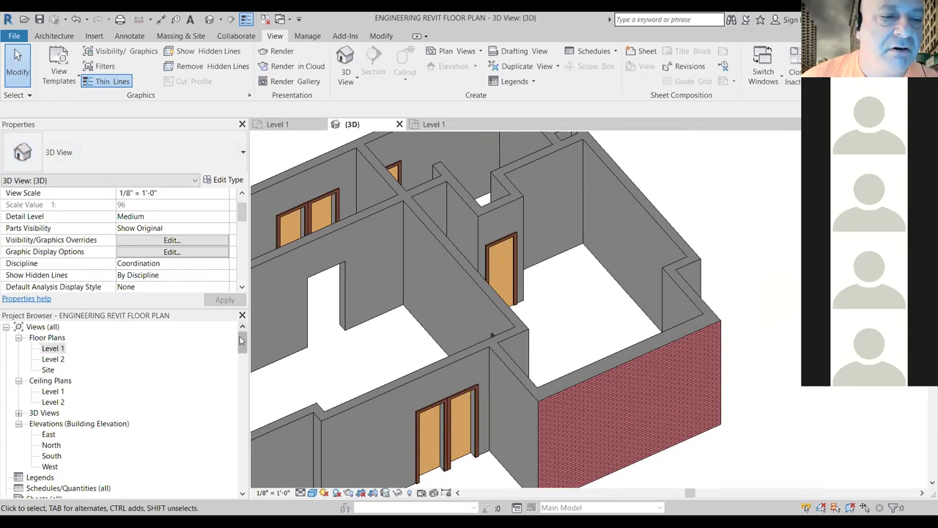
drag(242, 342, 240, 366)
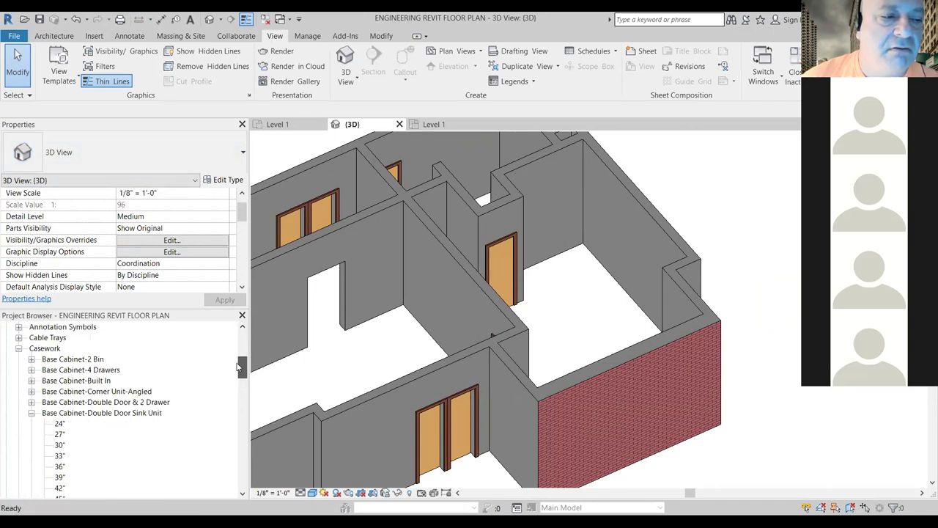
click(85, 371)
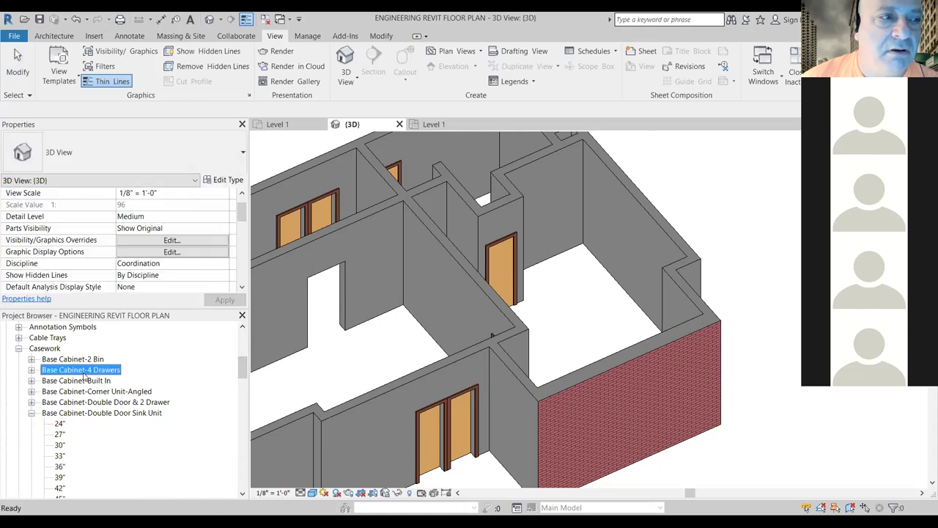
double_click(85, 374)
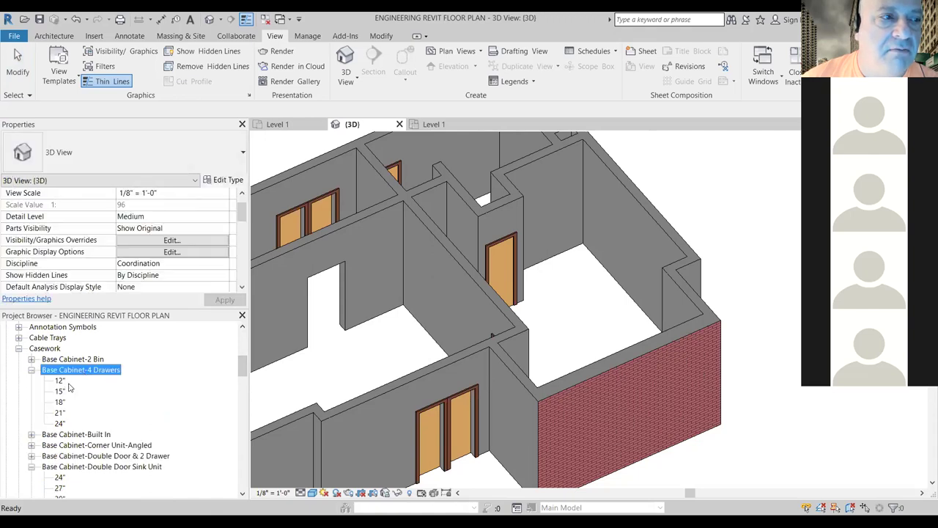
click(59, 401)
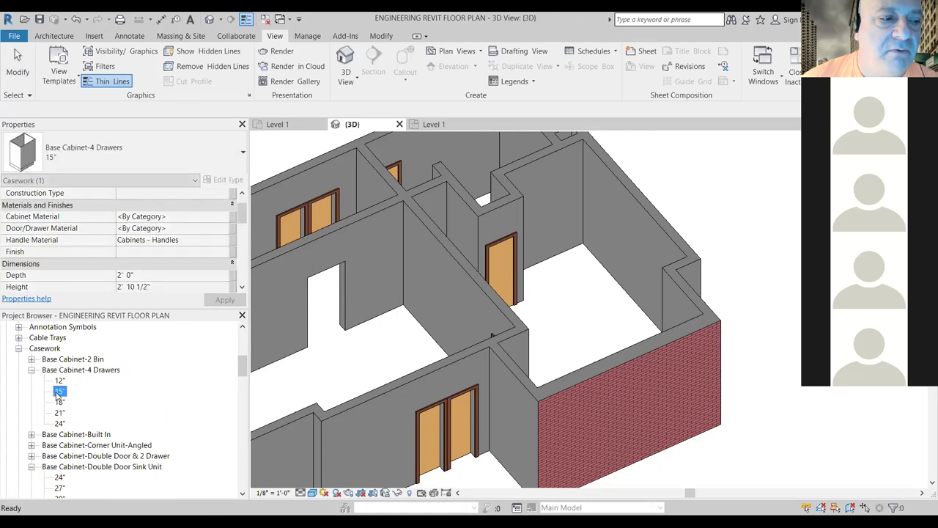
click(58, 415)
click(58, 424)
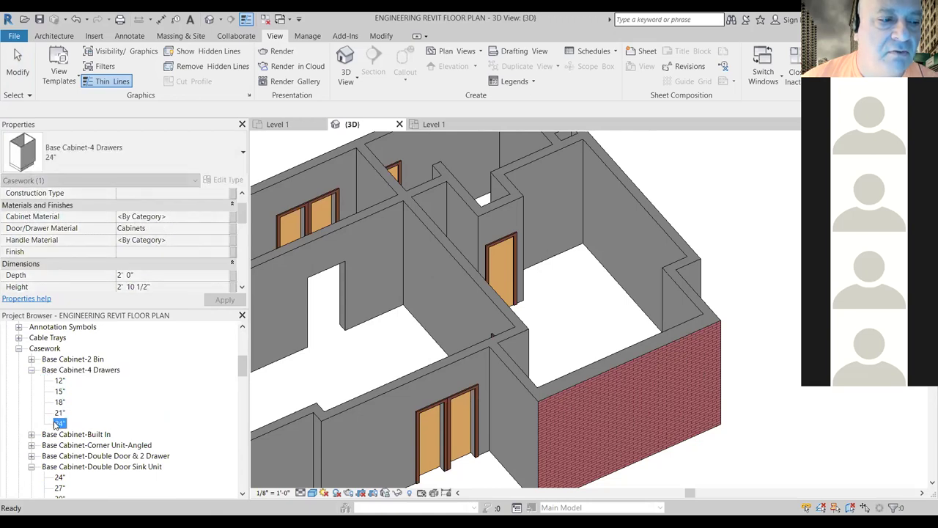
Step: Place one 24" Base Cabinet-4 Drawers against the kitchen's exterior side wall near the back corner, with its drawers facing the room
scroll(92, 398, down, 1)
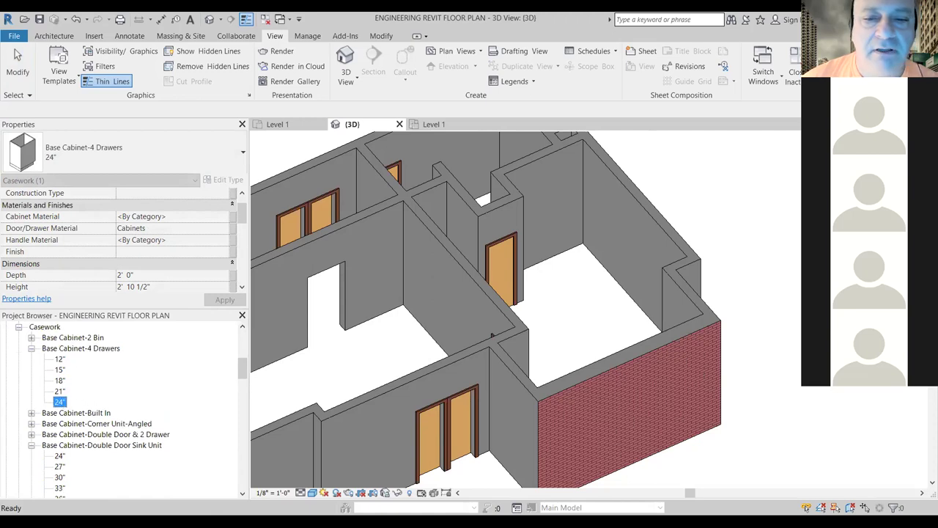
drag(59, 401, 579, 297)
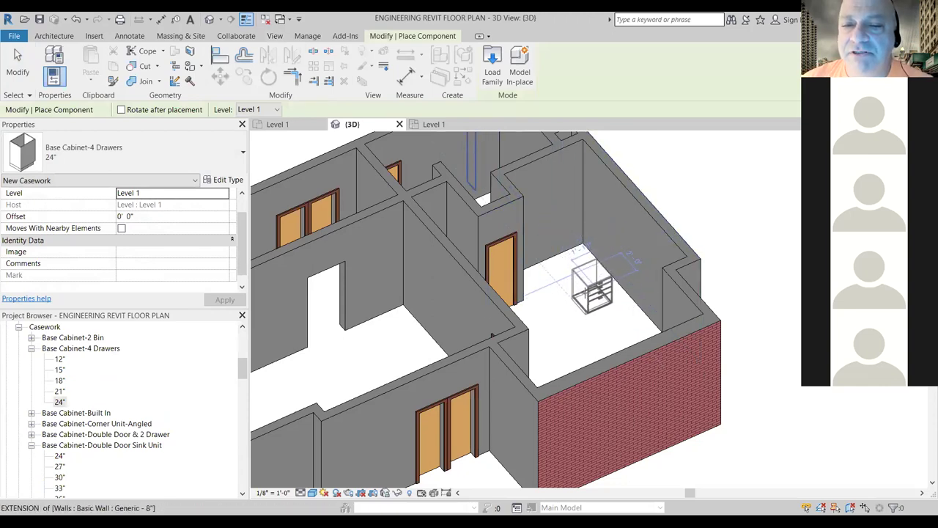
key(space)
key(space)
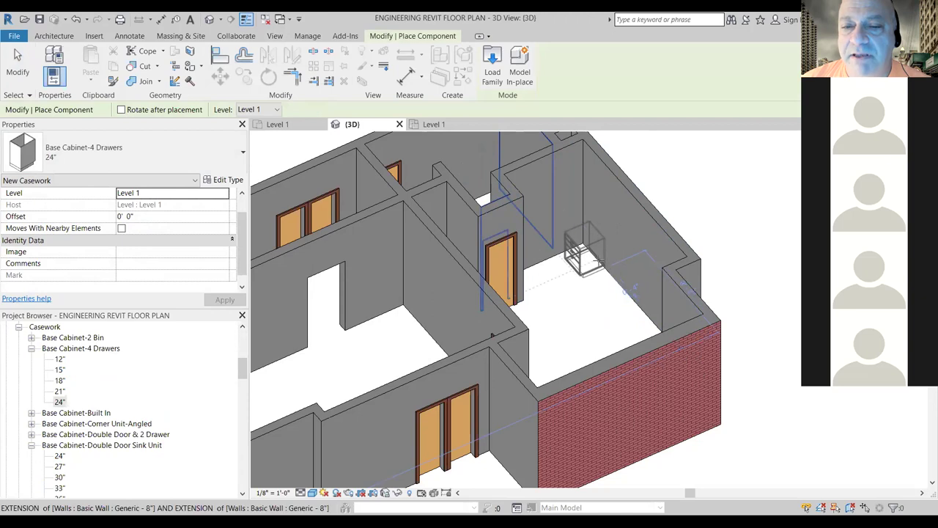
click(598, 260)
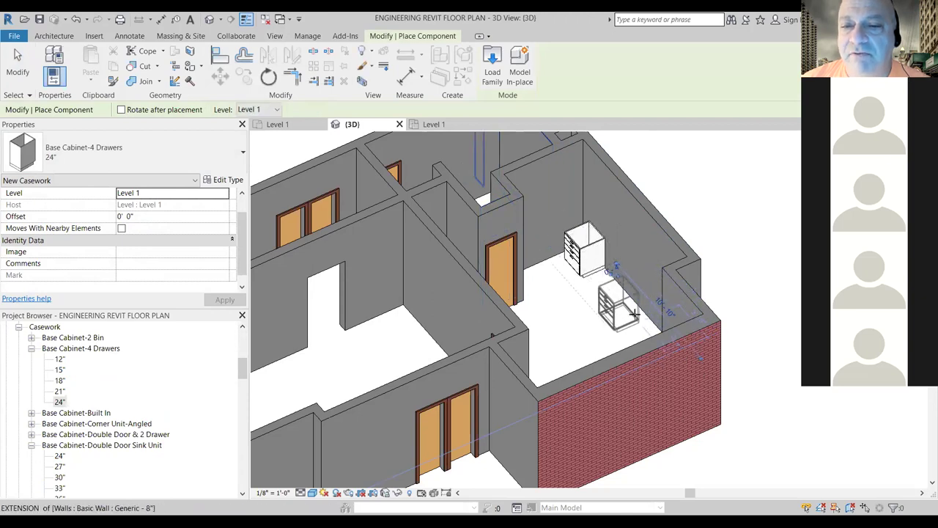
scroll(611, 324, down, 2)
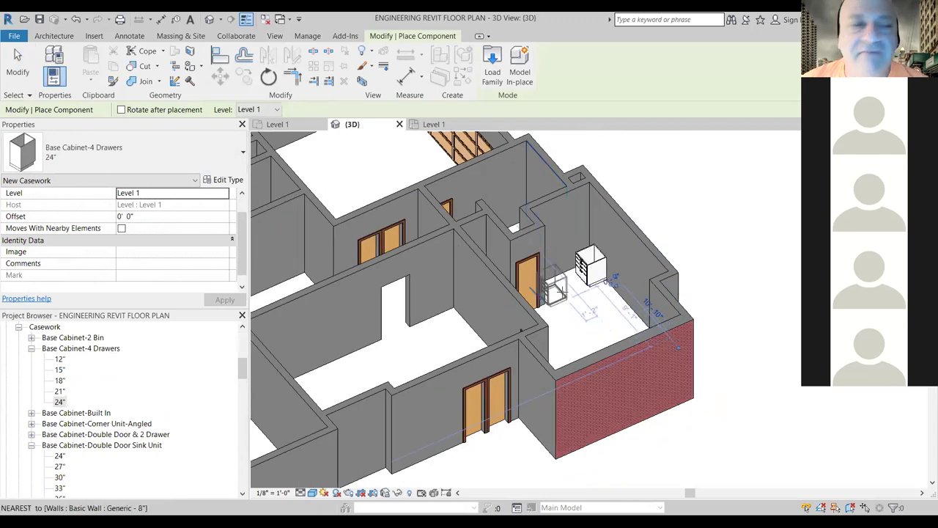
key(Escape)
key(Escape)
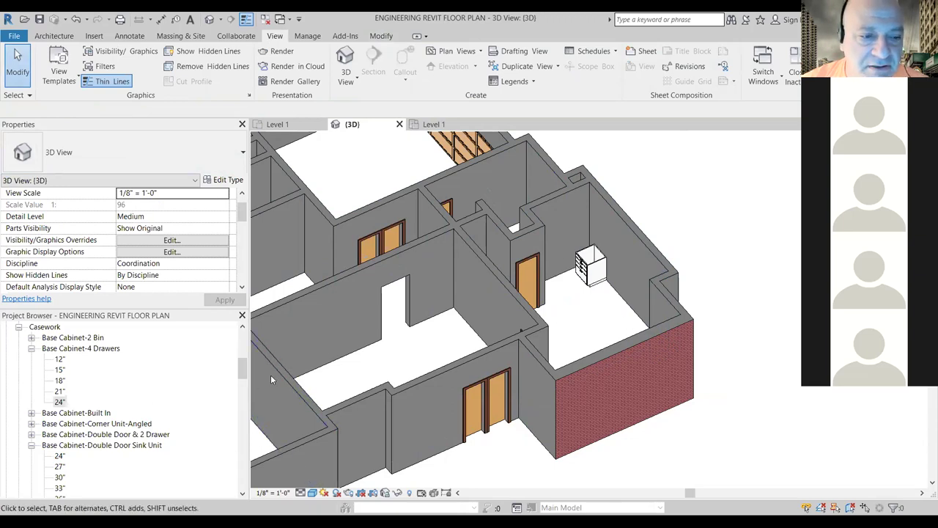
click(239, 370)
drag(239, 370, 239, 375)
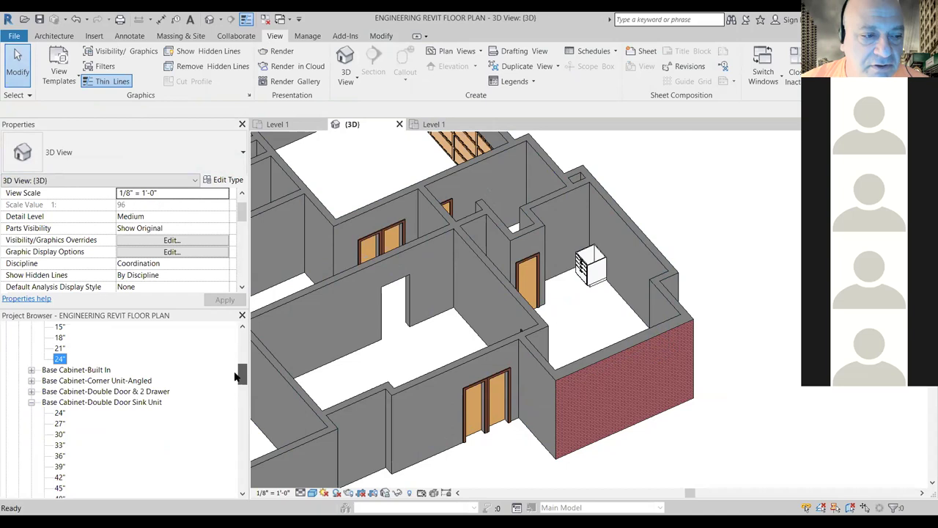
double_click(77, 374)
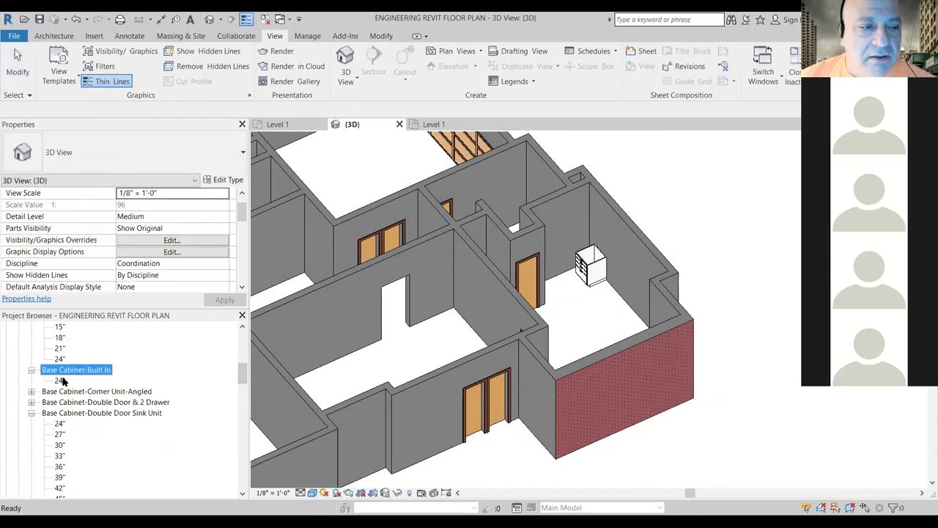
click(60, 380)
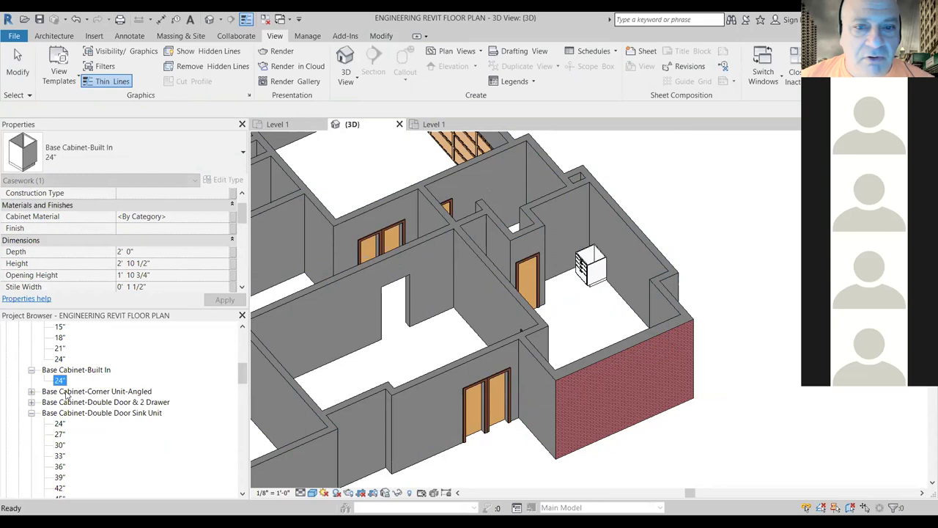
Step: Move the four-drawer base cabinet along the exterior wall, away from the kitchen's back corner, to make room for a corner unit
click(586, 287)
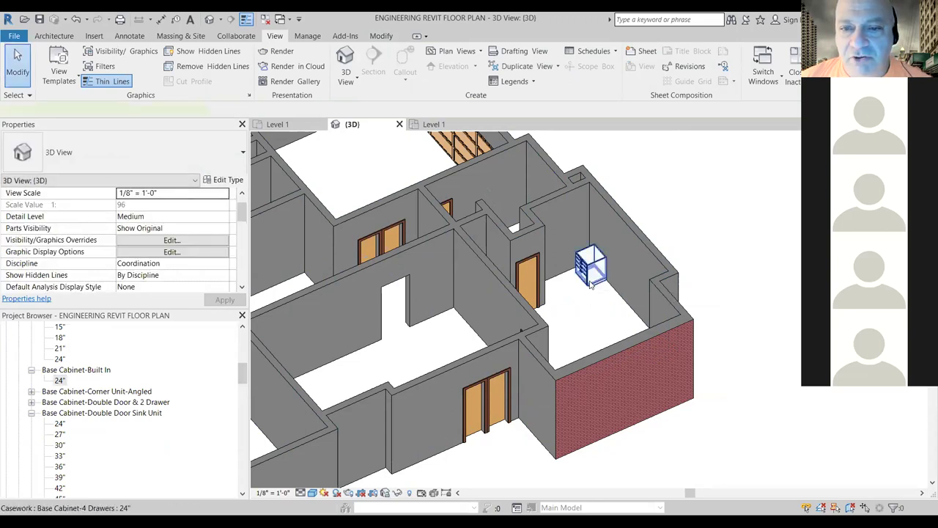
click(591, 286)
drag(591, 285, 647, 317)
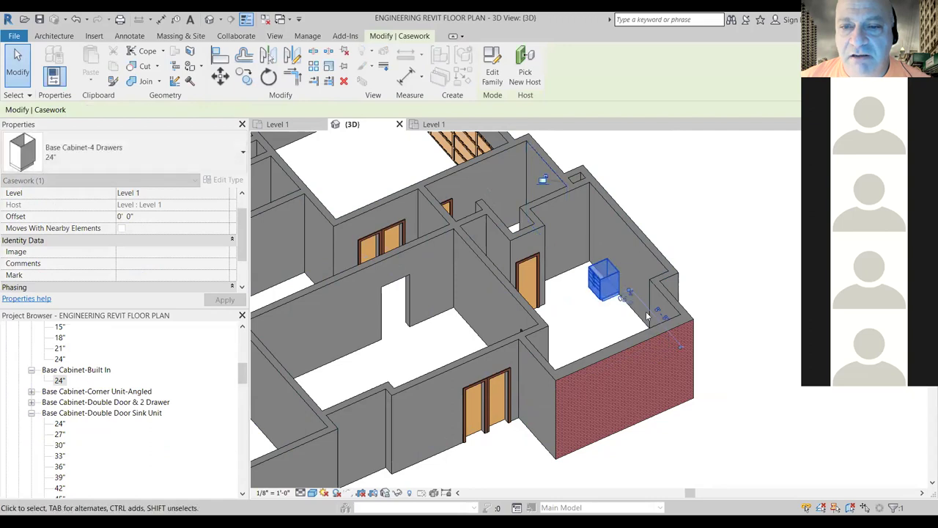
key(Escape)
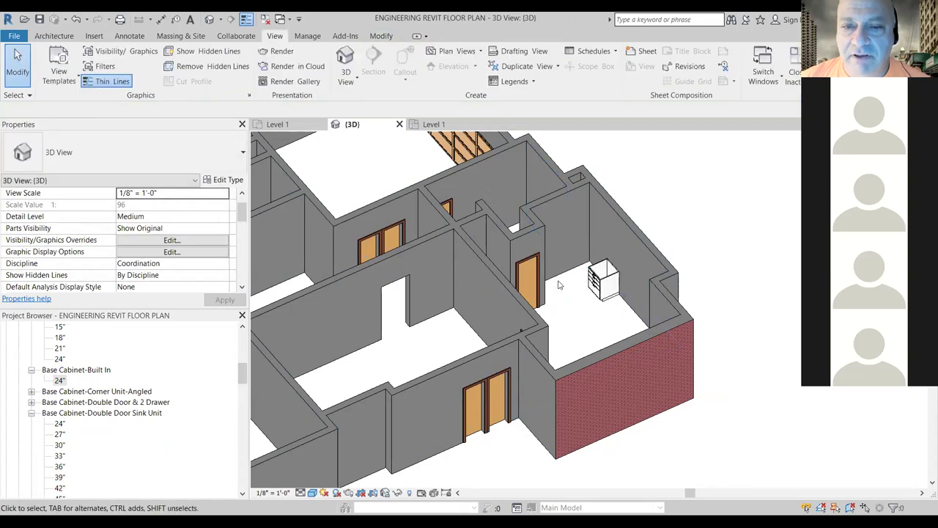
Step: Place one 36" Base Cabinet-Corner Unit-Angled in the kitchen's back corner, adjoining the four-drawer cabinet
double_click(100, 393)
click(59, 403)
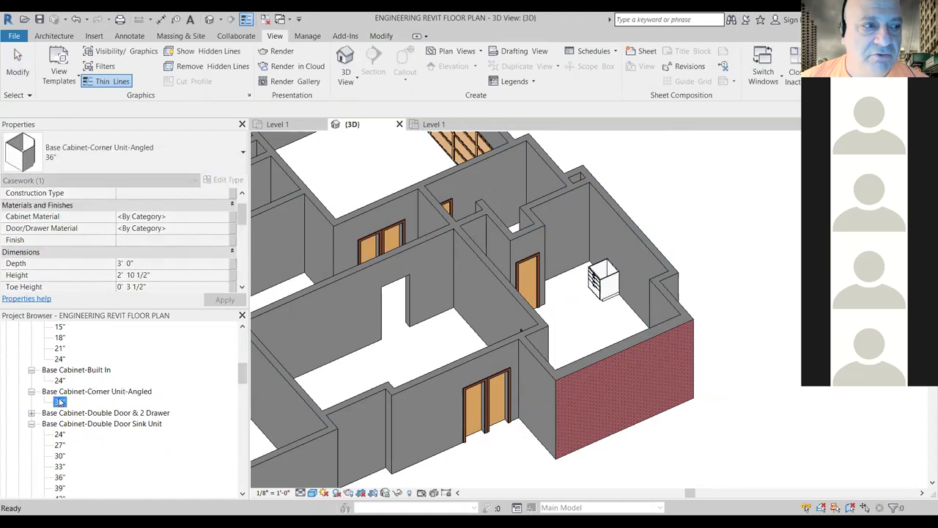
drag(59, 402, 572, 249)
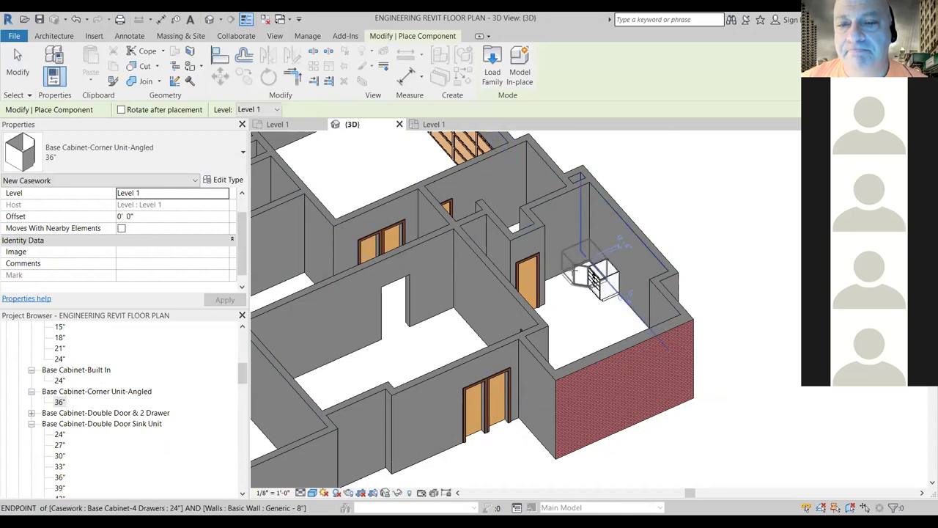
click(596, 280)
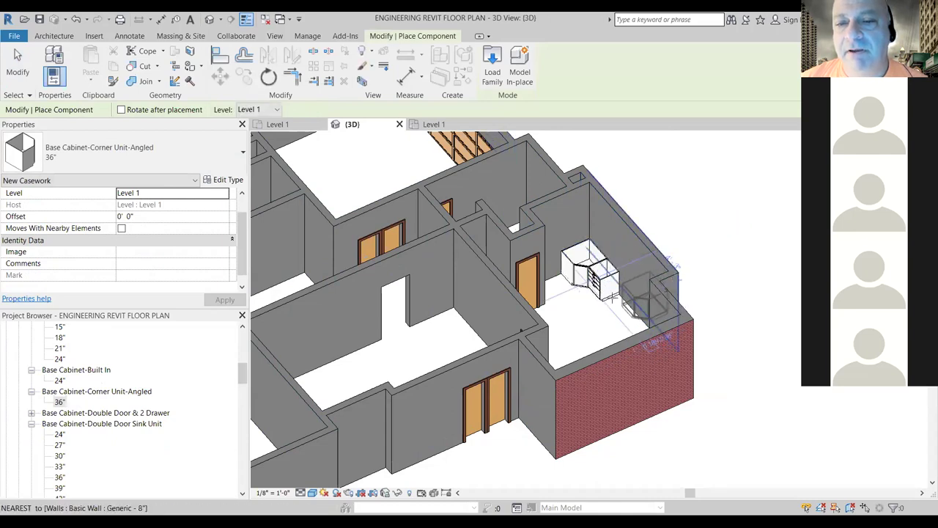
key(Escape)
key(Escape)
scroll(579, 268, up, 5)
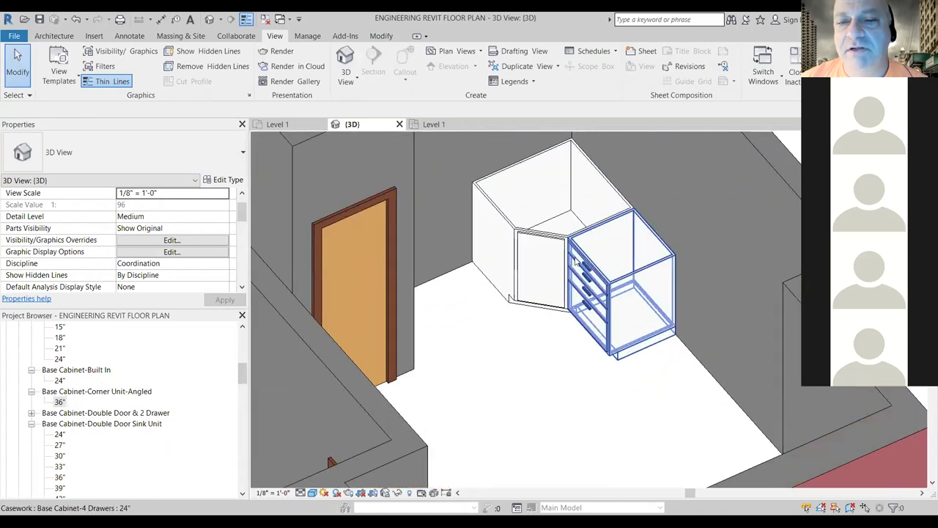
scroll(576, 261, up, 2)
click(557, 255)
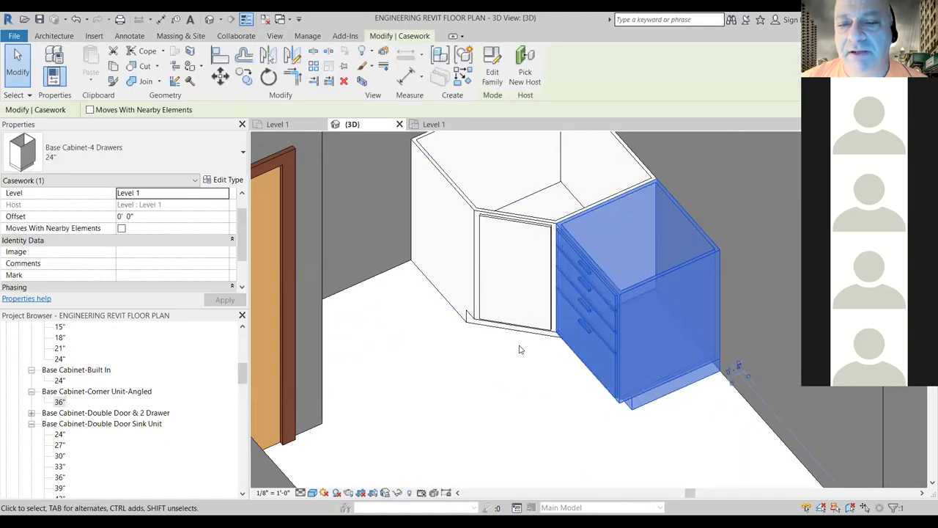
key(Escape)
scroll(512, 306, down, 1)
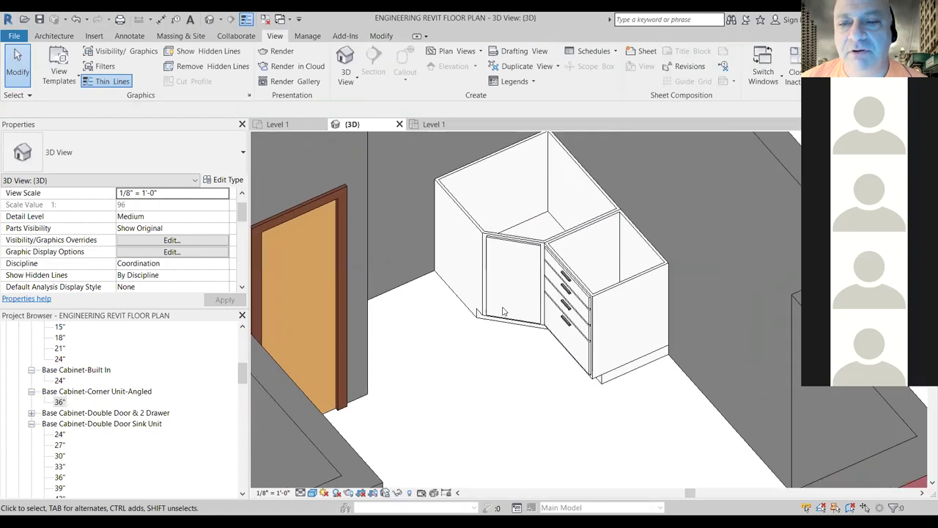
scroll(503, 311, down, 2)
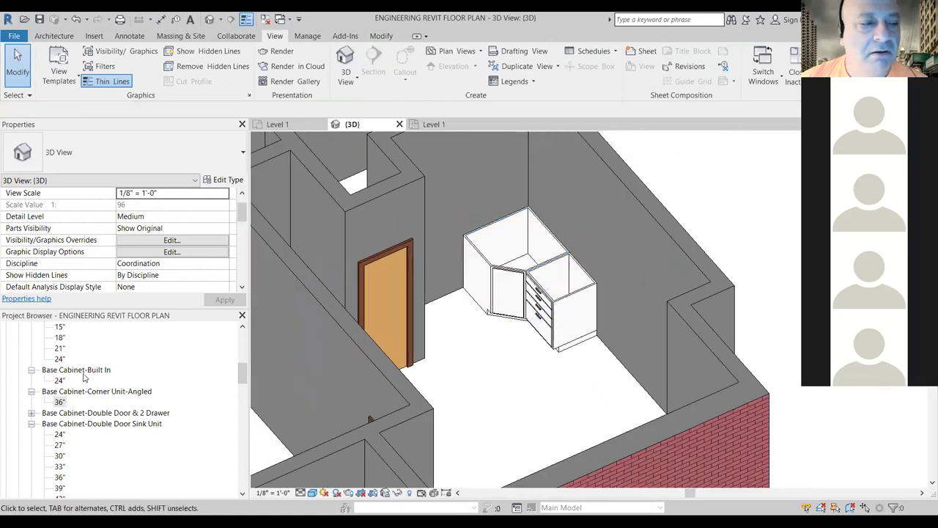
Step: Place a Counter Top of the 24" Depth type along the exterior wall, starting over the four-drawer cabinet beside the corner unit
click(246, 375)
drag(233, 373, 222, 406)
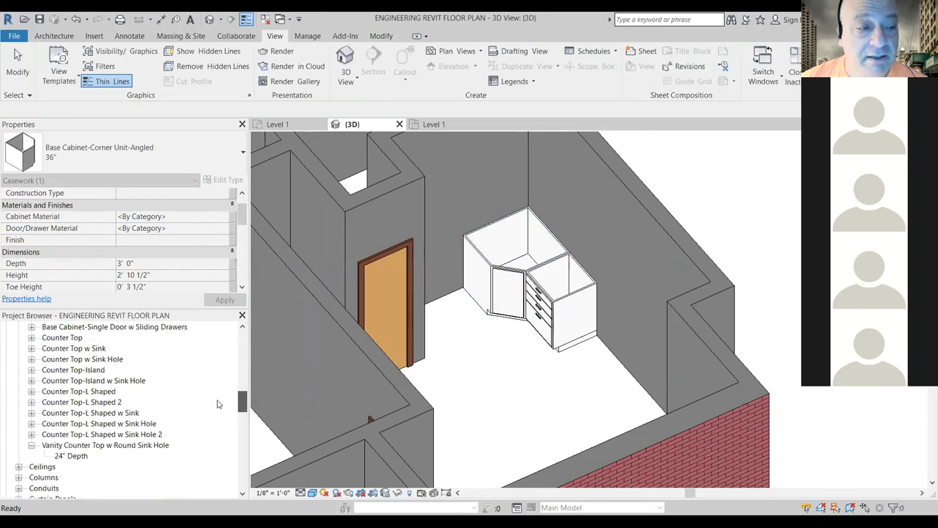
double_click(65, 338)
drag(71, 351, 497, 356)
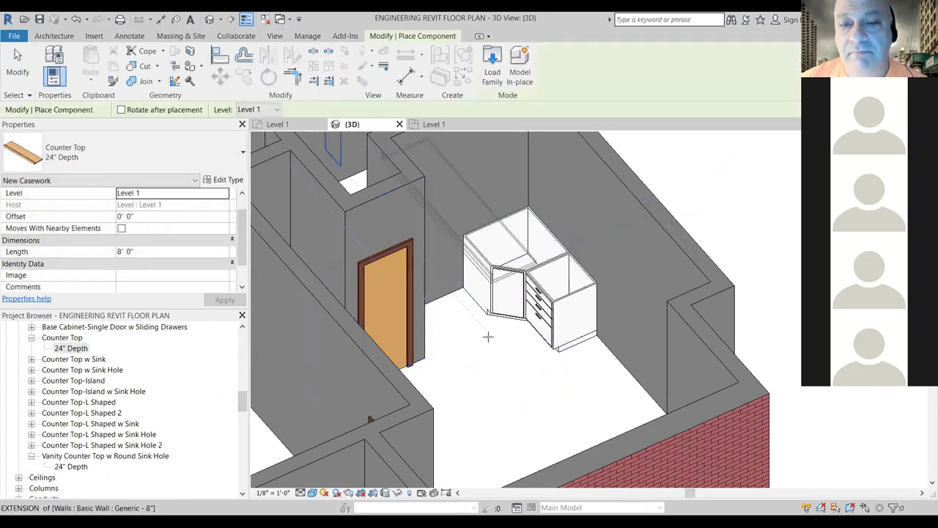
click(568, 303)
key(Escape)
key(Escape)
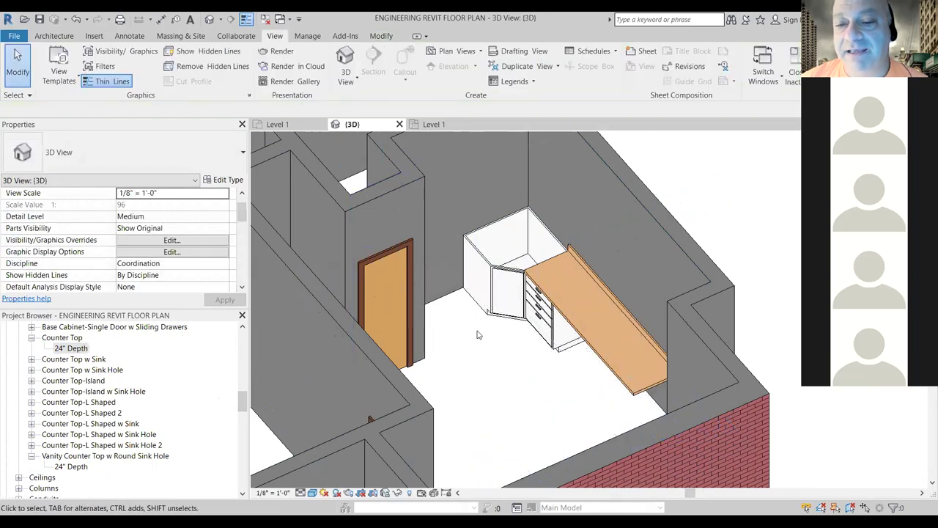
Step: Select the new counter top and open the Level 1 floor plan at the kitchen to examine its position
click(618, 380)
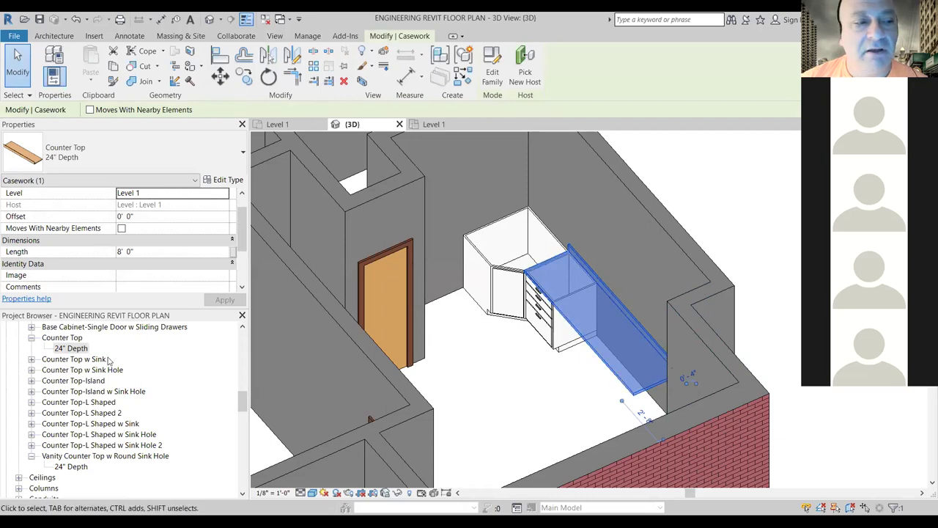
click(277, 124)
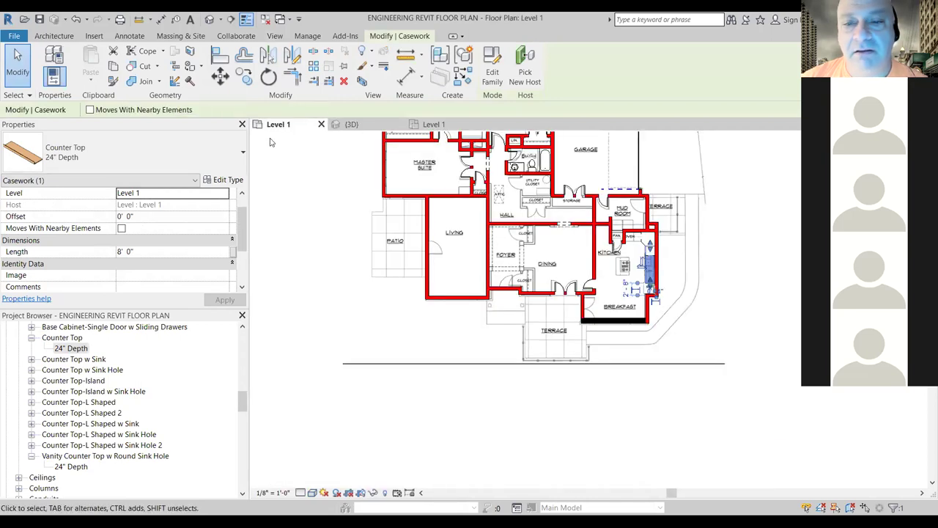
scroll(605, 282, up, 5)
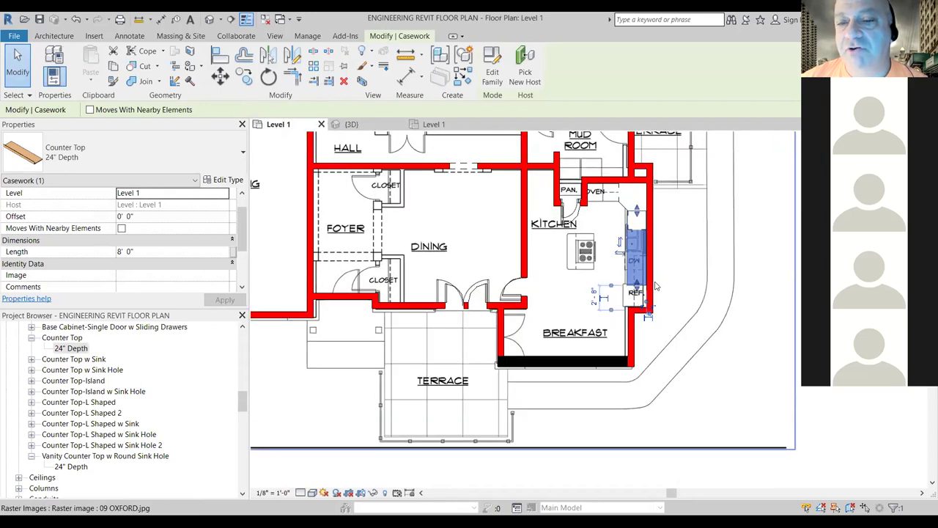
Step: Stretch the 24" Depth counter top along the exterior wall past the refrigerator space to the return wall, to a length of 10' 4"
scroll(635, 308, up, 1)
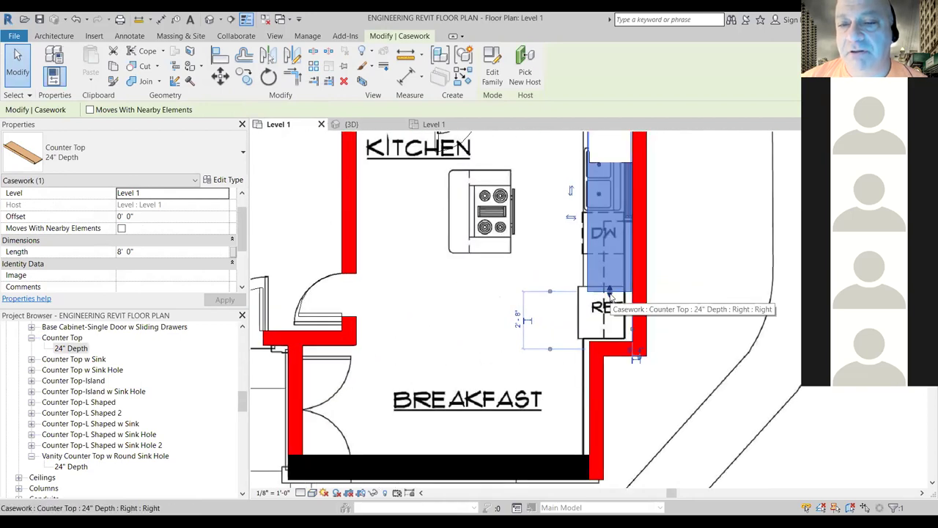
drag(610, 293, 606, 346)
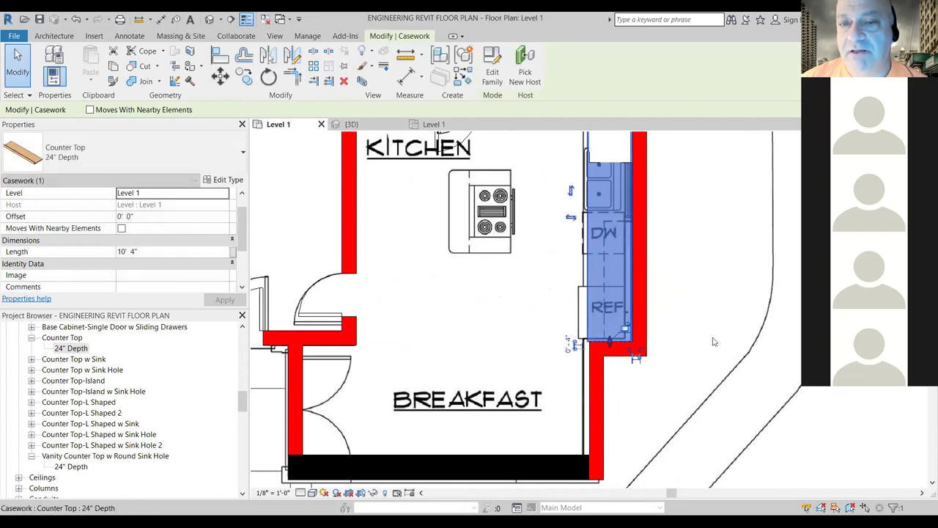
click(700, 275)
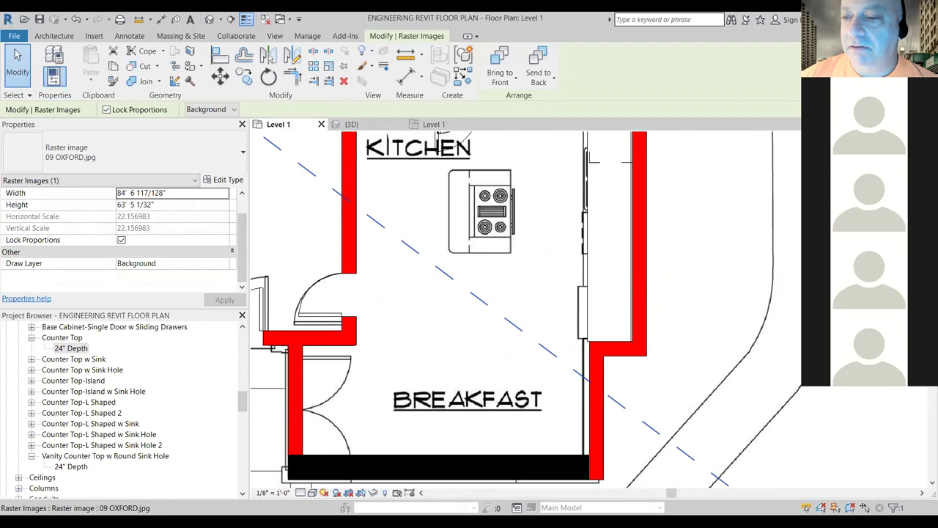
key(Escape)
scroll(755, 305, down, 4)
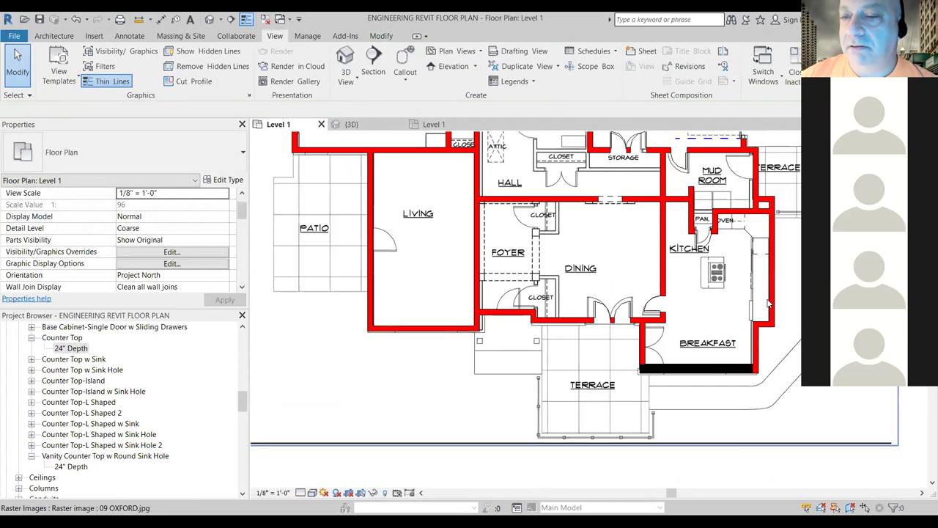
Step: Shorten the kitchen counter top to a length of 7' 9" so that it ends at the refrigerator space
click(755, 305)
scroll(755, 305, up, 2)
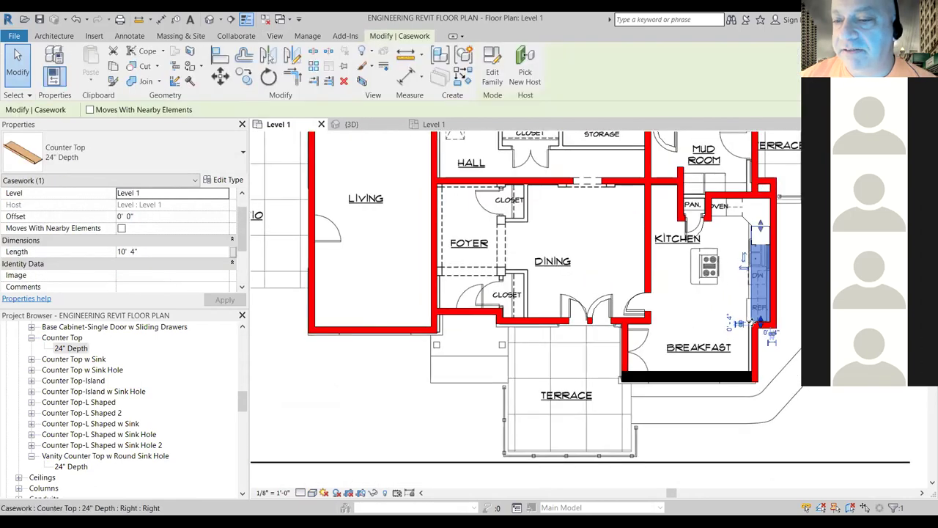
drag(760, 326, 768, 291)
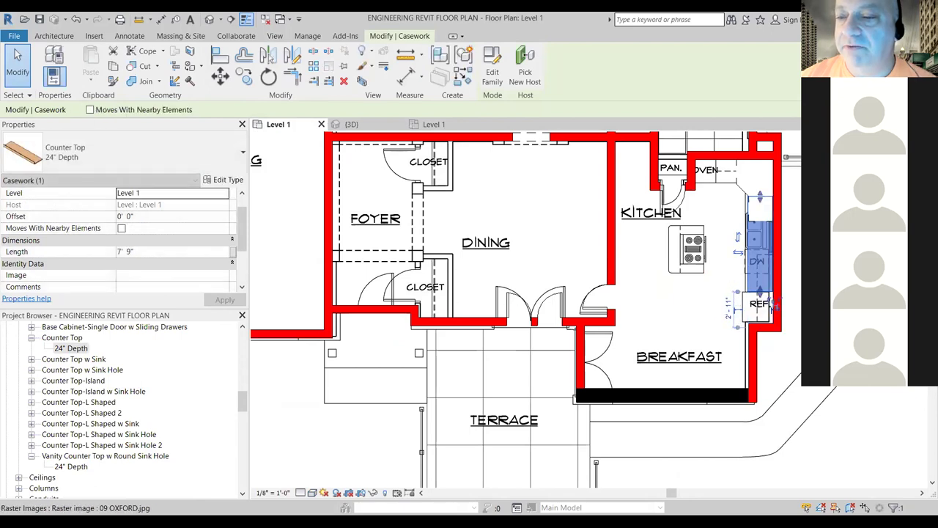
click(774, 308)
scroll(869, 365, down, 2)
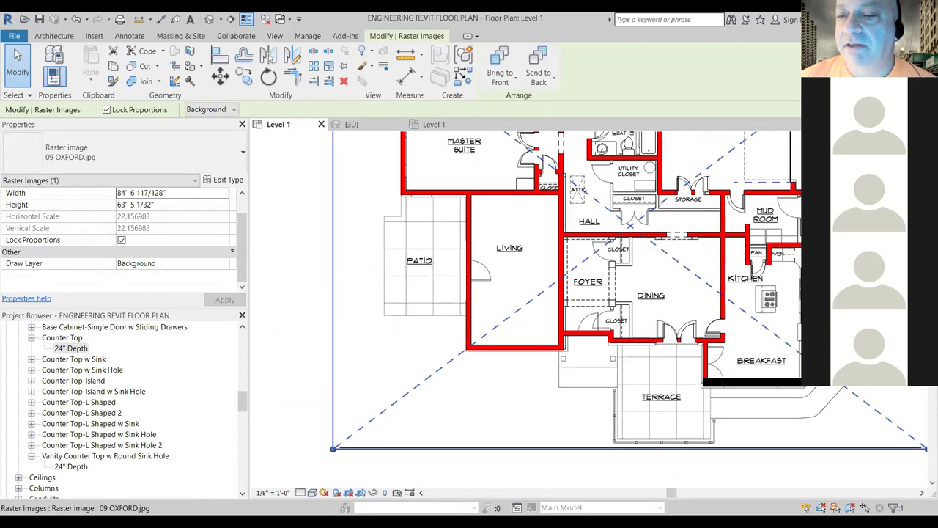
scroll(466, 329, down, 2)
click(431, 296)
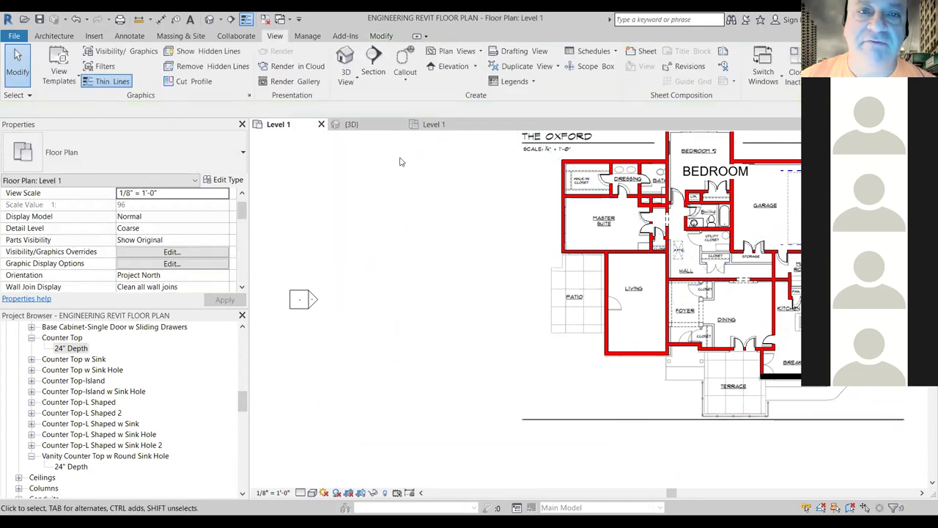
Step: Start loading a family and look through the US Imperial library's Specialty Equipment > Domestic folder
click(93, 36)
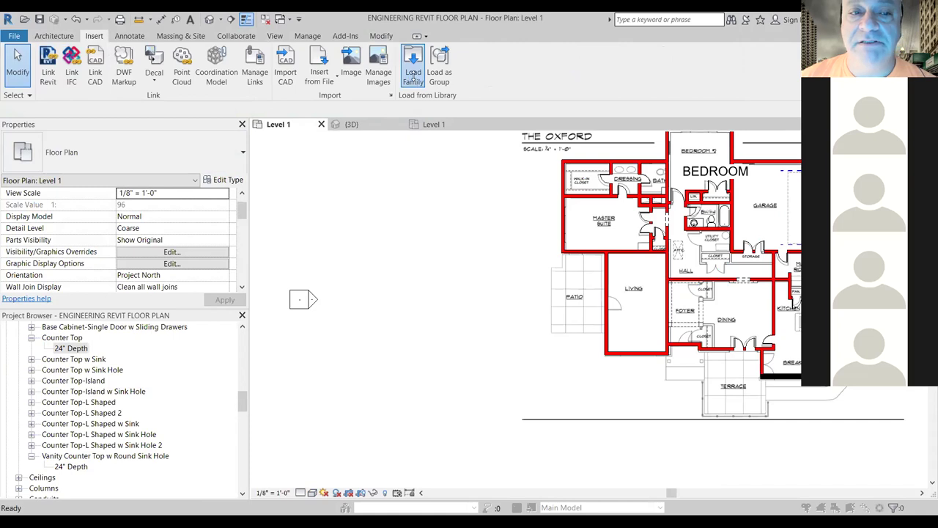
click(413, 77)
click(597, 105)
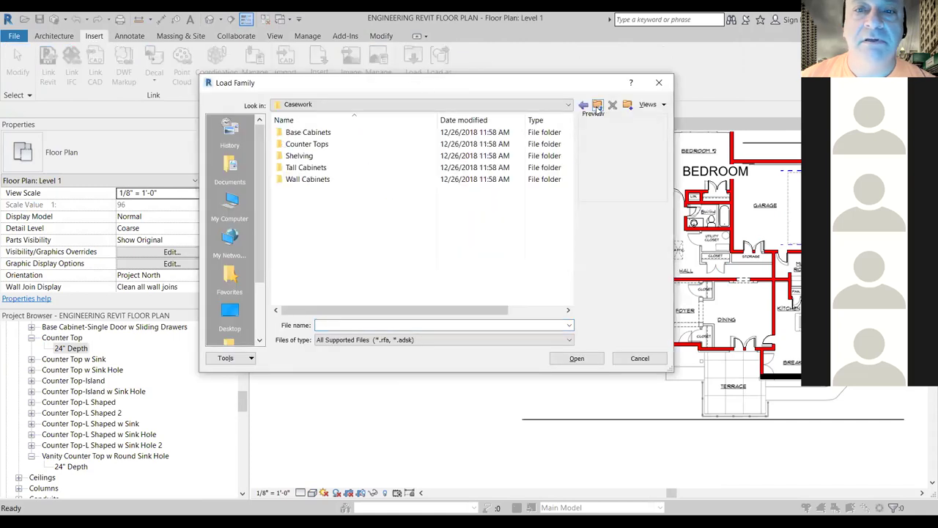
click(597, 105)
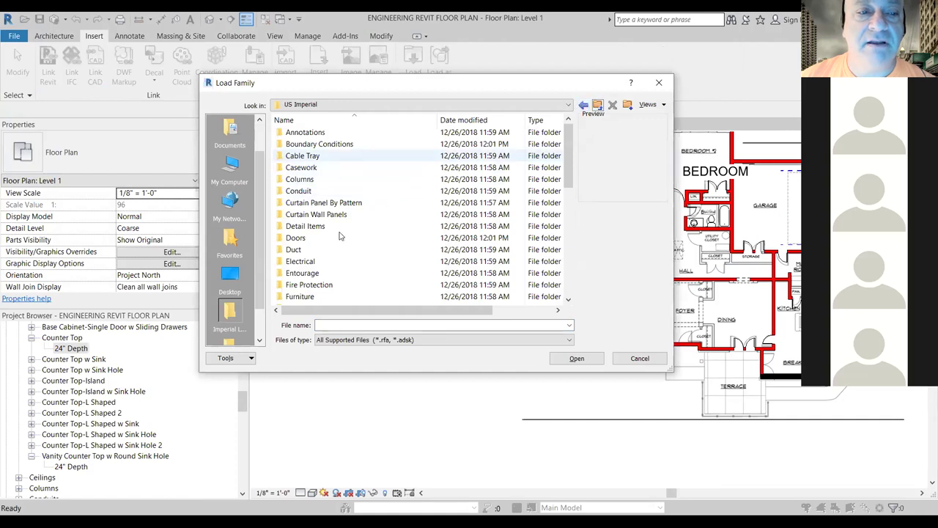
scroll(340, 235, down, 2)
scroll(340, 235, down, 5)
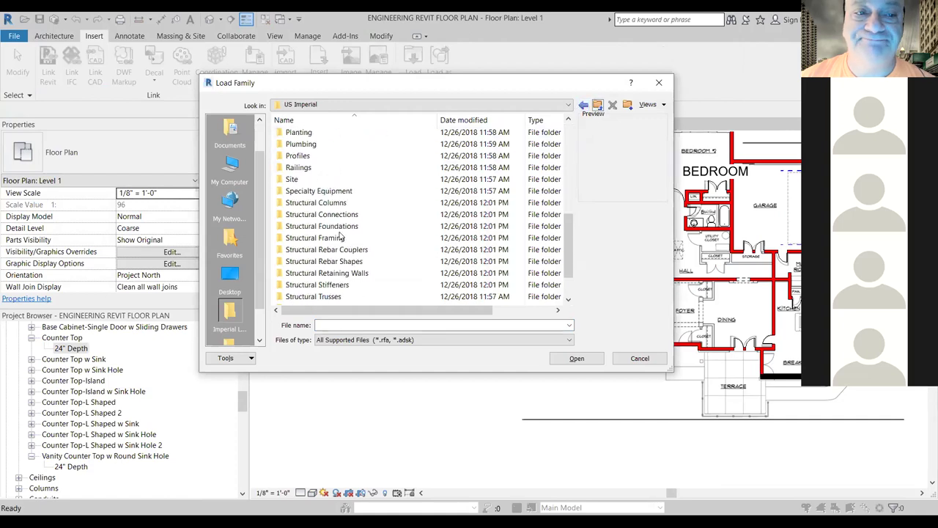
scroll(340, 236, down, 1)
scroll(339, 235, down, 1)
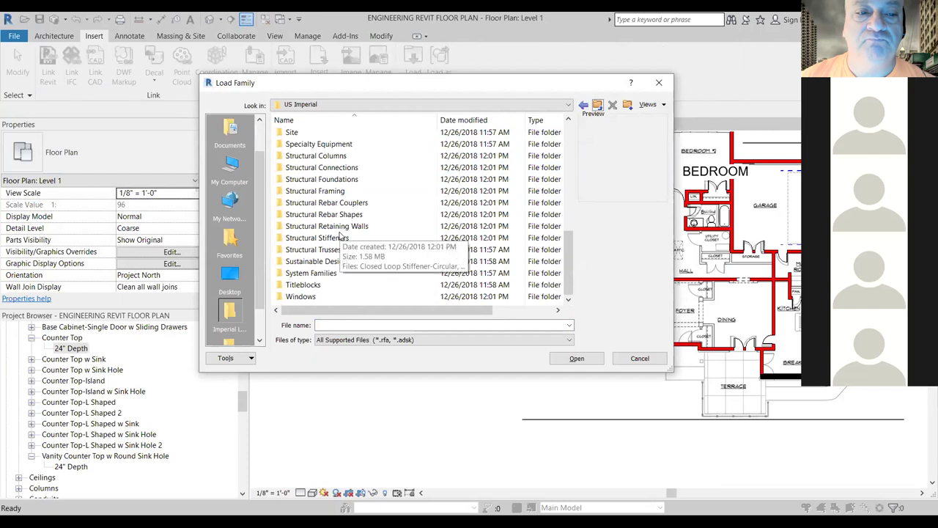
double_click(328, 145)
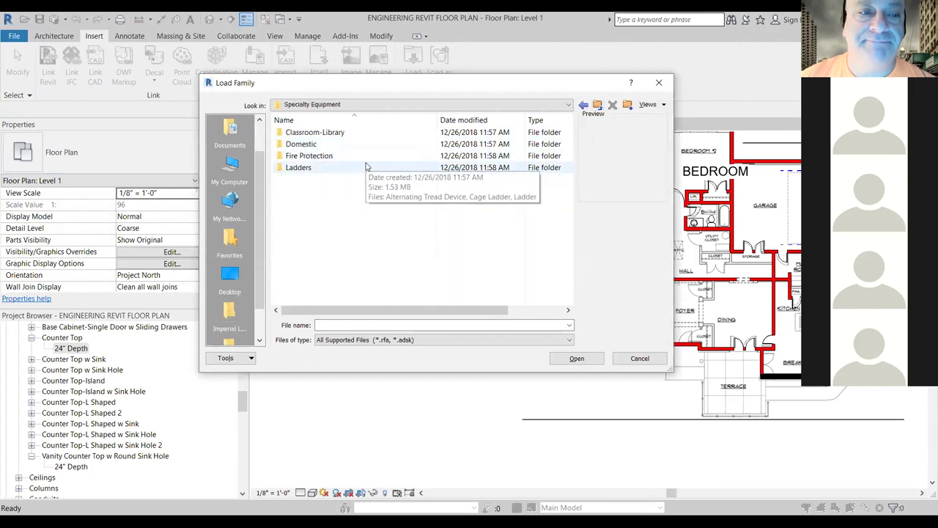
double_click(328, 145)
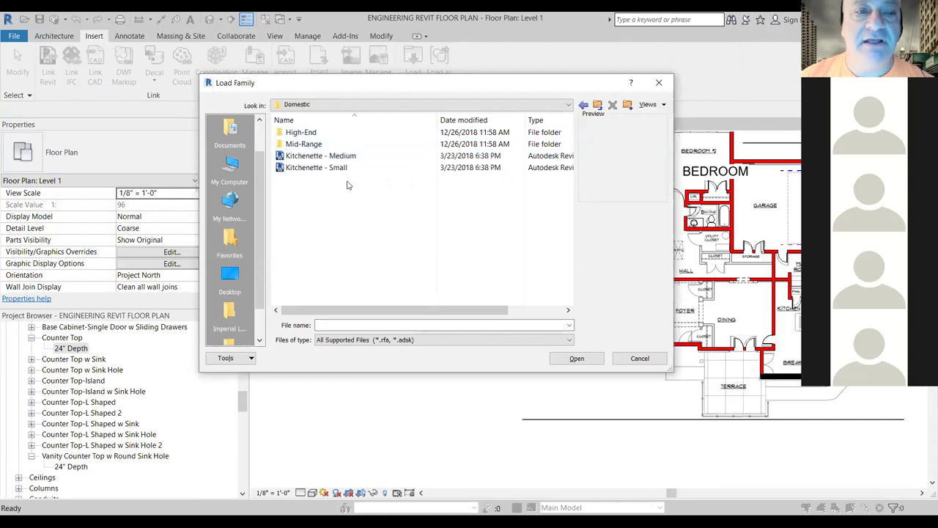
Step: Check the Architectural subfolder of the Mechanical family folder, and return to the US Imperial library
click(598, 106)
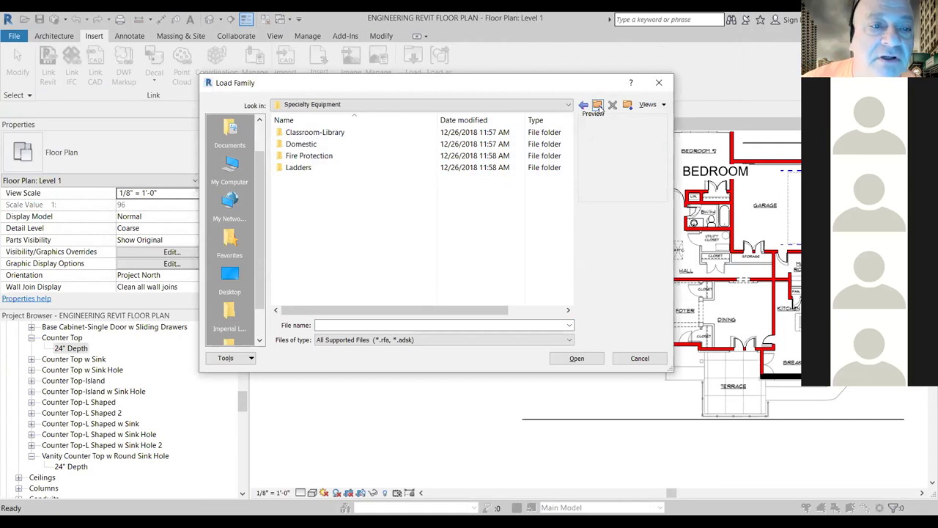
click(598, 106)
drag(565, 175, 550, 235)
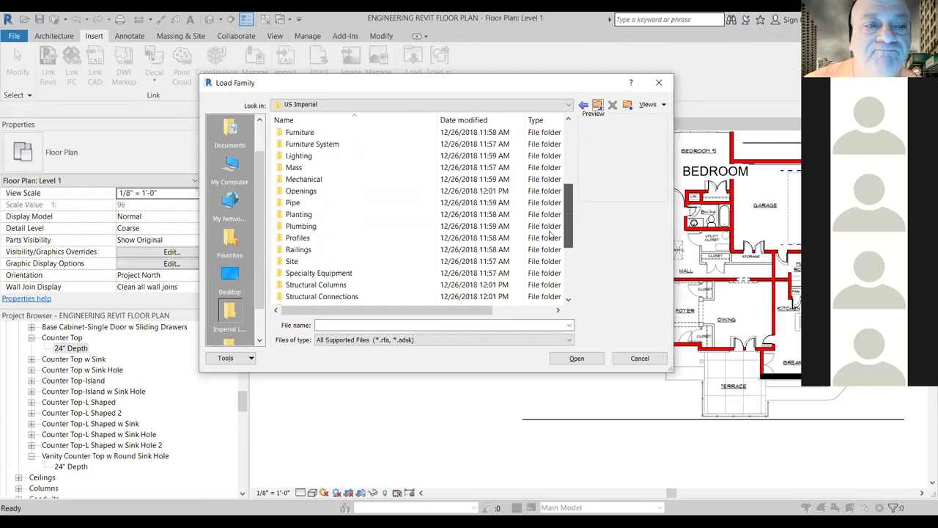
double_click(327, 180)
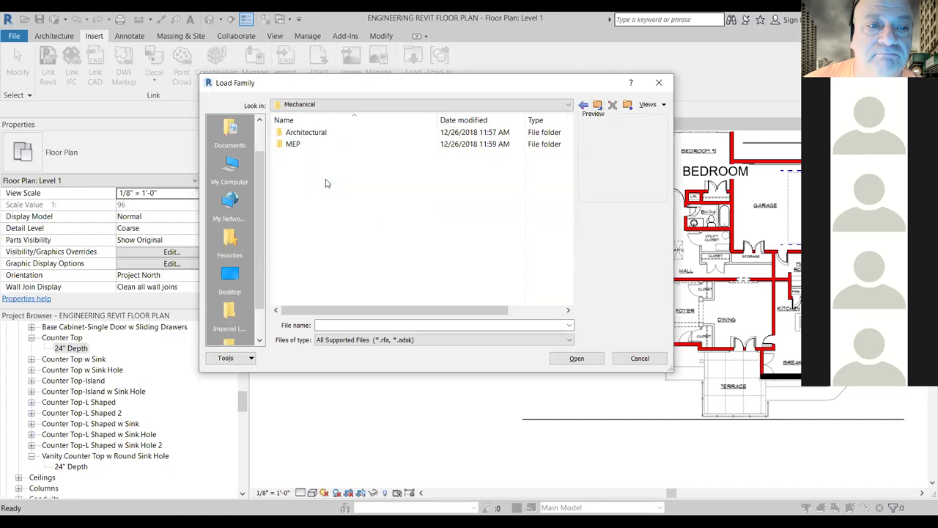
double_click(334, 133)
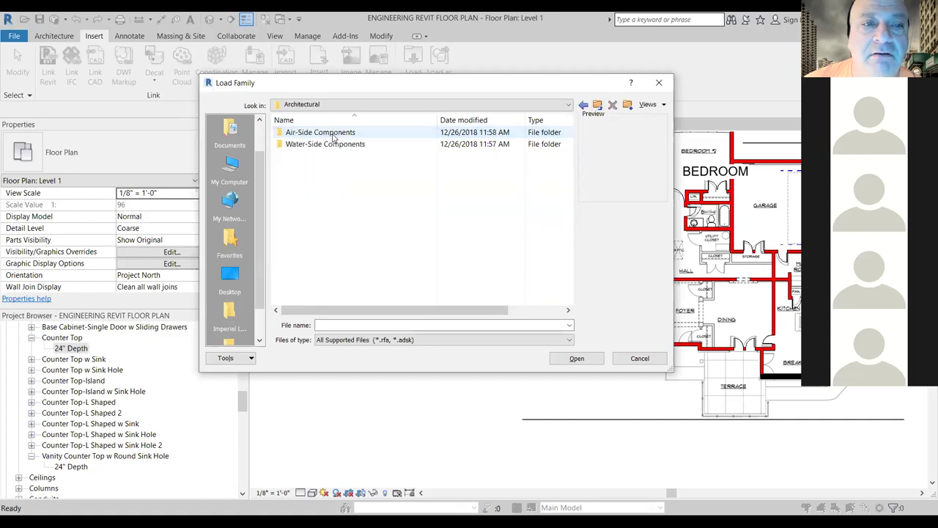
click(598, 107)
click(598, 107)
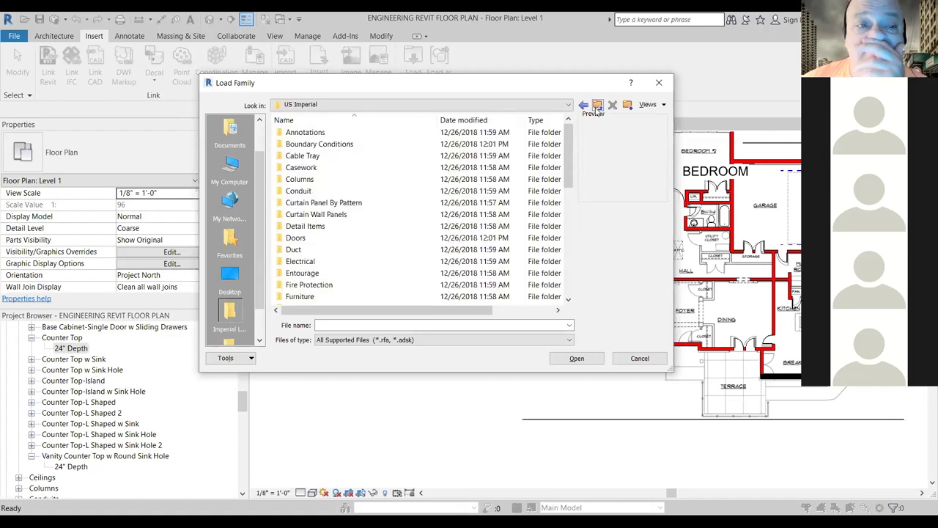
Step: Examine the Equipment and Fixtures folders under Plumbing > Architectural, and return to the US Imperial library
drag(566, 138, 540, 207)
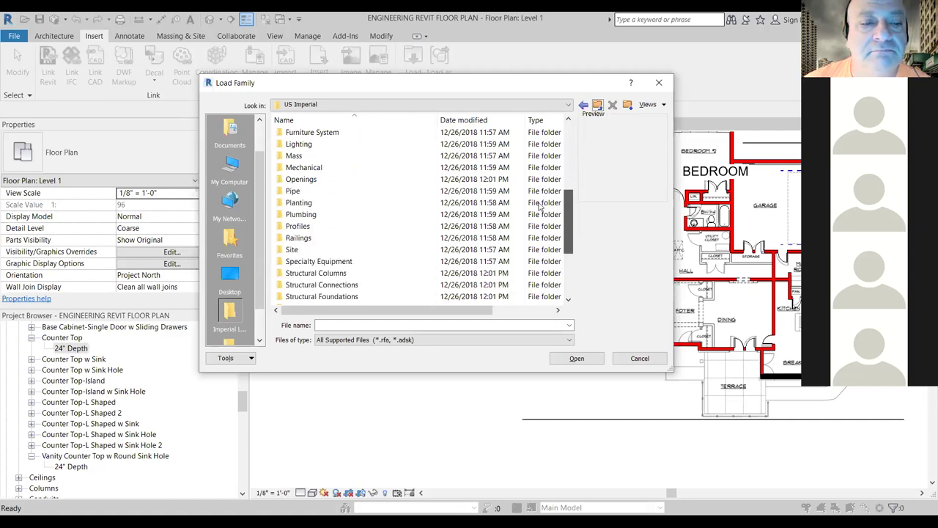
double_click(326, 223)
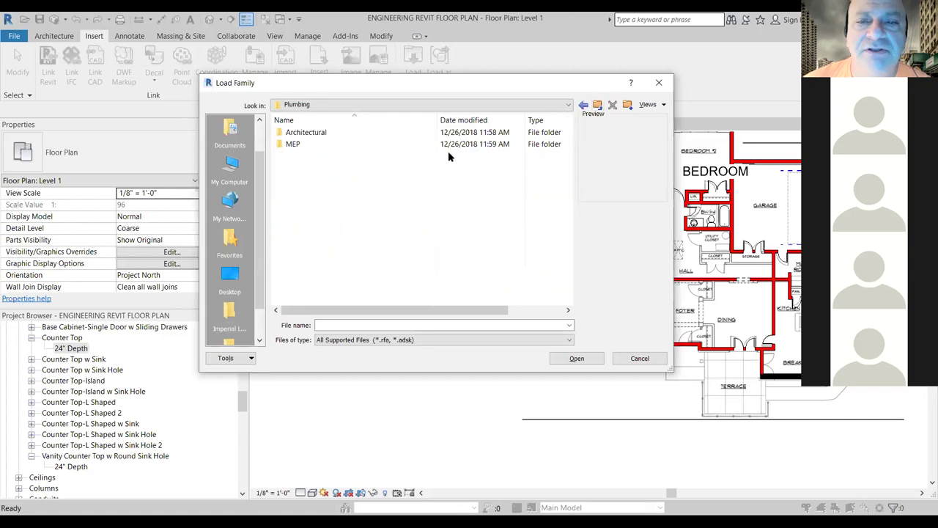
double_click(411, 136)
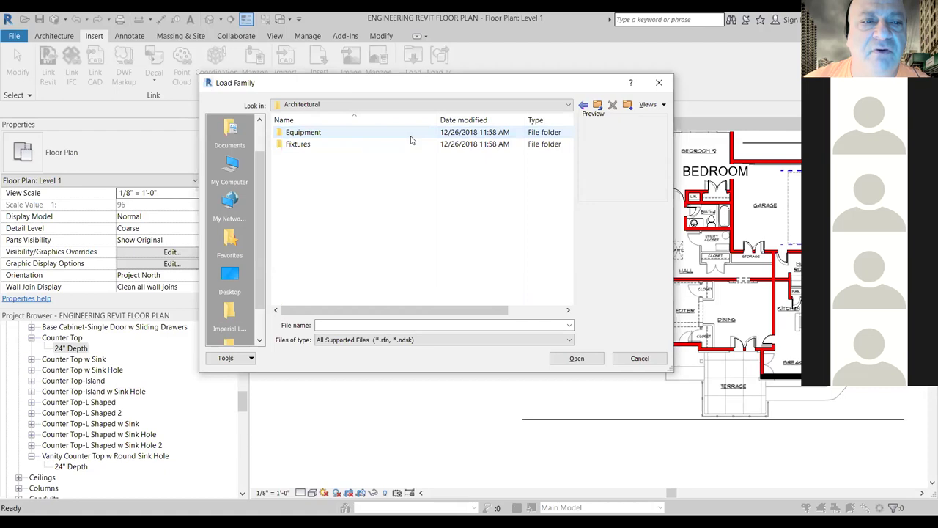
double_click(333, 133)
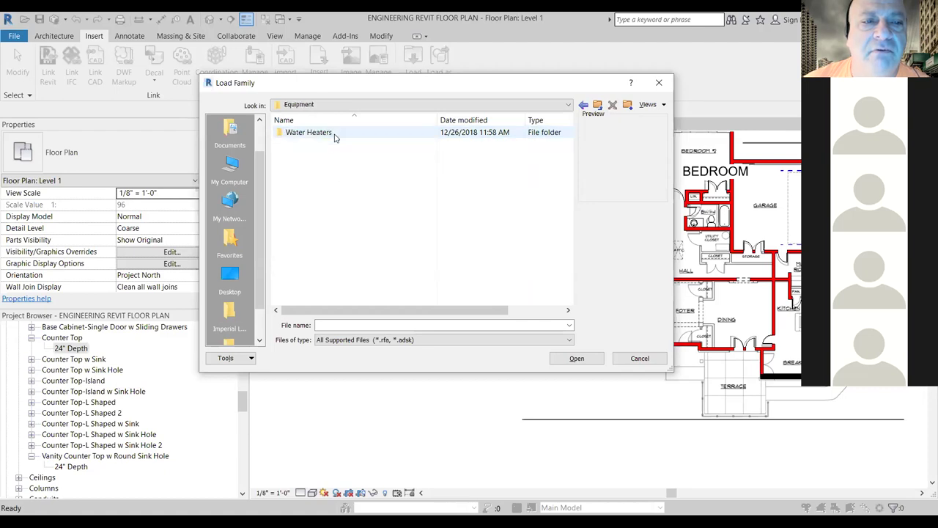
click(598, 104)
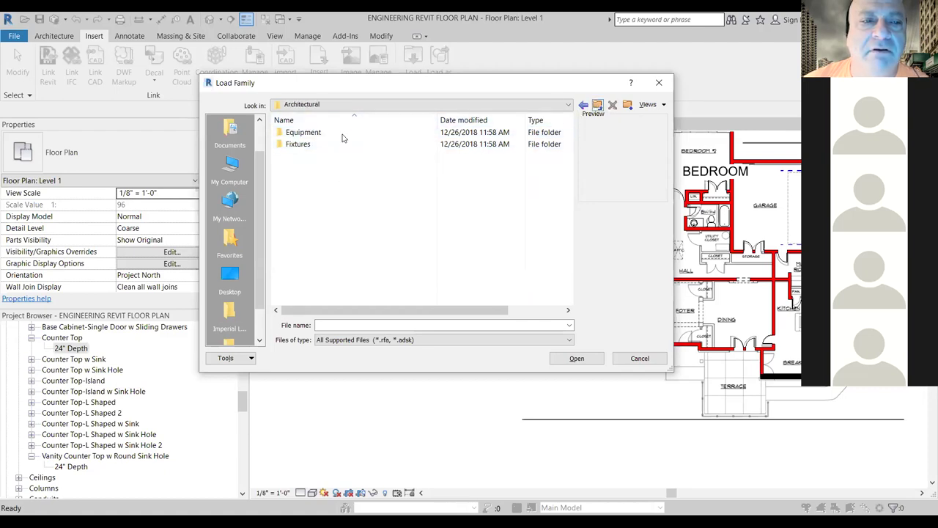
double_click(308, 145)
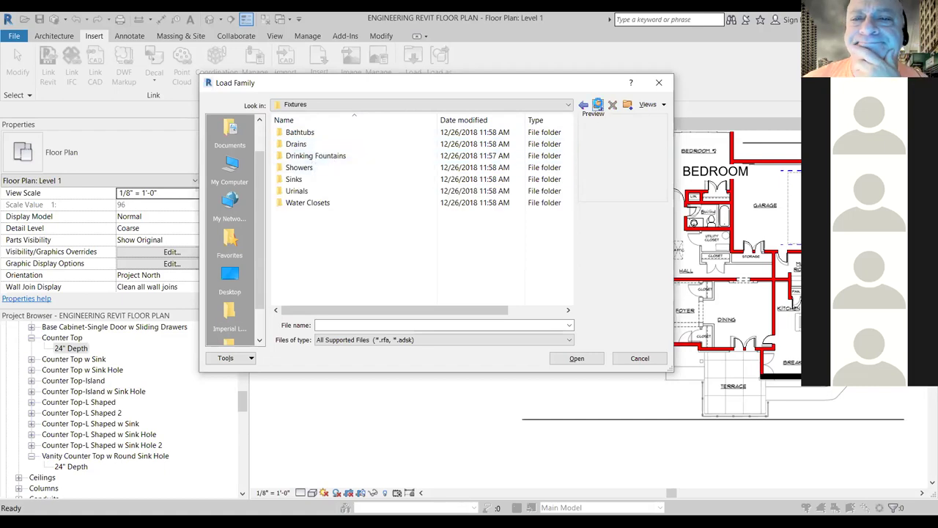
click(597, 105)
click(597, 105)
click(597, 105)
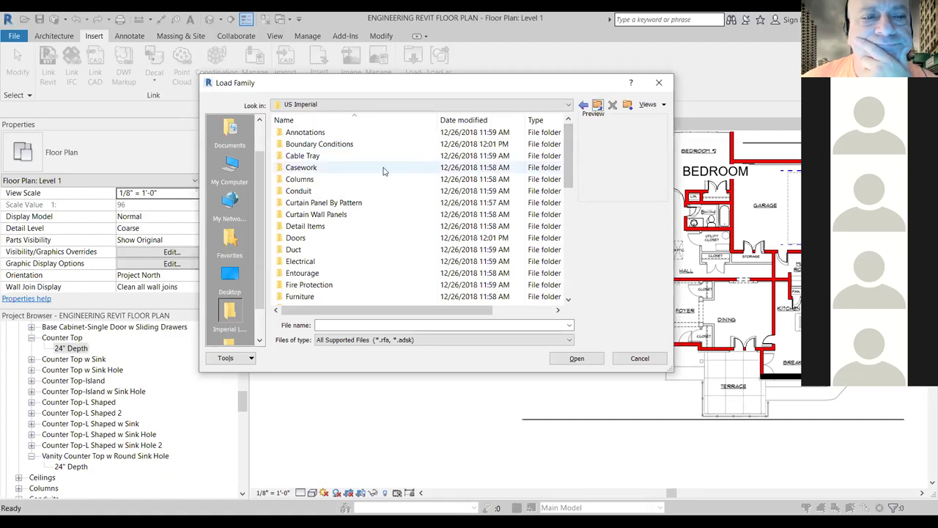
Step: Look through the US Imperial library's folders, check the System Families folder, and return to the library
scroll(385, 172, down, 1)
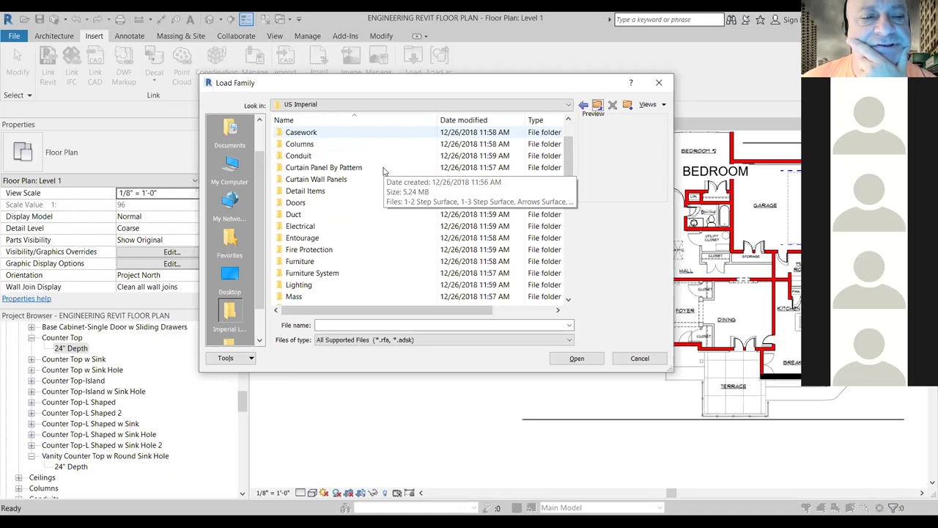
scroll(383, 171, down, 1)
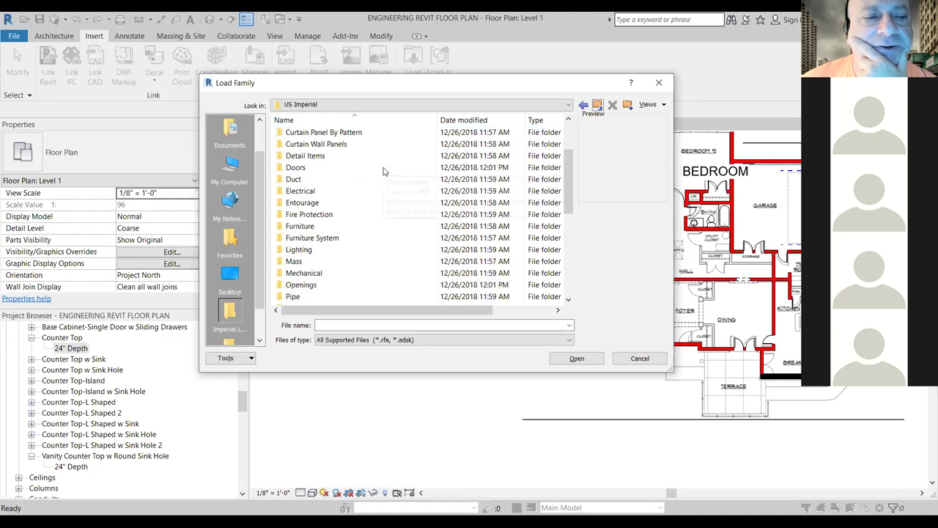
scroll(383, 171, down, 1)
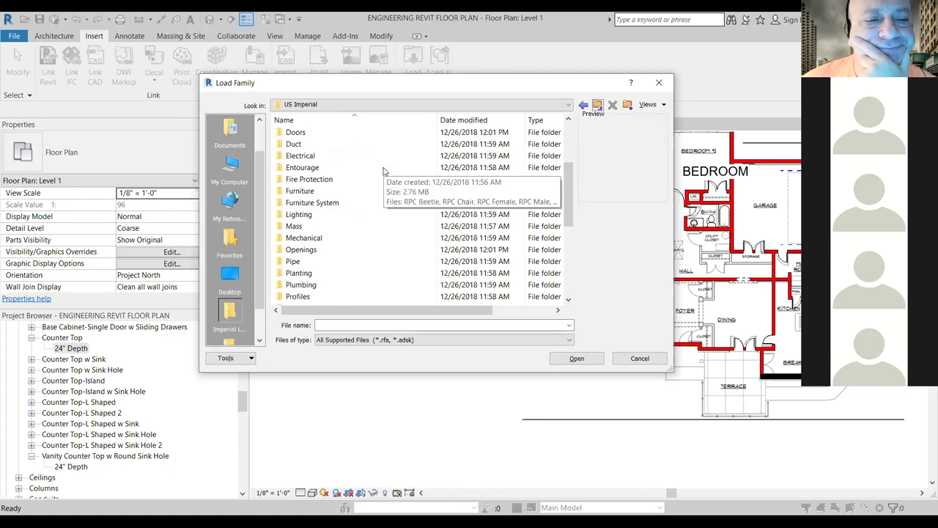
scroll(382, 171, down, 1)
scroll(383, 170, down, 1)
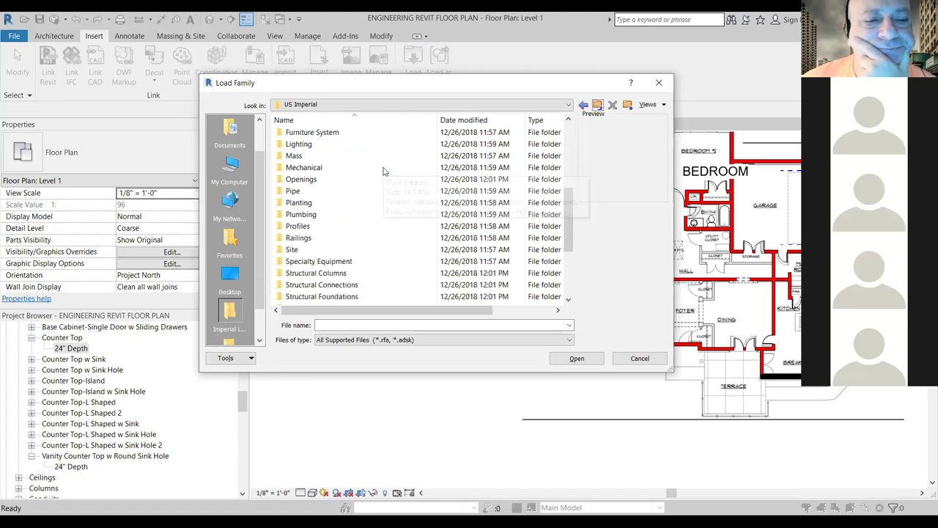
scroll(383, 171, down, 1)
scroll(383, 171, down, 1)
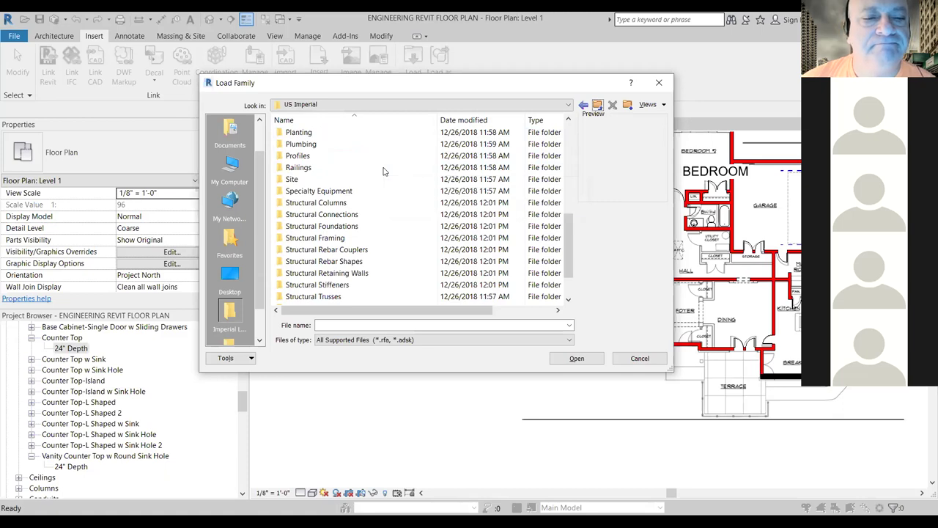
scroll(382, 171, down, 2)
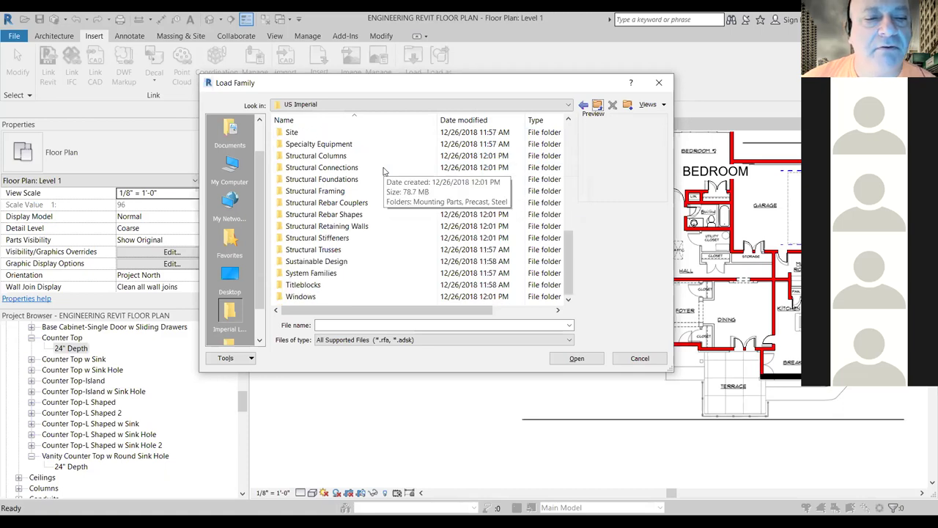
double_click(311, 273)
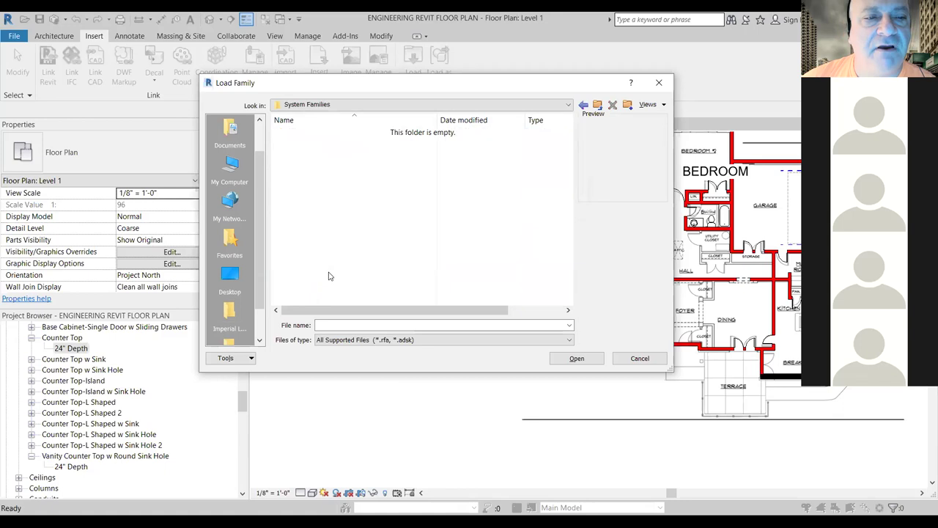
click(596, 106)
Step: Check the Furniture System folder's subfolders, and return to the US Imperial library
scroll(455, 214, down, 5)
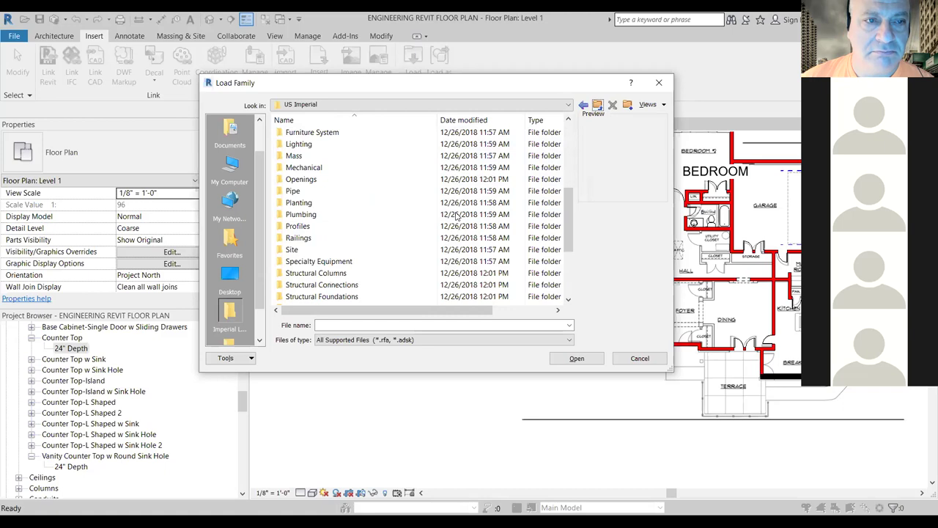
double_click(343, 134)
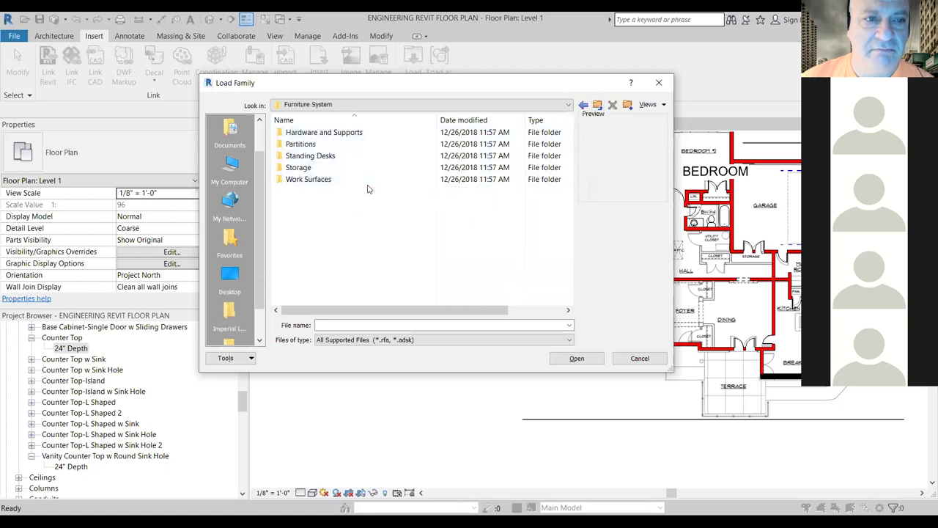
click(597, 106)
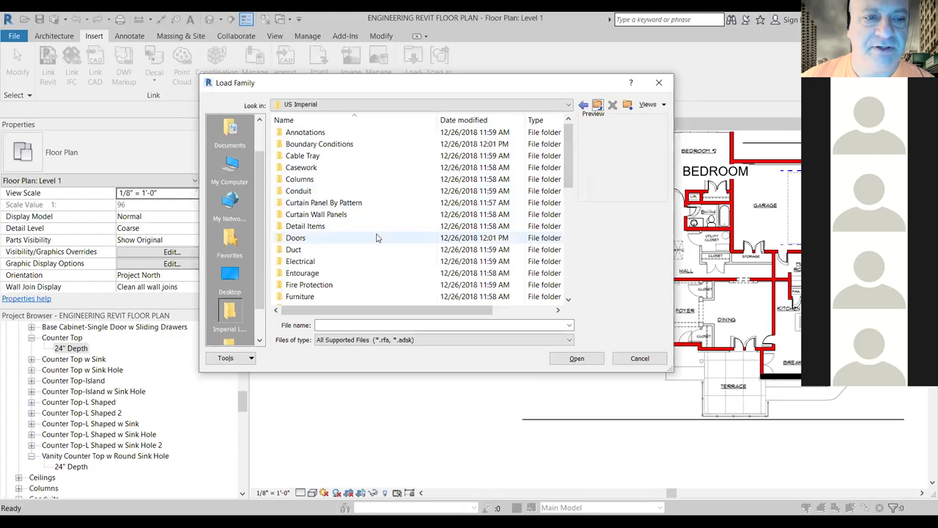
Step: Open the High-End appliance folder under Specialty Equipment > Domestic in the US Imperial library
scroll(373, 257, down, 1)
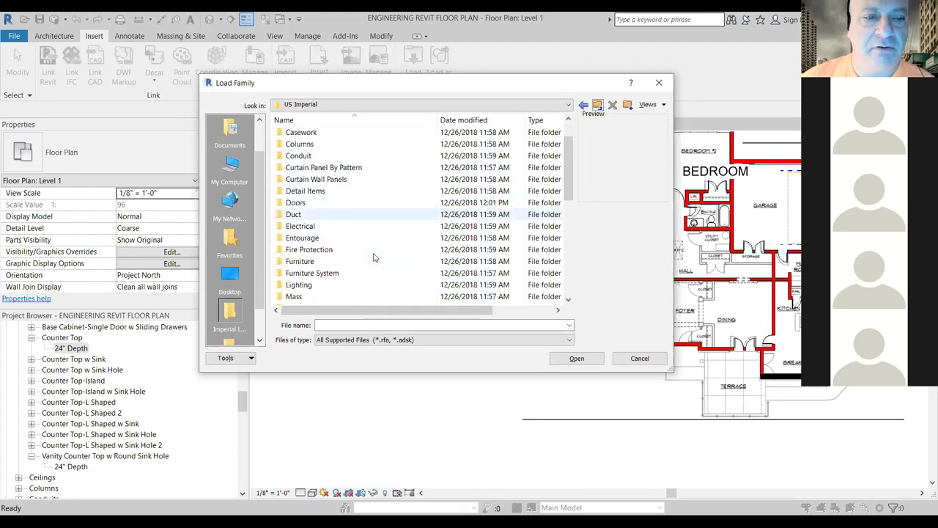
scroll(373, 257, down, 1)
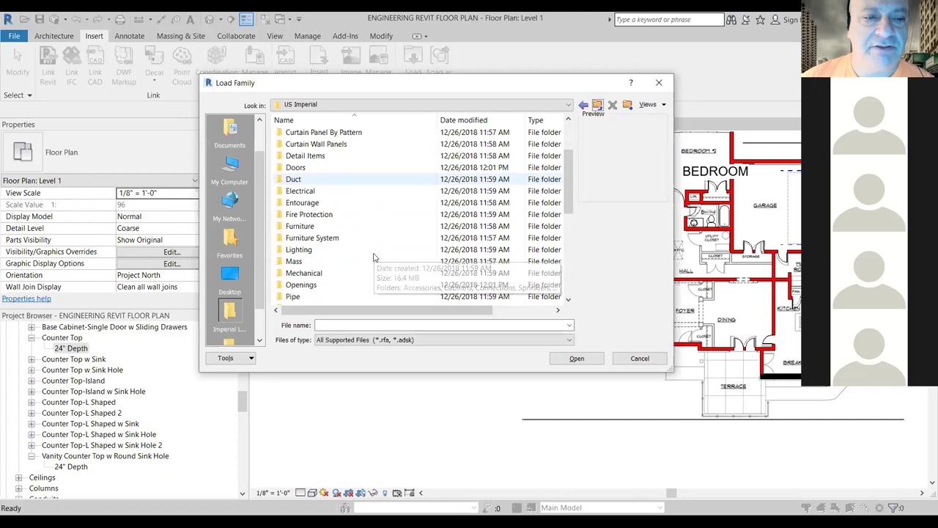
scroll(373, 257, down, 3)
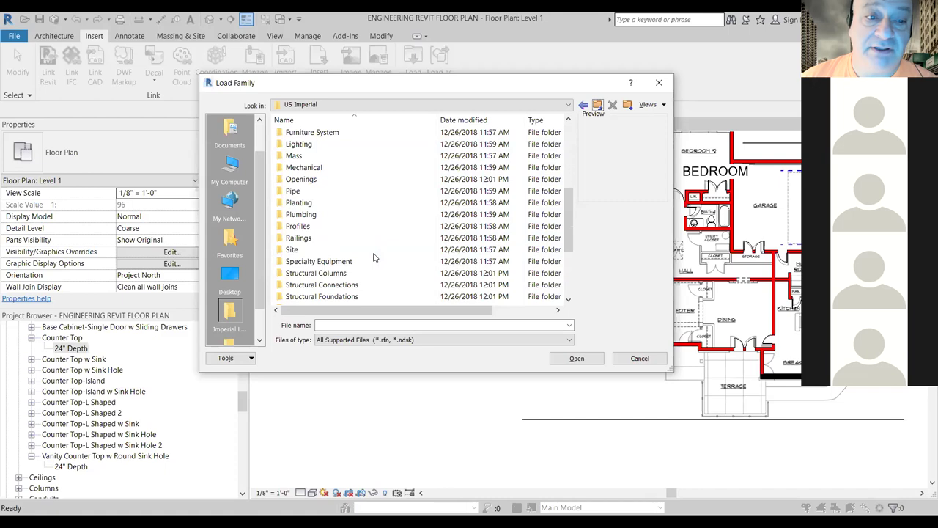
double_click(338, 262)
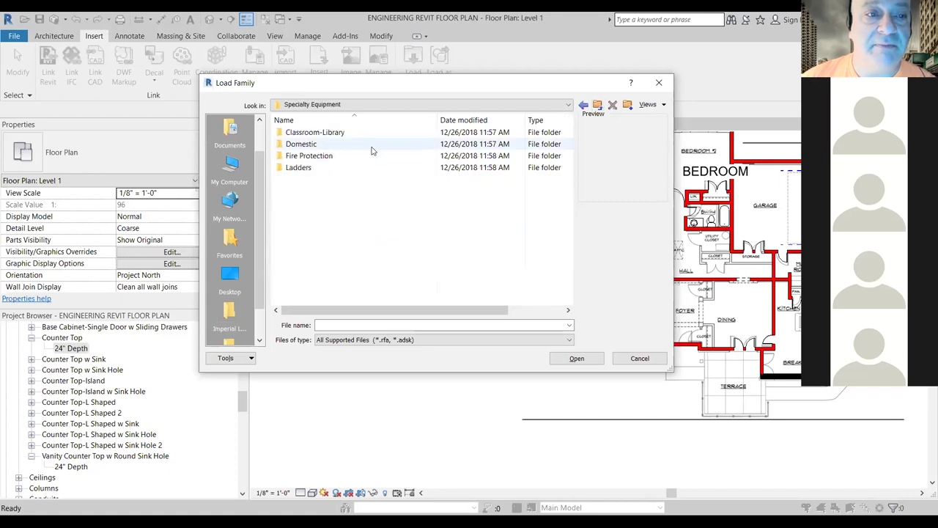
double_click(327, 144)
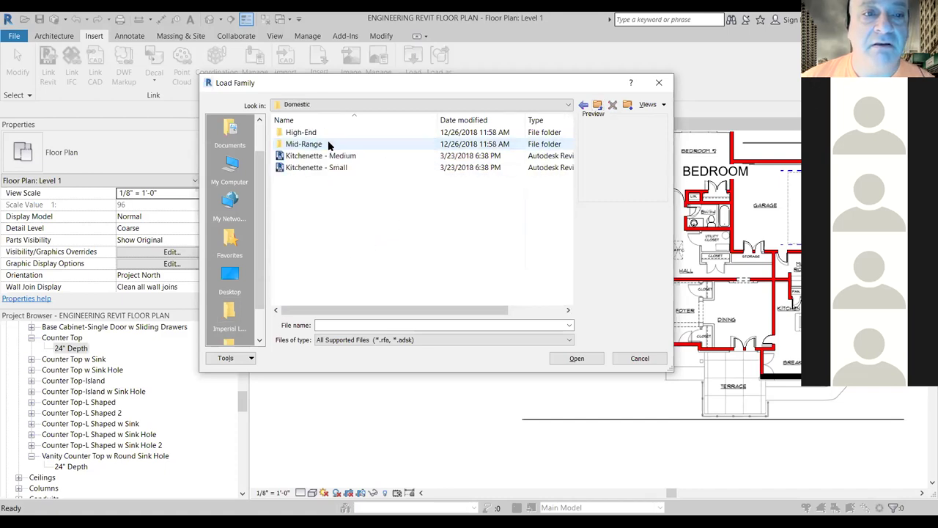
double_click(336, 132)
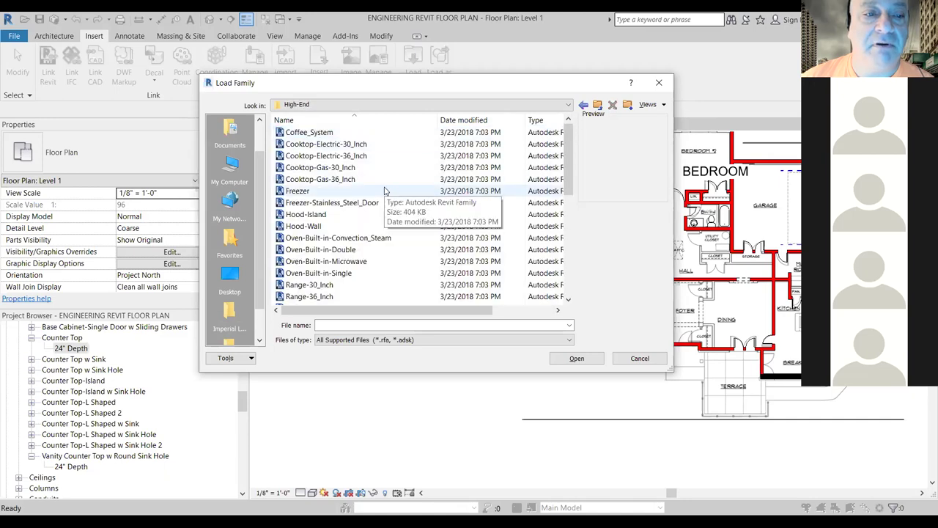
Step: Preview the High-End refrigerator families, comparing Refrigerator, Refrigerator-French_Door and Refrigerator-Glass_Door
scroll(382, 192, down, 3)
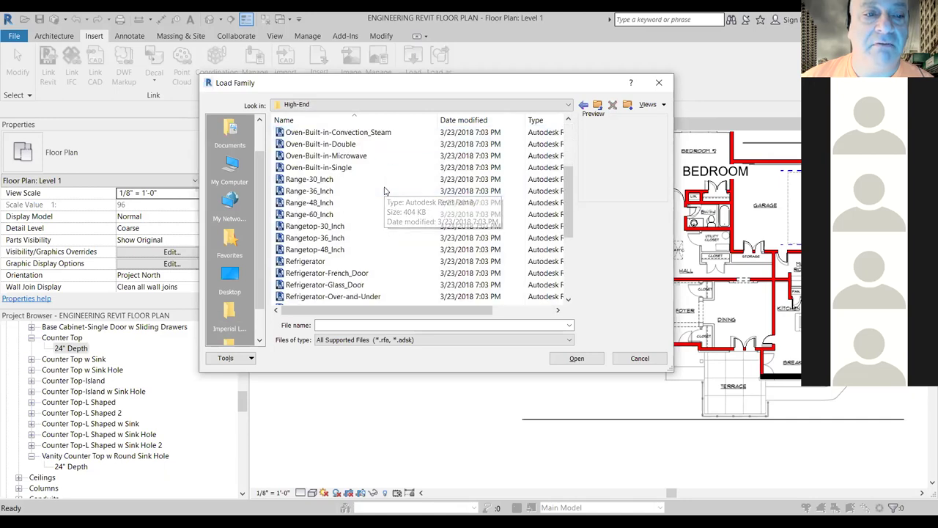
click(335, 272)
click(314, 262)
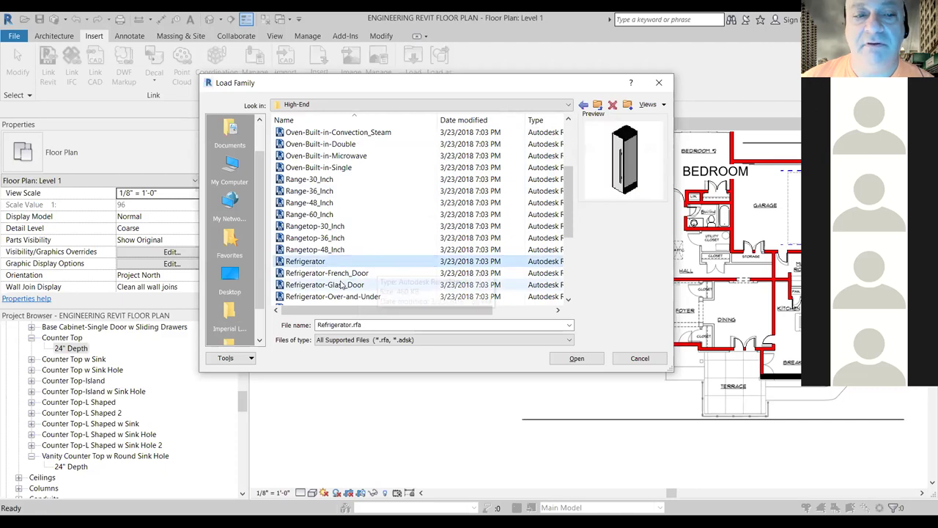
click(322, 284)
click(327, 273)
click(316, 261)
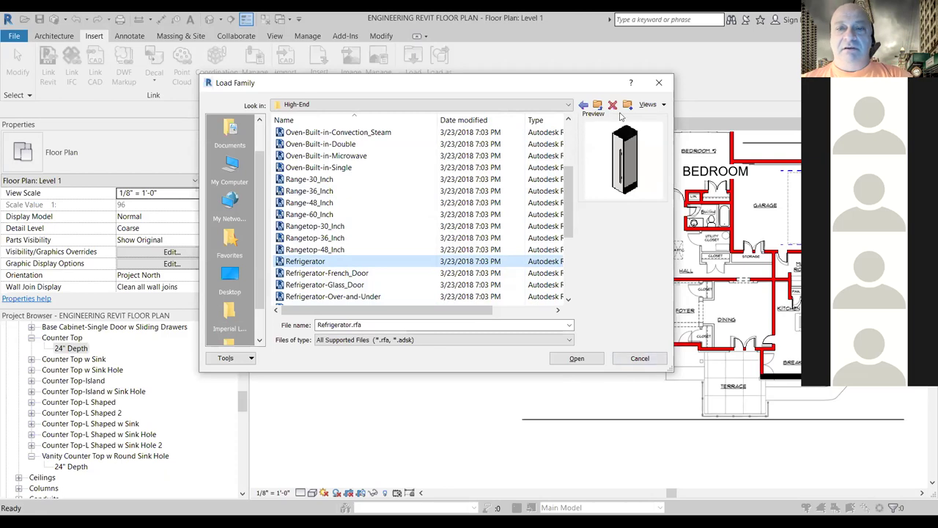
Step: Load the family Refrigerator-Side-by-Side-with_Ice_and_Water_Dispenser from Specialty Equipment > Domestic > Mid-Range
click(597, 105)
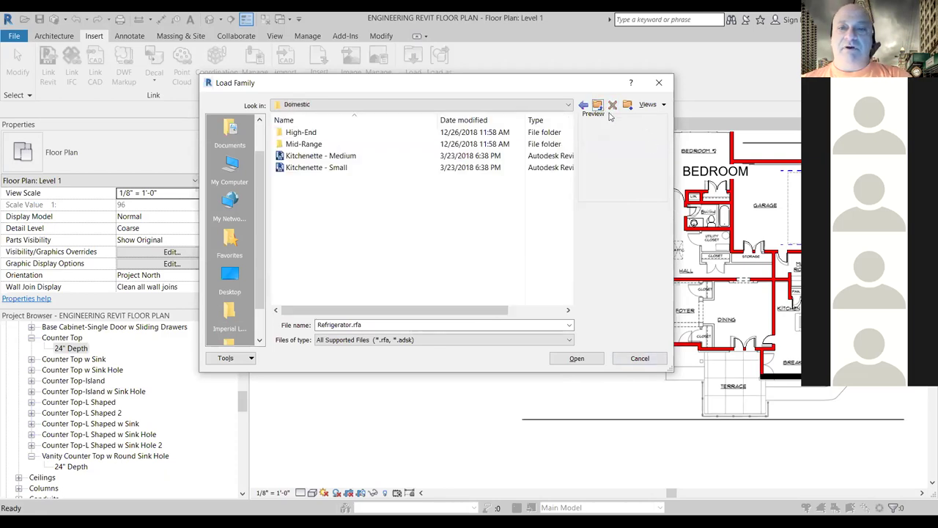
click(598, 107)
double_click(327, 145)
double_click(322, 144)
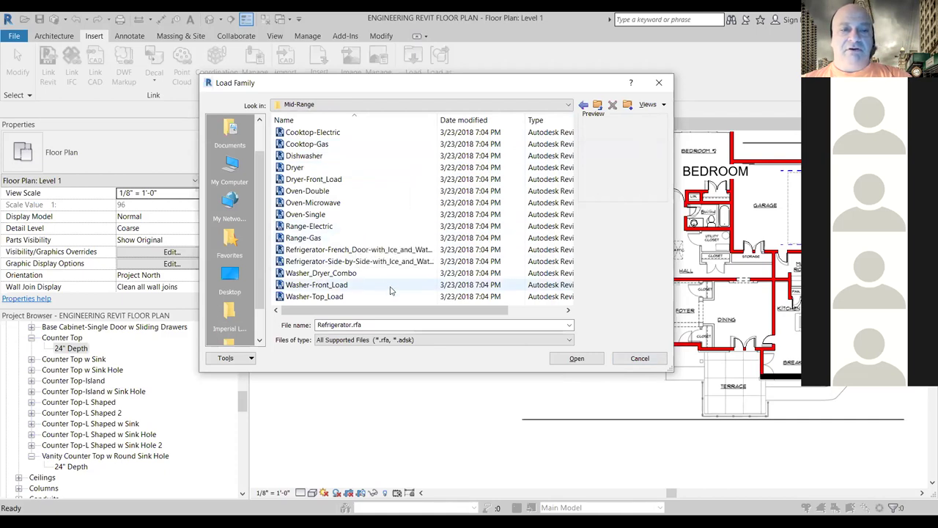
click(391, 250)
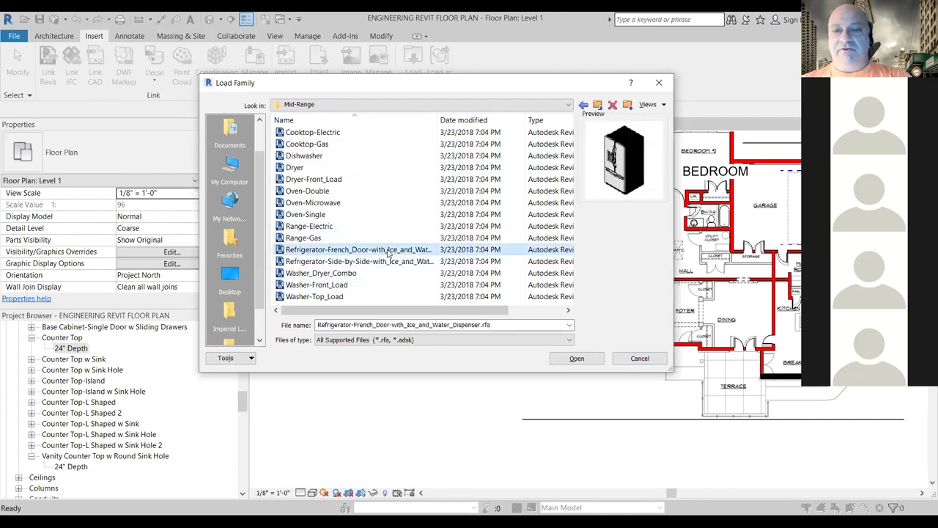
click(384, 262)
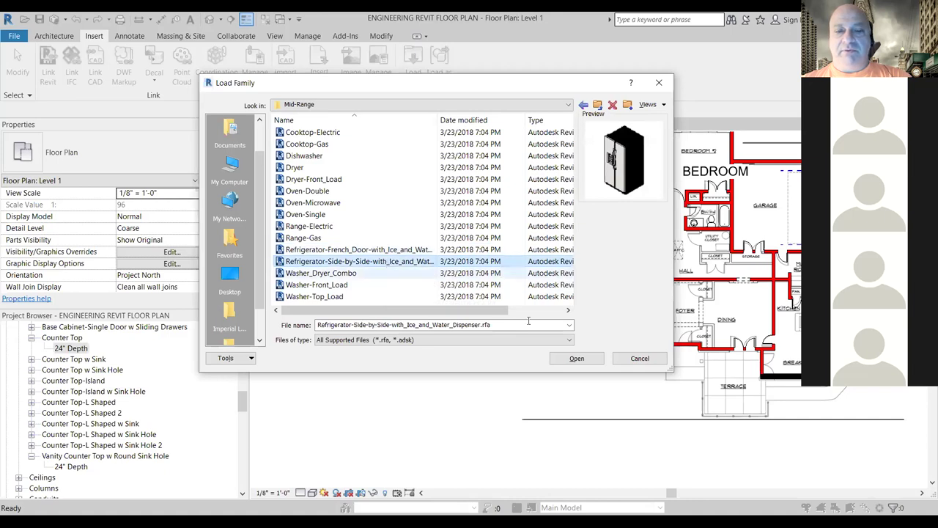
click(576, 358)
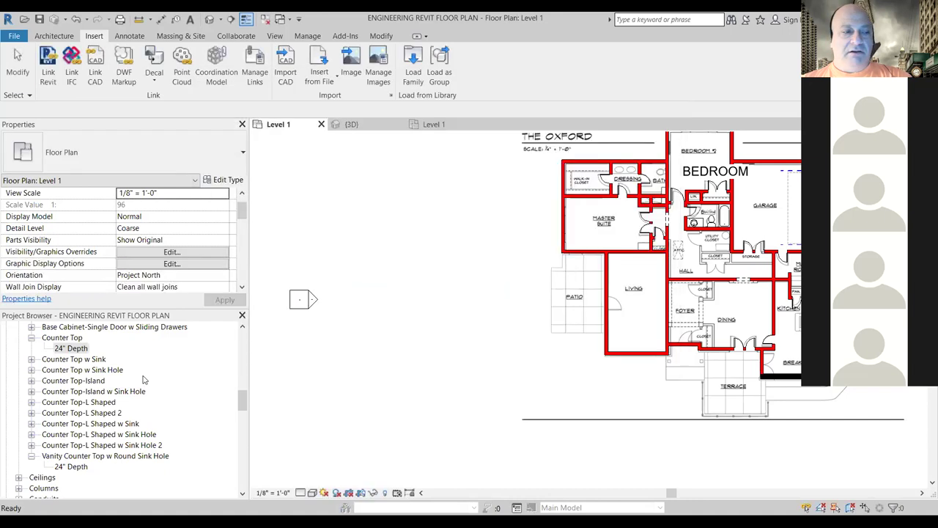
Step: Find the loaded side-by-side refrigerator among the project's Specialty Equipment families and select its 33" type
drag(242, 399, 240, 458)
scroll(238, 459, down, 5)
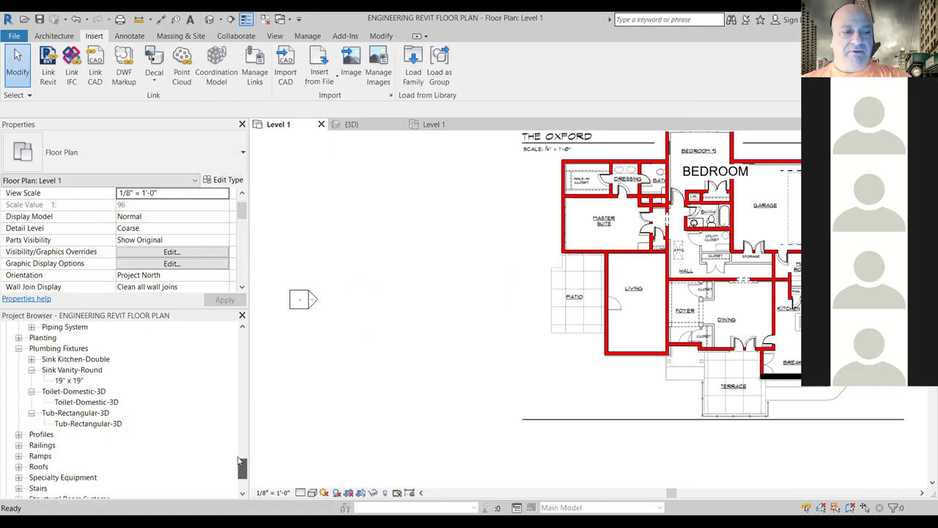
scroll(239, 460, down, 1)
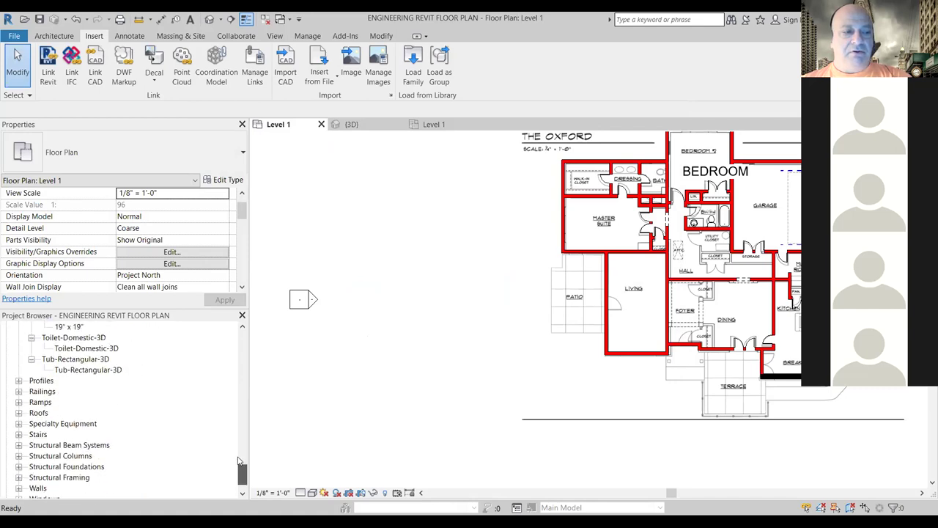
double_click(62, 424)
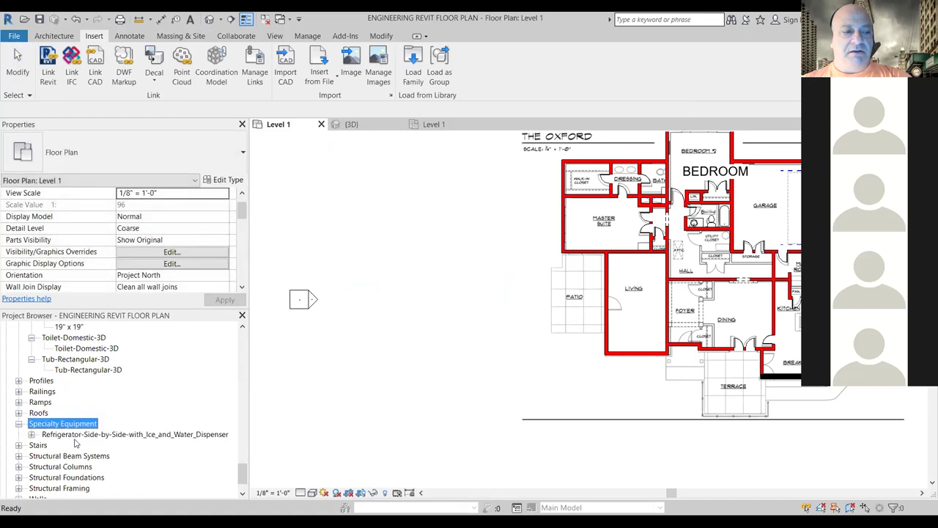
double_click(76, 435)
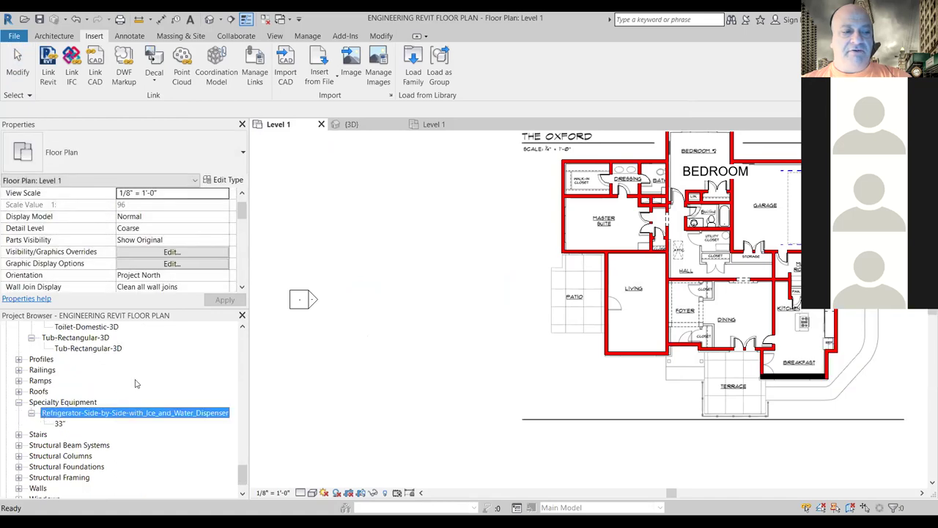
click(63, 425)
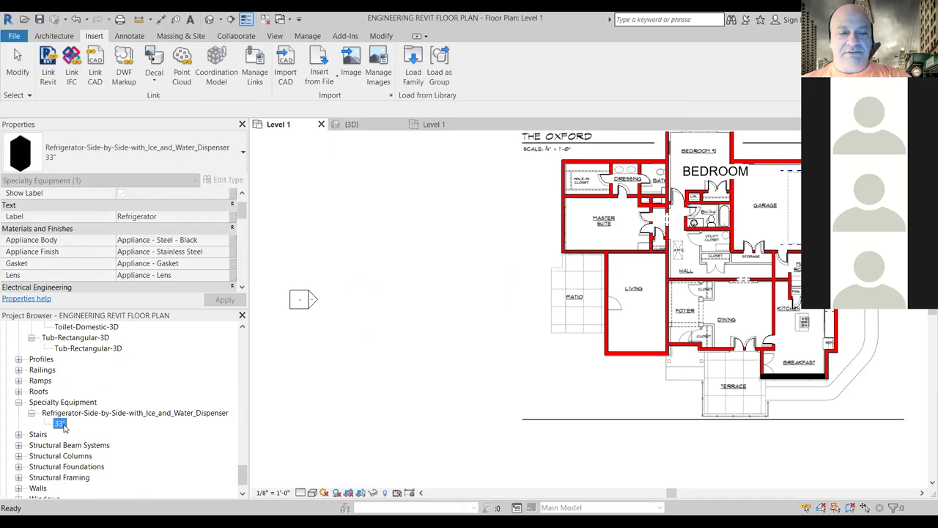
Step: Place the 33" side-by-side refrigerator, rotated to back onto the exterior wall, over the kitchen's REF. space
double_click(61, 425)
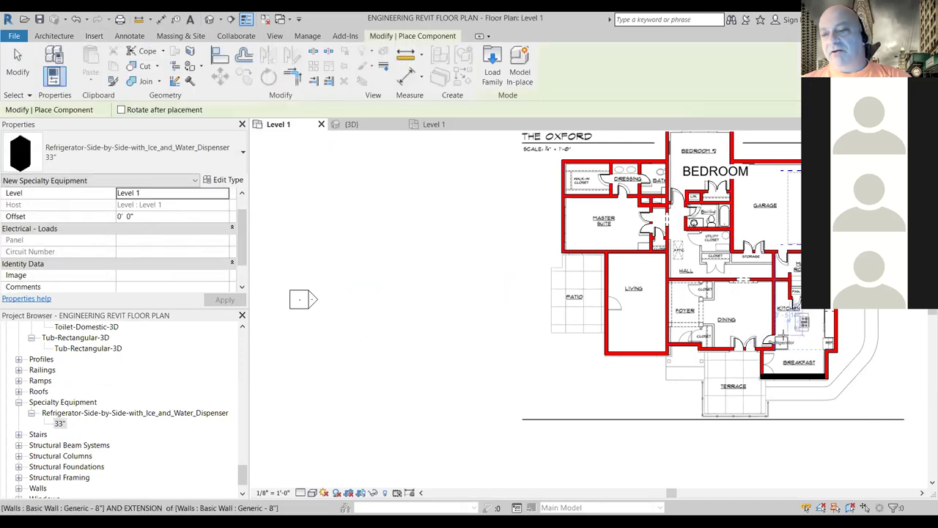
scroll(805, 342, up, 3)
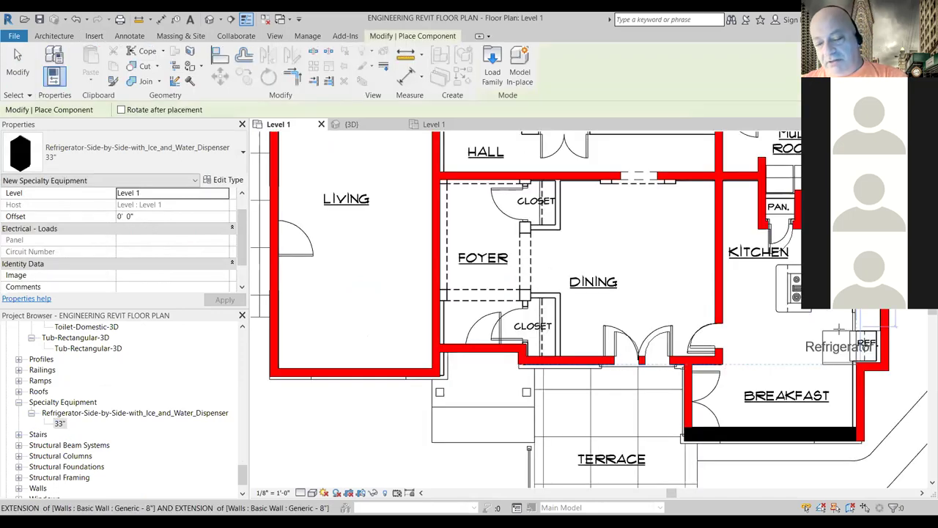
key(space)
key(space)
key(space)
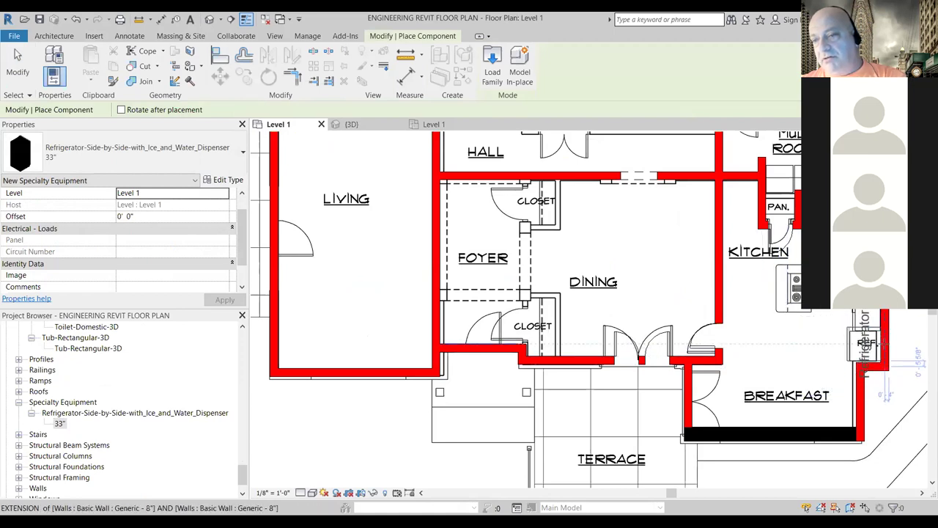
click(880, 343)
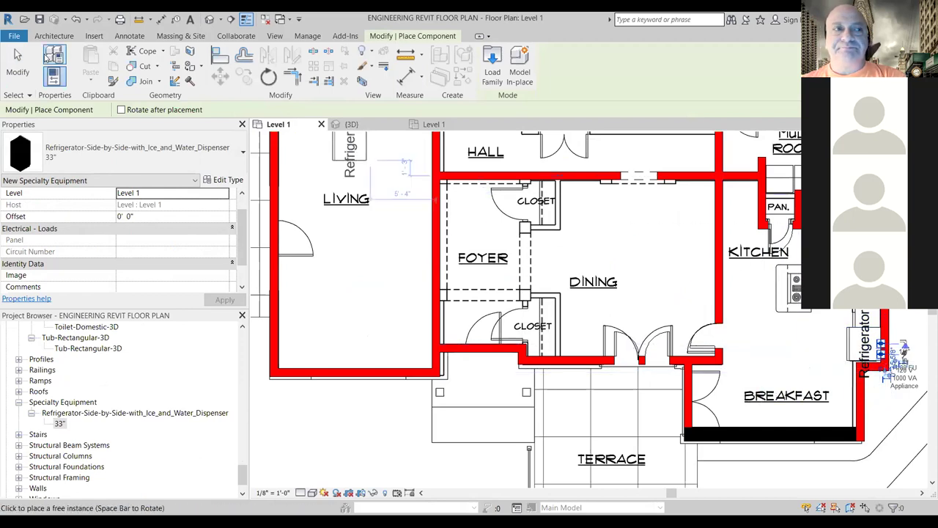
click(18, 60)
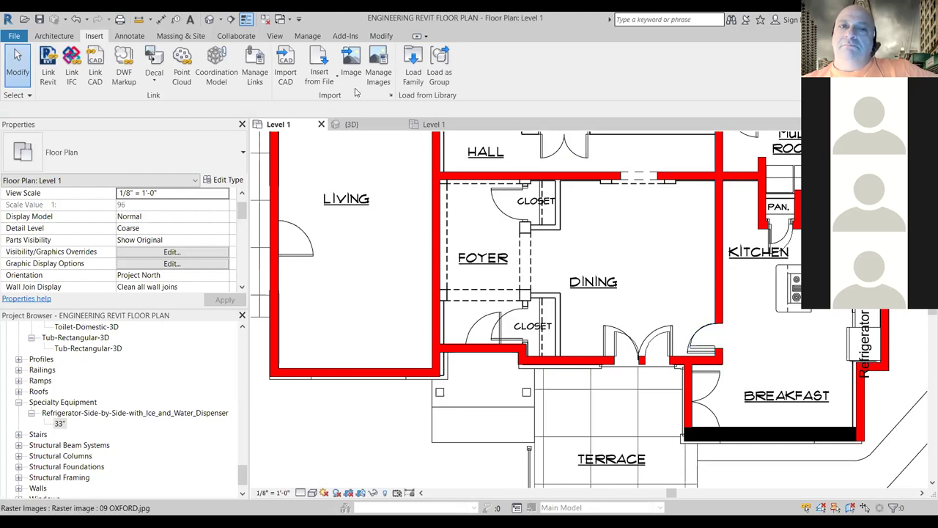
Step: Browse the family library from the Mid-Range folder up to Libraries and into US Imperial, and close it without loading anything
click(412, 74)
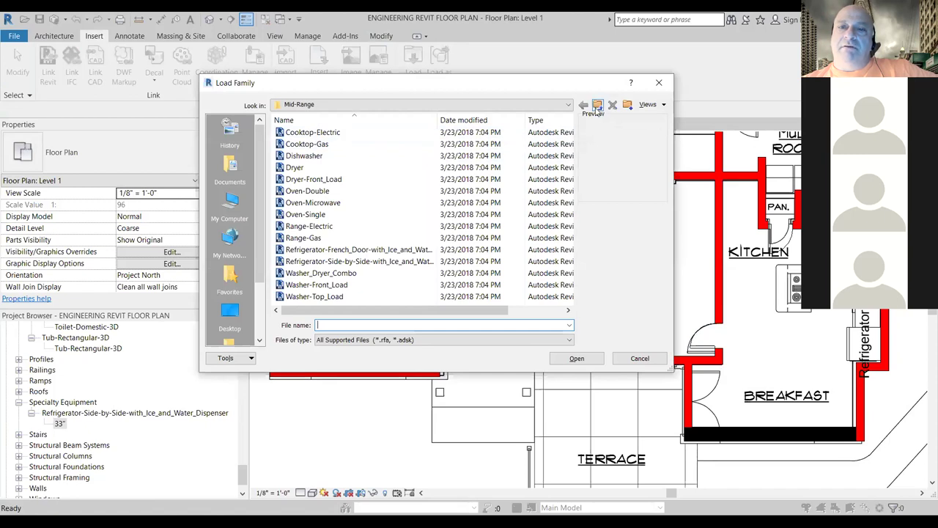
click(598, 105)
click(597, 105)
click(597, 106)
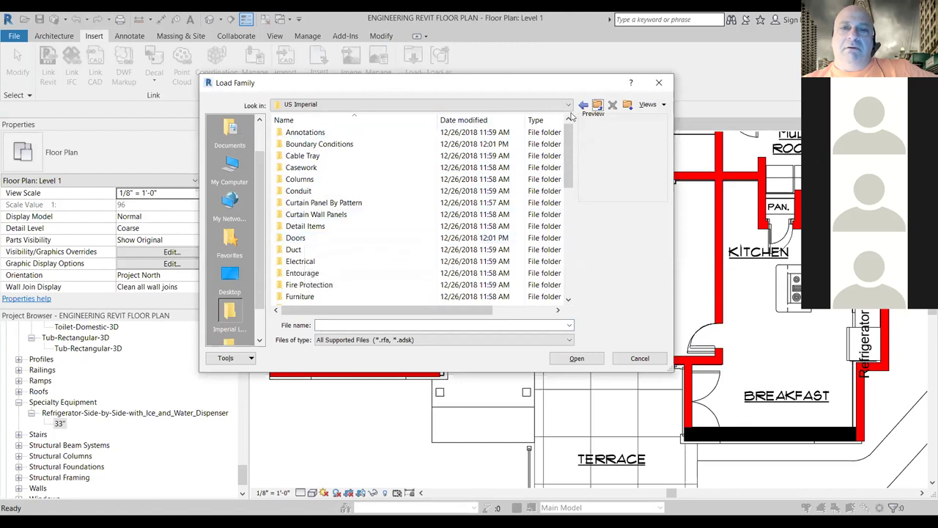
click(597, 105)
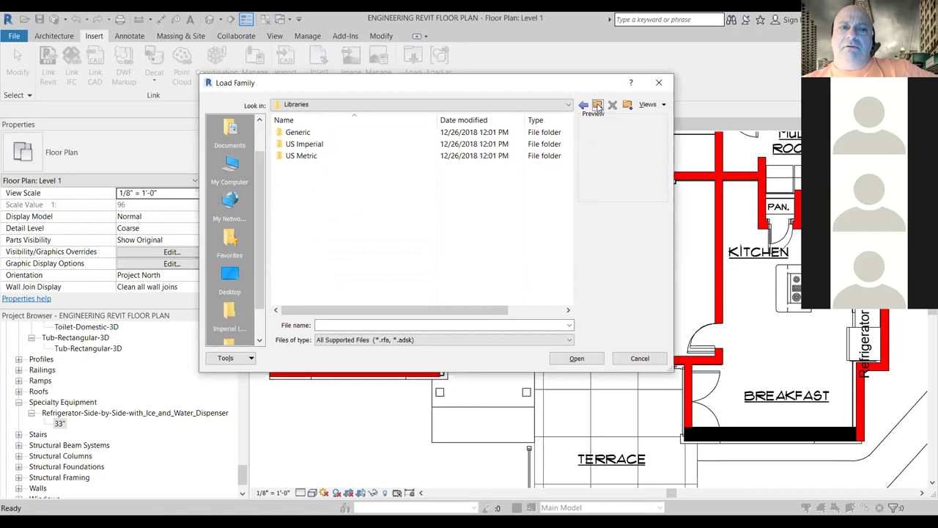
double_click(322, 145)
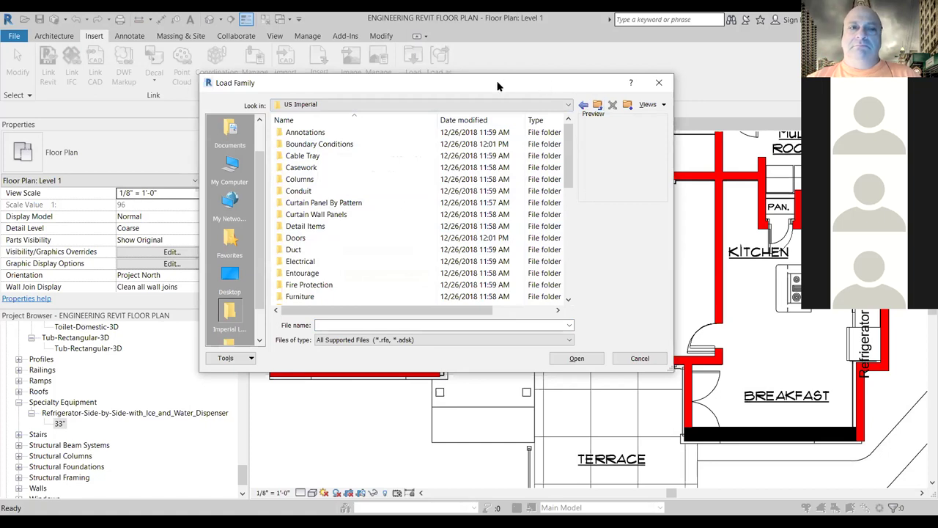
drag(496, 87, 499, 61)
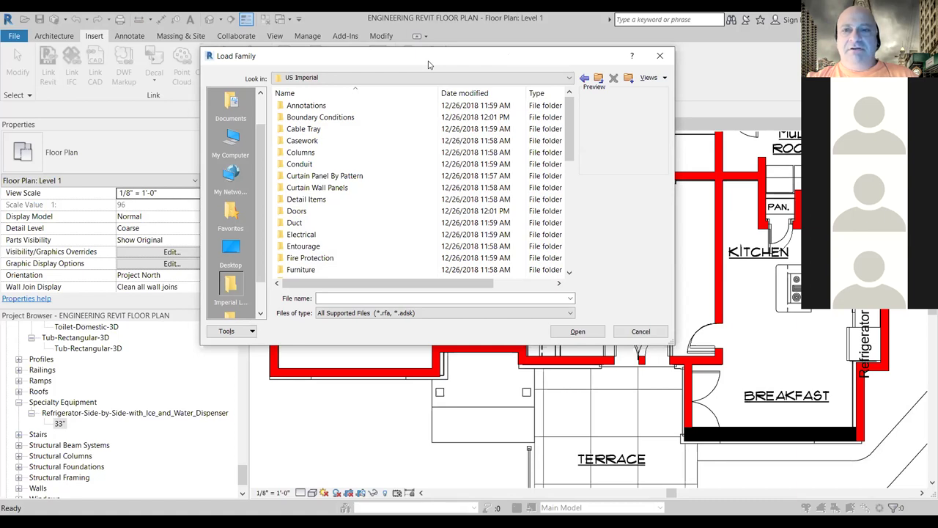
drag(430, 65, 450, 68)
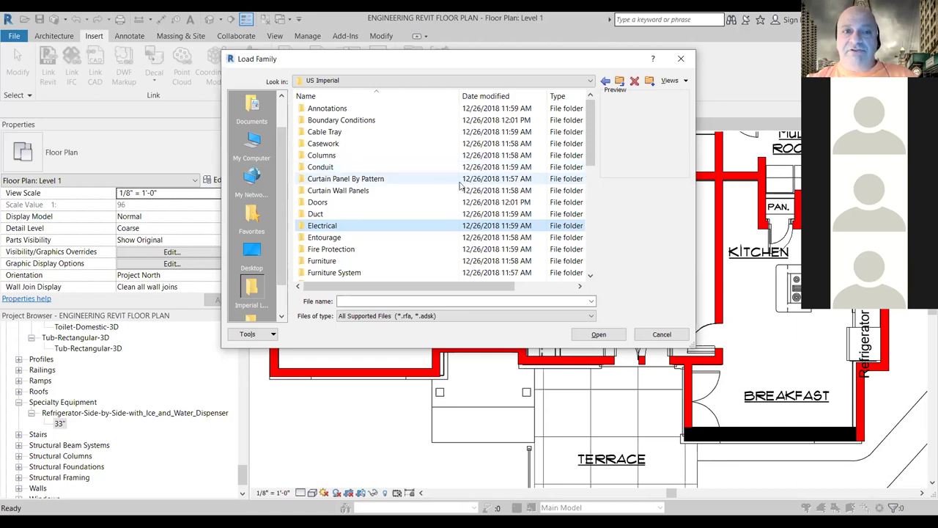
click(376, 192)
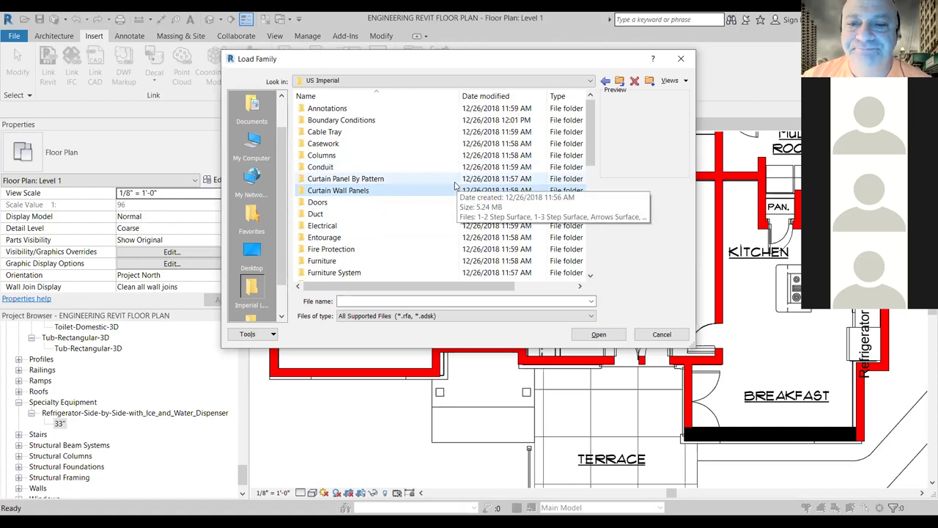
click(643, 336)
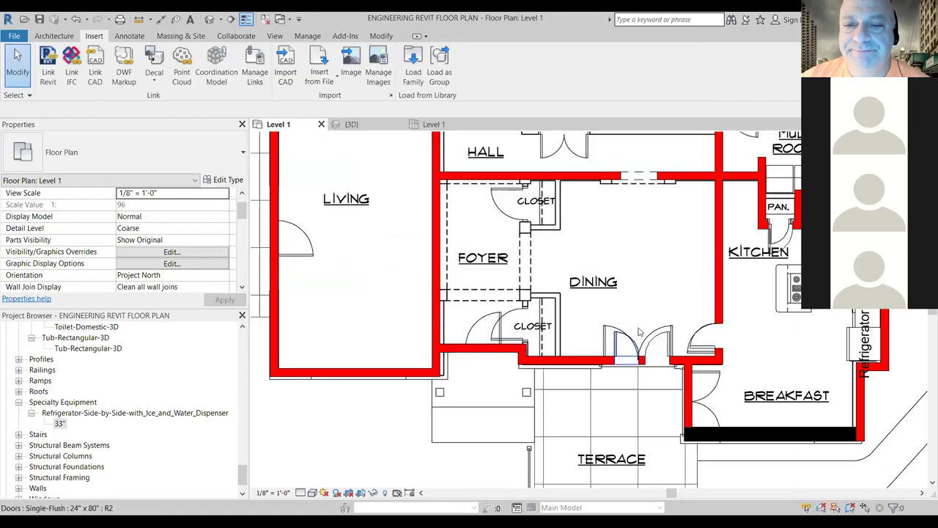
scroll(613, 306, down, 4)
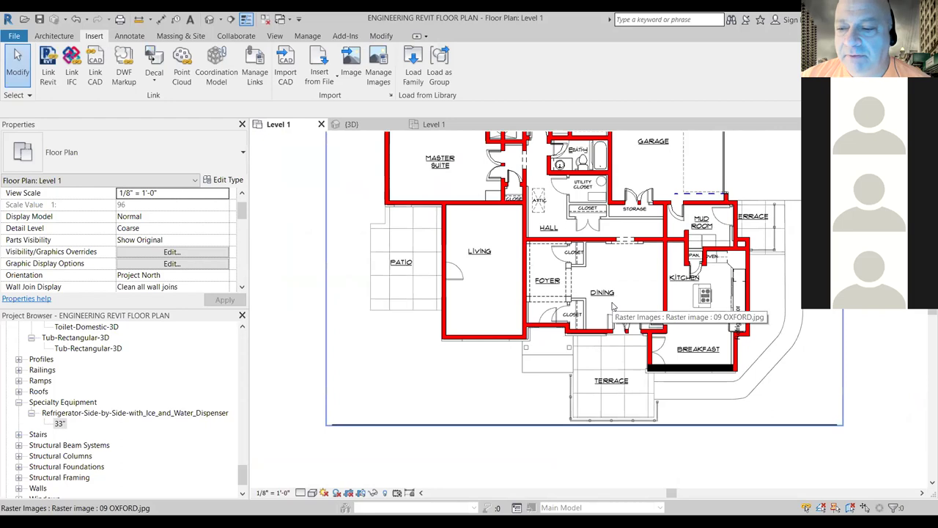
scroll(612, 306, down, 1)
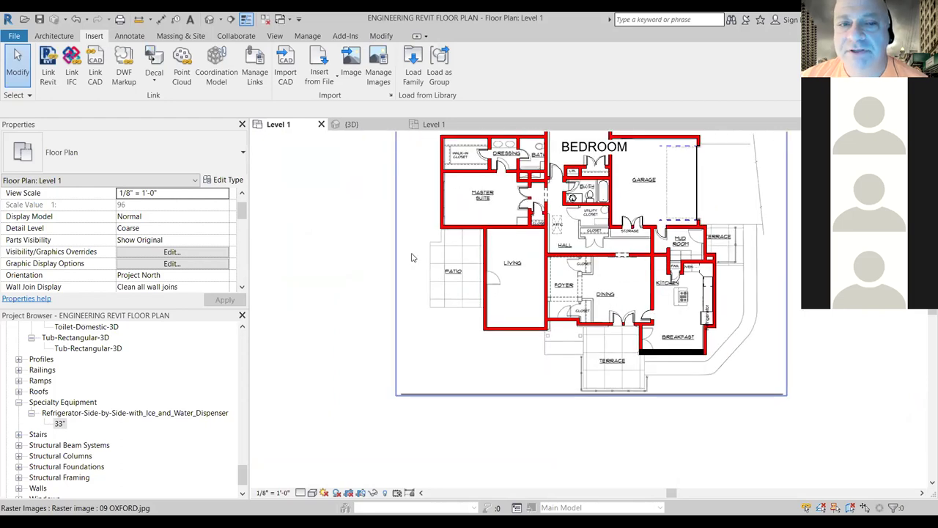
middle_drag(537, 279, 520, 334)
middle_drag(823, 273, 778, 265)
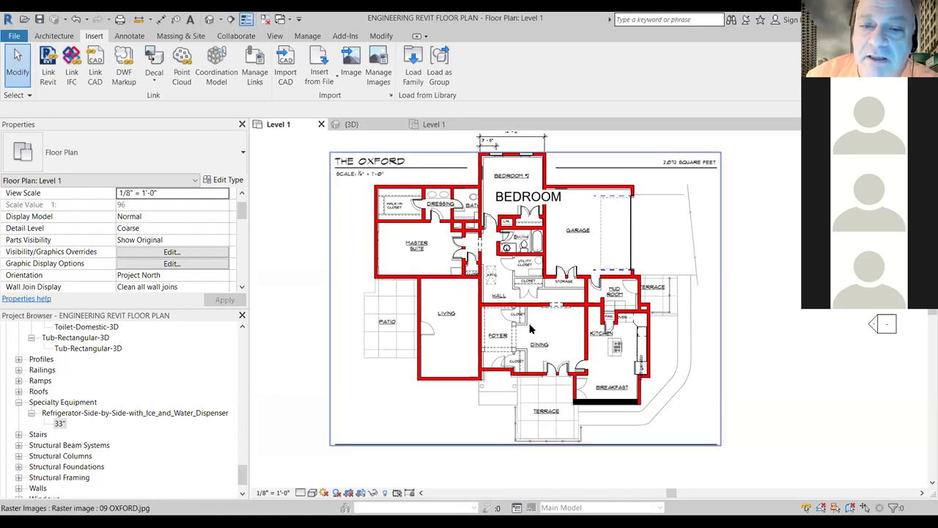
scroll(535, 322, up, 1)
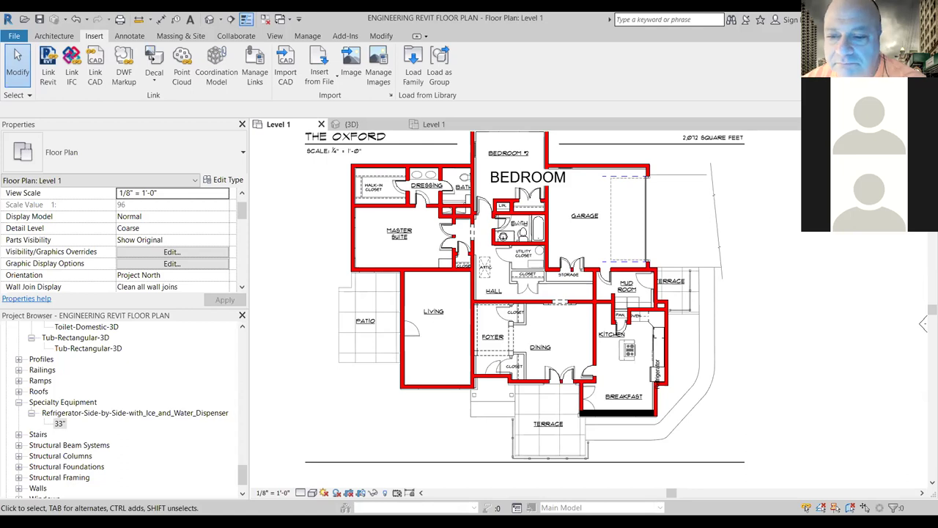
Step: Switch to AutoCAD, enlarge its window downward and turn off the drawing grid
key(alt+Tab)
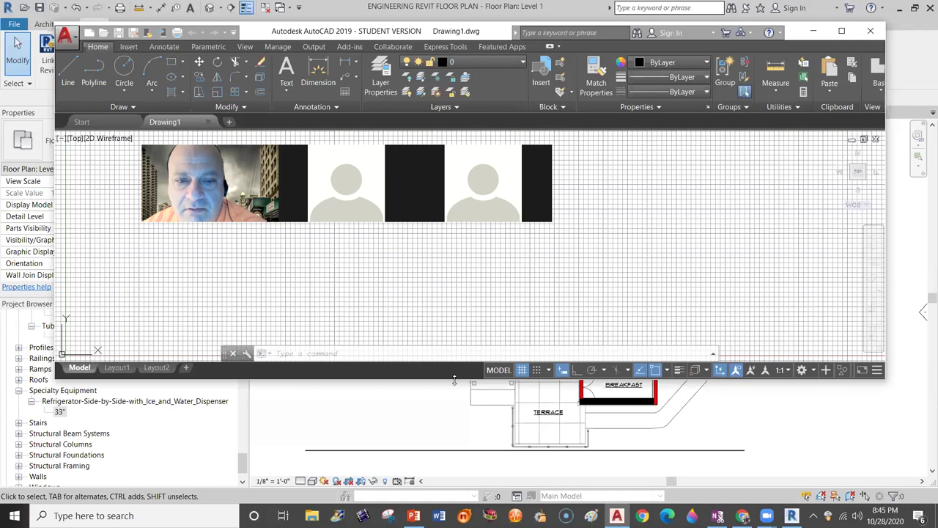
drag(454, 379, 454, 475)
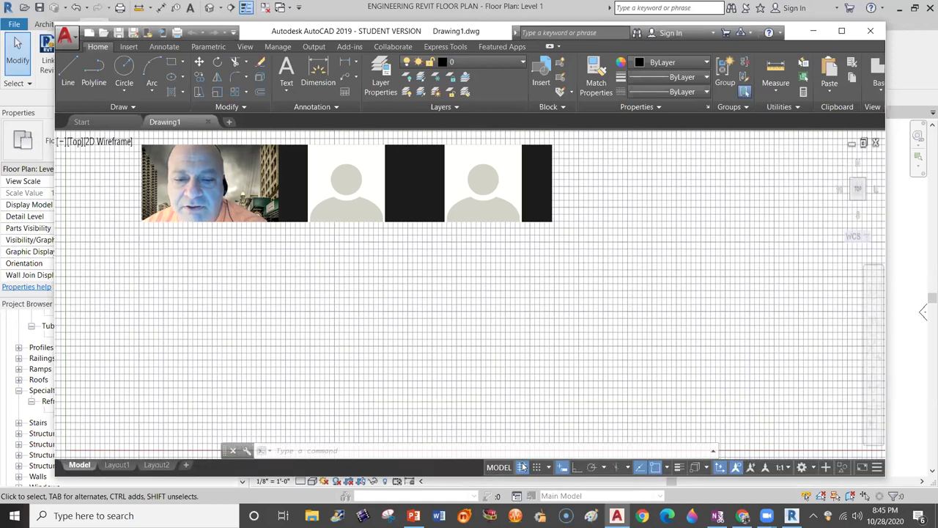
click(522, 467)
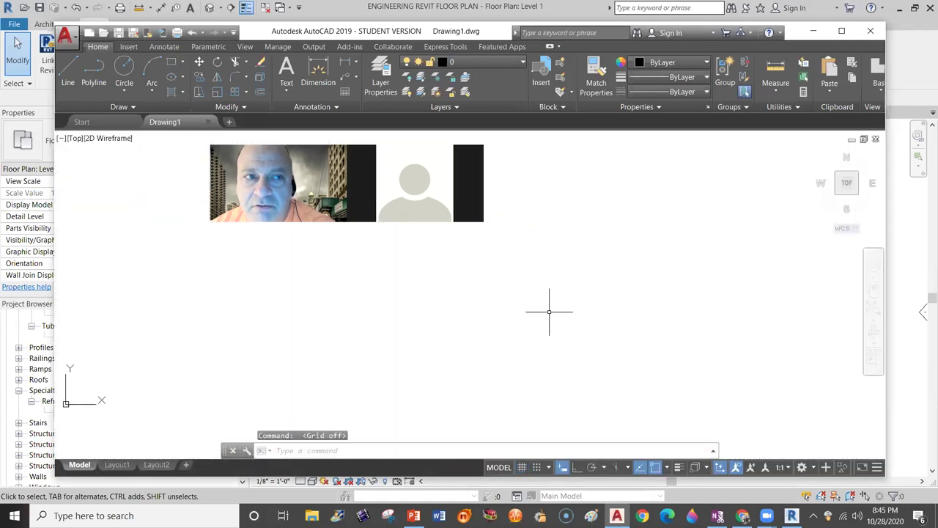
Step: Show the Tool Palettes, run the TOOLPALETTES command as well, and close the palettes
click(247, 48)
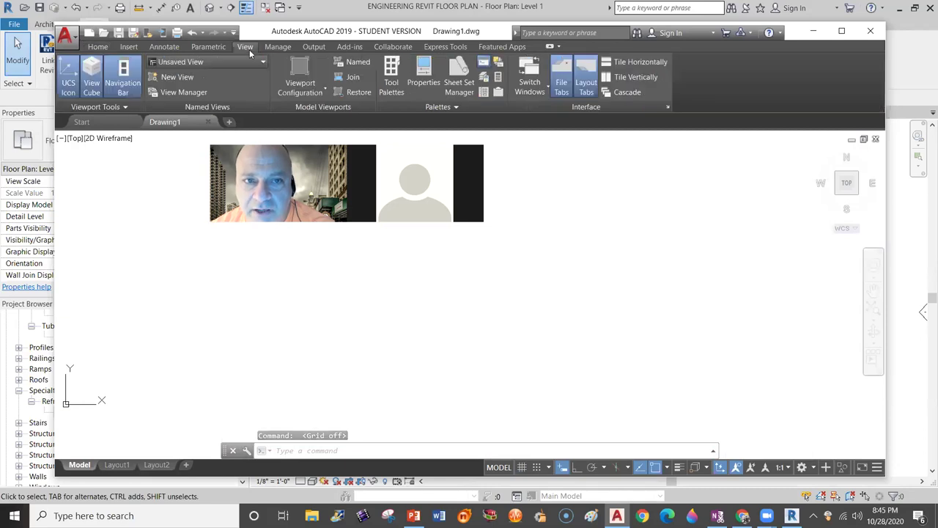
click(390, 74)
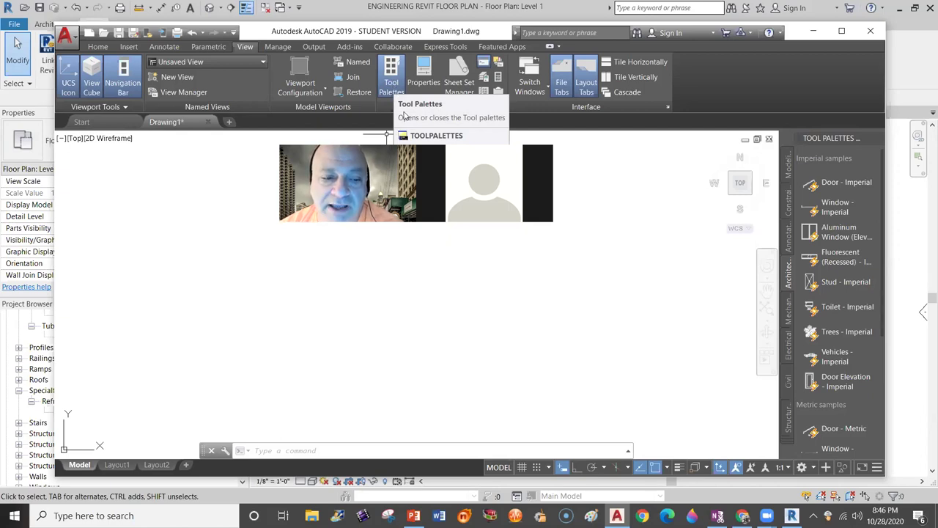
click(270, 450)
text(TOOLPALETTES)
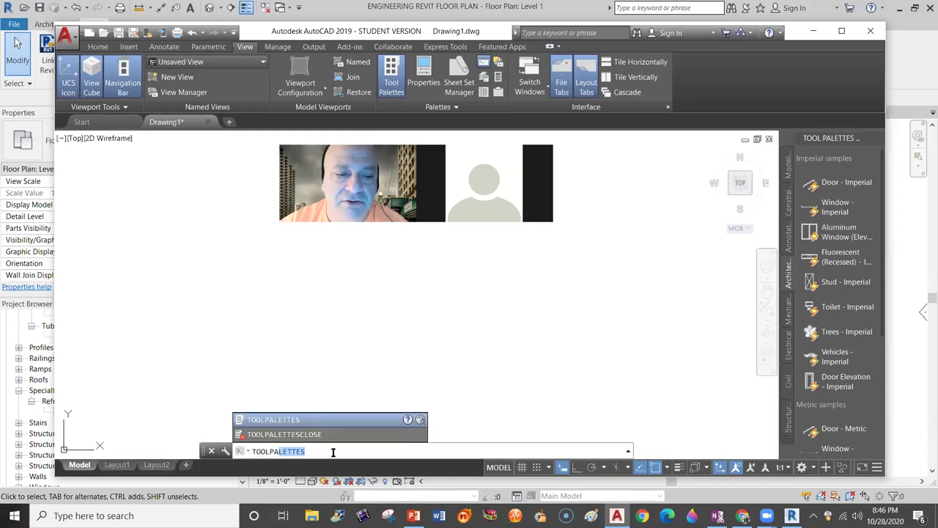
click(295, 422)
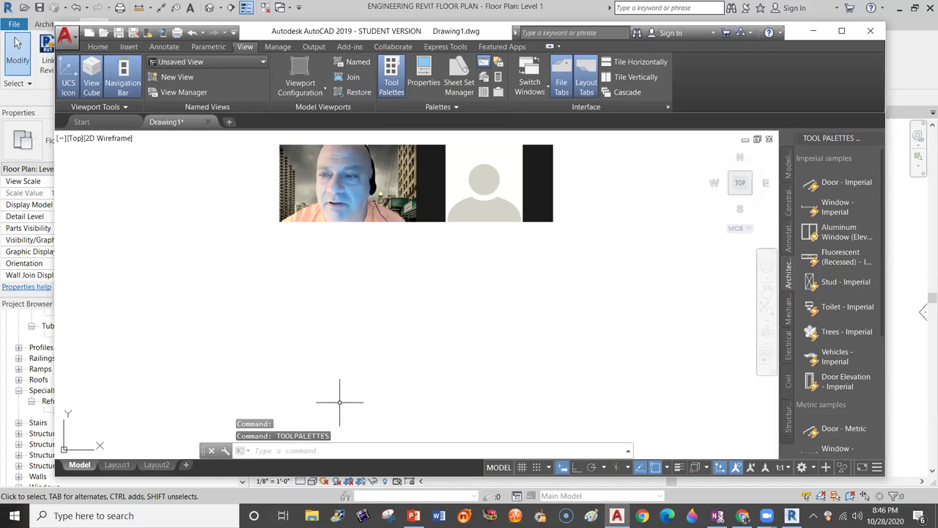
click(877, 138)
click(304, 451)
text(TOOL)
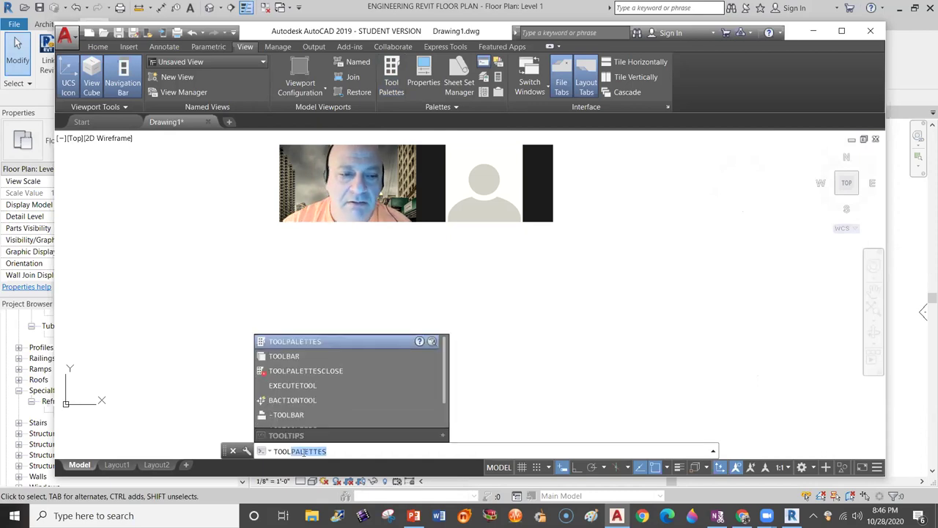
scroll(318, 372, down, 1)
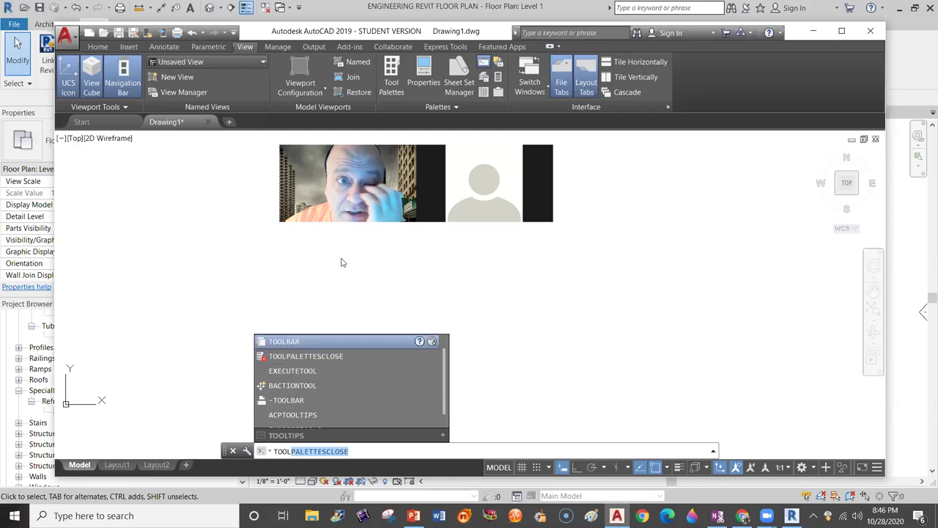
click(244, 48)
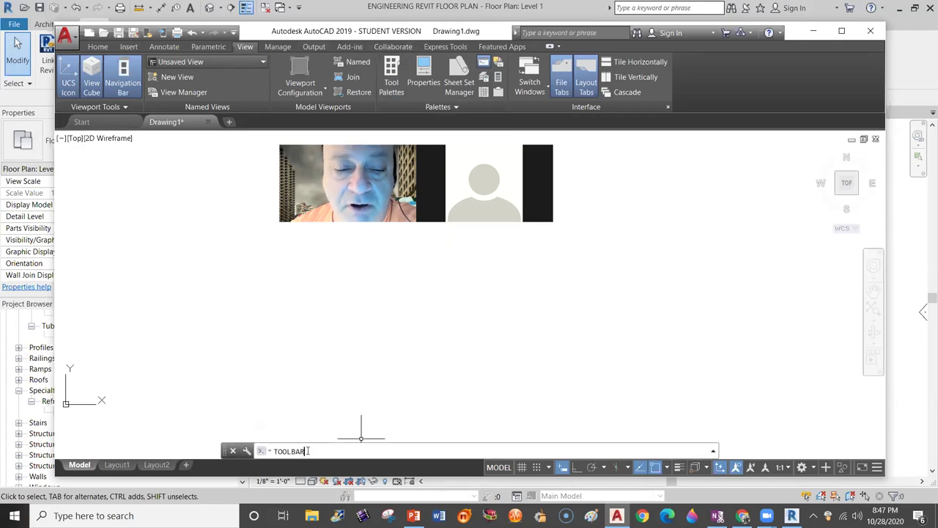
drag(307, 451, 275, 450)
click(293, 451)
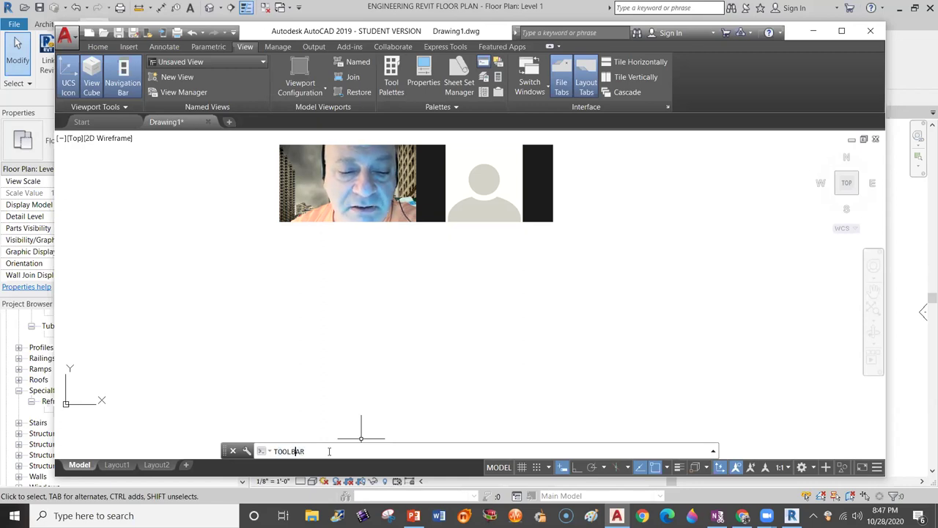
drag(291, 451, 326, 448)
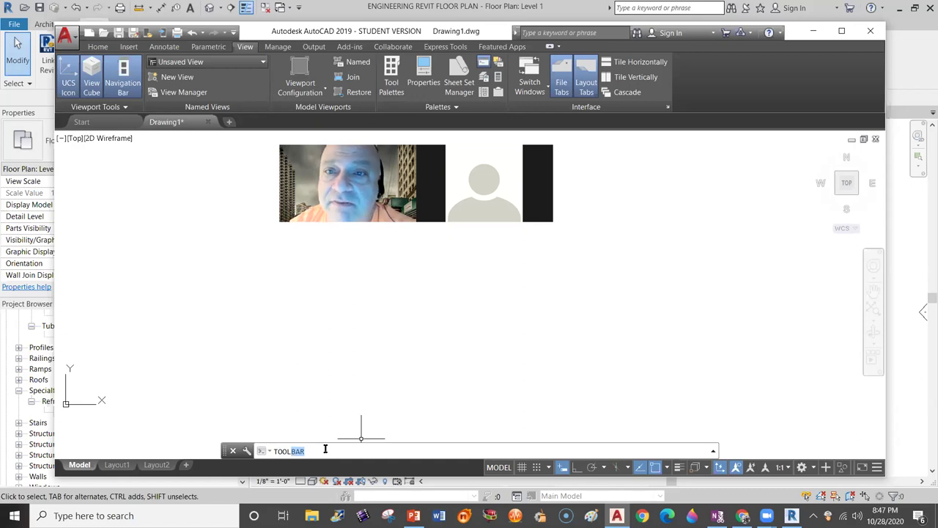
key(Escape)
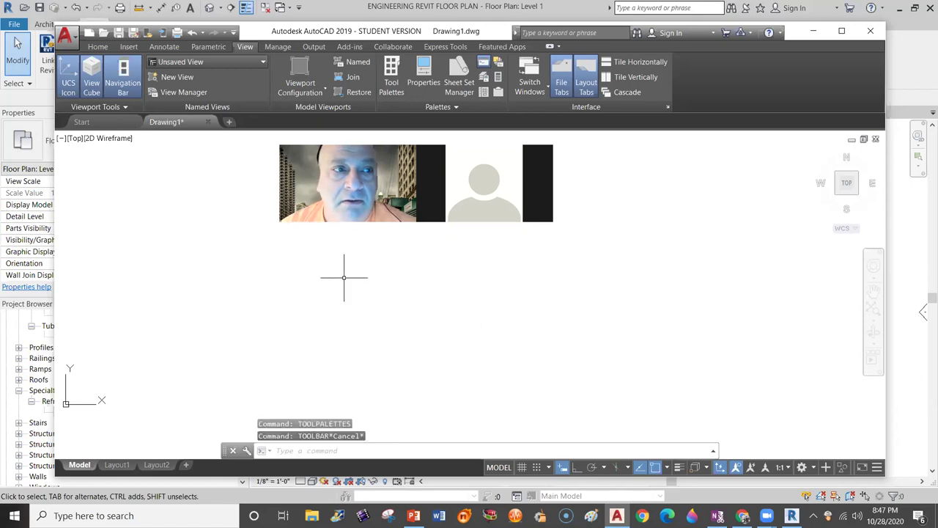
key(Escape)
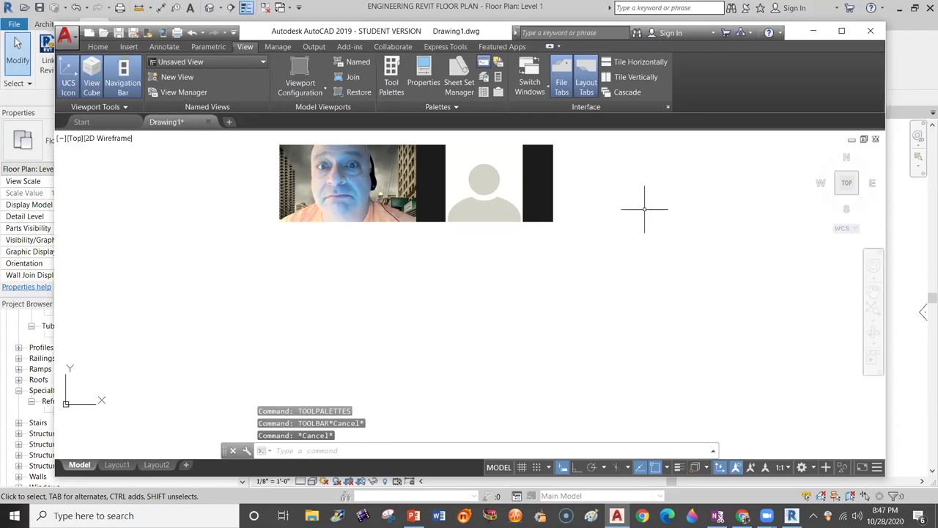
Step: Open the DesignCenter, check which ribbon tabs and panels are enabled, and display the Tool Palettes
click(485, 95)
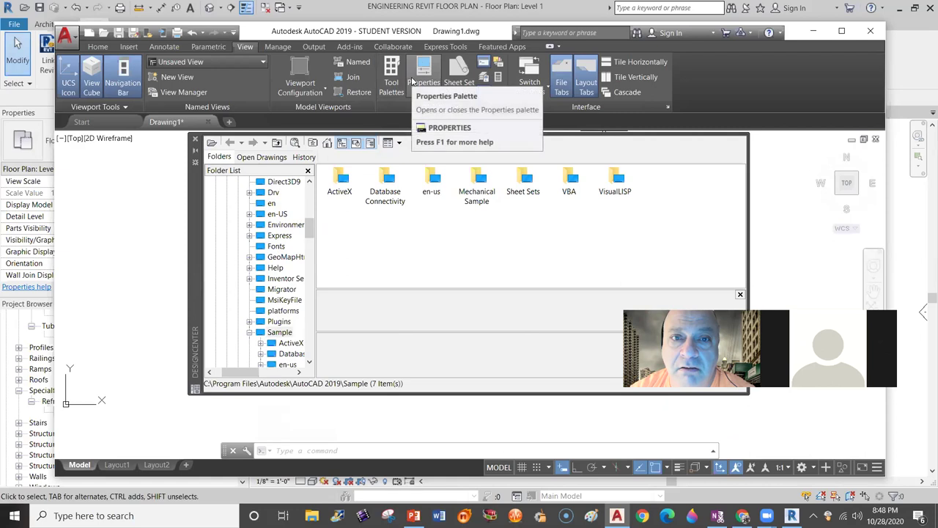
right_click(244, 50)
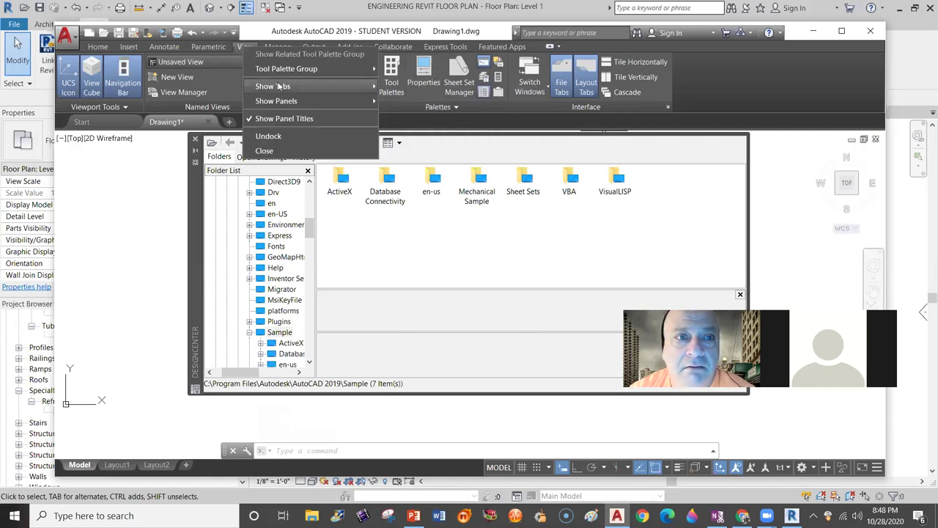
mouse_move(279, 86)
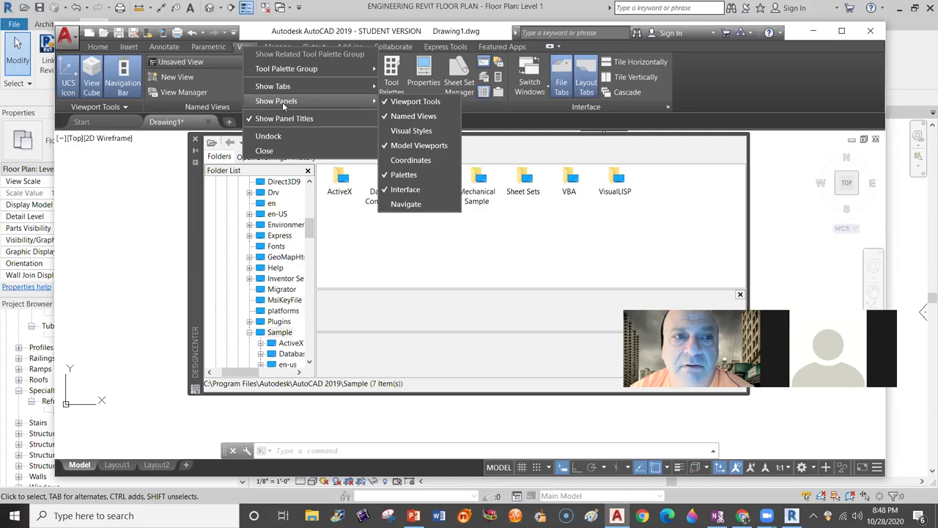
mouse_move(309, 90)
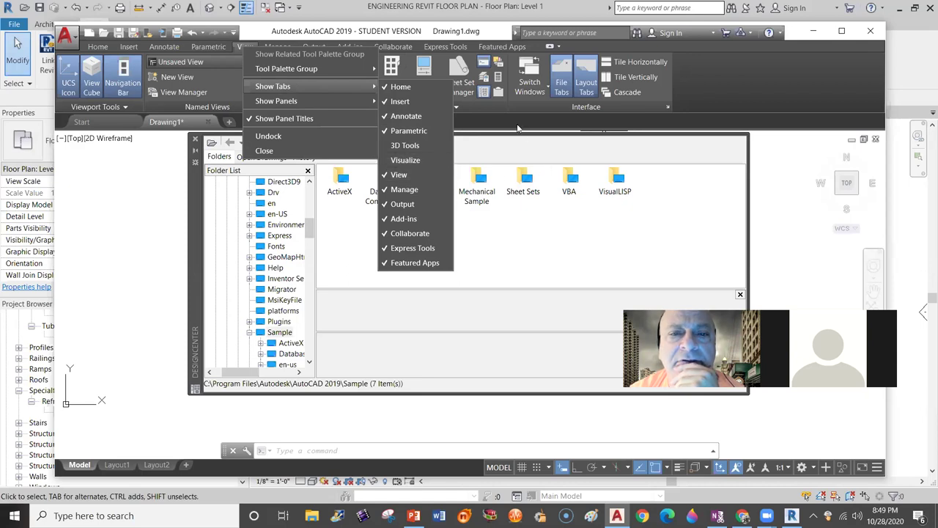
click(413, 106)
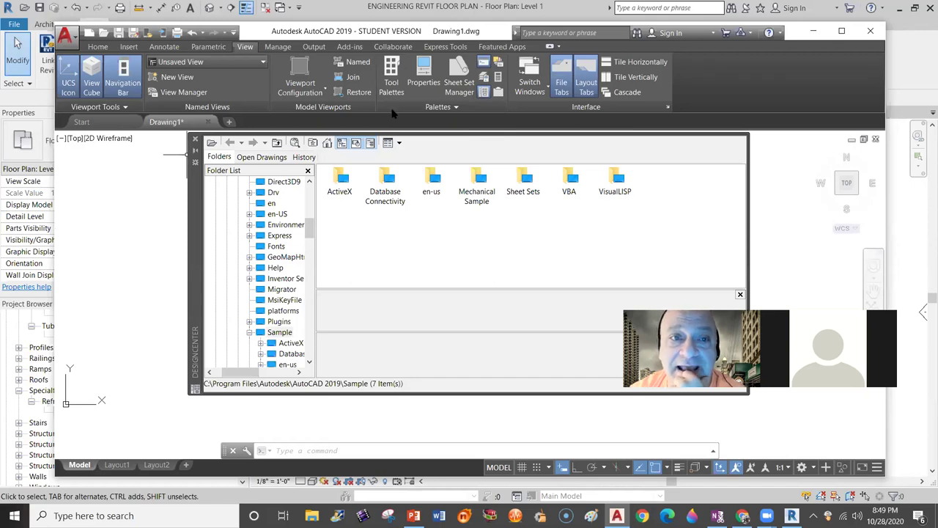
click(393, 85)
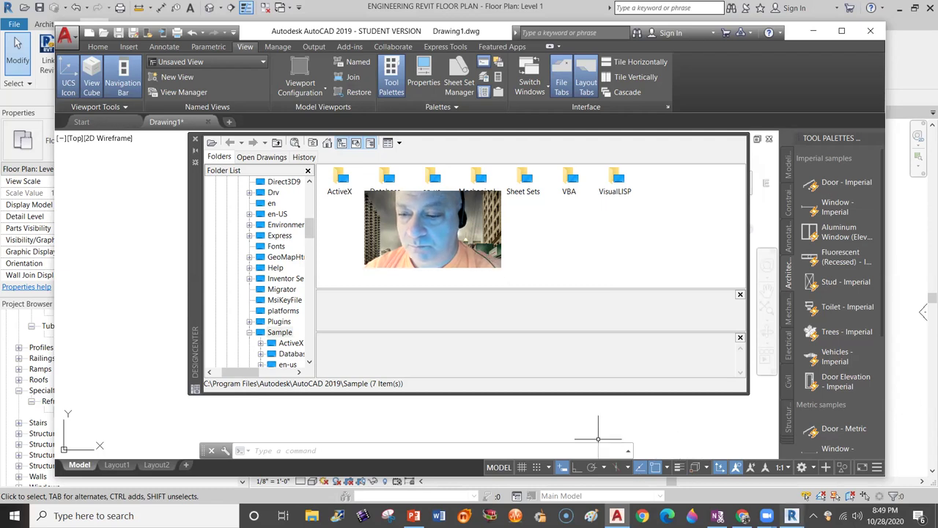
Step: Switch back to Revit's Level 1 floor plan
click(792, 516)
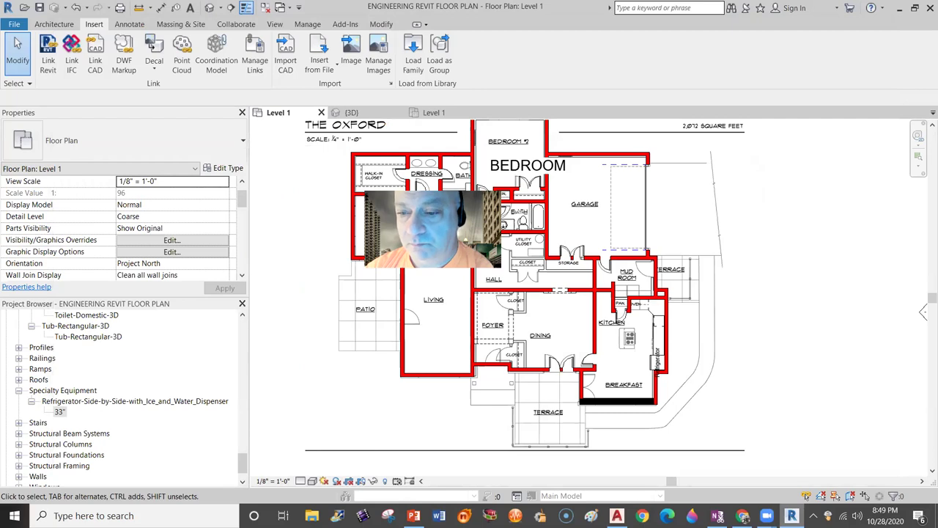
mouse_move(766, 515)
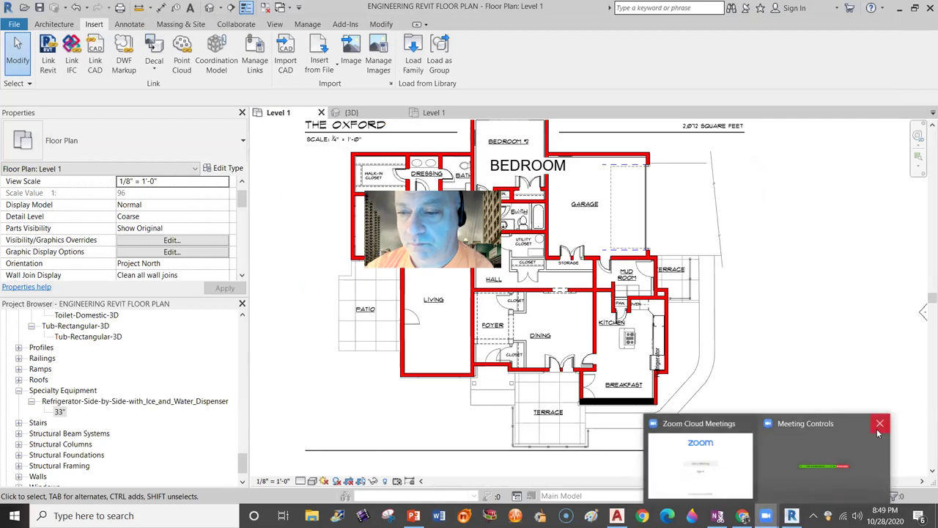